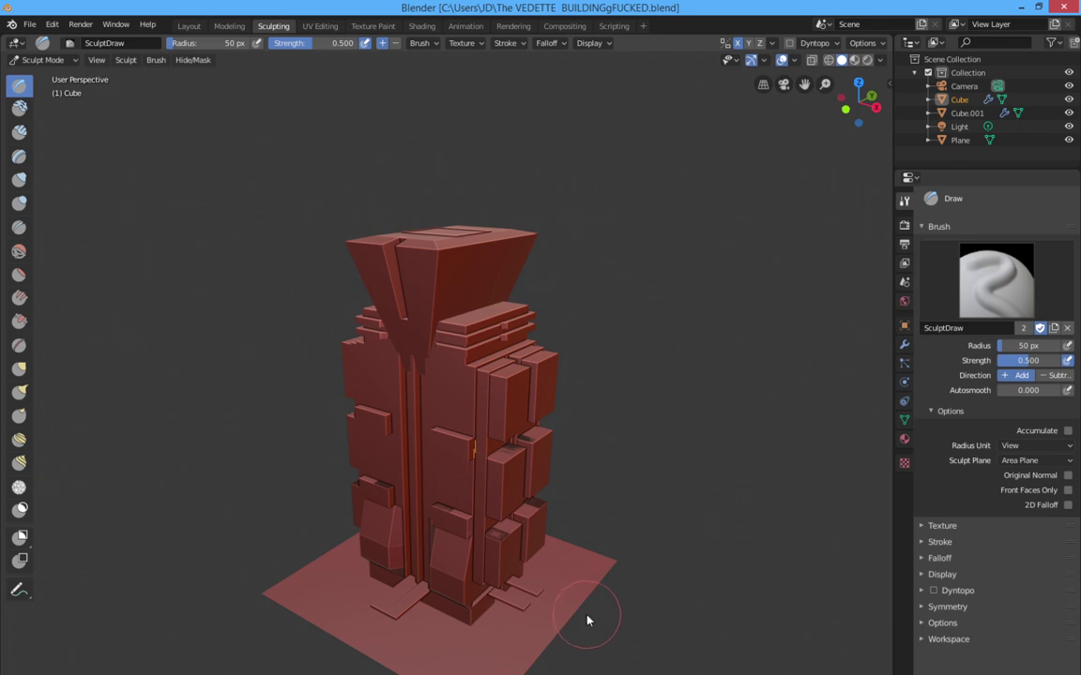
Examine the tower's overall form, its vertical front columns and its side blocks from several angles, including from below.
{"action": "middle_click_drag", "start_coordinate": [497, 639], "coordinate": [501, 612]}
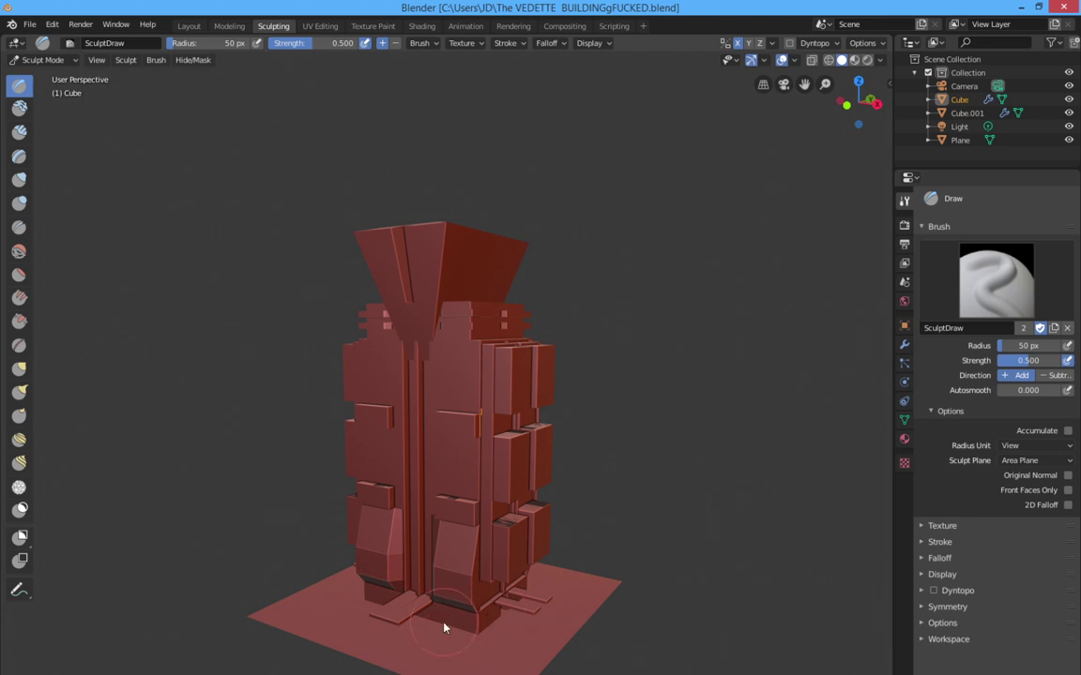
{"action": "mouse_move", "coordinate": [447, 628]}
{"action": "middle_mouse_down"}
{"action": "mouse_move", "coordinate": [453, 605]}
{"action": "mouse_move", "coordinate": [502, 594]}
{"action": "middle_mouse_up"}
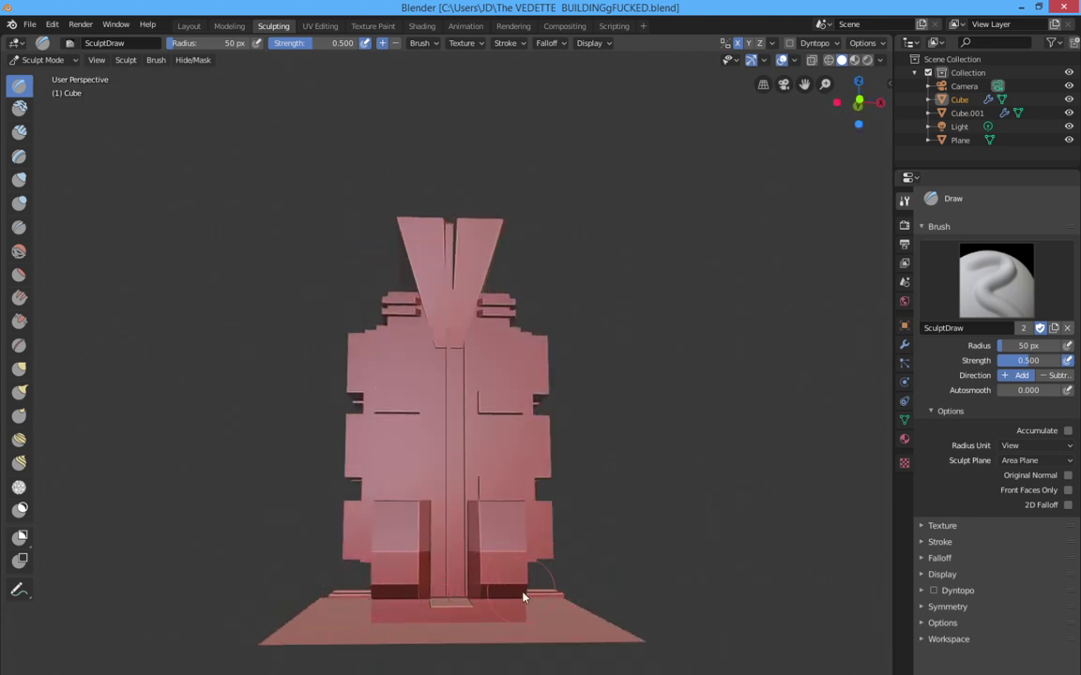
{"action": "scroll", "coordinate": [421, 583], "scroll_direction": "up", "scroll_amount": 2}
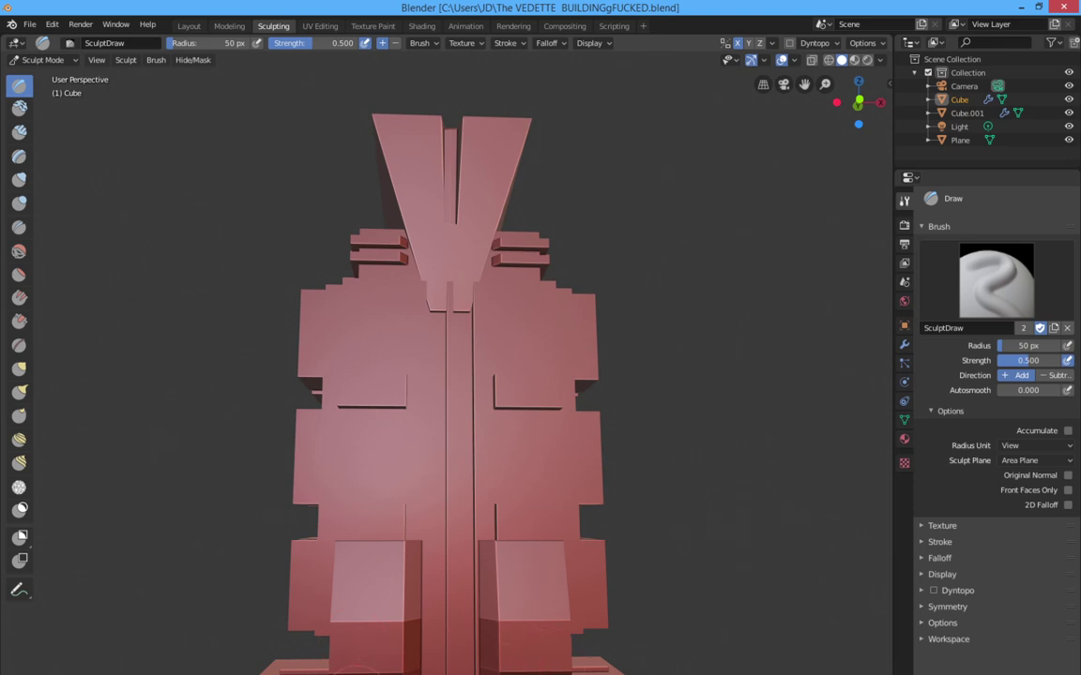
{"action": "middle_click_drag", "start_coordinate": [359, 672], "coordinate": [310, 664]}
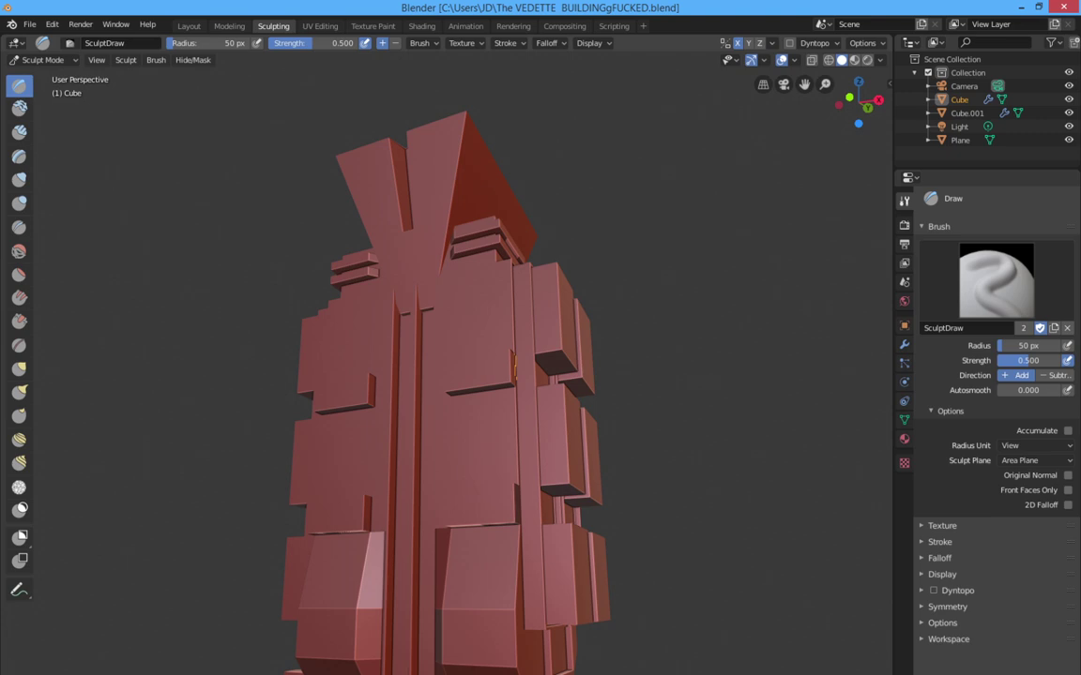
{"action": "middle_click_drag", "start_coordinate": [310, 665], "coordinate": [258, 616]}
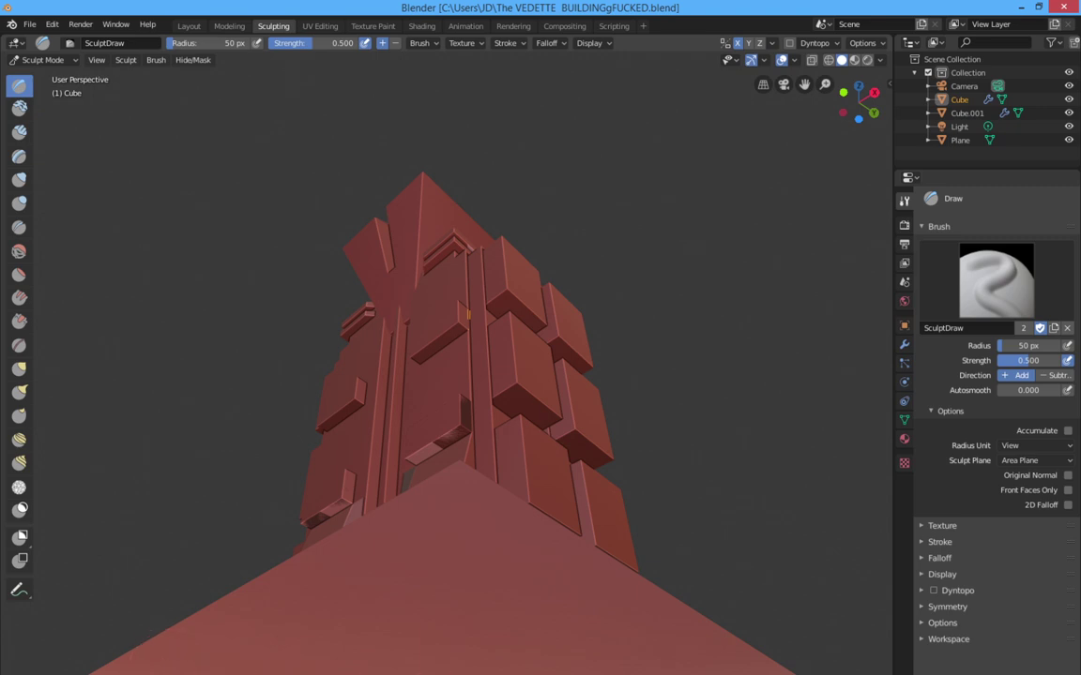
{"action": "middle_click_drag", "start_coordinate": [258, 553], "coordinate": [270, 606]}
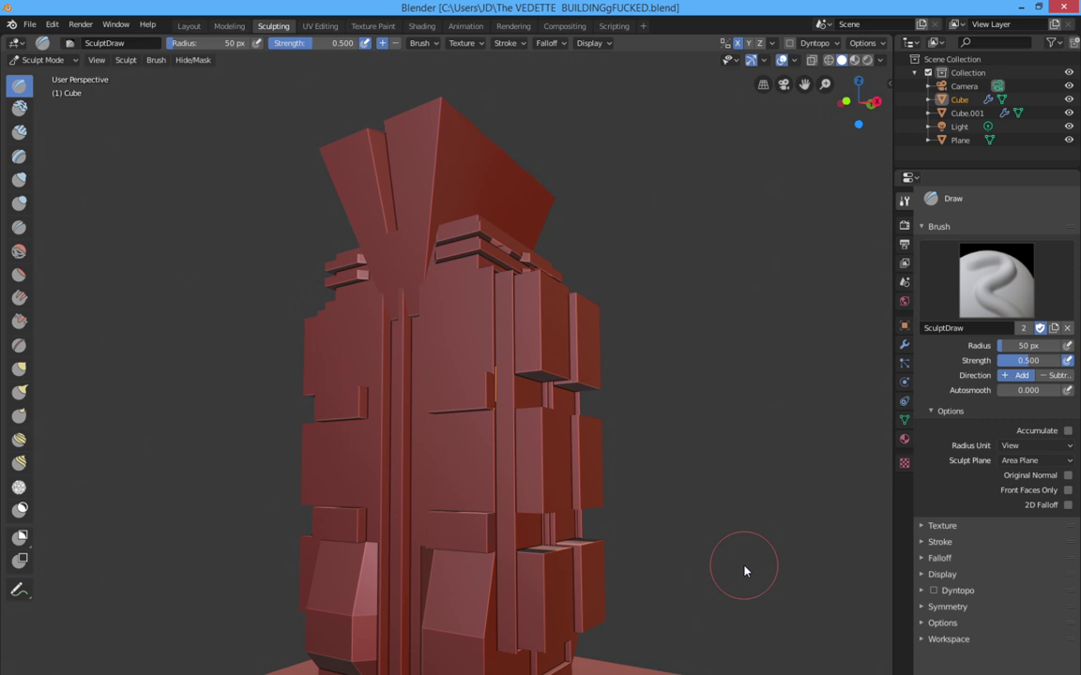
{"action": "mouse_move", "coordinate": [743, 570]}
{"action": "middle_mouse_down"}
{"action": "mouse_move", "coordinate": [736, 579]}
{"action": "mouse_move", "coordinate": [730, 569]}
{"action": "mouse_move", "coordinate": [735, 541]}
{"action": "middle_mouse_up"}
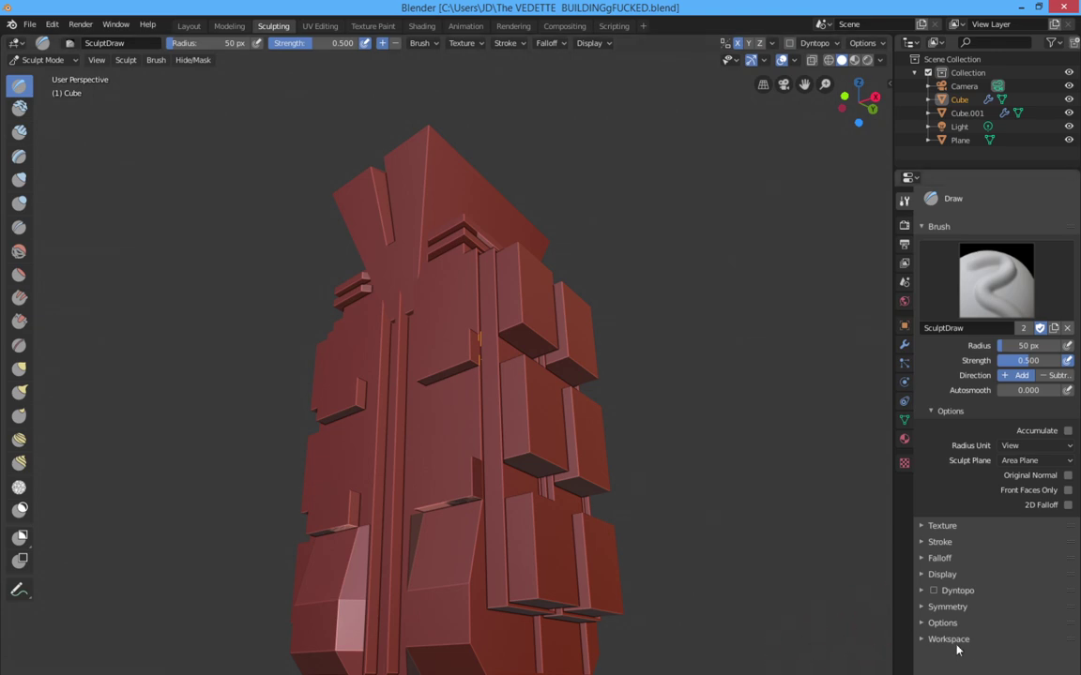
{"action": "middle_click_drag", "start_coordinate": [554, 576], "coordinate": [561, 523]}
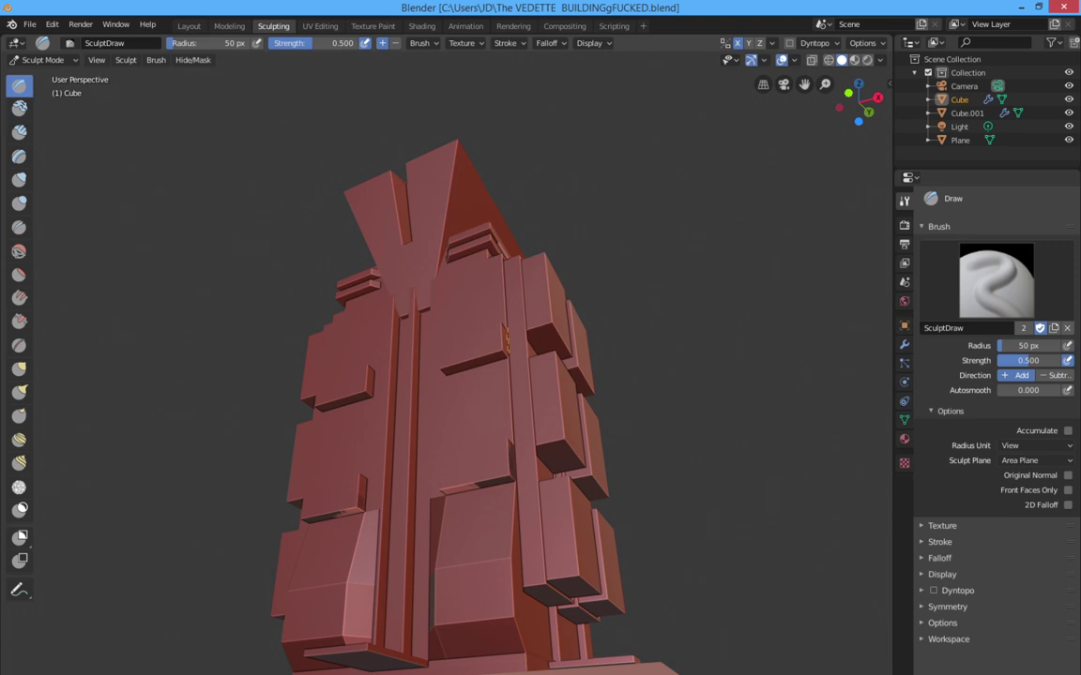
{"action": "middle_click_drag", "start_coordinate": [561, 523], "coordinate": [563, 567]}
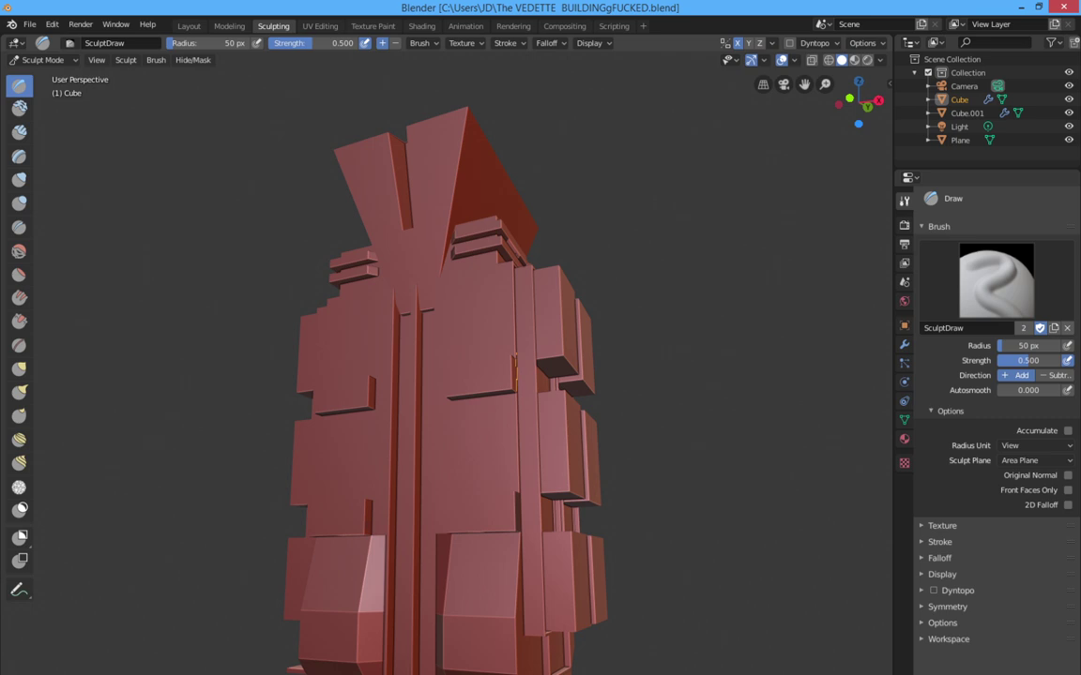
{"action": "middle_click_drag", "start_coordinate": [563, 566], "coordinate": [563, 539]}
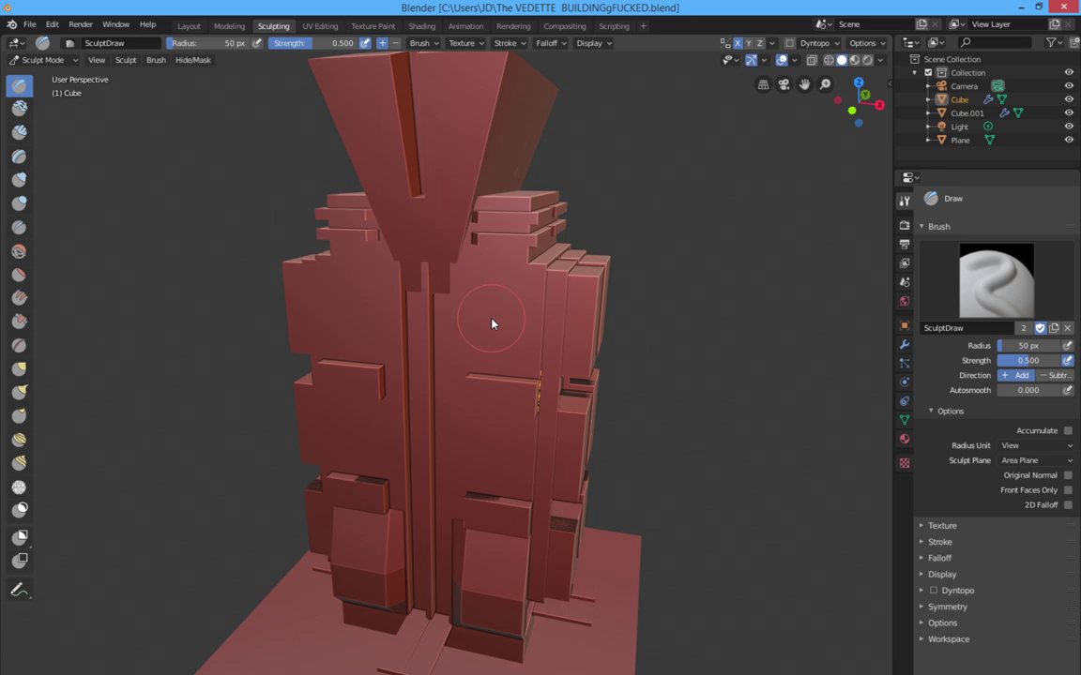
Examine the flared top block, its roof panel and the stepped ledges beneath it from the front, sides and above.
{"action": "mouse_move", "coordinate": [494, 320]}
{"action": "middle_mouse_down"}
{"action": "mouse_move", "coordinate": [463, 333]}
{"action": "mouse_move", "coordinate": [502, 330]}
{"action": "middle_mouse_up"}
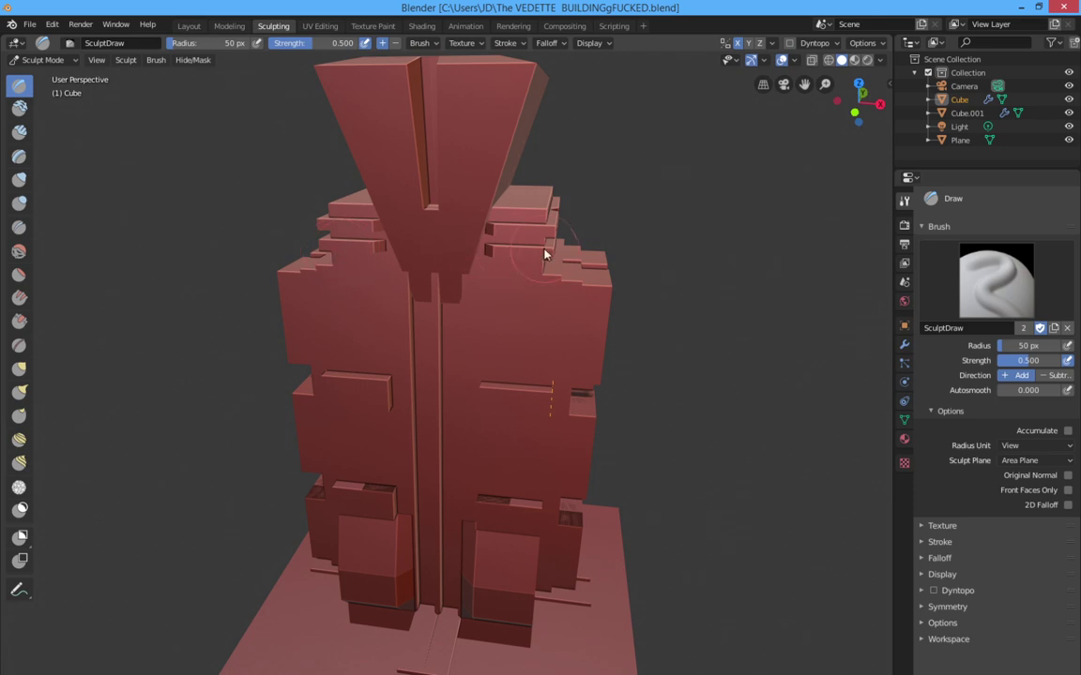
{"action": "scroll", "coordinate": [440, 265], "scroll_direction": "up", "scroll_amount": 4}
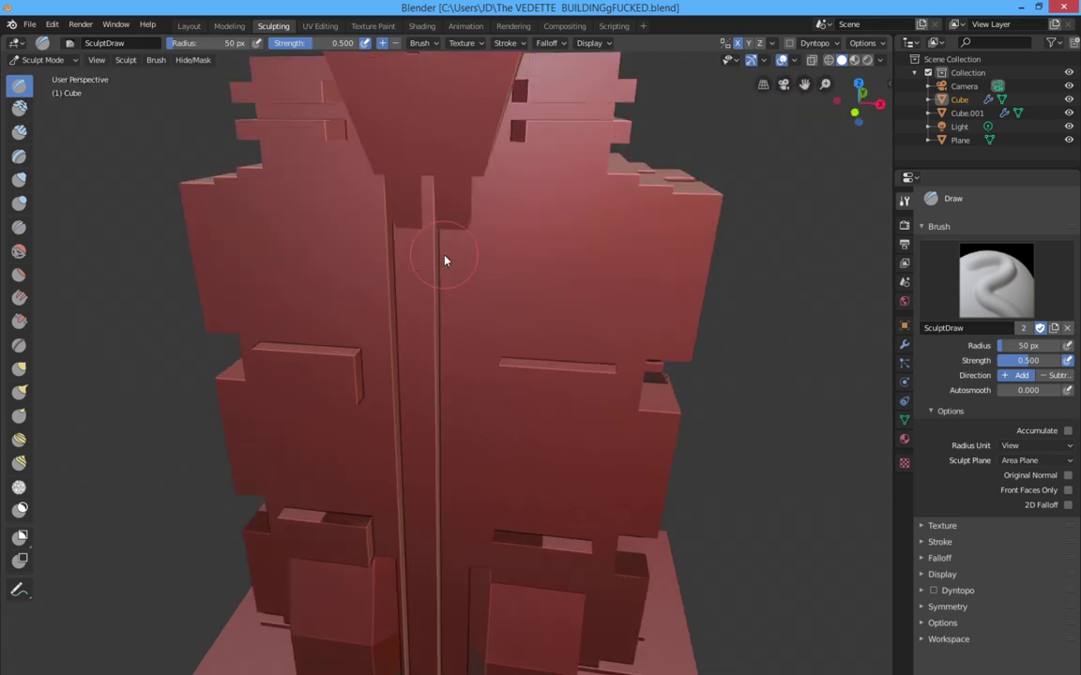
{"action": "mouse_move", "coordinate": [443, 258]}
{"action": "middle_mouse_down"}
{"action": "mouse_move", "coordinate": [470, 381]}
{"action": "mouse_move", "coordinate": [443, 397]}
{"action": "mouse_move", "coordinate": [536, 399]}
{"action": "middle_mouse_up"}
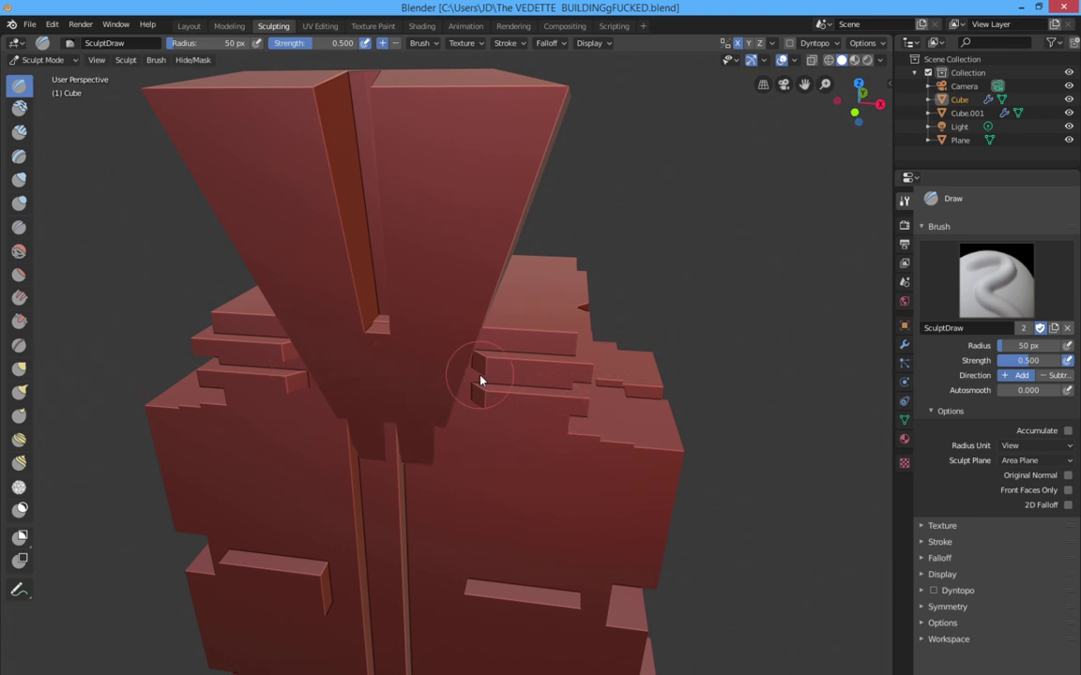
{"action": "middle_click_drag", "start_coordinate": [480, 380], "coordinate": [430, 374]}
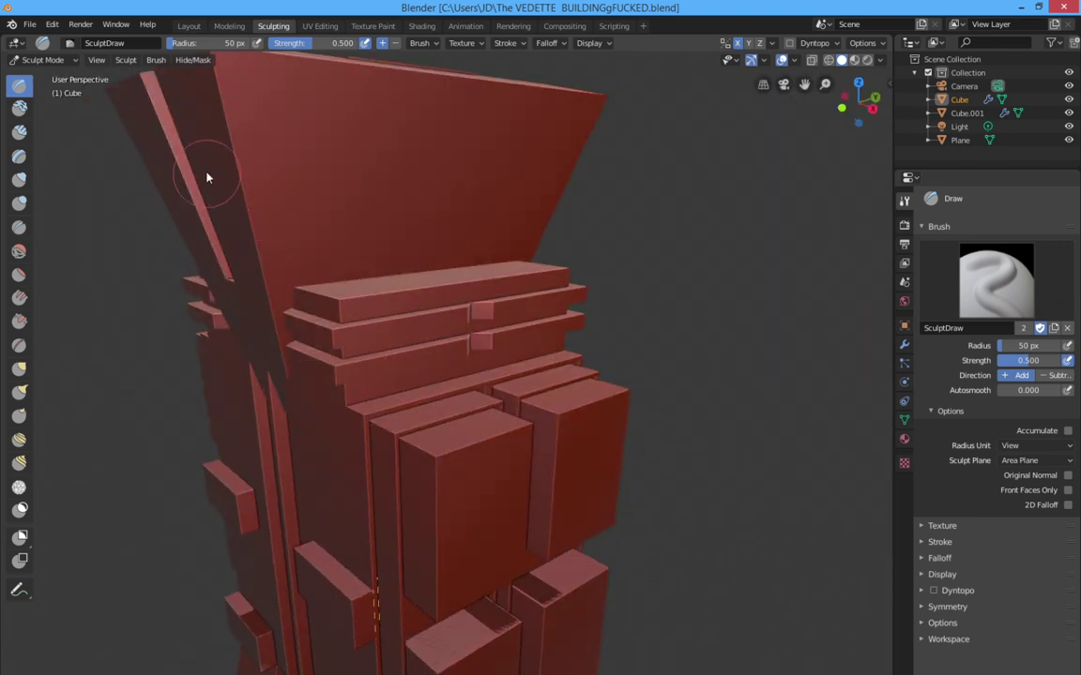
{"action": "middle_click_drag", "start_coordinate": [374, 429], "coordinate": [364, 268]}
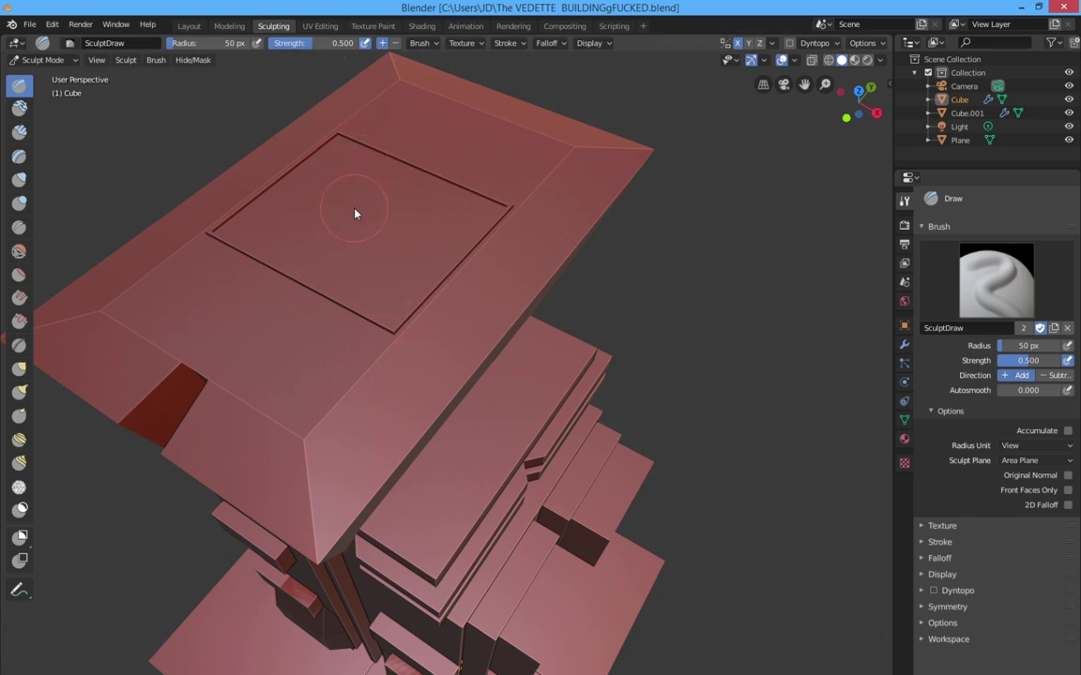
{"action": "middle_click_drag", "start_coordinate": [356, 240], "coordinate": [321, 103]}
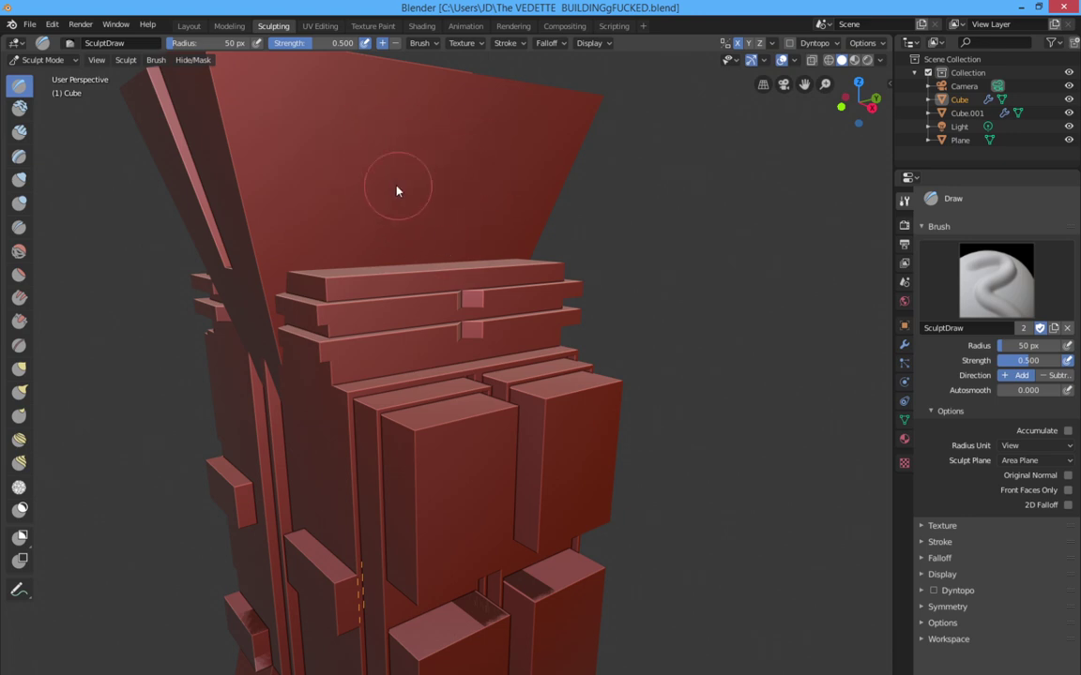
{"action": "middle_click_drag", "start_coordinate": [401, 177], "coordinate": [472, 179]}
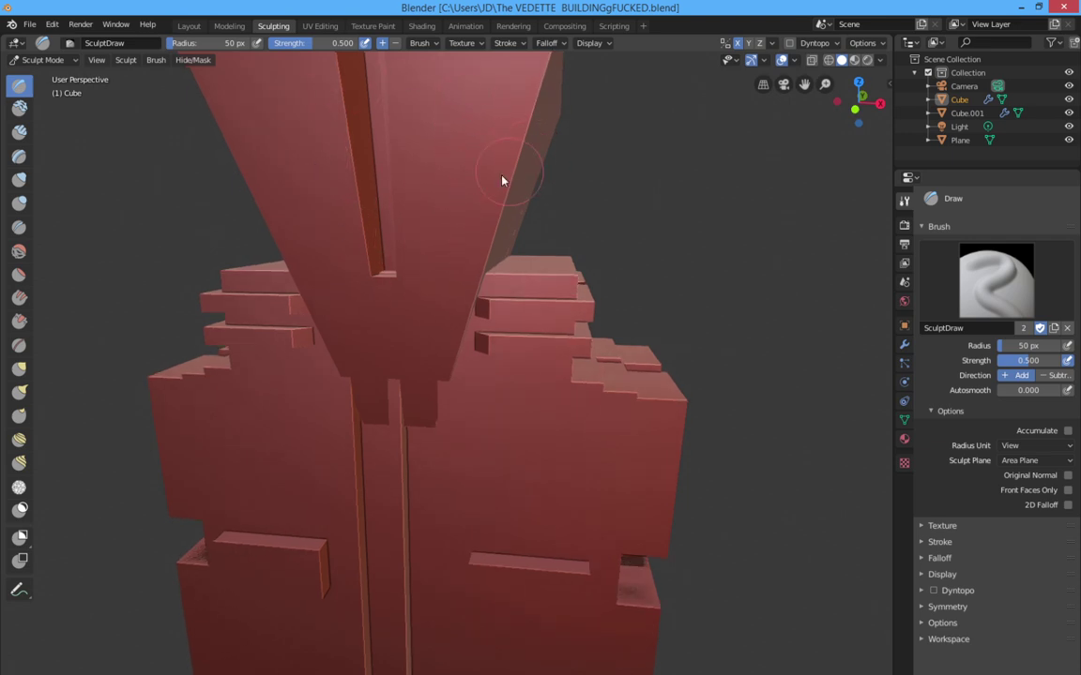
{"action": "middle_click_drag", "start_coordinate": [368, 158], "coordinate": [169, 248]}
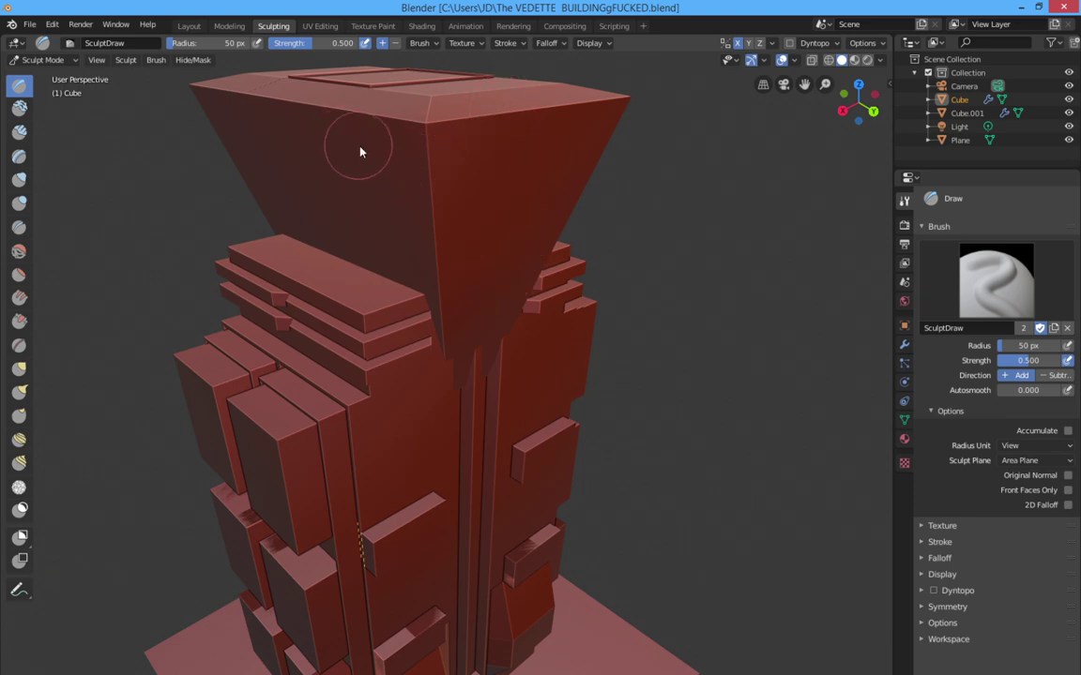
{"action": "middle_click_drag", "start_coordinate": [360, 152], "coordinate": [532, 172]}
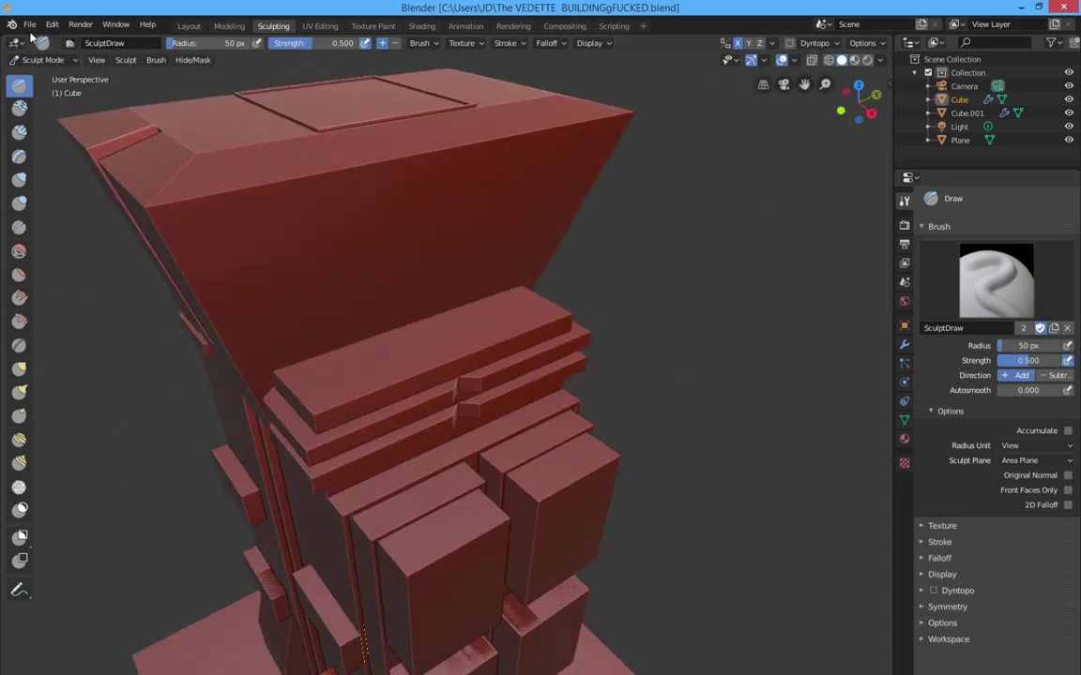
Save the changes to the current file and open the recent file The VEDETTE BUILDINGh1.blend.
{"action": "left_click", "coordinate": [30, 24]}
{"action": "mouse_move", "coordinate": [64, 73]}
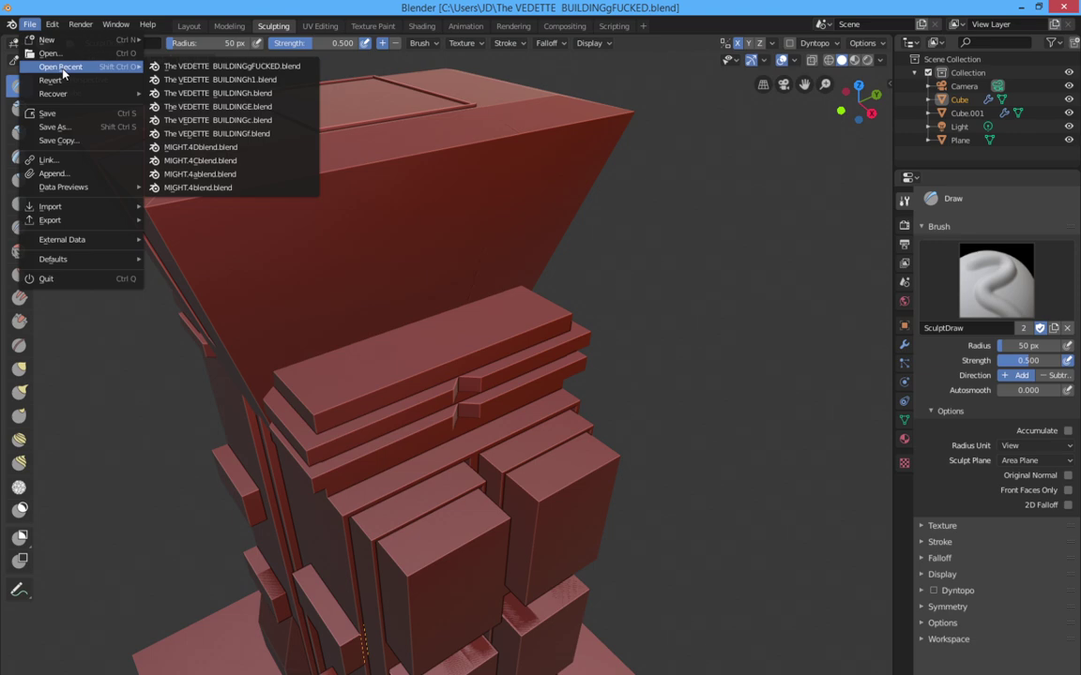
{"action": "left_click", "coordinate": [235, 84]}
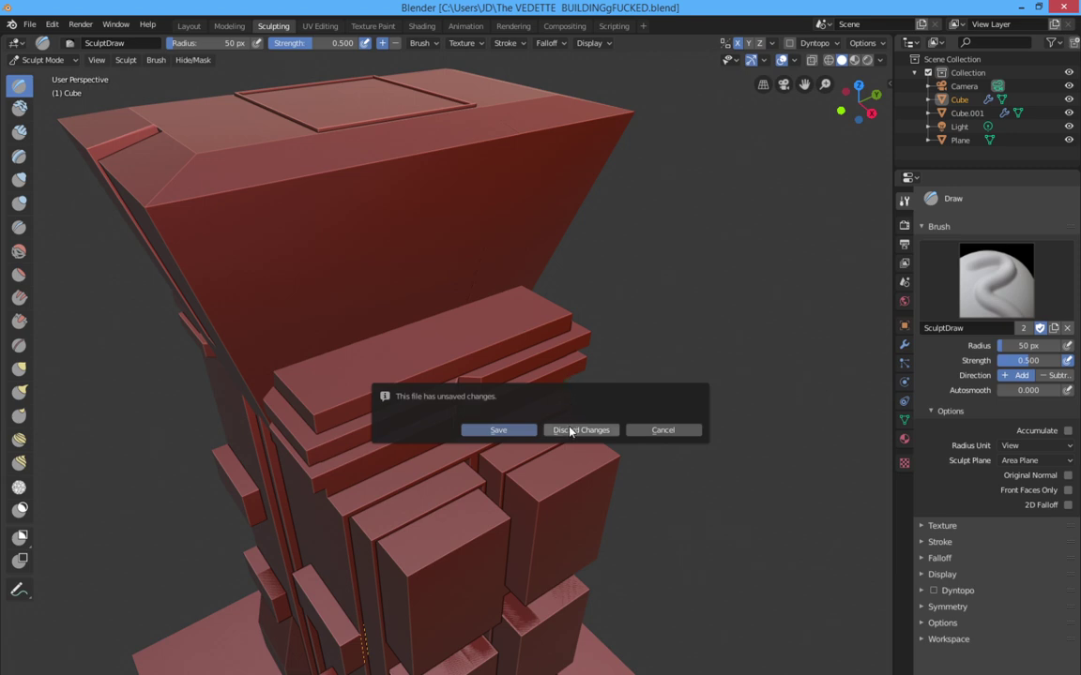
{"action": "left_click", "coordinate": [498, 430]}
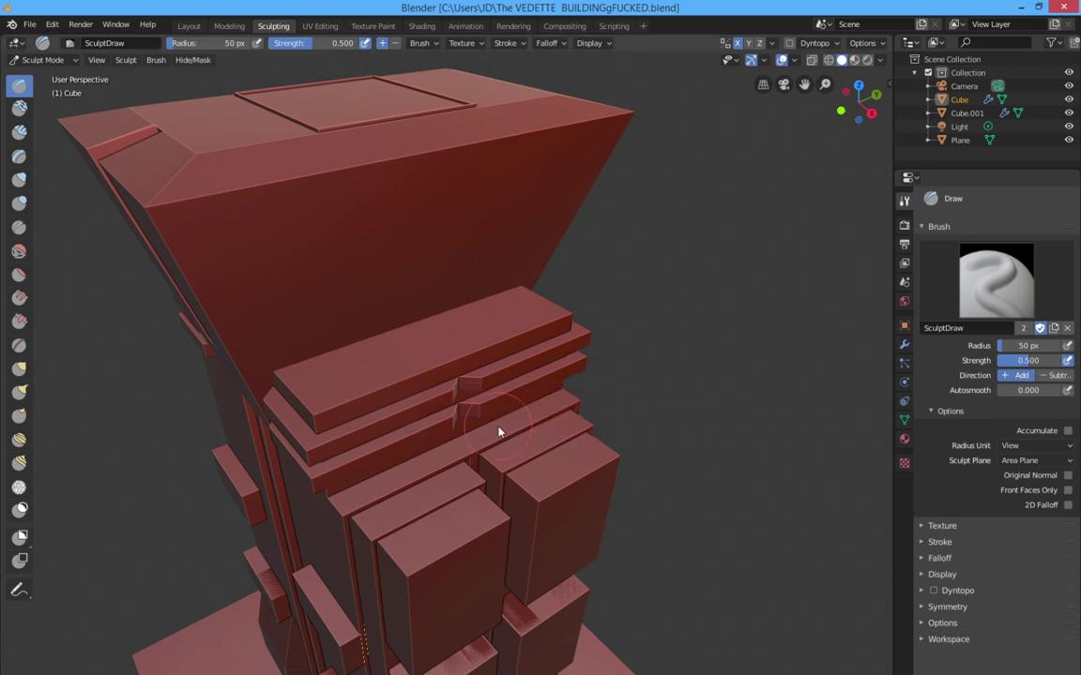
{"action": "left_click", "coordinate": [30, 24]}
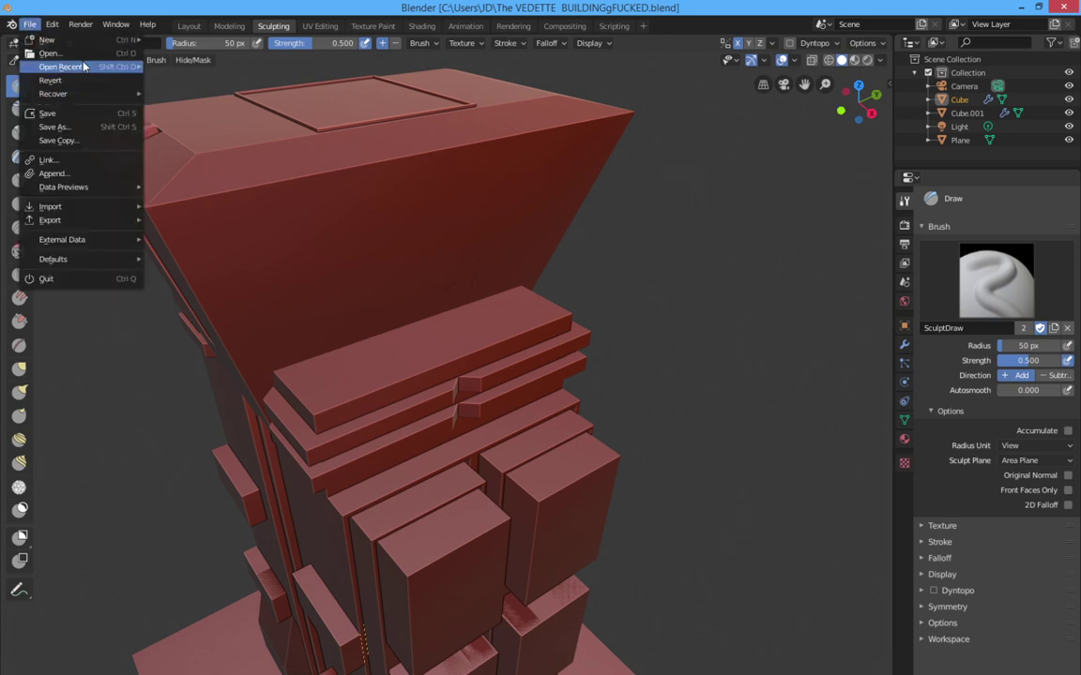
{"action": "left_click", "coordinate": [198, 80]}
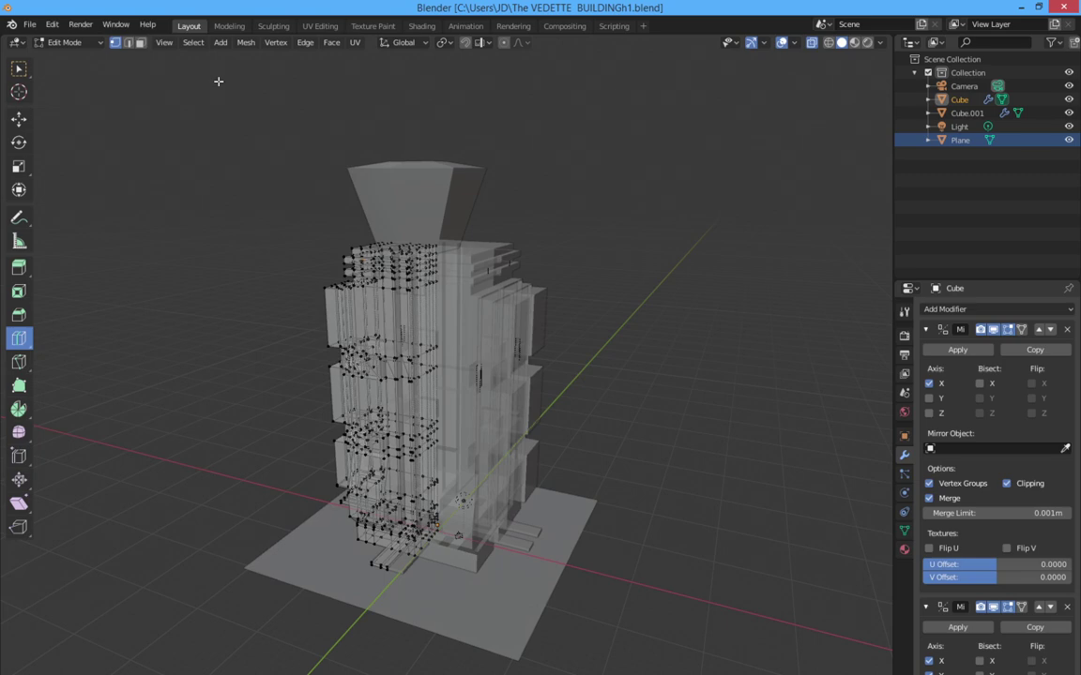
Leave mesh editing of the tower body and open the flared top block (Cube.001) in Edit Mode.
{"action": "middle_click_drag", "start_coordinate": [313, 163], "coordinate": [299, 204]}
{"action": "scroll", "coordinate": [299, 203], "scroll_direction": "up", "scroll_amount": 2}
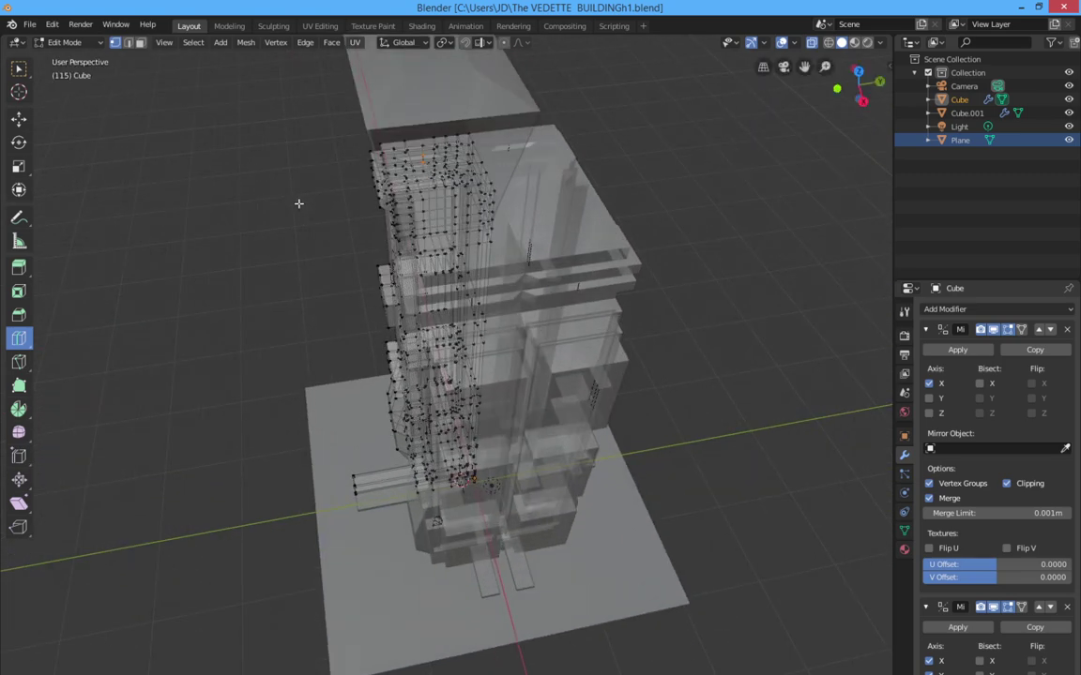
{"action": "scroll", "coordinate": [299, 204], "scroll_direction": "down", "scroll_amount": 2}
{"action": "scroll", "coordinate": [298, 209], "scroll_direction": "up", "scroll_amount": 1}
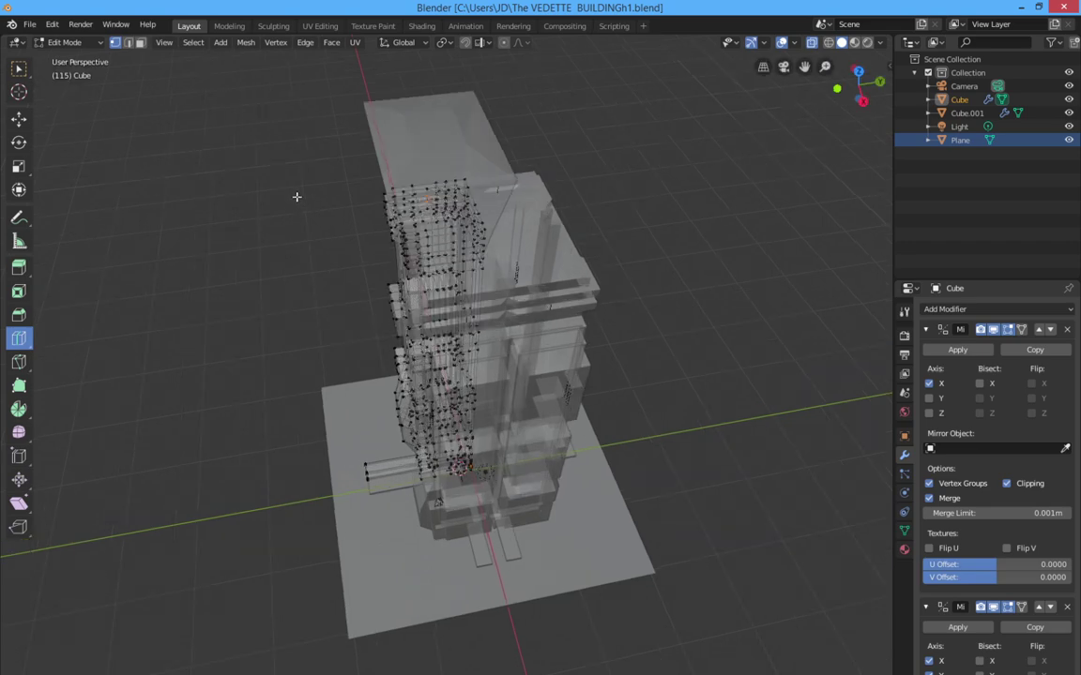
{"action": "middle_click_drag", "start_coordinate": [297, 195], "coordinate": [348, 229]}
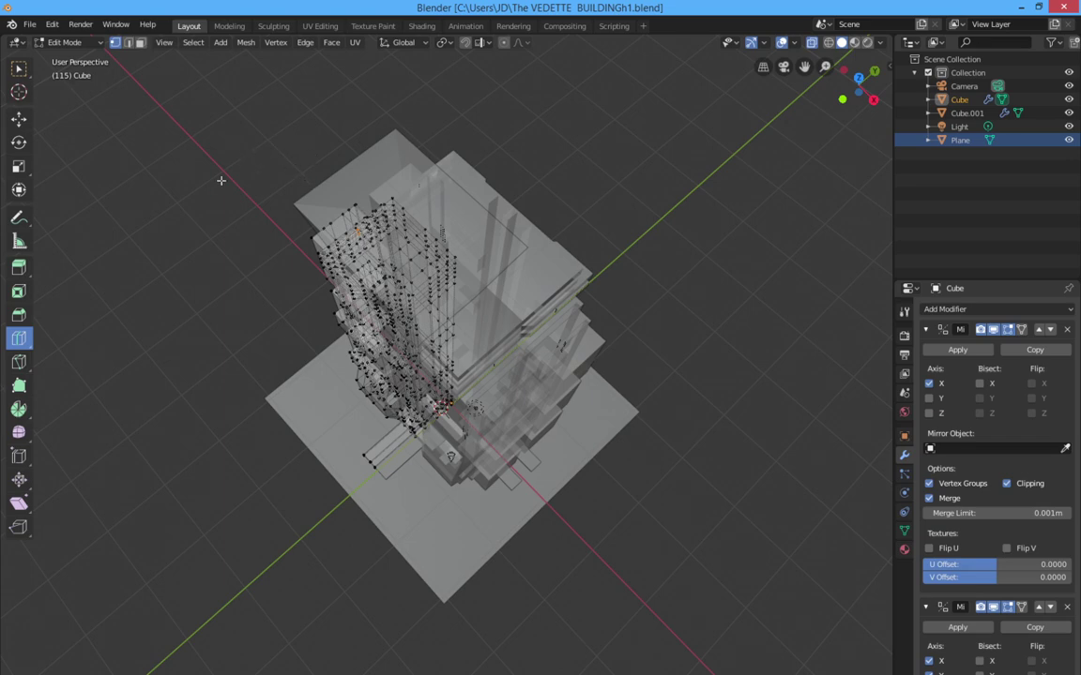
{"action": "key", "text": "Tab"}
{"action": "middle_click_drag", "start_coordinate": [232, 214], "coordinate": [339, 149]}
{"action": "left_click", "coordinate": [379, 165]}
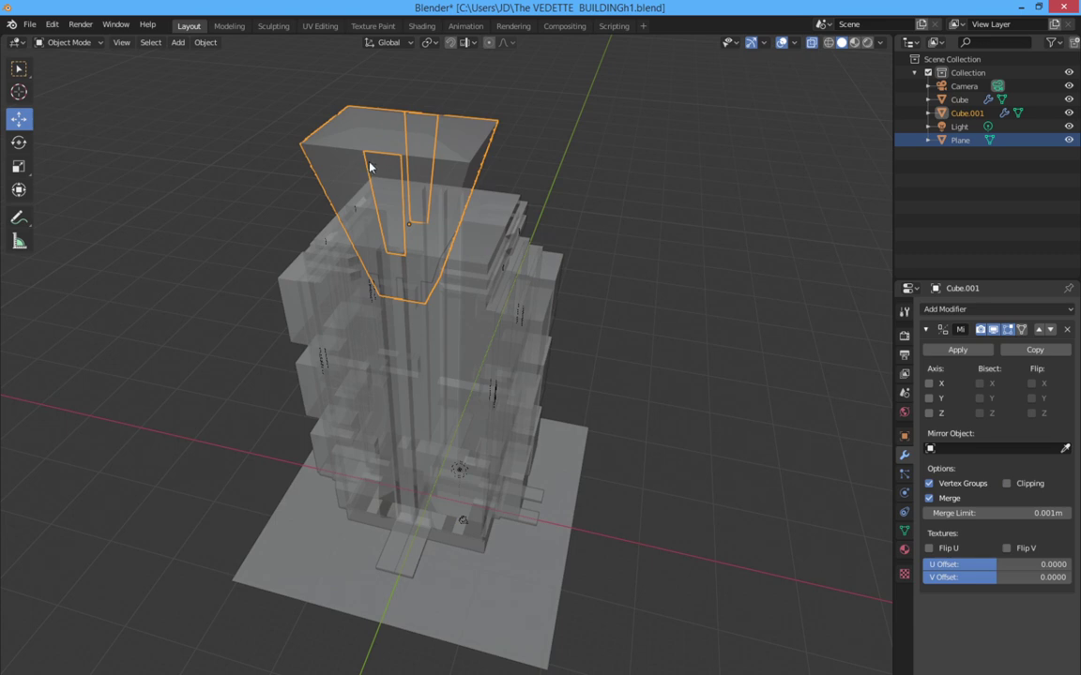
{"action": "key", "text": "Tab"}
Box-select the vertices around the near upper edge of the flared top block.
{"action": "middle_click_drag", "start_coordinate": [370, 166], "coordinate": [387, 372]}
{"action": "scroll", "coordinate": [355, 200], "scroll_direction": "up", "scroll_amount": 2}
{"action": "scroll", "coordinate": [387, 393], "scroll_direction": "up", "scroll_amount": 1}
{"action": "scroll", "coordinate": [387, 392], "scroll_direction": "up", "scroll_amount": 2}
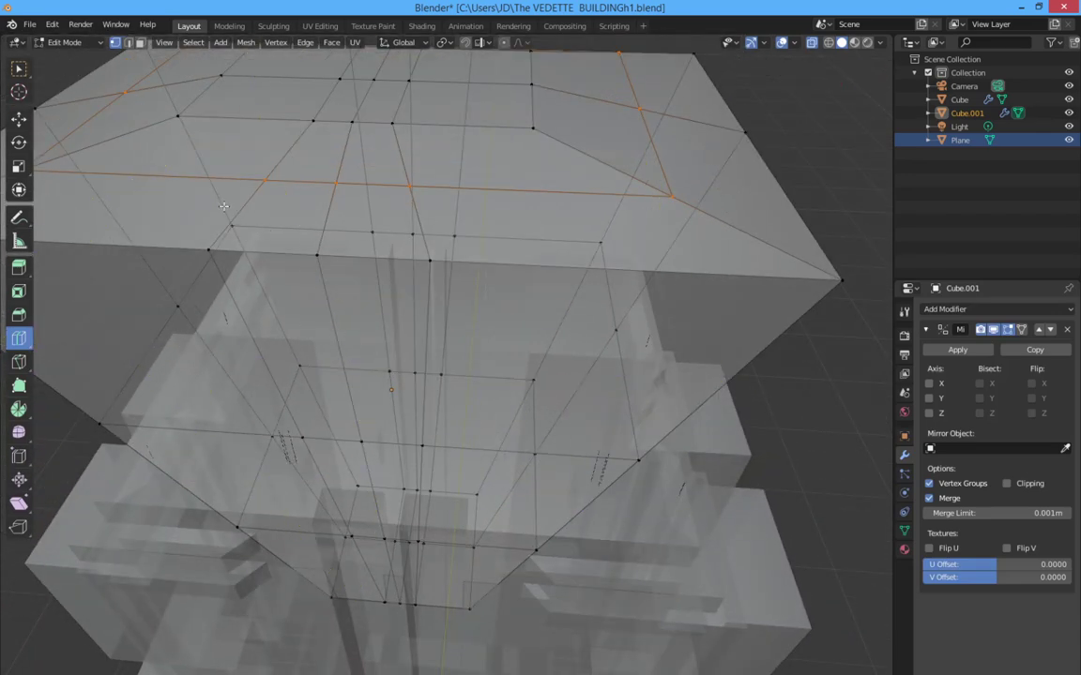
{"action": "left_click", "coordinate": [17, 69]}
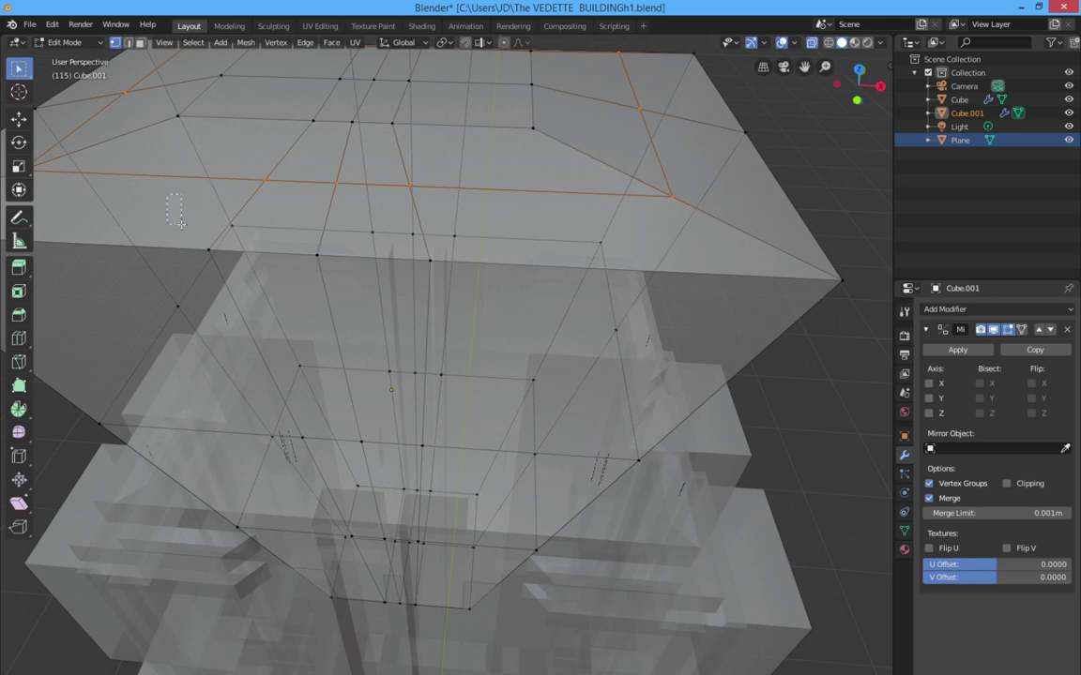
{"action": "left_click_drag", "start_coordinate": [167, 194], "coordinate": [476, 310]}
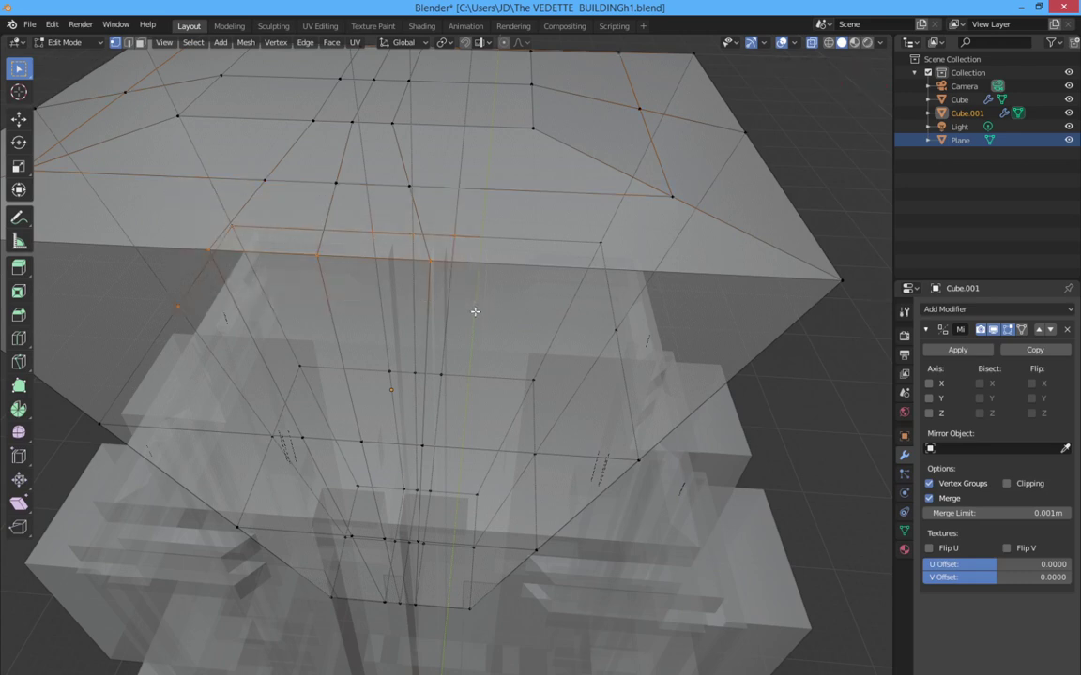
Extend the vertex selection to the full rectangular loop around the flared block's upper face and examine it from the front and above.
{"action": "middle_click_drag", "start_coordinate": [425, 307], "coordinate": [405, 304]}
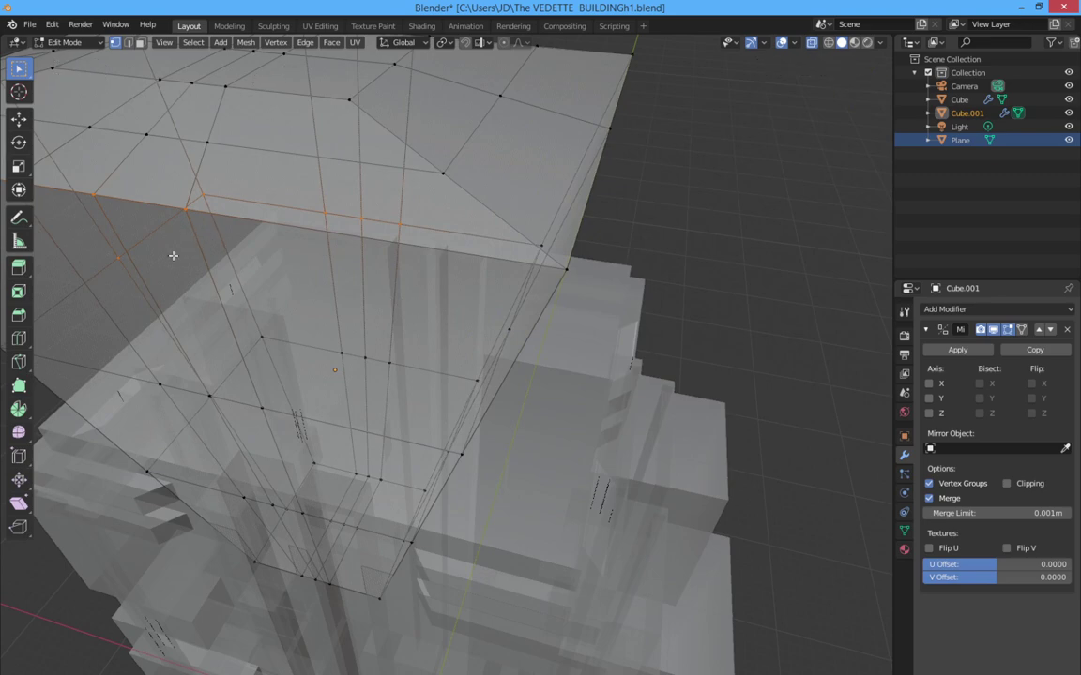
{"action": "middle_click_drag", "start_coordinate": [324, 103], "coordinate": [317, 339]}
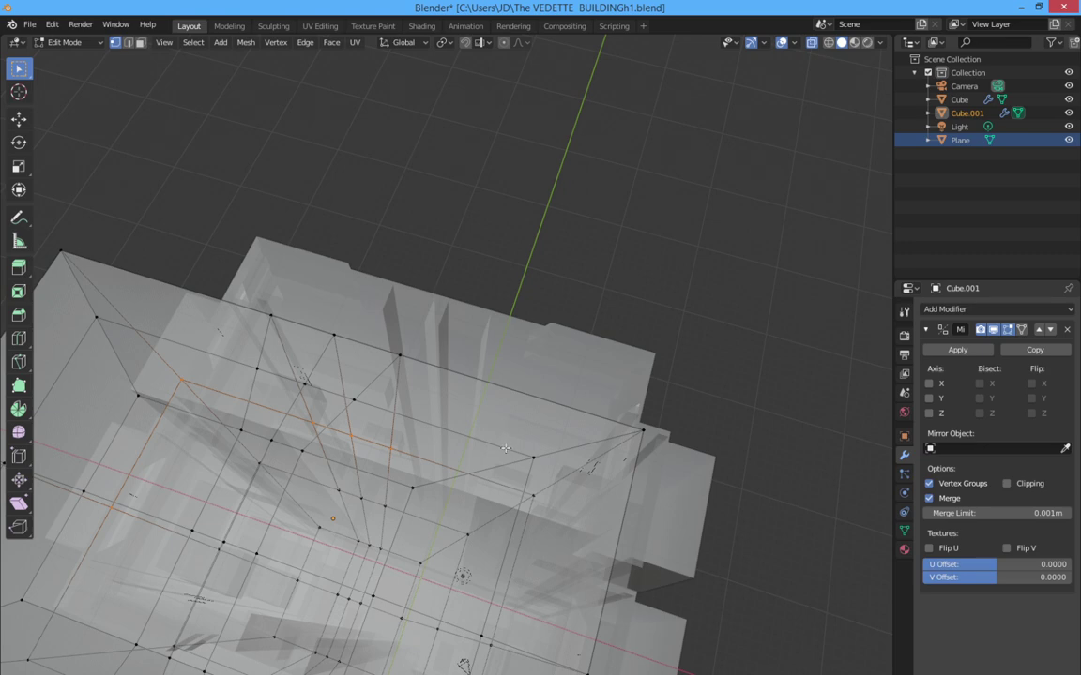
{"action": "middle_click_drag", "start_coordinate": [500, 442], "coordinate": [478, 408]}
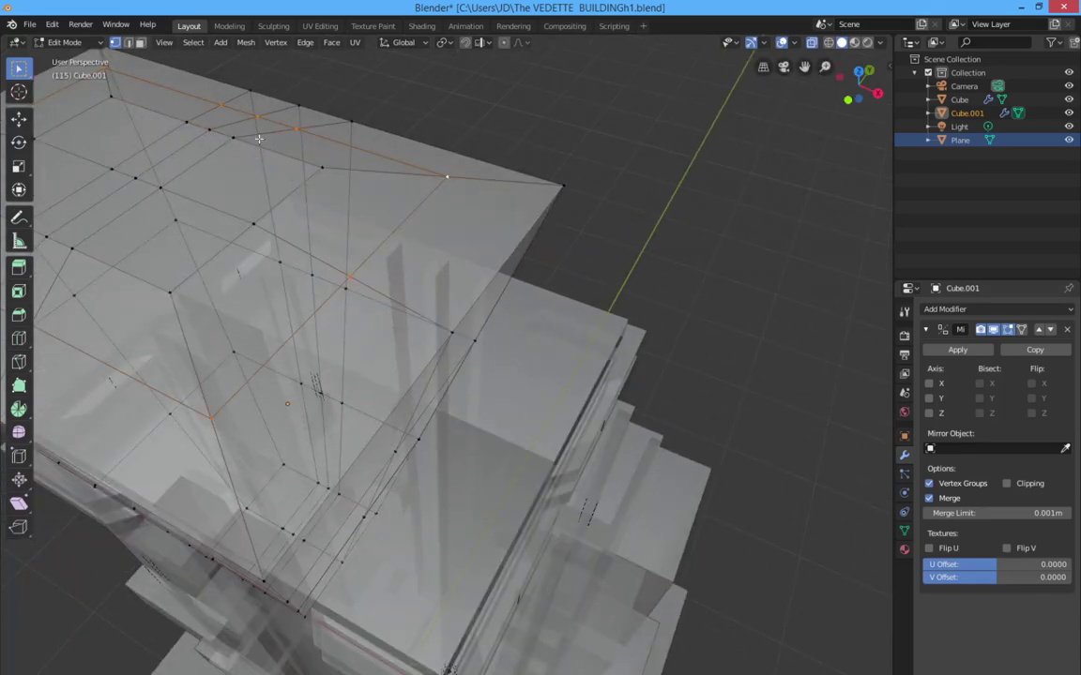
{"action": "middle_click_drag", "start_coordinate": [240, 200], "coordinate": [176, 291]}
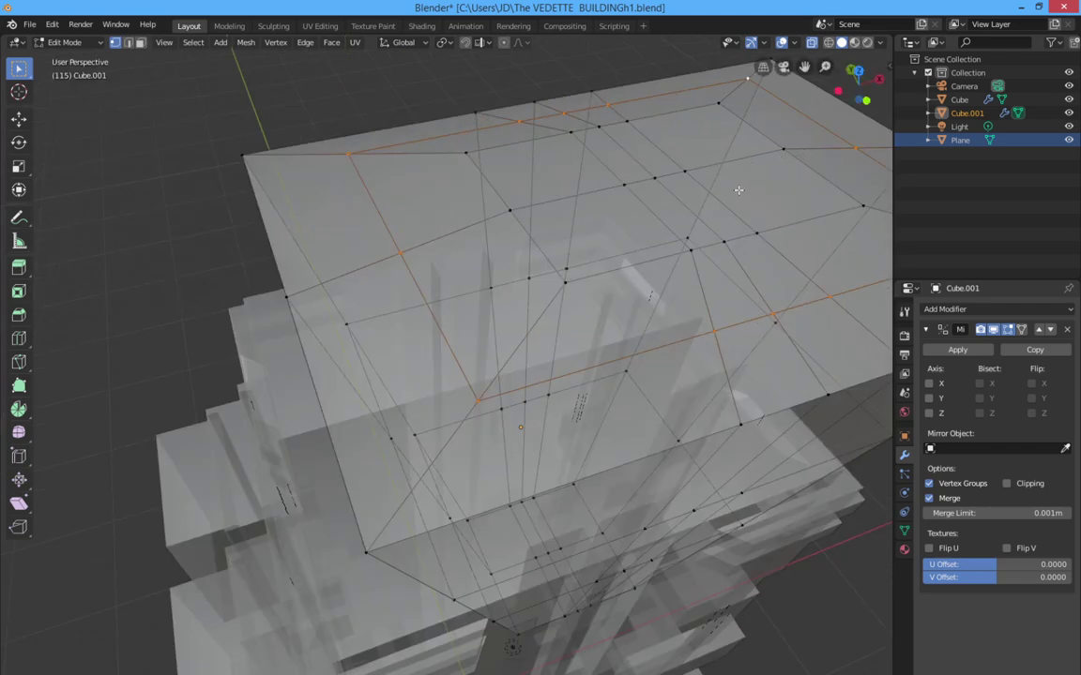
{"action": "middle_click_drag", "start_coordinate": [738, 190], "coordinate": [706, 197]}
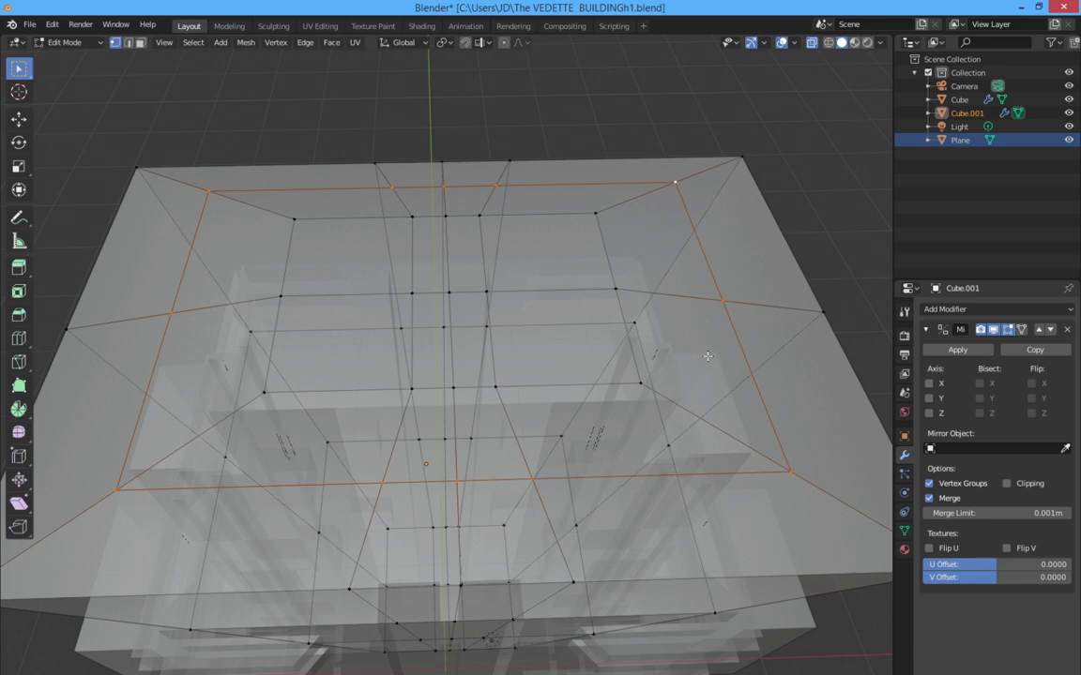
{"action": "middle_click_drag", "start_coordinate": [702, 317], "coordinate": [556, 380]}
{"action": "middle_click_drag", "start_coordinate": [432, 249], "coordinate": [649, 300]}
{"action": "scroll", "coordinate": [497, 295], "scroll_direction": "down", "scroll_amount": 5}
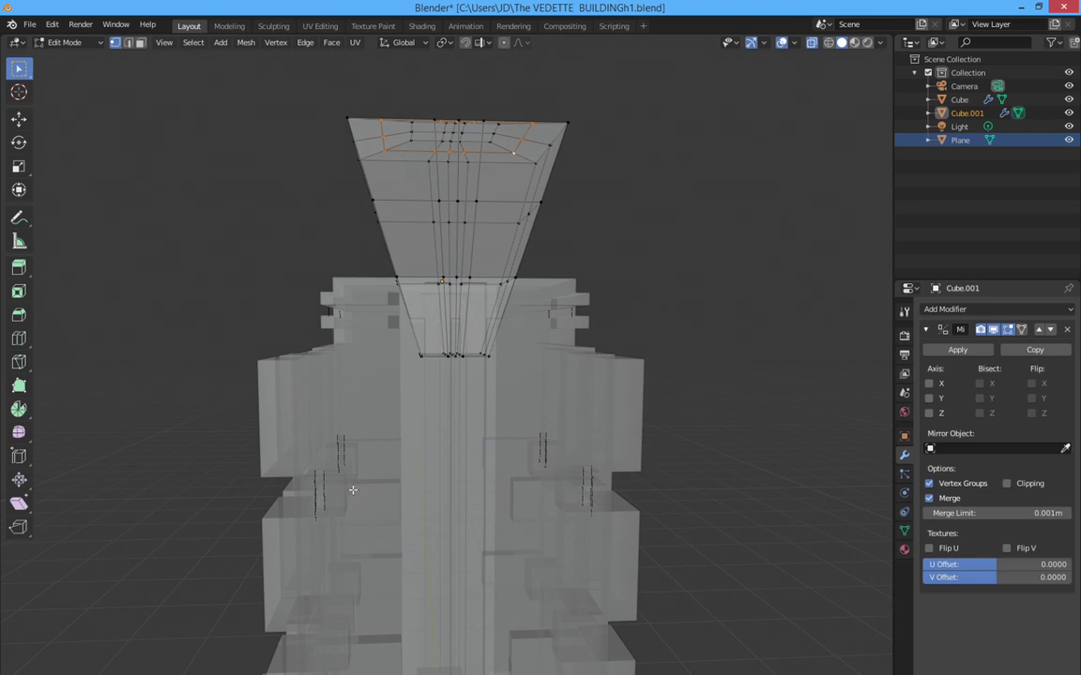
{"action": "middle_click_drag", "start_coordinate": [387, 499], "coordinate": [434, 362]}
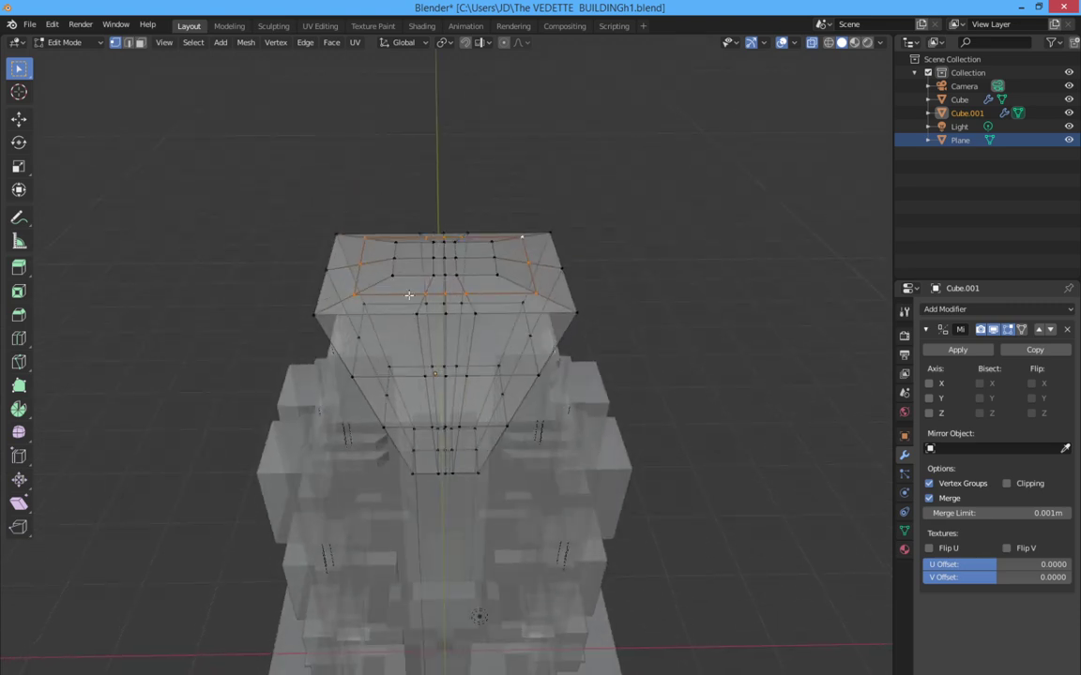
{"action": "middle_click_drag", "start_coordinate": [368, 260], "coordinate": [256, 264]}
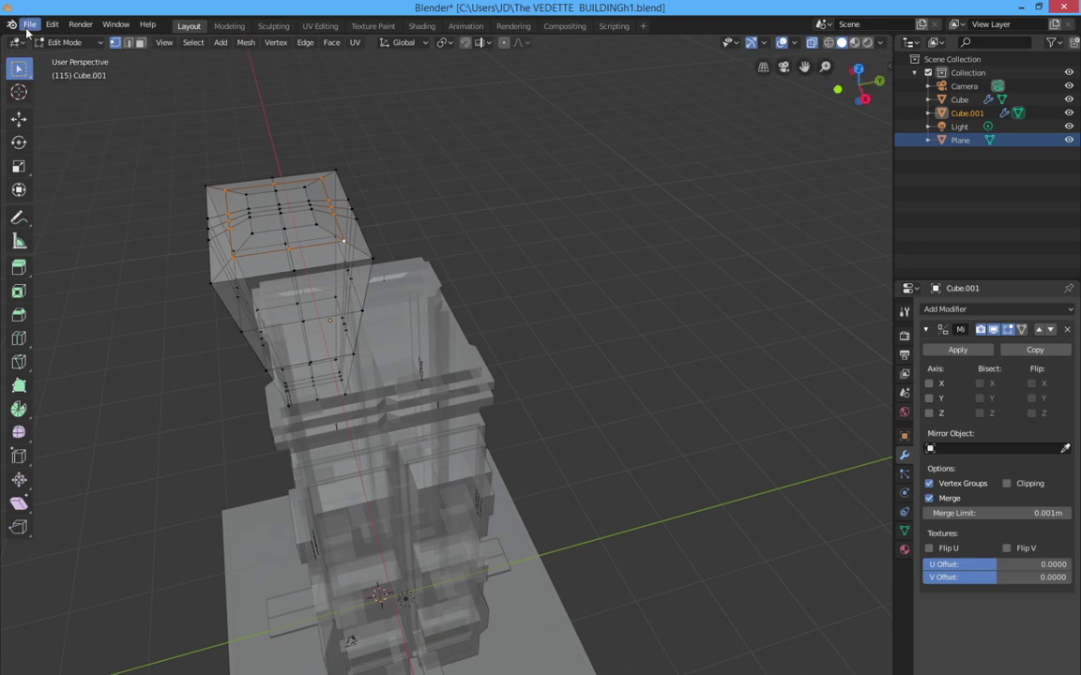
Discard the unsaved changes, open the recent file The VEDETTE BUILDINGE.blend, and examine the tower body's mesh.
{"action": "left_click", "coordinate": [29, 25]}
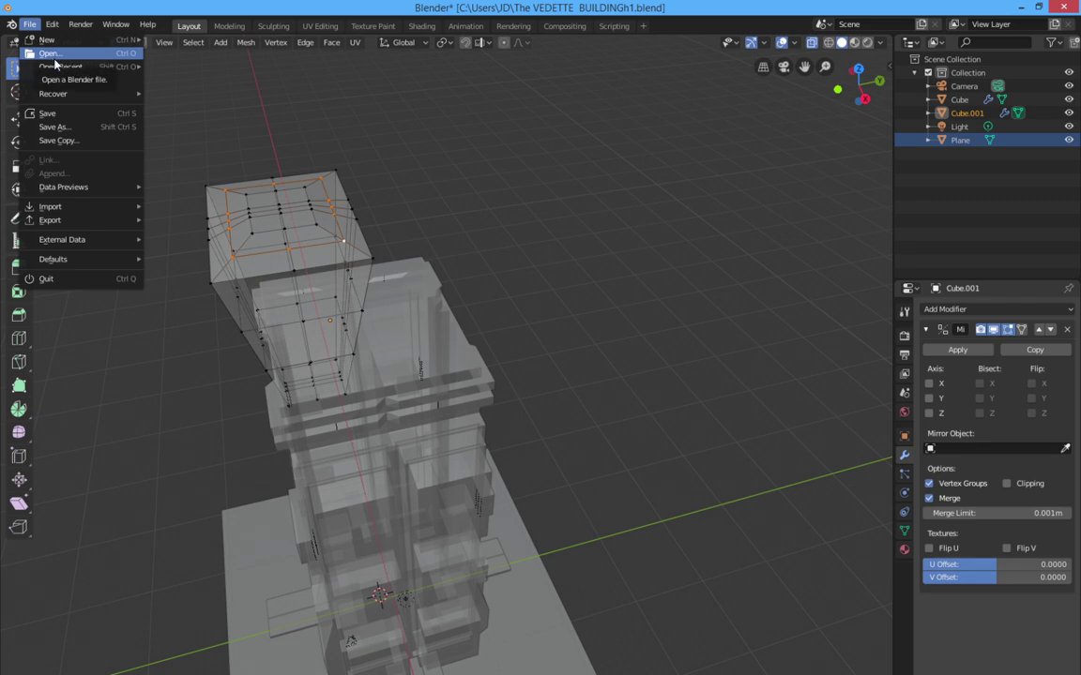
{"action": "mouse_move", "coordinate": [61, 68]}
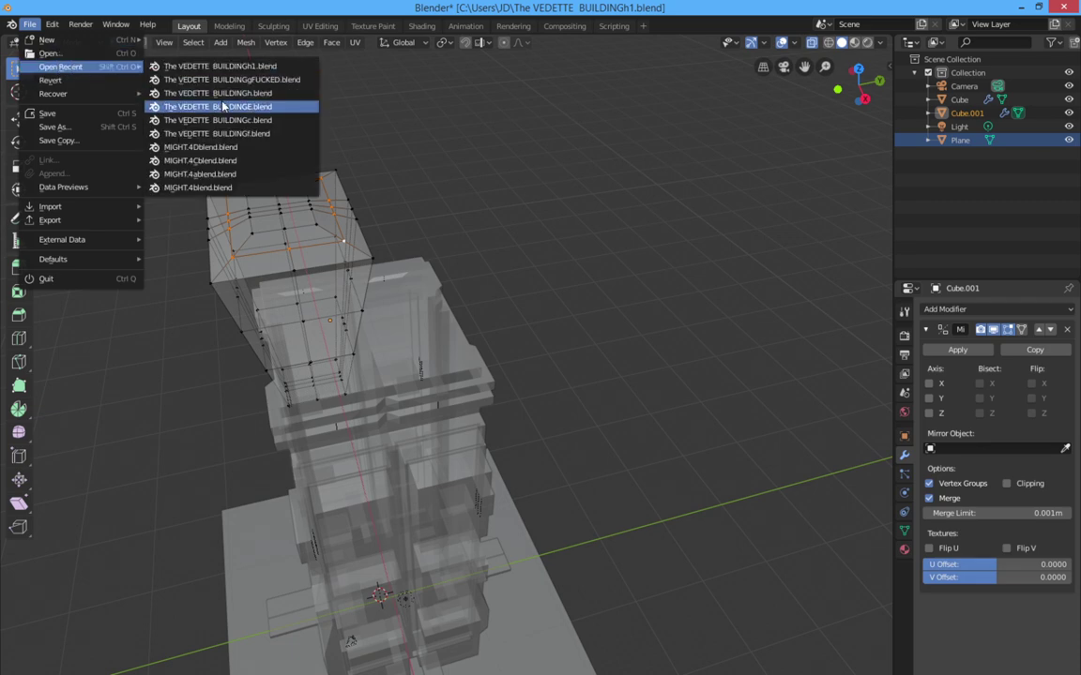
{"action": "left_click", "coordinate": [208, 95]}
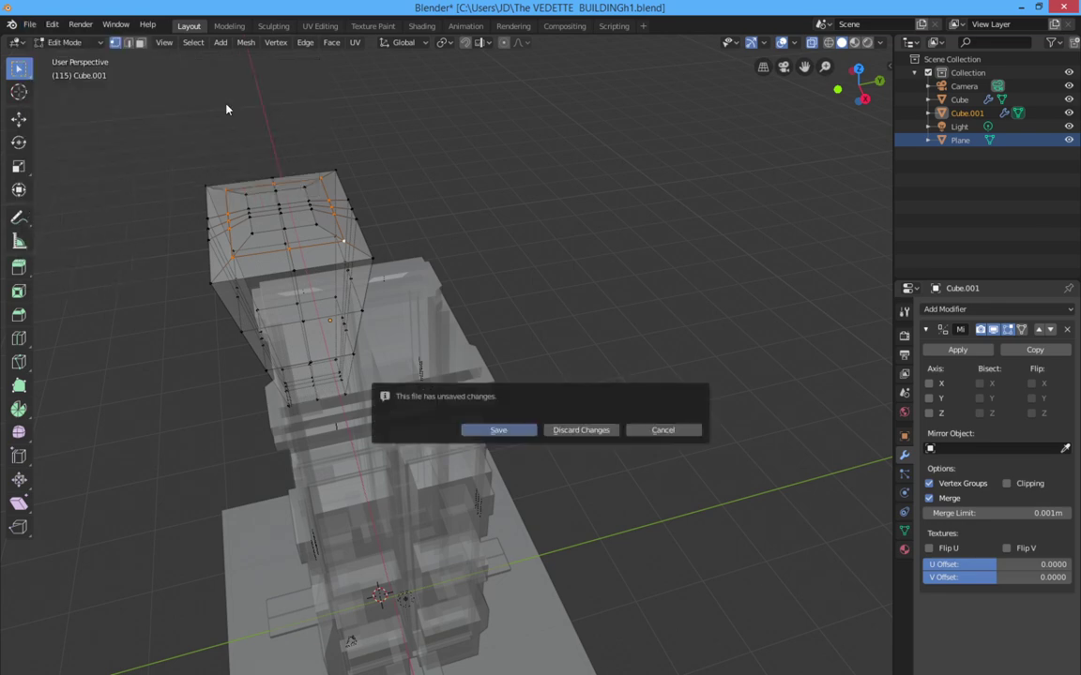
{"action": "left_click", "coordinate": [574, 431]}
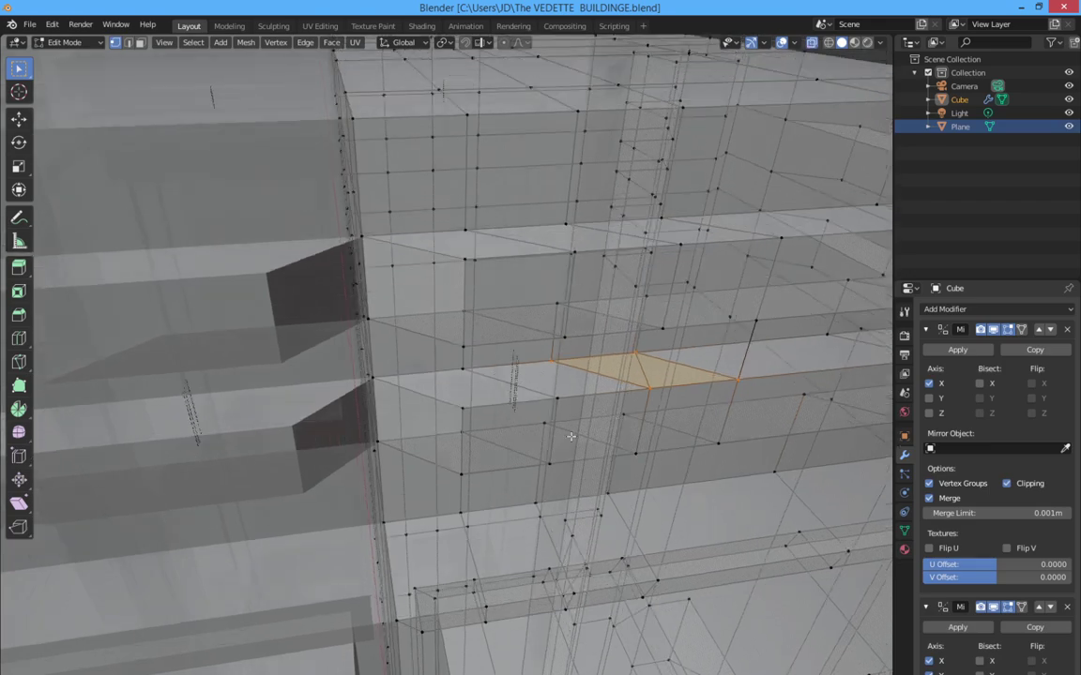
{"action": "scroll", "coordinate": [571, 436], "scroll_direction": "down", "scroll_amount": 10}
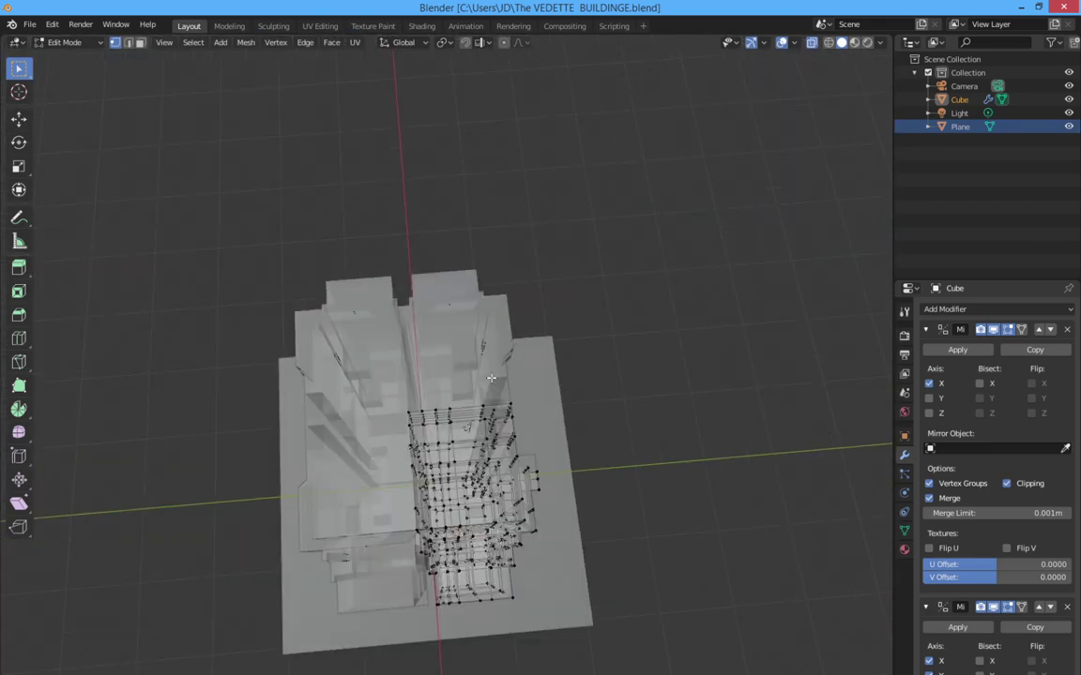
{"action": "middle_click_drag", "start_coordinate": [490, 378], "coordinate": [375, 263]}
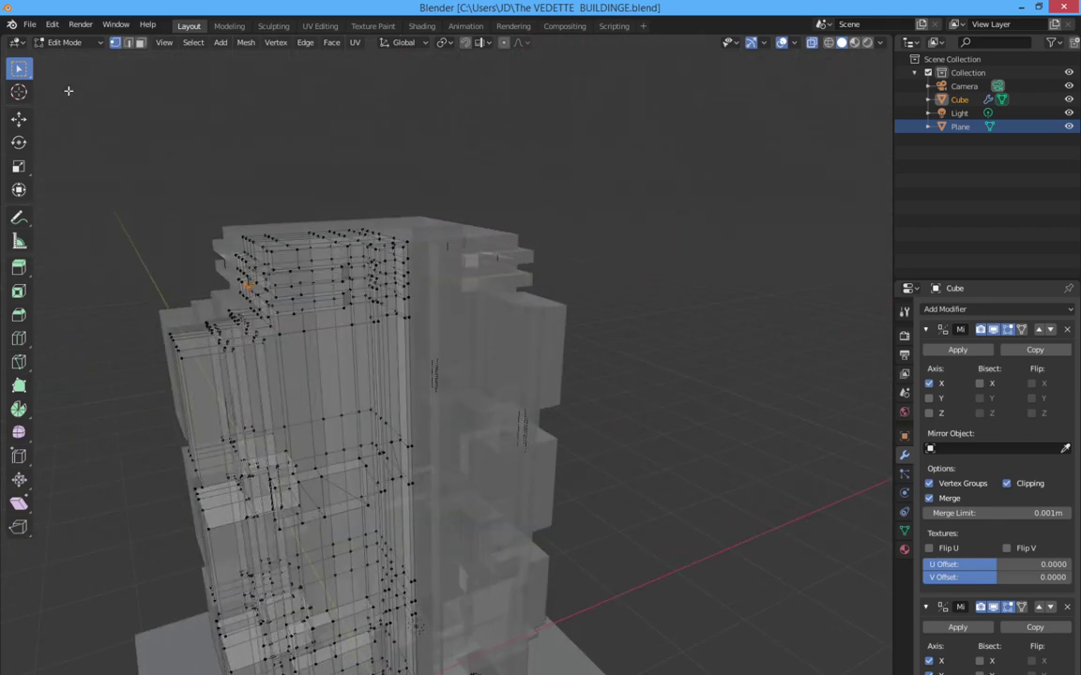
Open the file The VEDETTE BUILDINGf.blend.
{"action": "left_click", "coordinate": [30, 25]}
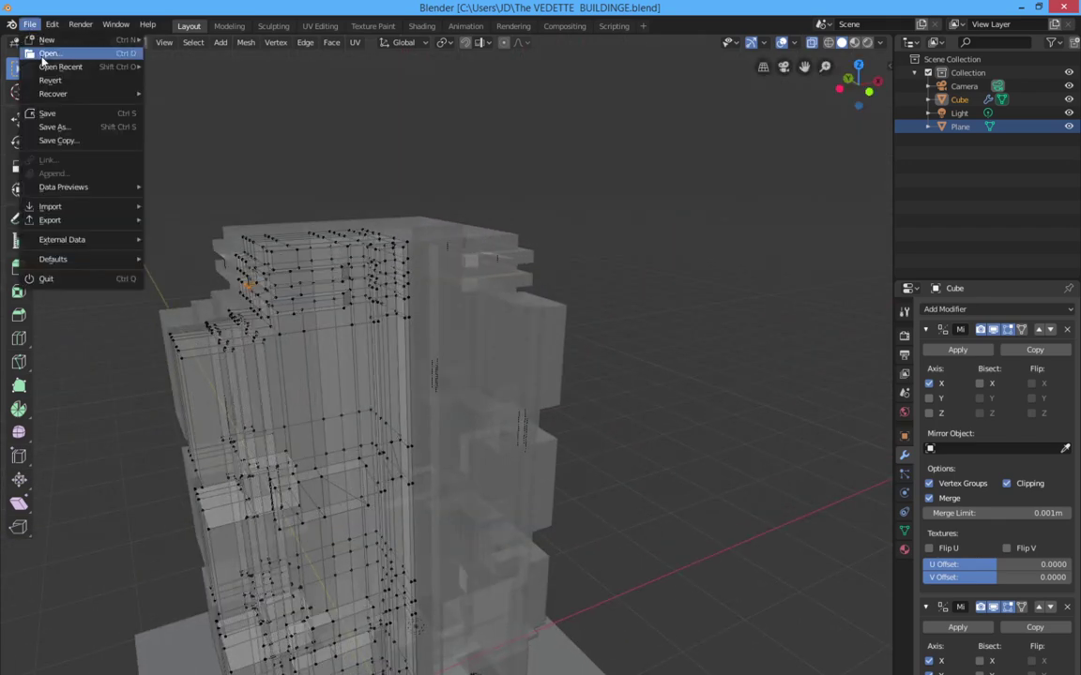
{"action": "left_click", "coordinate": [57, 54]}
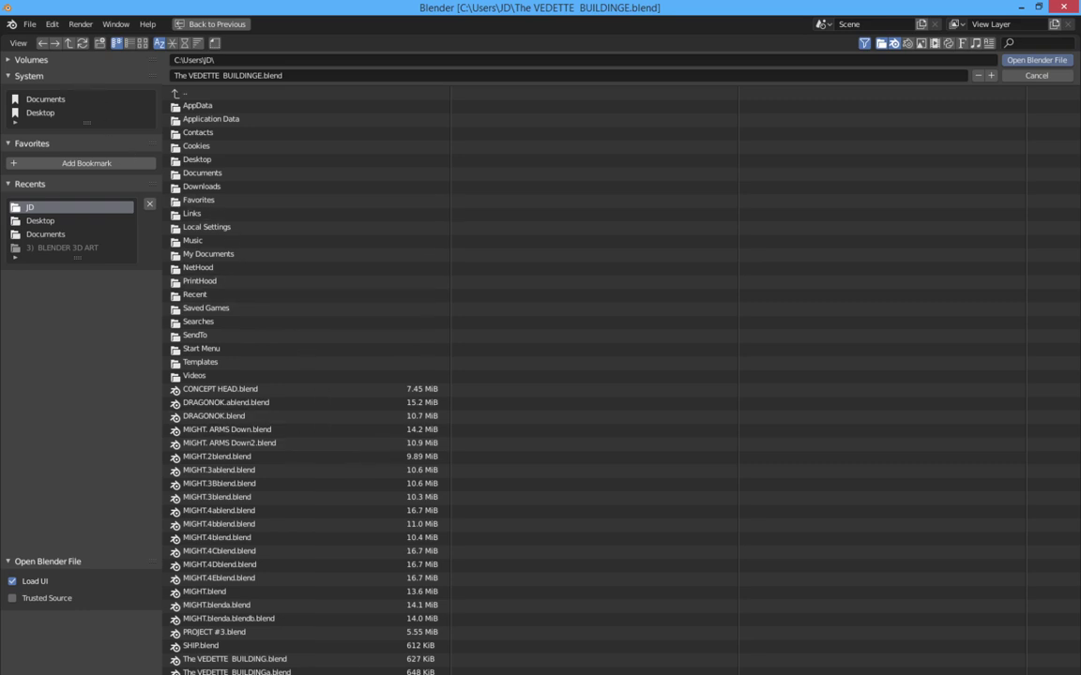
{"action": "key", "text": "Down"}
{"action": "key", "text": "Return"}
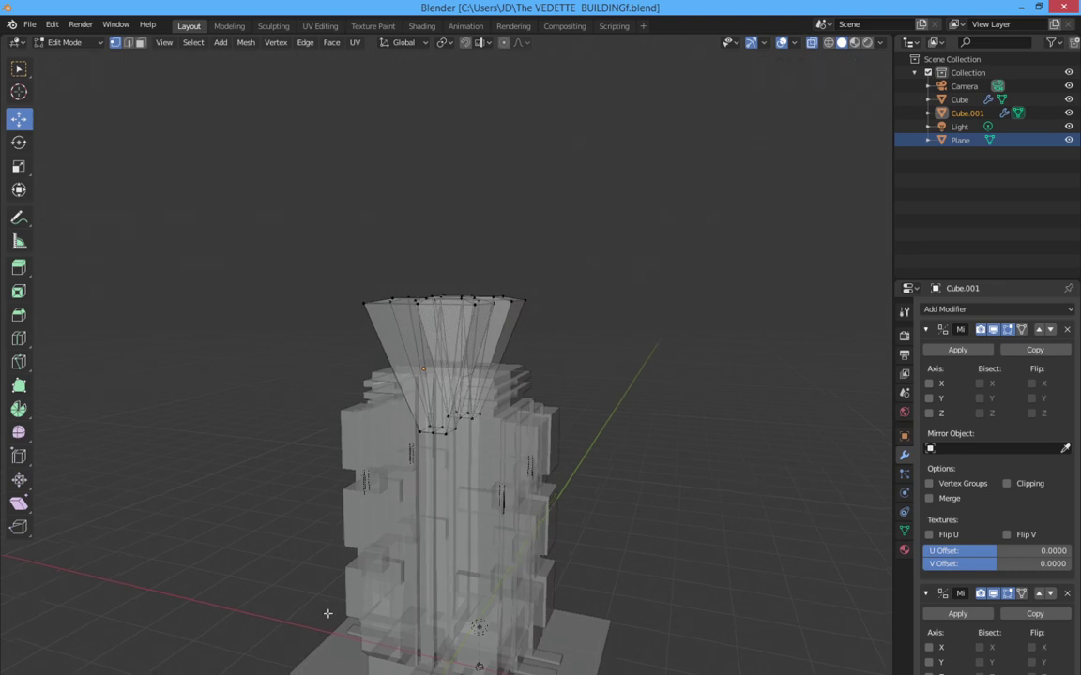
Examine the mesh of the two separate flared blocks on top of the tower from the front, the sides and above.
{"action": "middle_click_drag", "start_coordinate": [227, 603], "coordinate": [238, 663]}
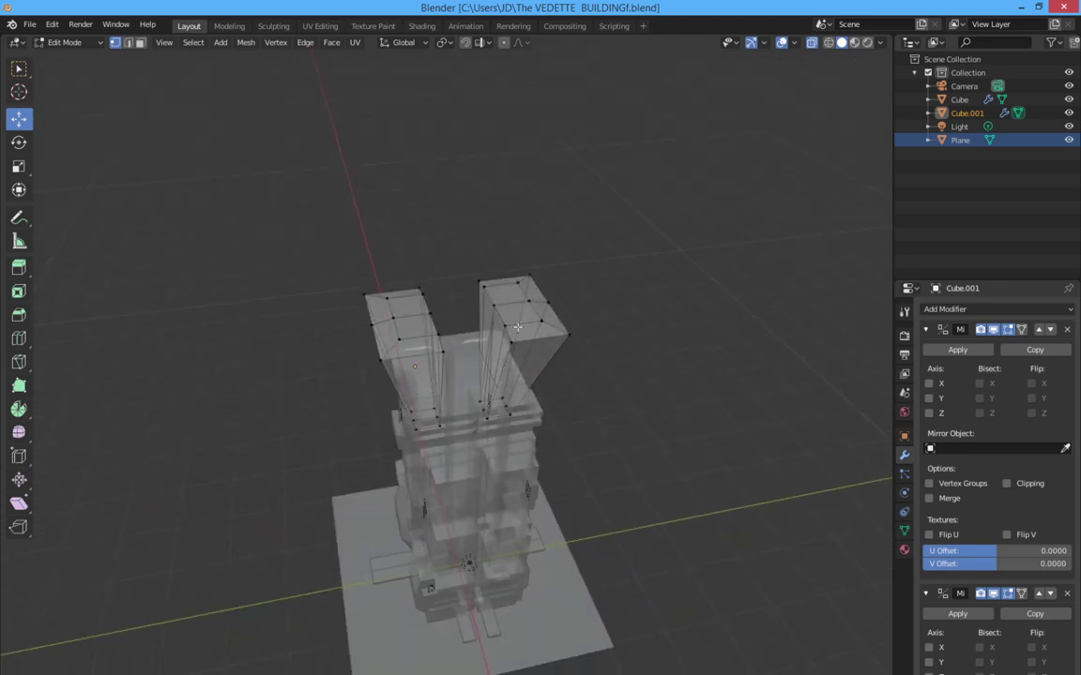
{"action": "left_click", "coordinate": [507, 419]}
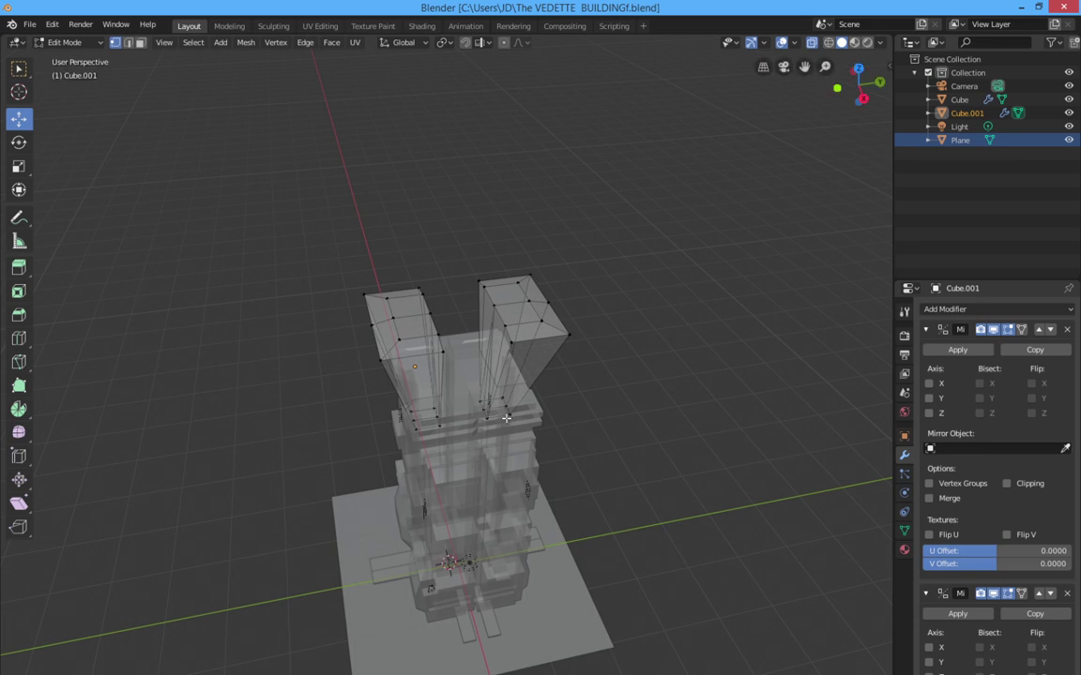
{"action": "middle_click_drag", "start_coordinate": [506, 419], "coordinate": [452, 369]}
{"action": "scroll", "coordinate": [466, 354], "scroll_direction": "down", "scroll_amount": 2}
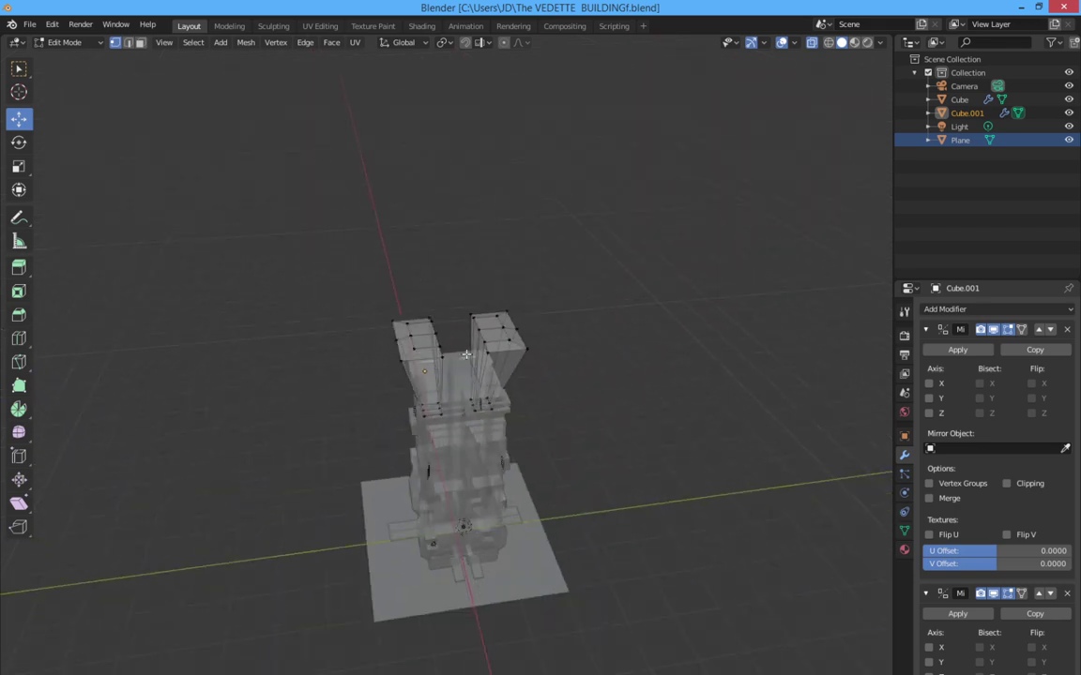
{"action": "scroll", "coordinate": [467, 354], "scroll_direction": "up", "scroll_amount": 4}
{"action": "scroll", "coordinate": [411, 320], "scroll_direction": "up", "scroll_amount": 1}
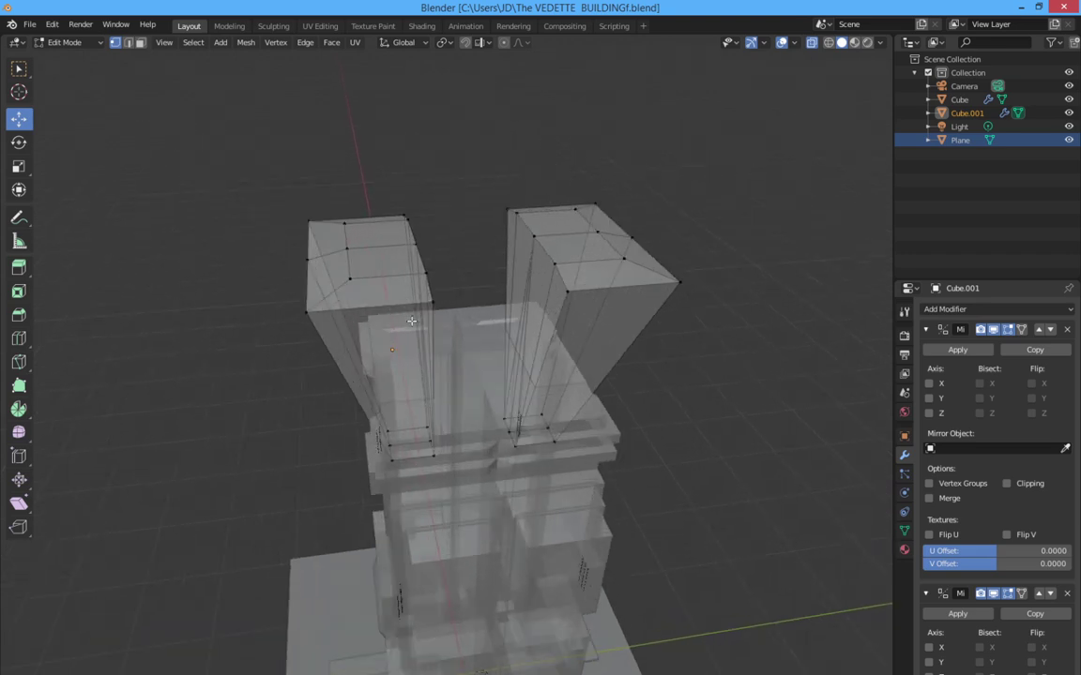
{"action": "middle_click_drag", "start_coordinate": [411, 321], "coordinate": [347, 369]}
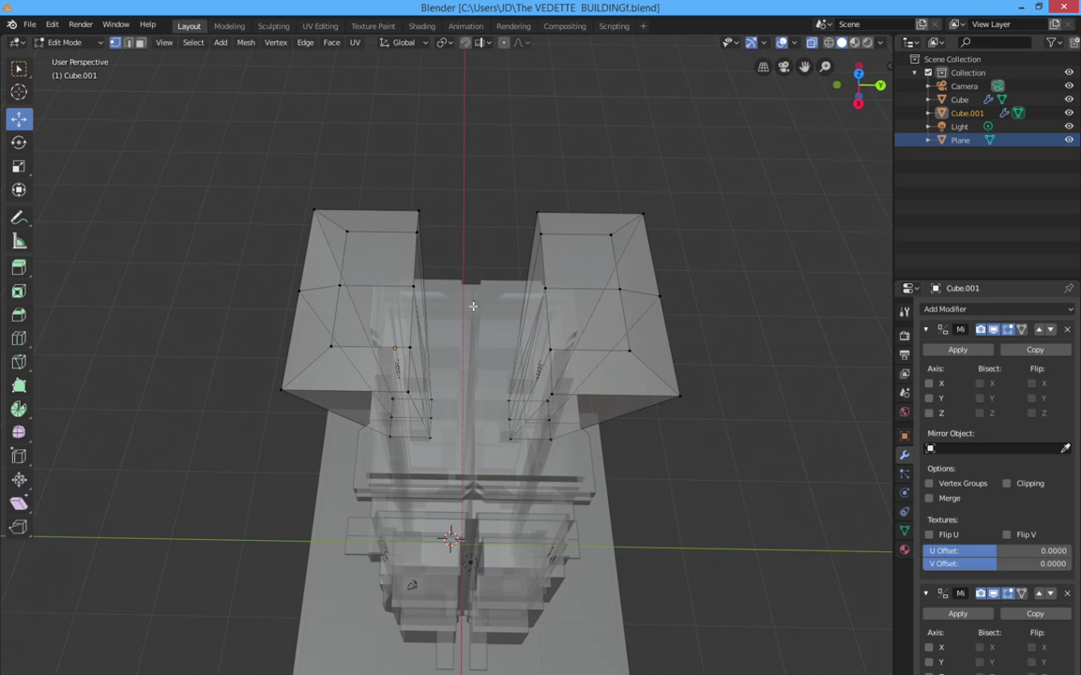
{"action": "middle_click_drag", "start_coordinate": [487, 300], "coordinate": [433, 275]}
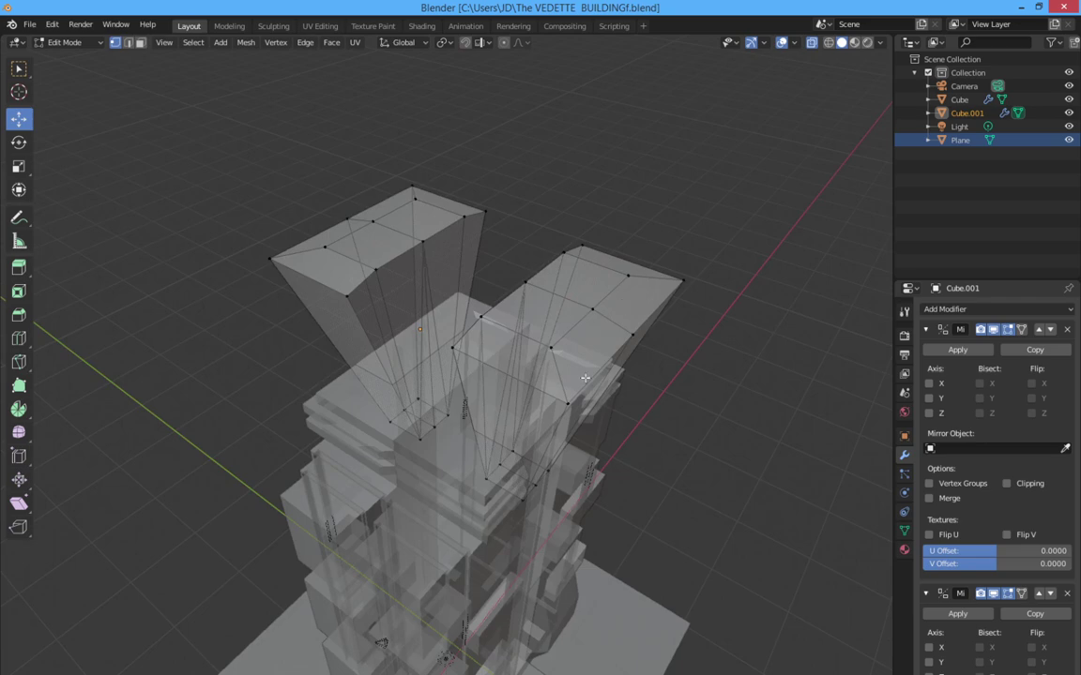
{"action": "middle_click_drag", "start_coordinate": [441, 235], "coordinate": [469, 236]}
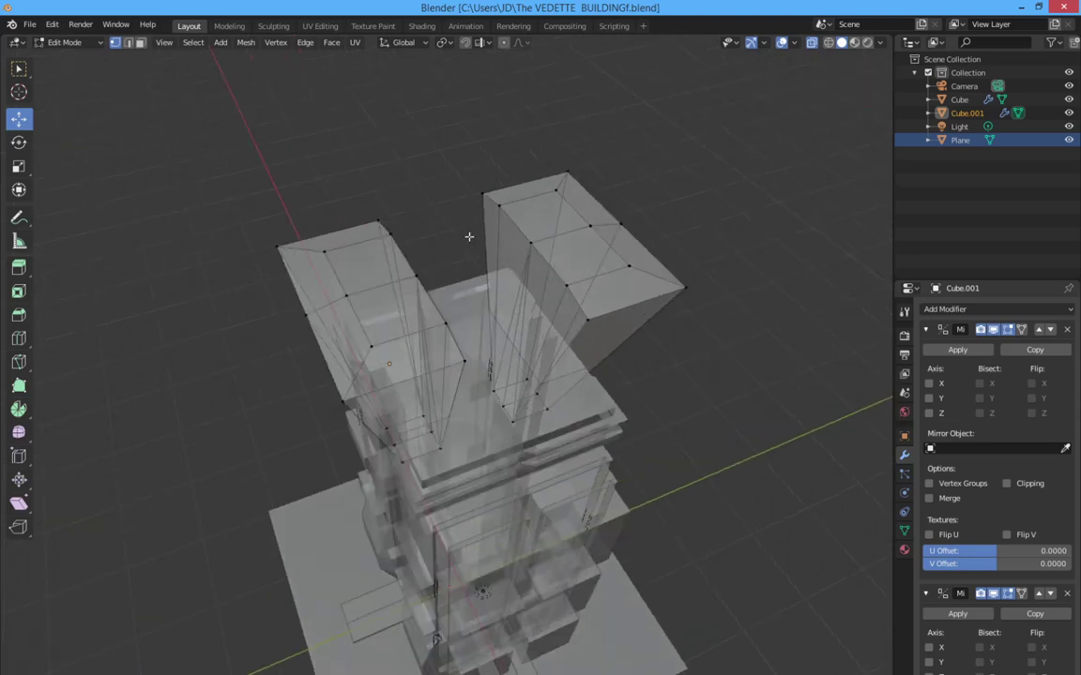
Open the recent file The VEDETTE BUILDINGgFUCKED.blend and view the roof panel and notch of its flared top block.
{"action": "left_click", "coordinate": [35, 29]}
{"action": "mouse_move", "coordinate": [59, 66]}
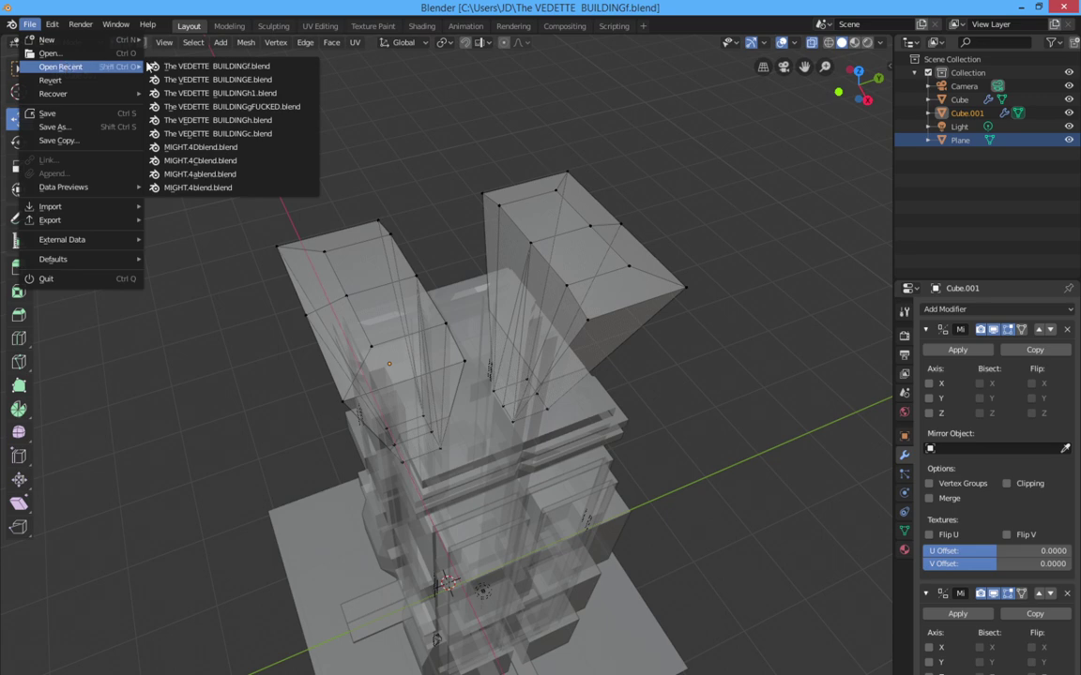
{"action": "left_click", "coordinate": [229, 106]}
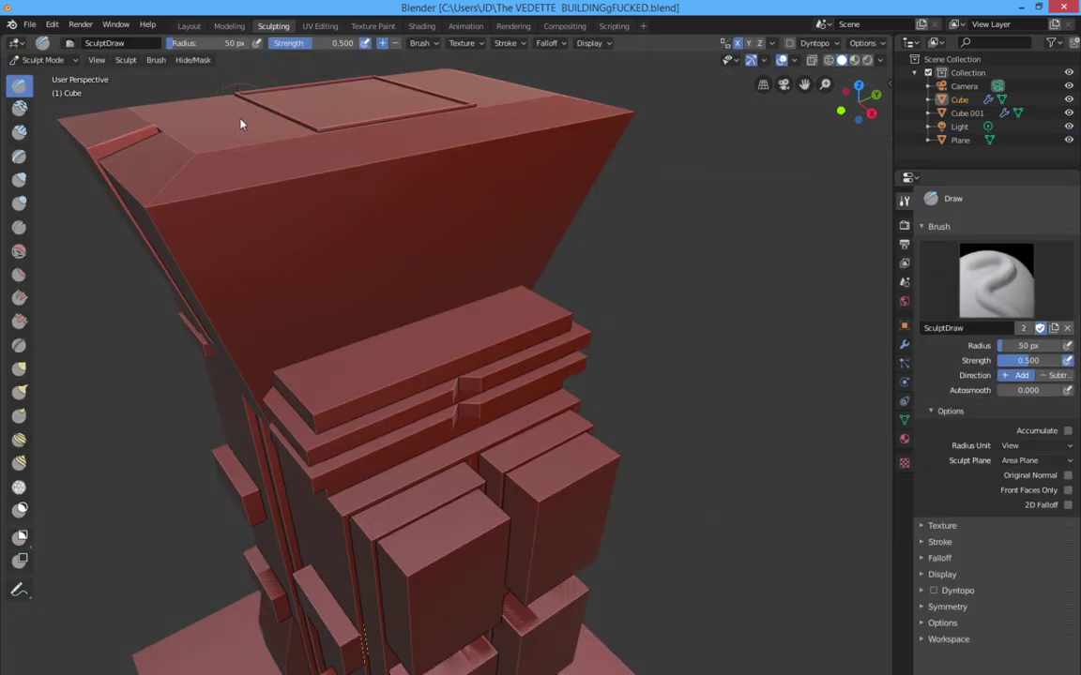
{"action": "middle_click_drag", "start_coordinate": [240, 122], "coordinate": [261, 174]}
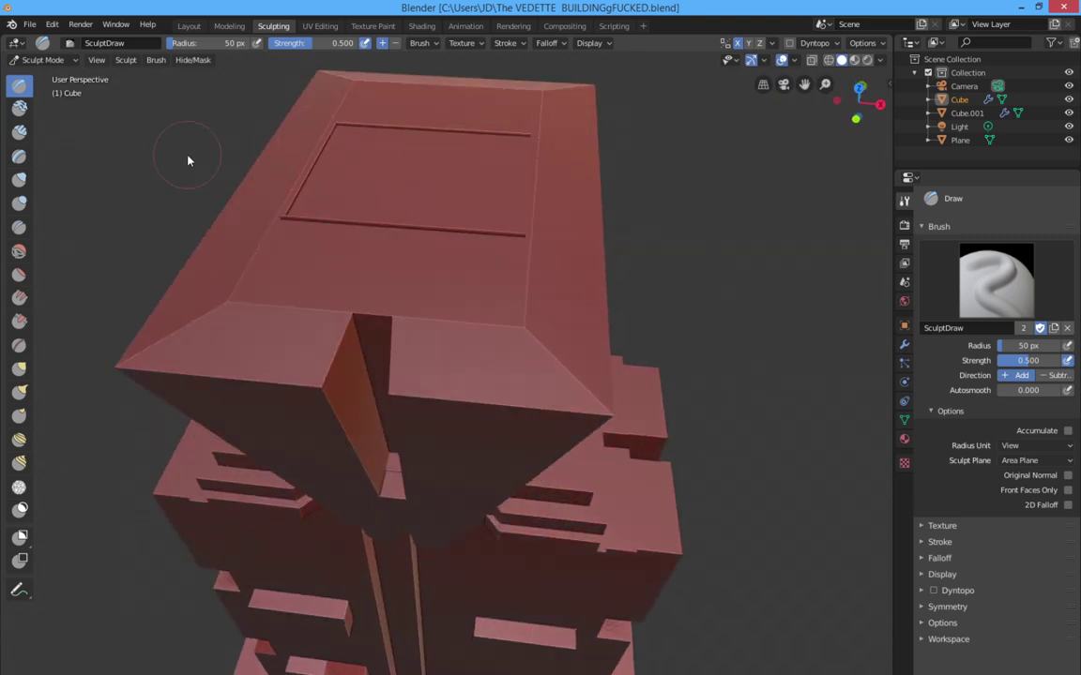
Switch to the Layout workspace and open the flared top block (Cube.001) in Edit Mode.
{"action": "left_click", "coordinate": [175, 28]}
{"action": "left_click", "coordinate": [433, 187]}
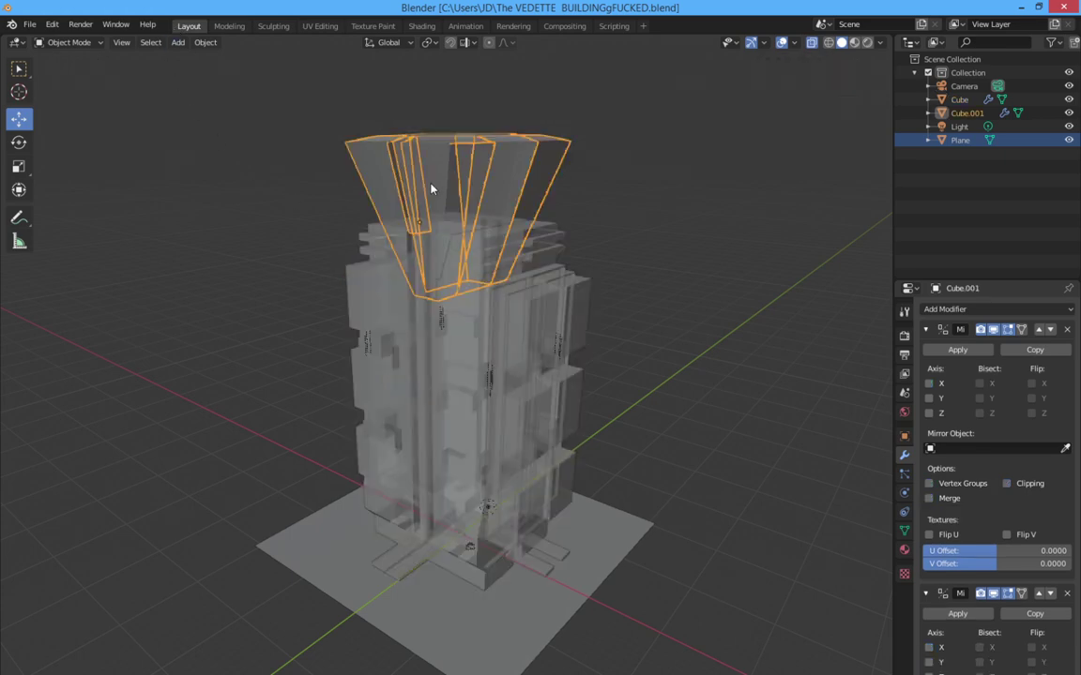
{"action": "key", "text": "Tab"}
Examine the flared top block's vertices and edges around the roof panel, the notch and the tapered sides.
{"action": "middle_click_drag", "start_coordinate": [373, 231], "coordinate": [238, 232]}
{"action": "scroll", "coordinate": [398, 292], "scroll_direction": "up", "scroll_amount": 2}
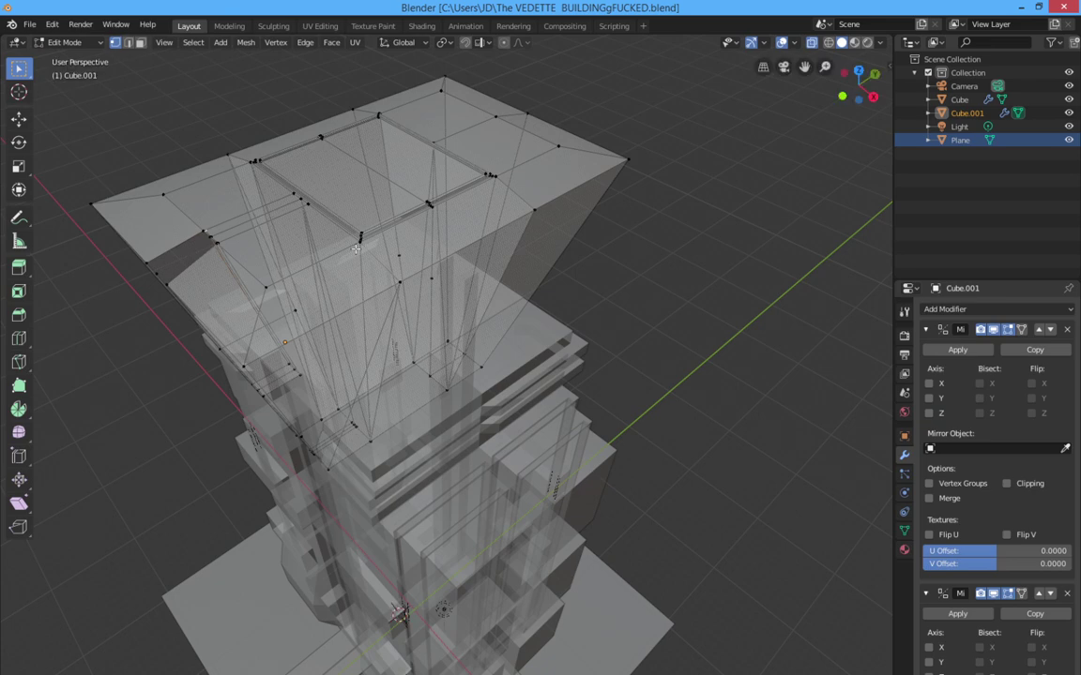
{"action": "middle_click_drag", "start_coordinate": [319, 224], "coordinate": [273, 384]}
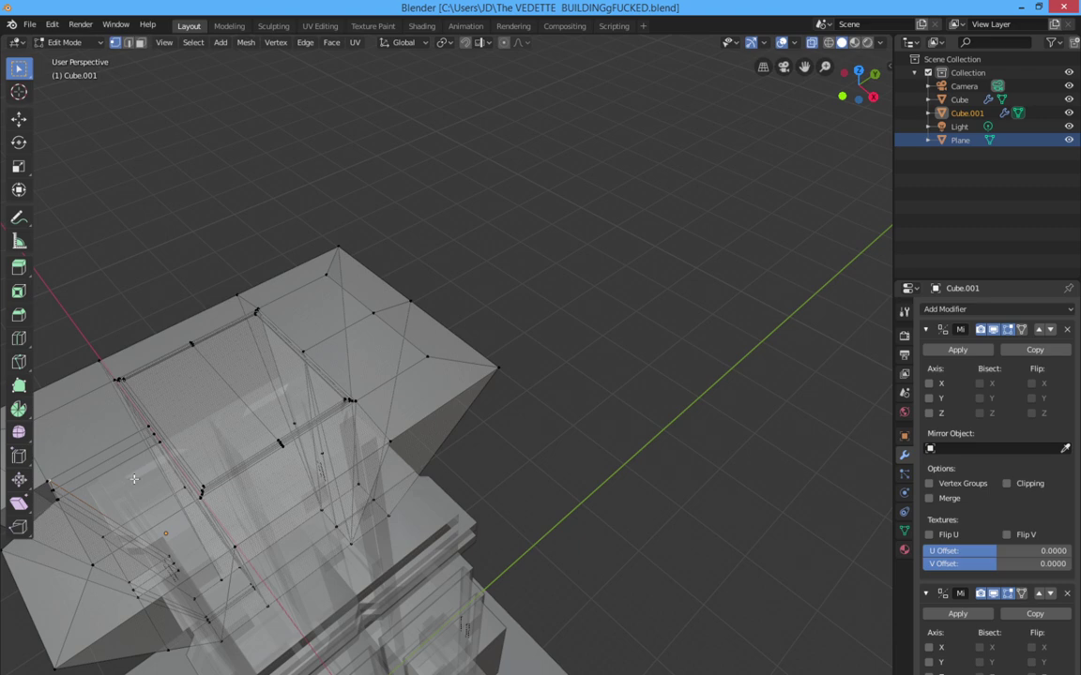
{"action": "middle_click_drag", "start_coordinate": [349, 365], "coordinate": [409, 316]}
{"action": "scroll", "coordinate": [425, 297], "scroll_direction": "down", "scroll_amount": 3}
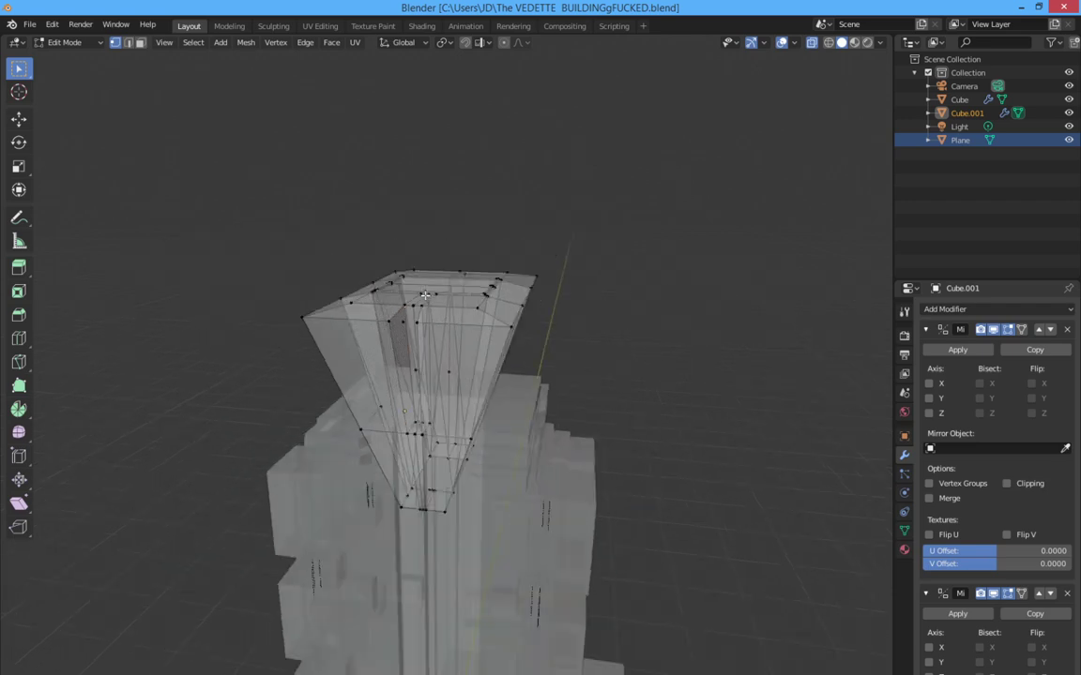
{"action": "middle_click_drag", "start_coordinate": [472, 274], "coordinate": [468, 331]}
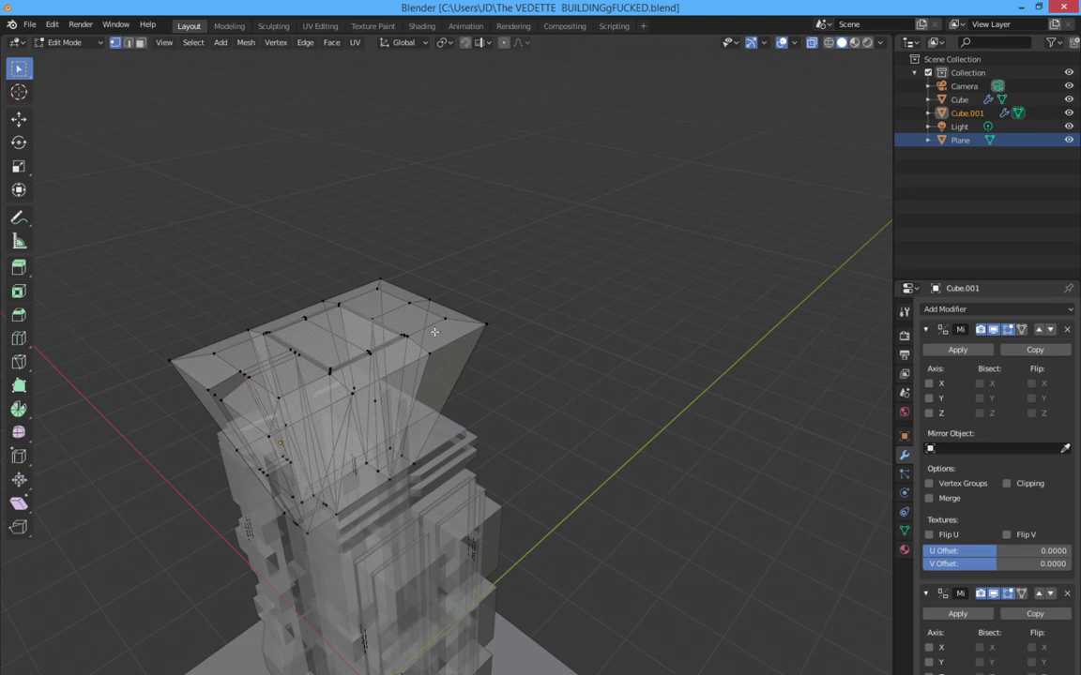
{"action": "middle_click_drag", "start_coordinate": [434, 333], "coordinate": [464, 309]}
{"action": "scroll", "coordinate": [462, 310], "scroll_direction": "down", "scroll_amount": 1}
{"action": "scroll", "coordinate": [460, 307], "scroll_direction": "down", "scroll_amount": 1}
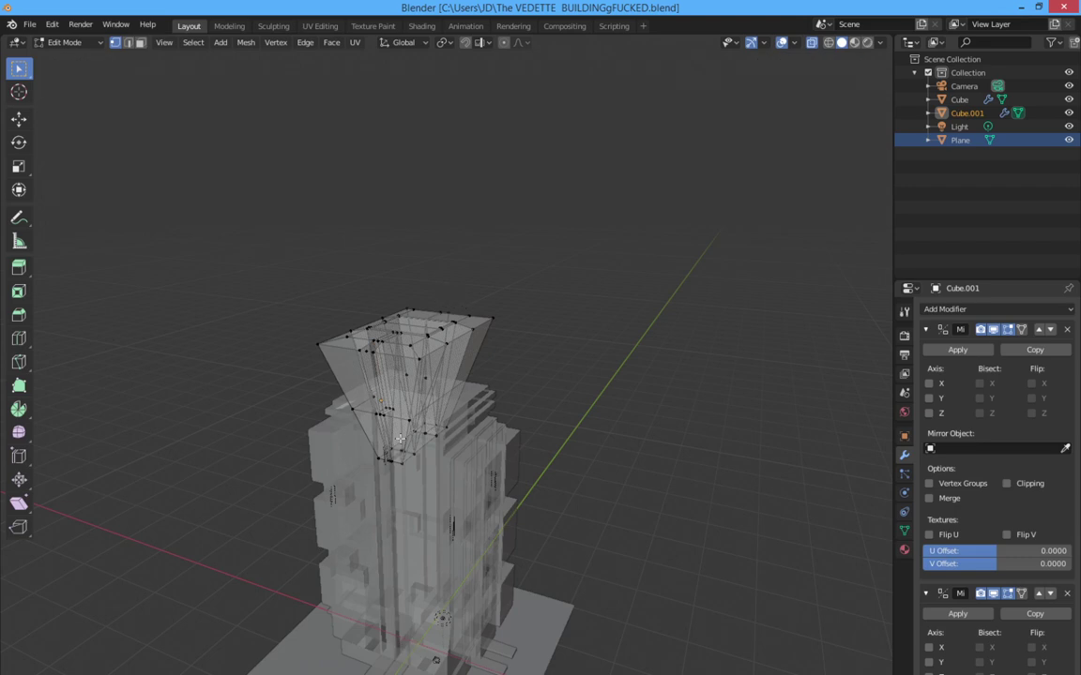
{"action": "middle_click_drag", "start_coordinate": [399, 439], "coordinate": [514, 506]}
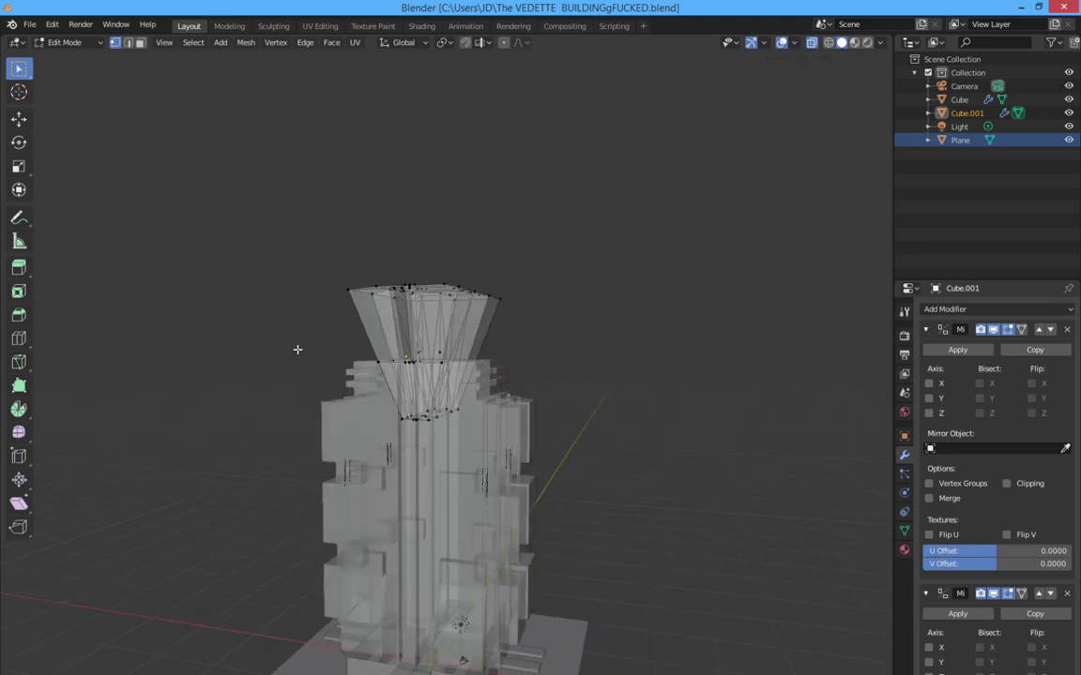
Open the tower body (Cube) in Edit Mode and view its vertices and edges from several sides and above.
{"action": "key", "text": "Tab"}
{"action": "left_click", "coordinate": [352, 460]}
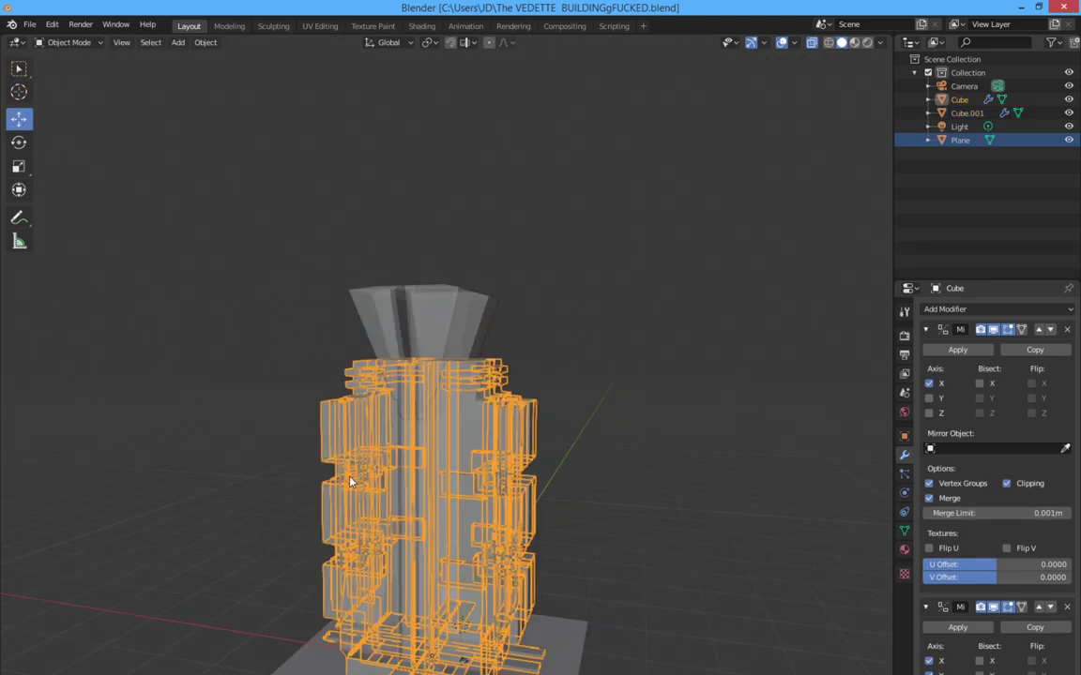
{"action": "key", "text": "Tab"}
{"action": "middle_click_drag", "start_coordinate": [358, 518], "coordinate": [533, 542]}
{"action": "scroll", "coordinate": [622, 569], "scroll_direction": "down", "scroll_amount": 1}
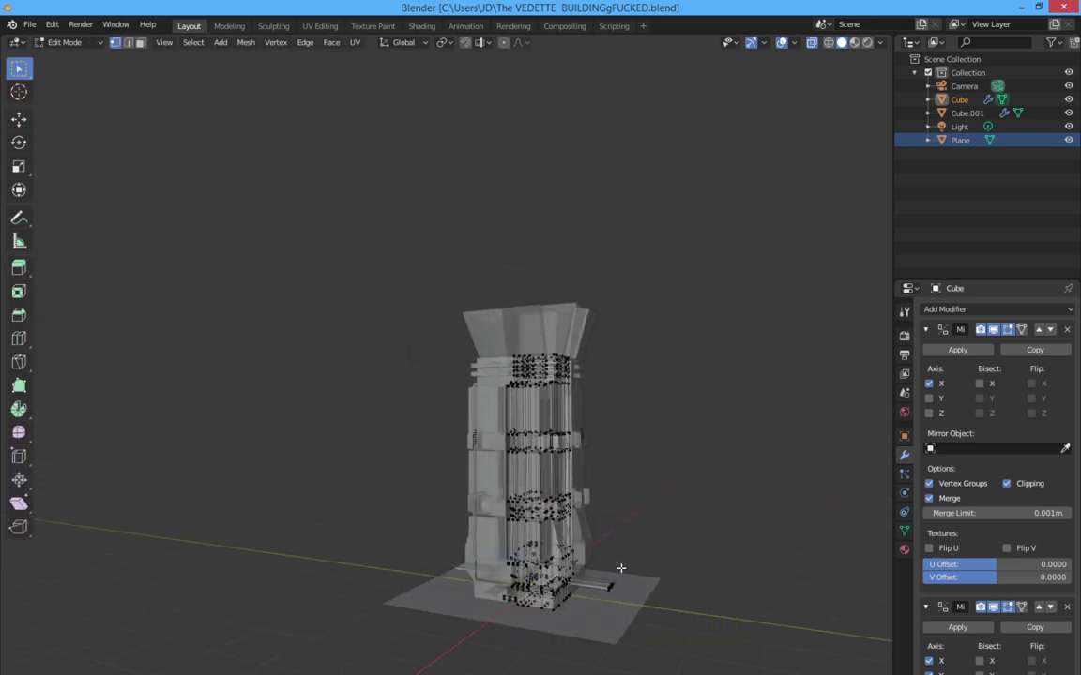
{"action": "scroll", "coordinate": [600, 552], "scroll_direction": "up", "scroll_amount": 2}
{"action": "scroll", "coordinate": [664, 594], "scroll_direction": "up", "scroll_amount": 2}
{"action": "middle_click_drag", "start_coordinate": [664, 594], "coordinate": [570, 579]}
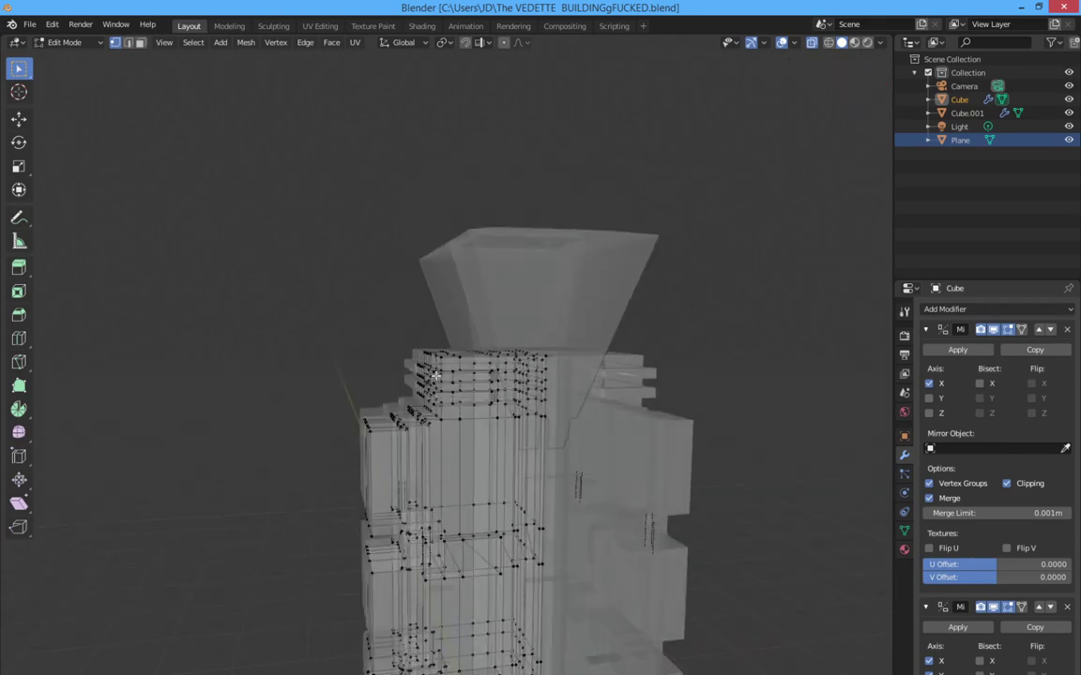
{"action": "middle_click_drag", "start_coordinate": [435, 375], "coordinate": [225, 367]}
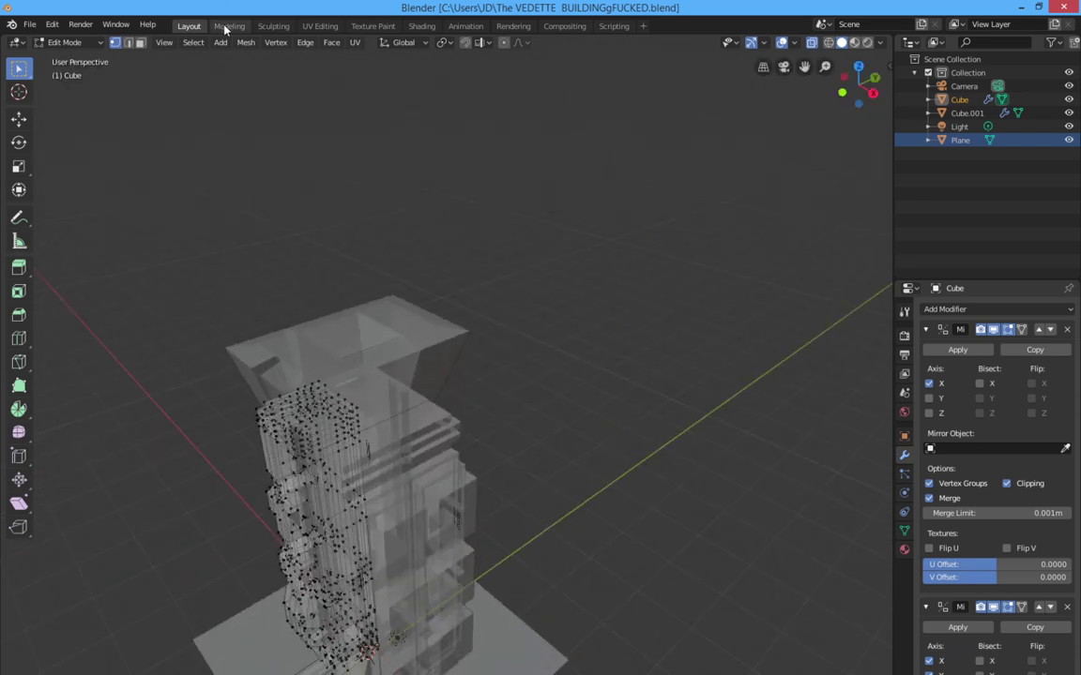
Switch to the Sculpting workspace and examine the shaded tower's flared top block, roof panel, notch and stacked side blocks from all around.
{"action": "left_click", "coordinate": [273, 26]}
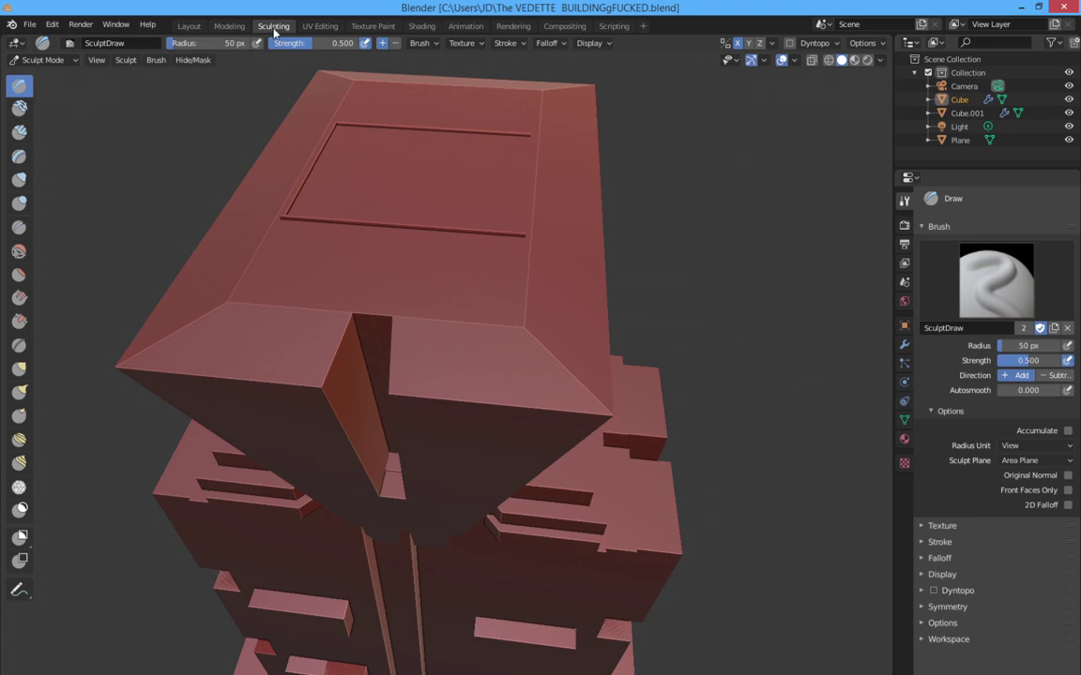
{"action": "middle_click_drag", "start_coordinate": [483, 362], "coordinate": [453, 342]}
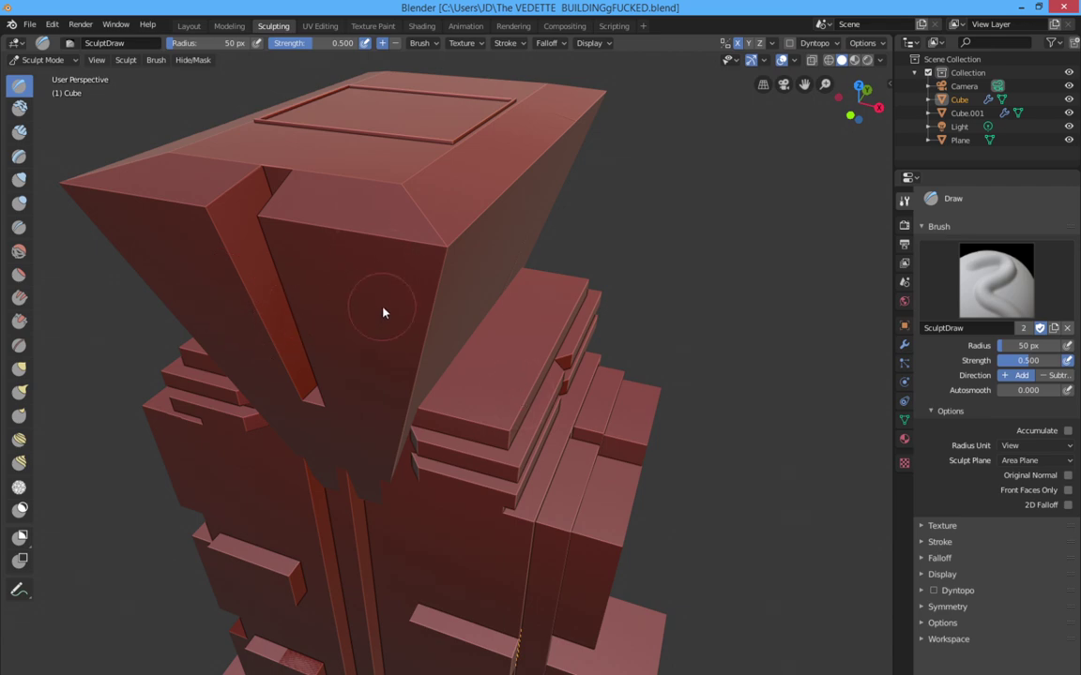
{"action": "middle_click_drag", "start_coordinate": [386, 309], "coordinate": [280, 293]}
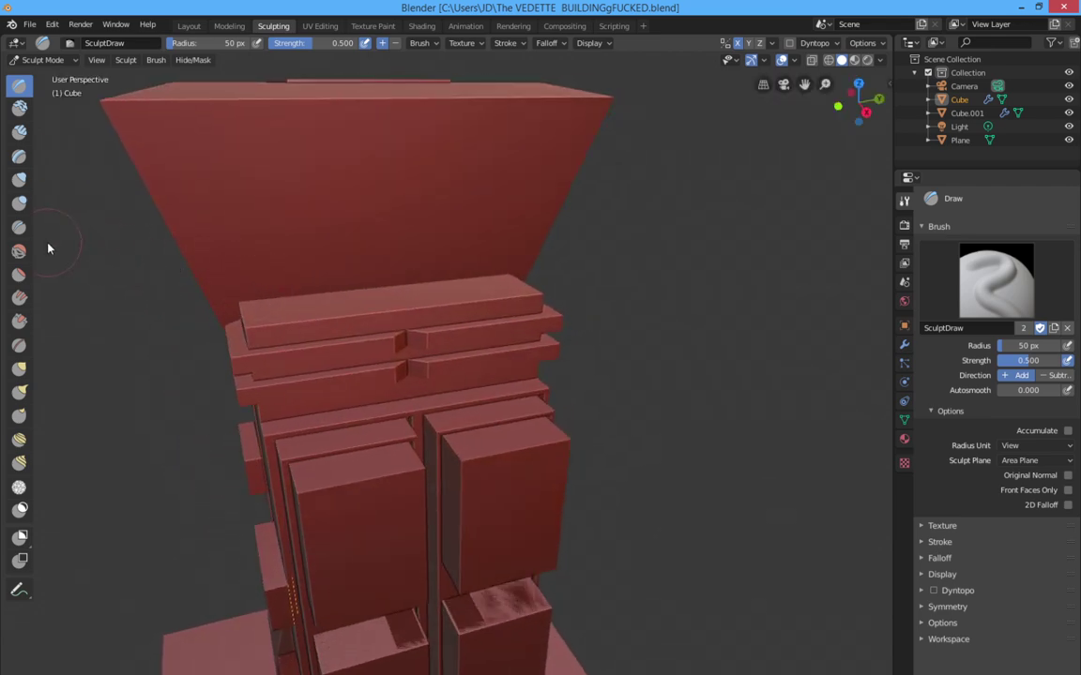
{"action": "middle_click_drag", "start_coordinate": [541, 301], "coordinate": [410, 295]}
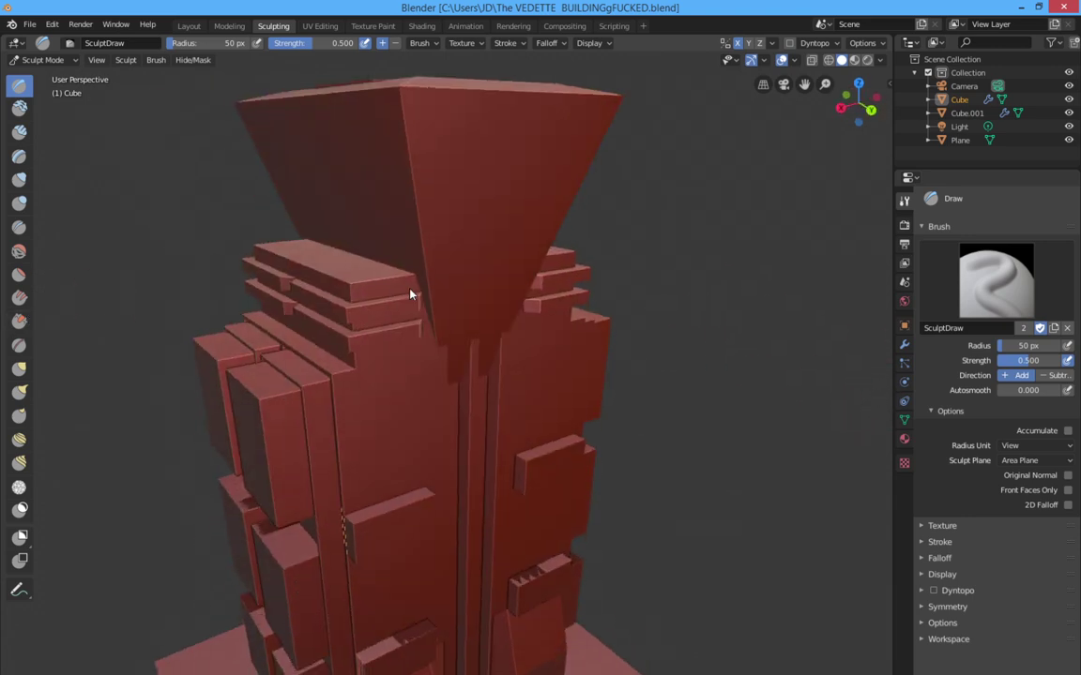
{"action": "middle_click_drag", "start_coordinate": [486, 290], "coordinate": [520, 279]}
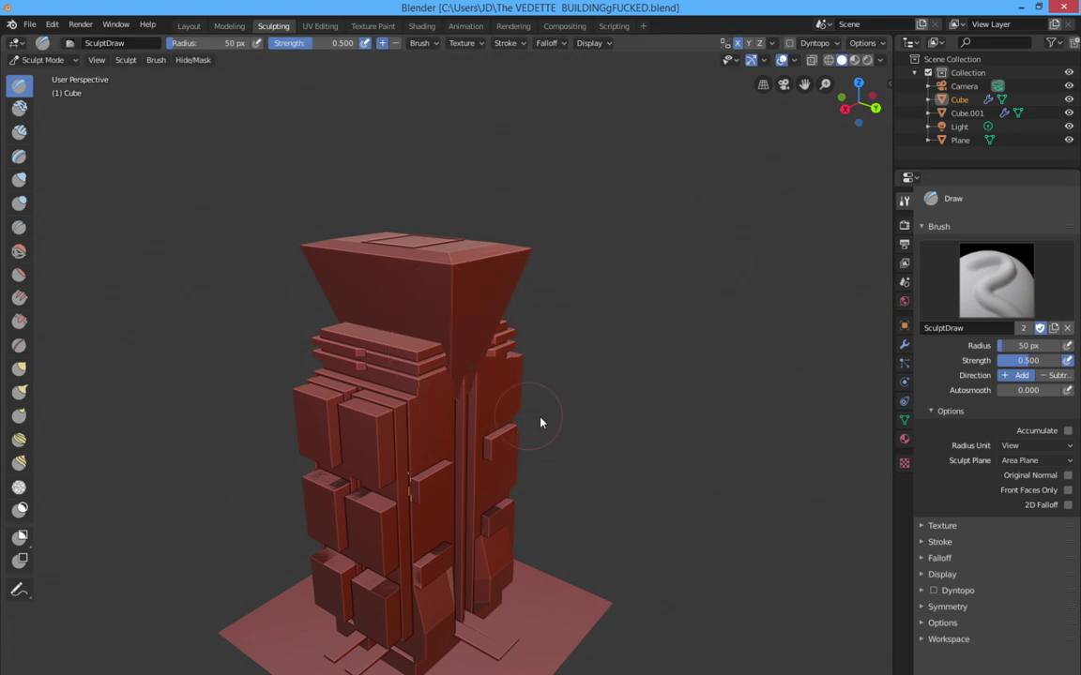
{"action": "middle_click_drag", "start_coordinate": [540, 423], "coordinate": [738, 442]}
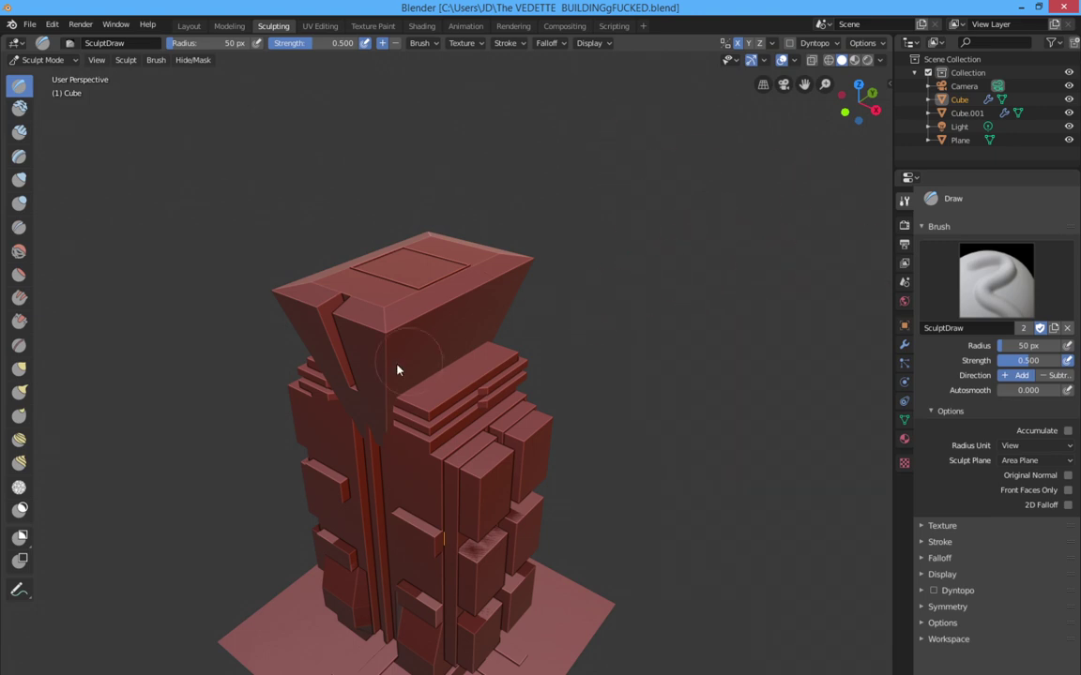
{"action": "mouse_move", "coordinate": [687, 237]}
{"action": "middle_mouse_down"}
{"action": "mouse_move", "coordinate": [499, 330]}
{"action": "mouse_move", "coordinate": [357, 326]}
{"action": "middle_mouse_up"}
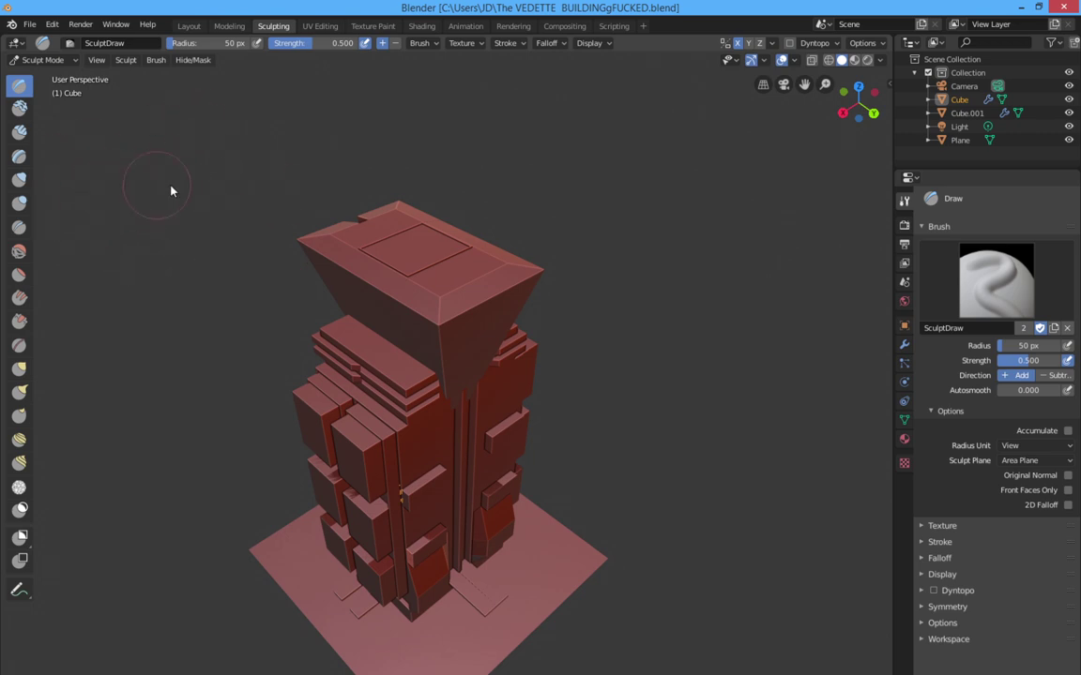
{"action": "middle_click_drag", "start_coordinate": [234, 258], "coordinate": [308, 238]}
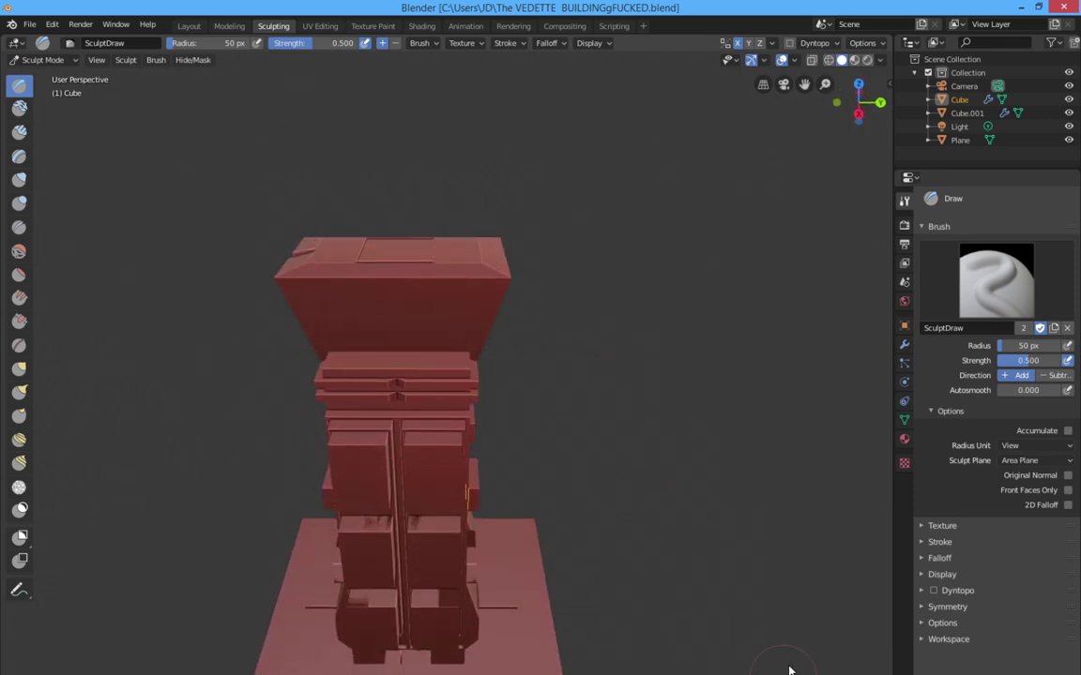
{"action": "middle_click_drag", "start_coordinate": [733, 494], "coordinate": [793, 475]}
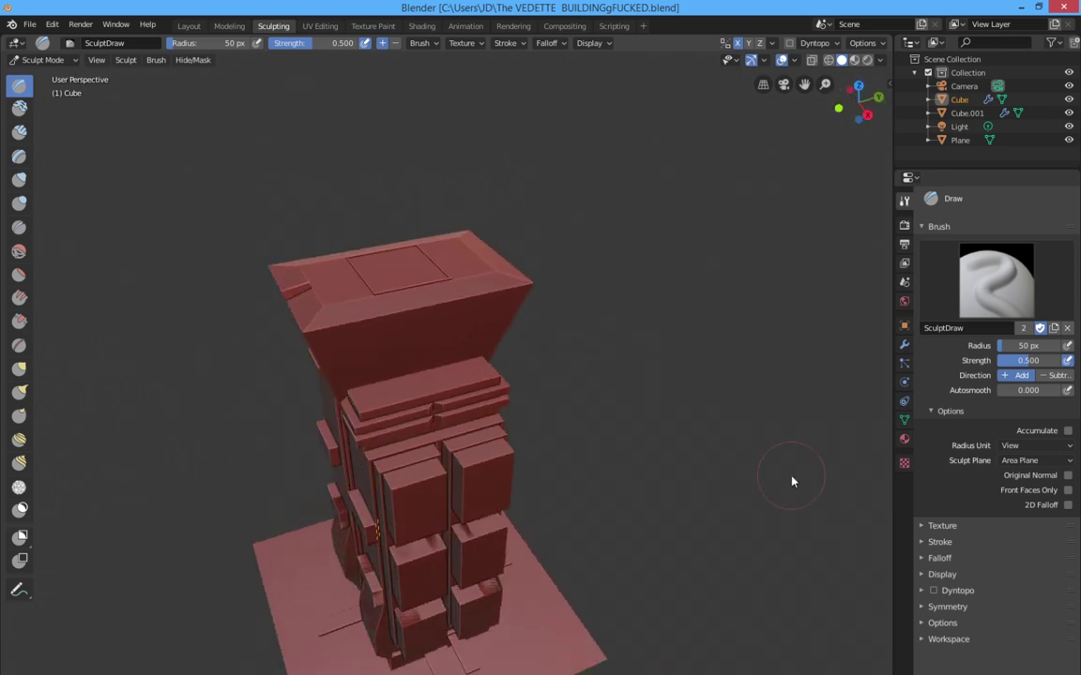
{"action": "middle_click_drag", "start_coordinate": [649, 439], "coordinate": [688, 403]}
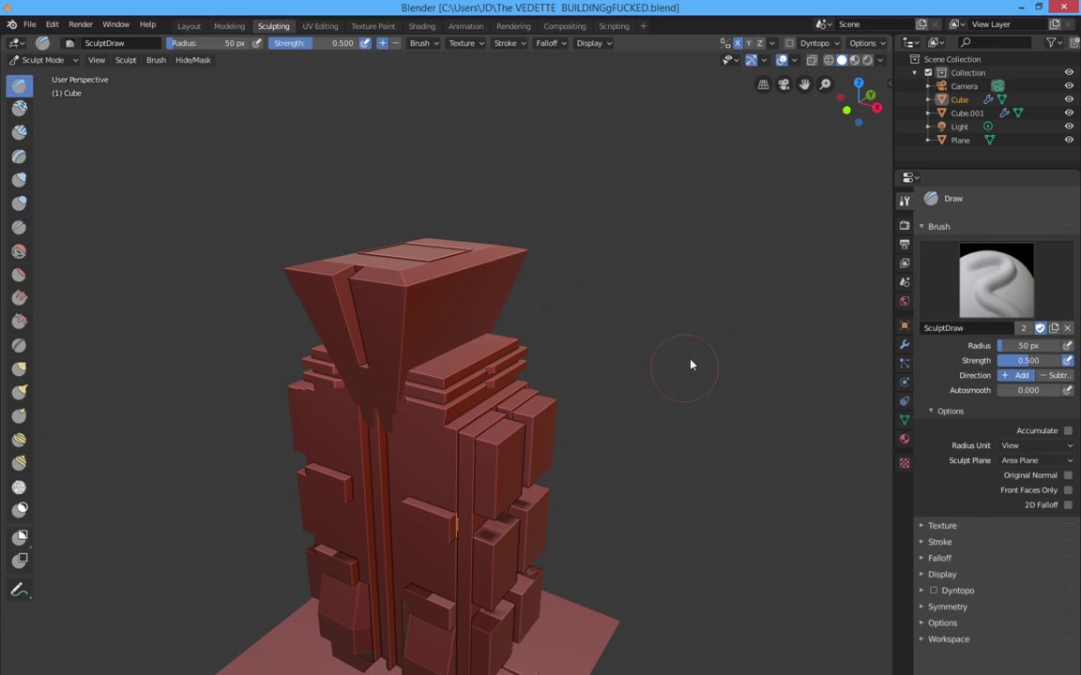
{"action": "middle_click_drag", "start_coordinate": [694, 279], "coordinate": [681, 255]}
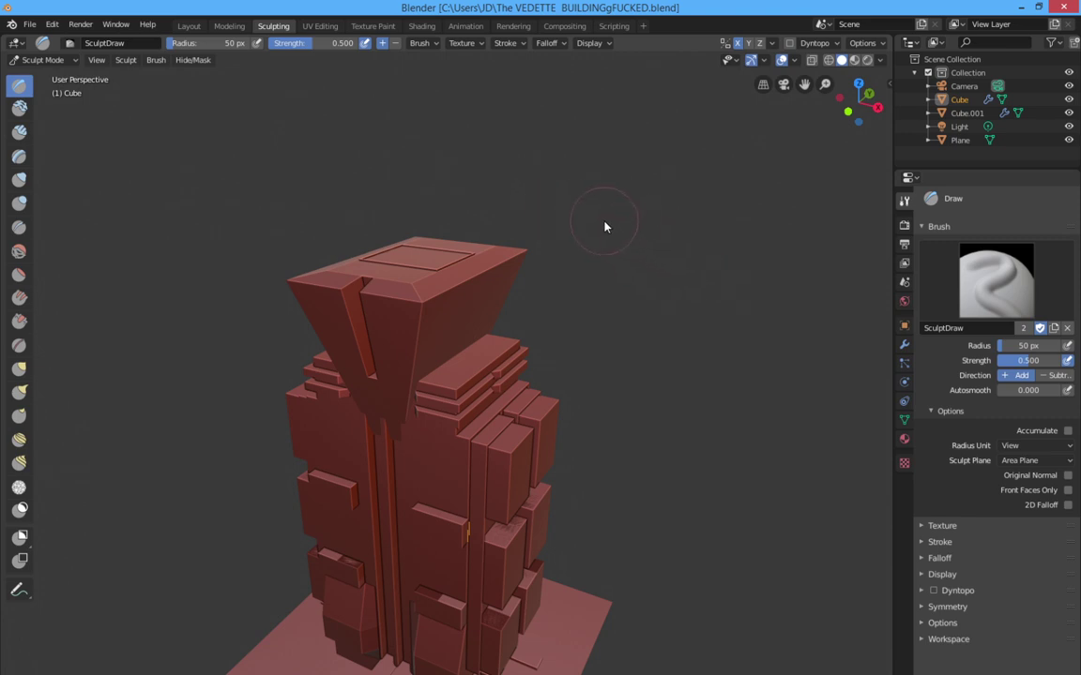
{"action": "mouse_move", "coordinate": [660, 232]}
{"action": "middle_mouse_down"}
{"action": "mouse_move", "coordinate": [627, 224]}
{"action": "mouse_move", "coordinate": [656, 232]}
{"action": "middle_mouse_up"}
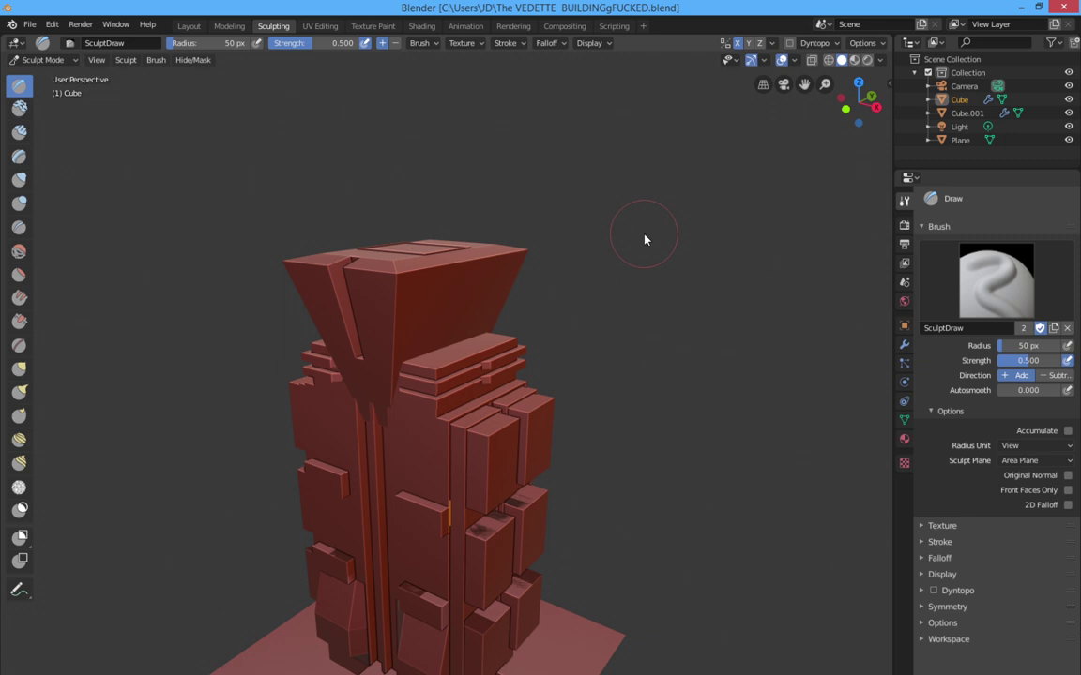
Examine the whole tower's proportions on its base plane from a distance, including the notched front and the side with stacked blocks.
{"action": "scroll", "coordinate": [644, 241], "scroll_direction": "up", "scroll_amount": 2}
{"action": "scroll", "coordinate": [642, 236], "scroll_direction": "down", "scroll_amount": 3}
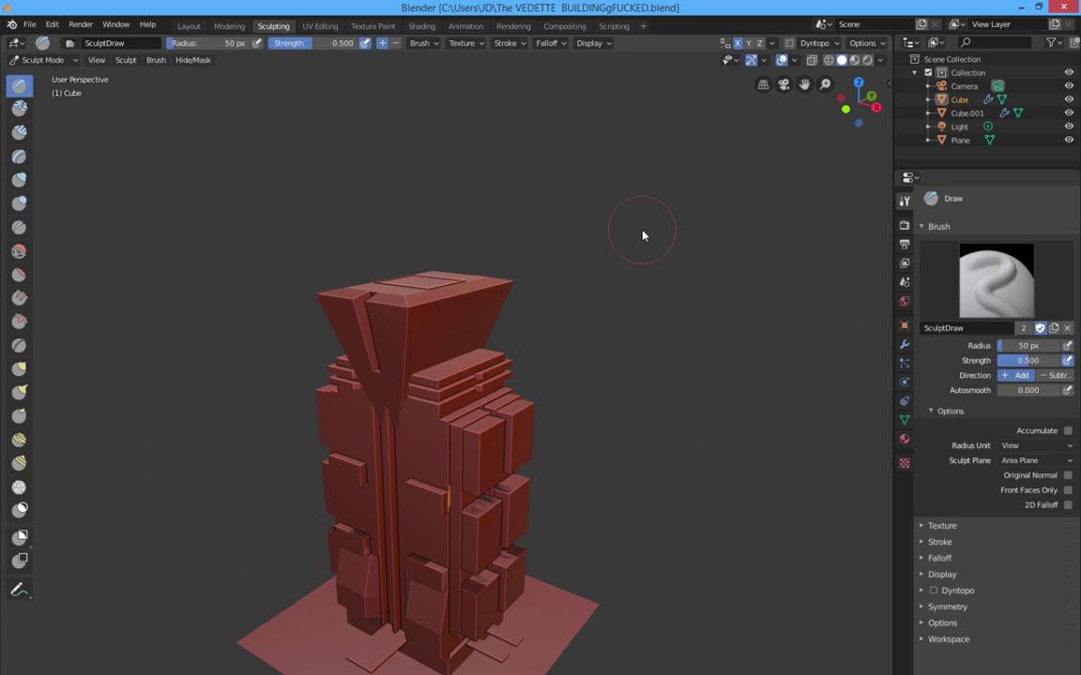
{"action": "scroll", "coordinate": [643, 233], "scroll_direction": "down", "scroll_amount": 3}
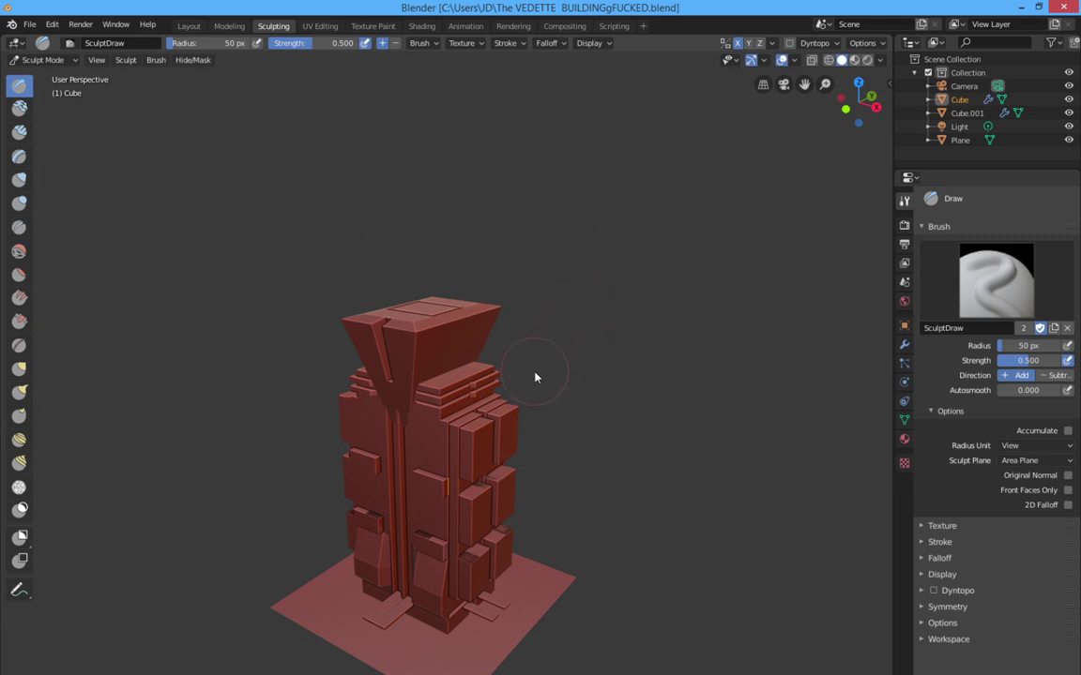
{"action": "mouse_move", "coordinate": [535, 377]}
{"action": "middle_mouse_down"}
{"action": "mouse_move", "coordinate": [516, 376]}
{"action": "mouse_move", "coordinate": [528, 369]}
{"action": "middle_mouse_up"}
{"action": "scroll", "coordinate": [618, 457], "scroll_direction": "down", "scroll_amount": 1}
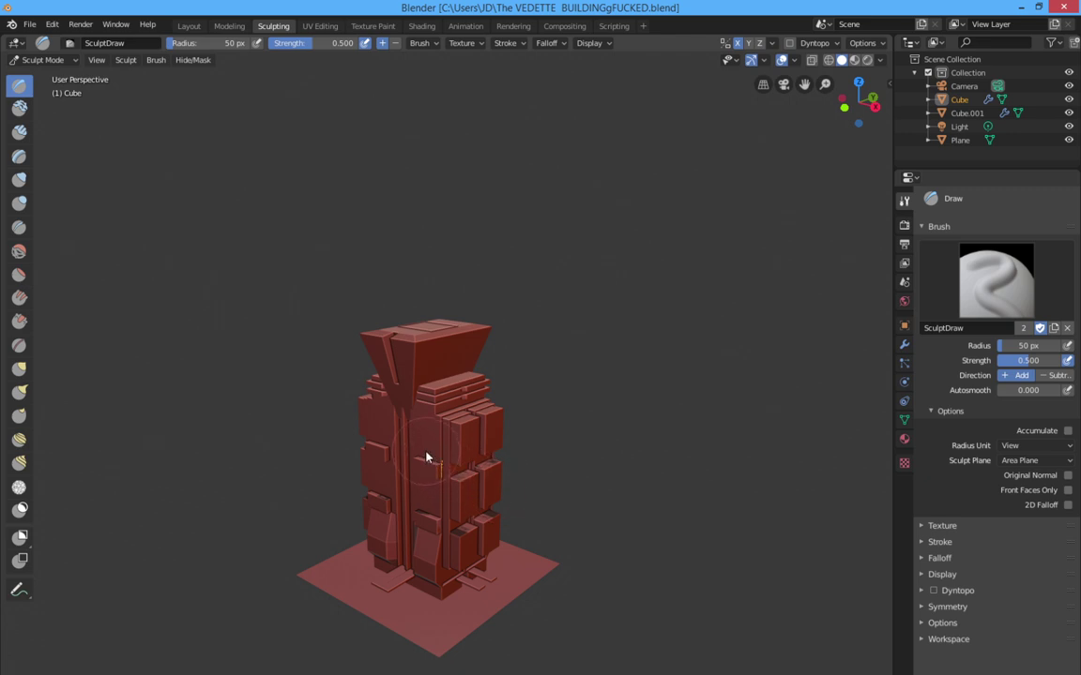
{"action": "mouse_move", "coordinate": [350, 438]}
{"action": "middle_mouse_down"}
{"action": "mouse_move", "coordinate": [296, 429]}
{"action": "mouse_move", "coordinate": [261, 447]}
{"action": "mouse_move", "coordinate": [301, 430]}
{"action": "mouse_move", "coordinate": [284, 429]}
{"action": "mouse_move", "coordinate": [258, 393]}
{"action": "middle_mouse_up"}
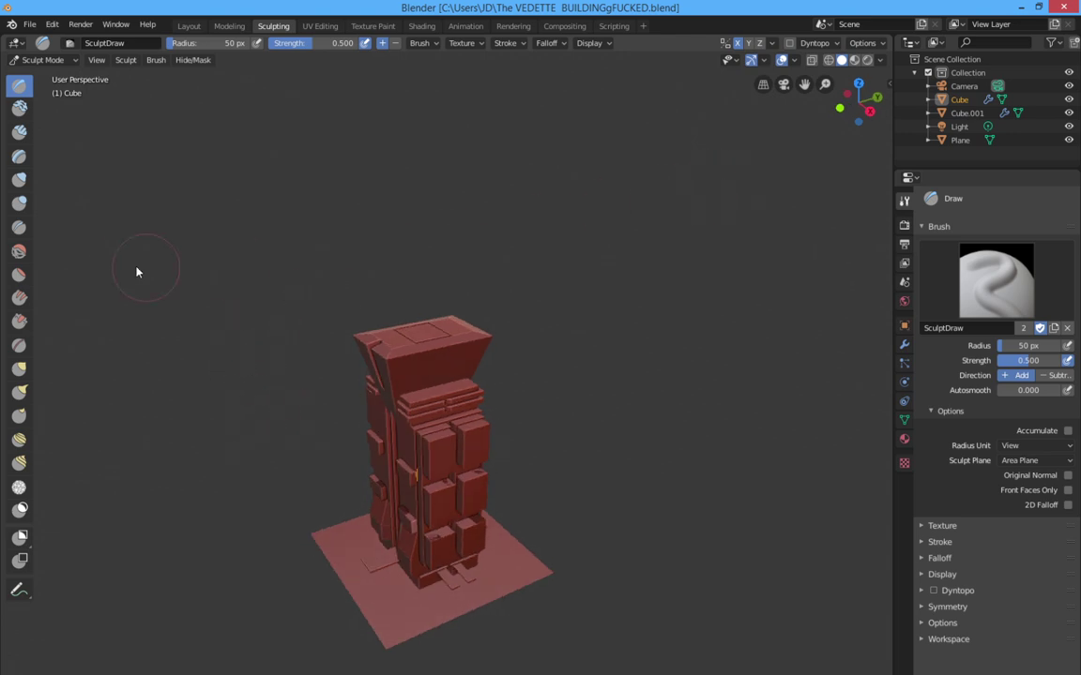
{"action": "scroll", "coordinate": [334, 451], "scroll_direction": "up", "scroll_amount": 3}
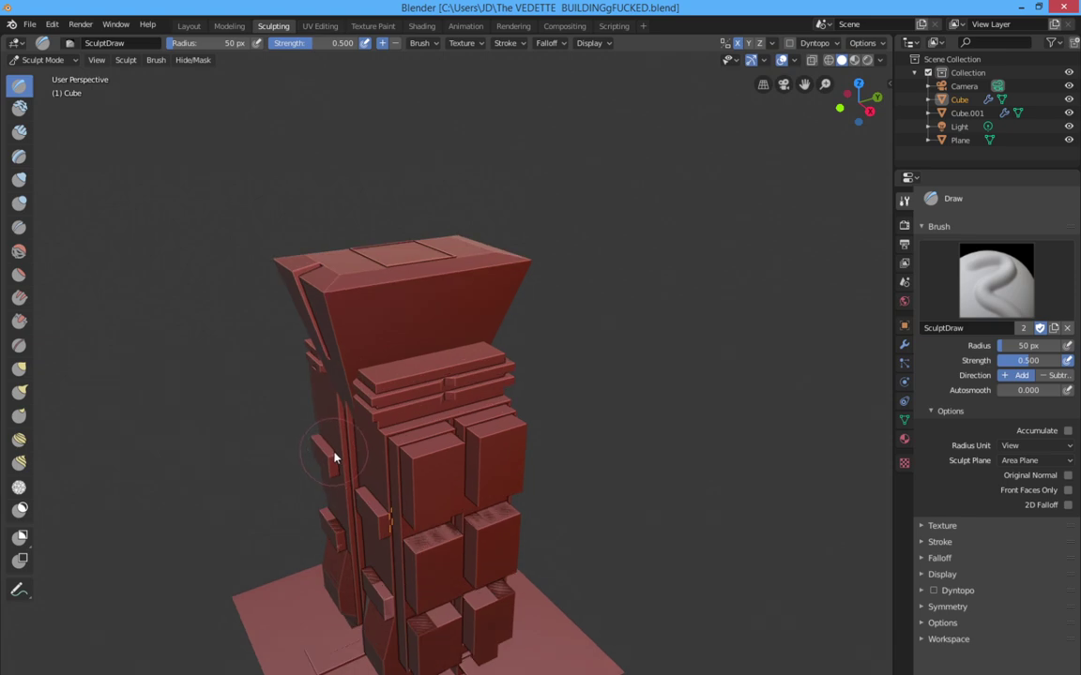
{"action": "middle_click_drag", "start_coordinate": [316, 446], "coordinate": [362, 432]}
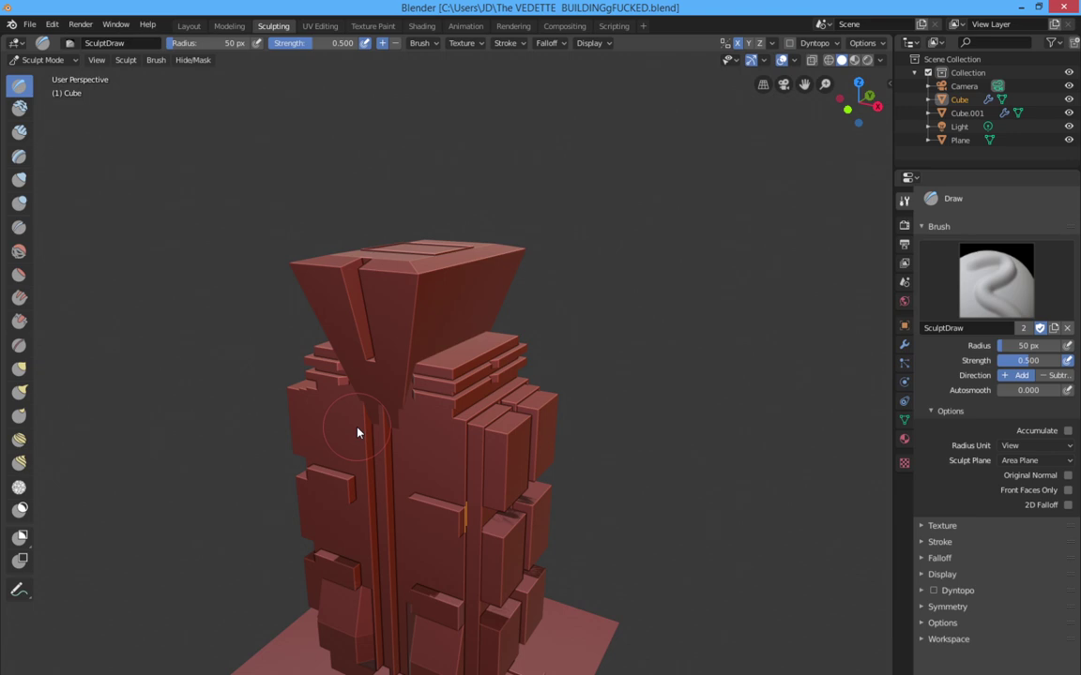
{"action": "mouse_move", "coordinate": [357, 429]}
{"action": "middle_mouse_down"}
{"action": "mouse_move", "coordinate": [424, 418]}
{"action": "mouse_move", "coordinate": [353, 418]}
{"action": "middle_mouse_up"}
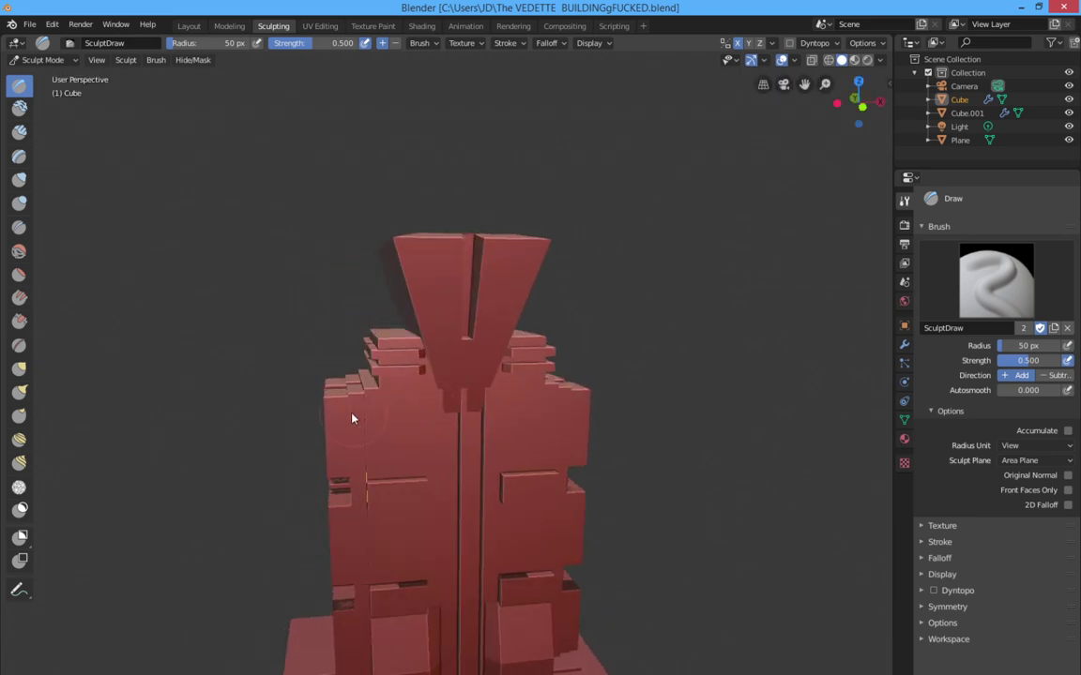
Examine the stepped ledges below the flared top block and its junction with the central vertical ribs up close and from below.
{"action": "scroll", "coordinate": [461, 380], "scroll_direction": "up", "scroll_amount": 4}
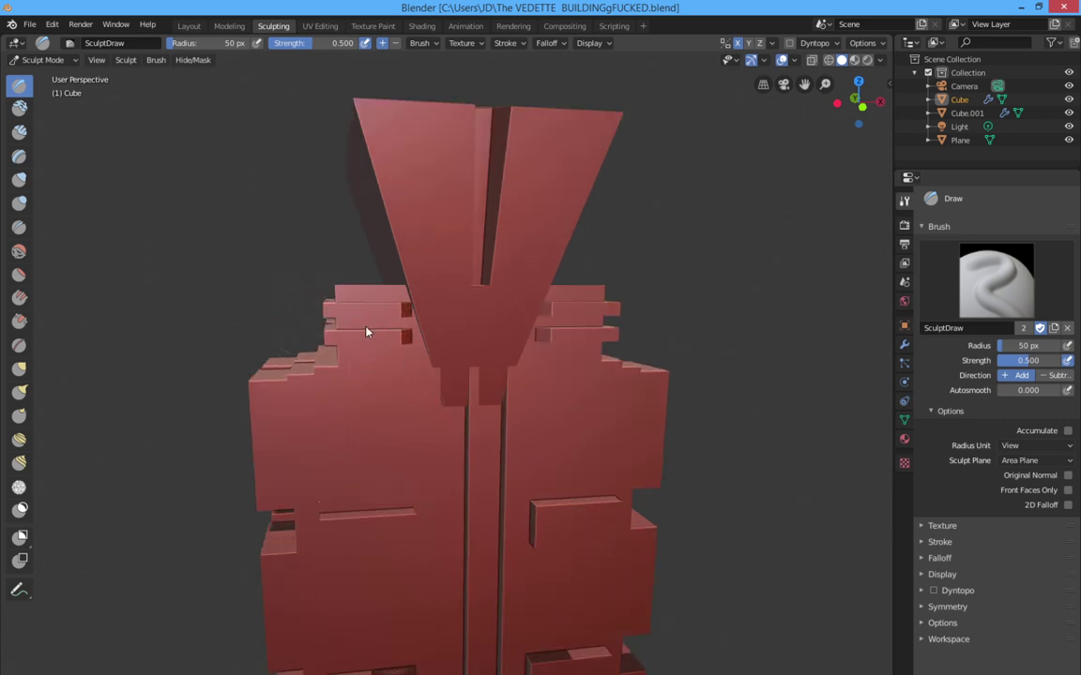
{"action": "middle_click_drag", "start_coordinate": [369, 332], "coordinate": [447, 361]}
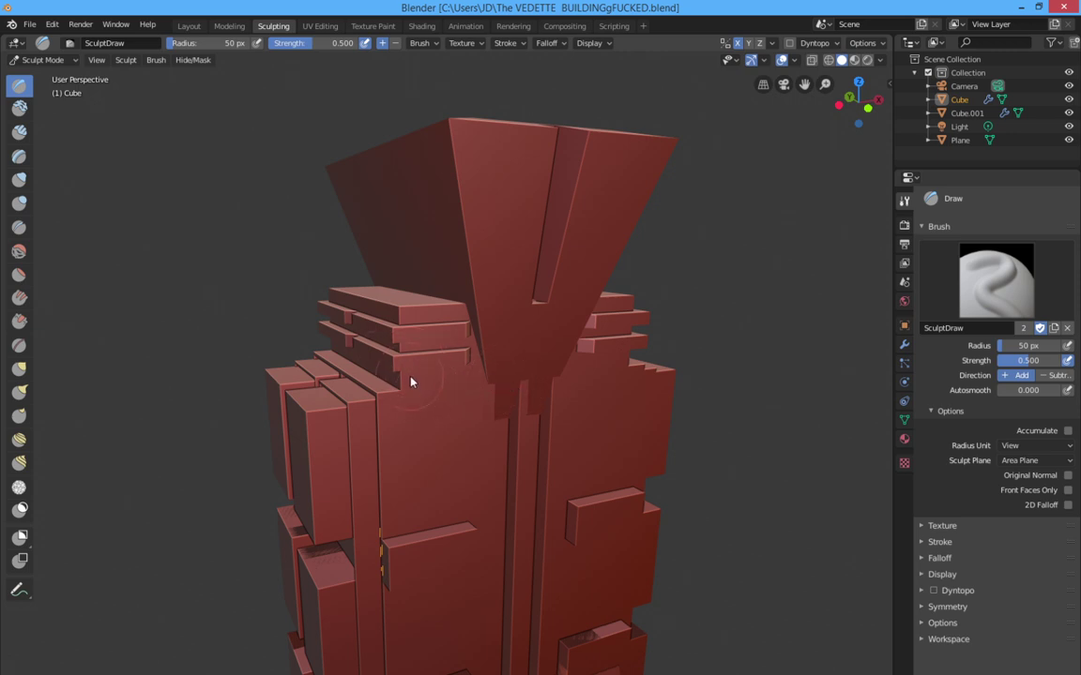
{"action": "scroll", "coordinate": [404, 377], "scroll_direction": "up", "scroll_amount": 5}
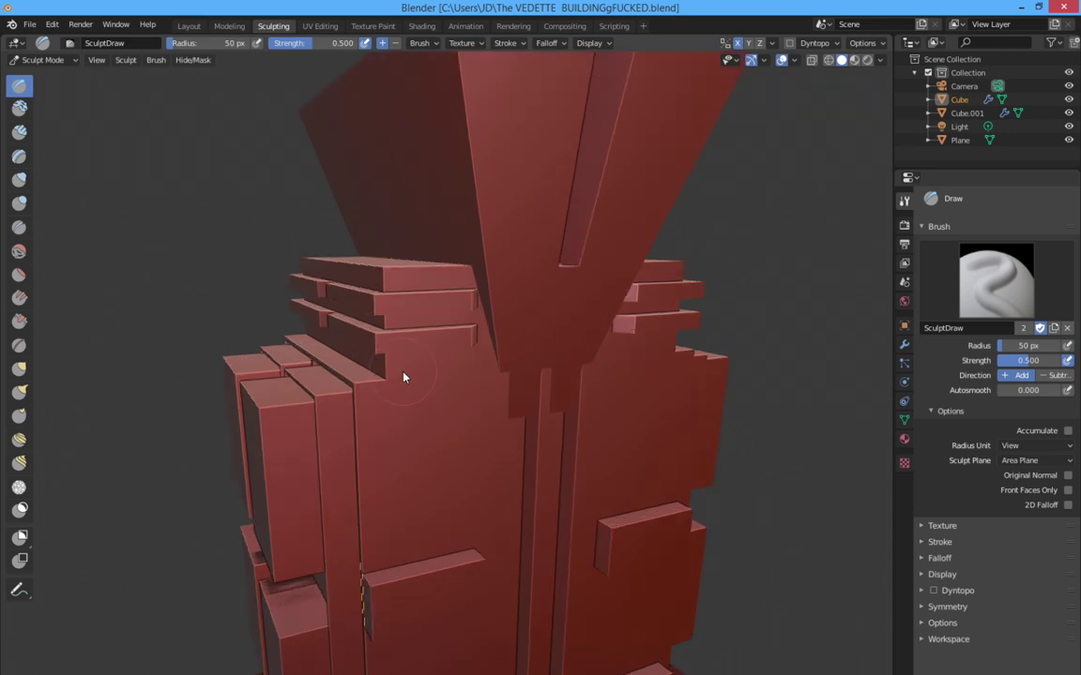
{"action": "scroll", "coordinate": [404, 377], "scroll_direction": "down", "scroll_amount": 6}
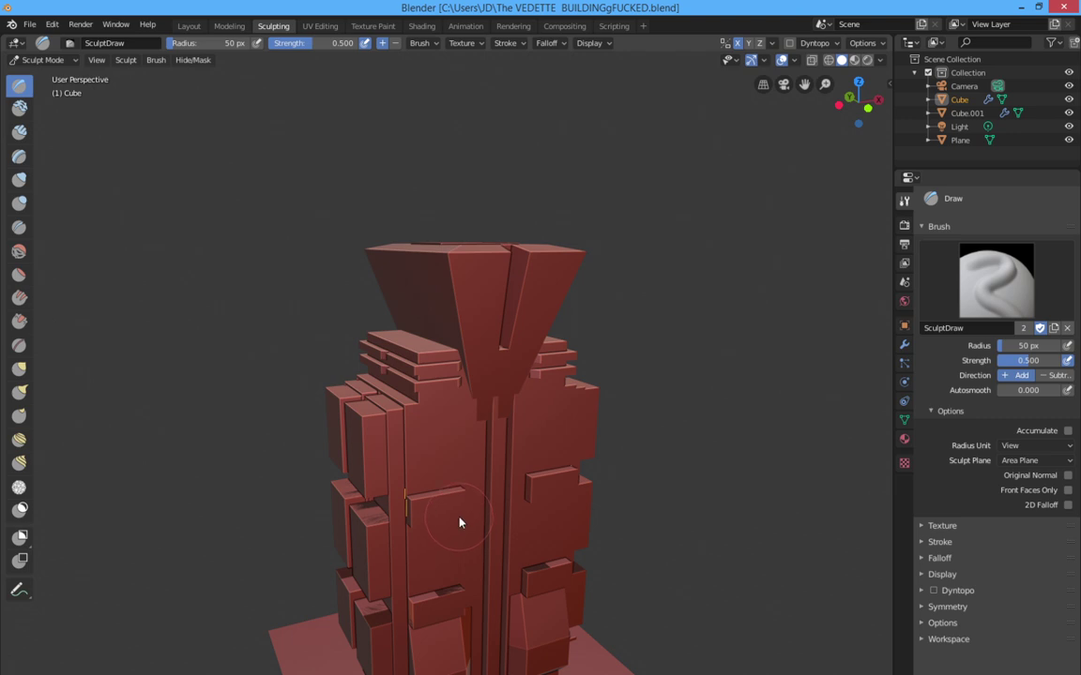
{"action": "scroll", "coordinate": [521, 561], "scroll_direction": "up", "scroll_amount": 1}
{"action": "scroll", "coordinate": [518, 560], "scroll_direction": "down", "scroll_amount": 2}
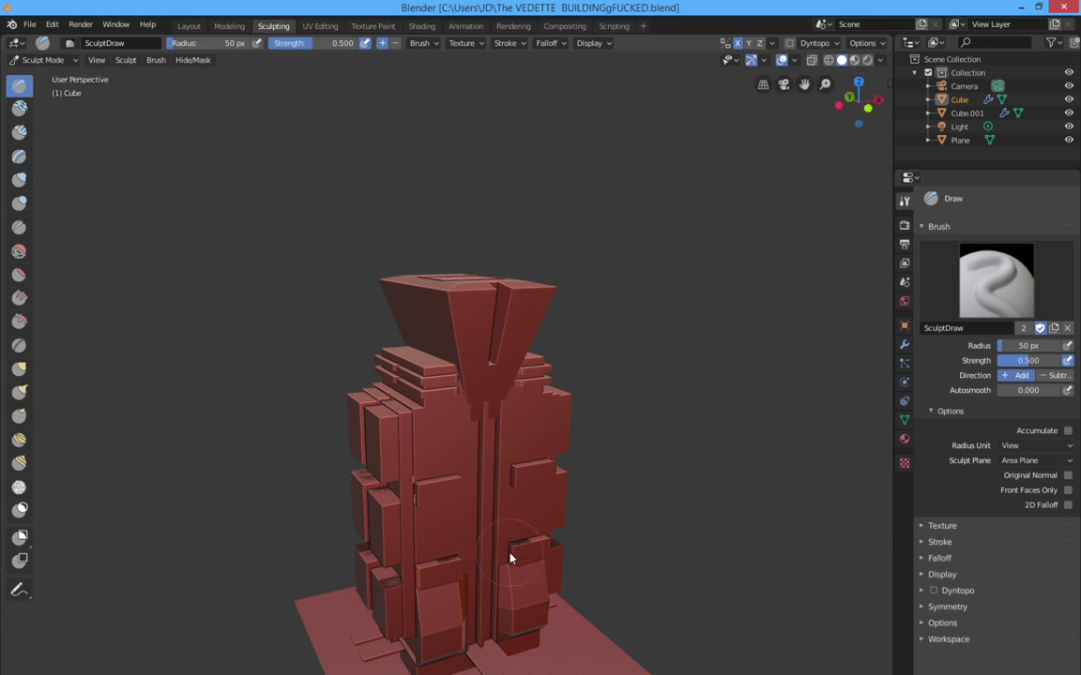
{"action": "scroll", "coordinate": [506, 555], "scroll_direction": "up", "scroll_amount": 3}
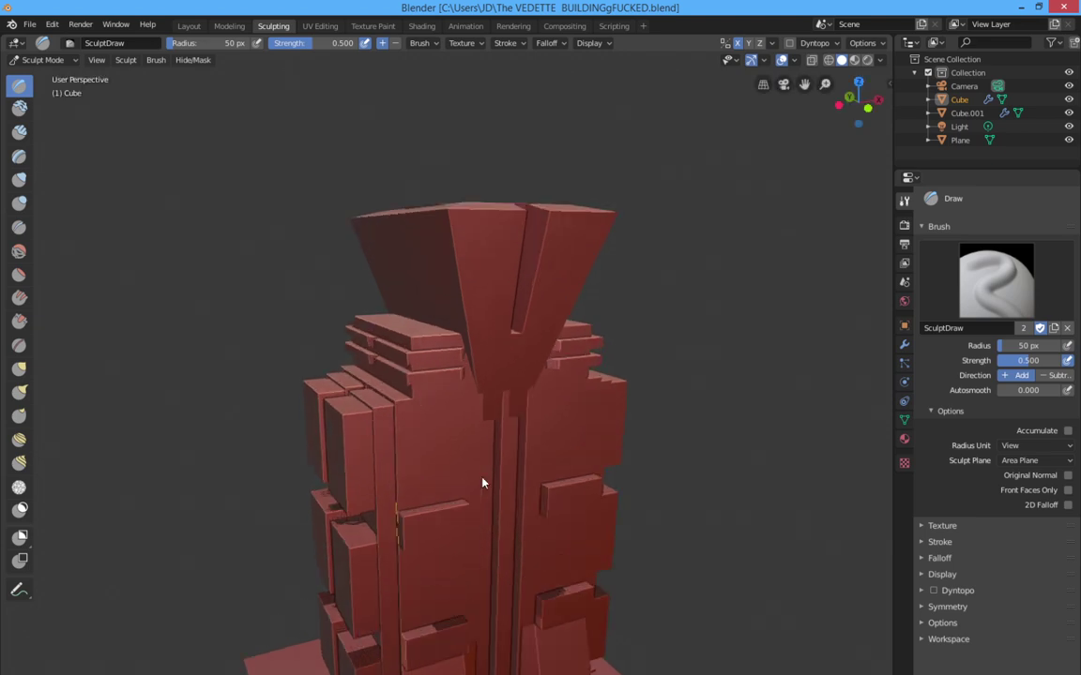
{"action": "scroll", "coordinate": [482, 482], "scroll_direction": "down", "scroll_amount": 1}
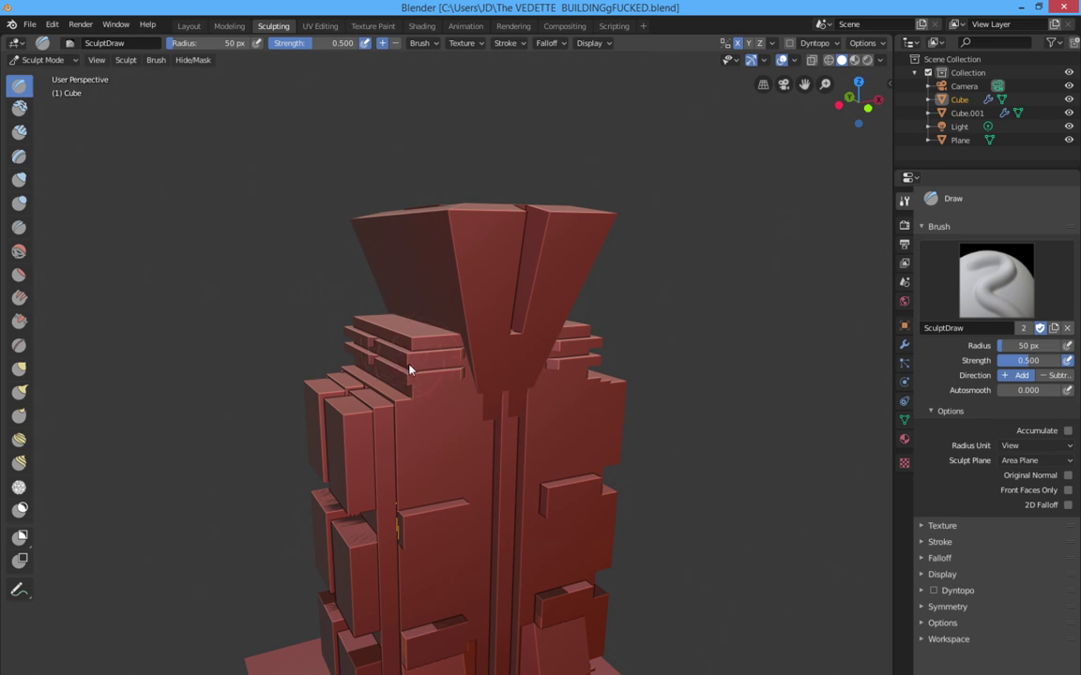
{"action": "scroll", "coordinate": [421, 383], "scroll_direction": "up", "scroll_amount": 3}
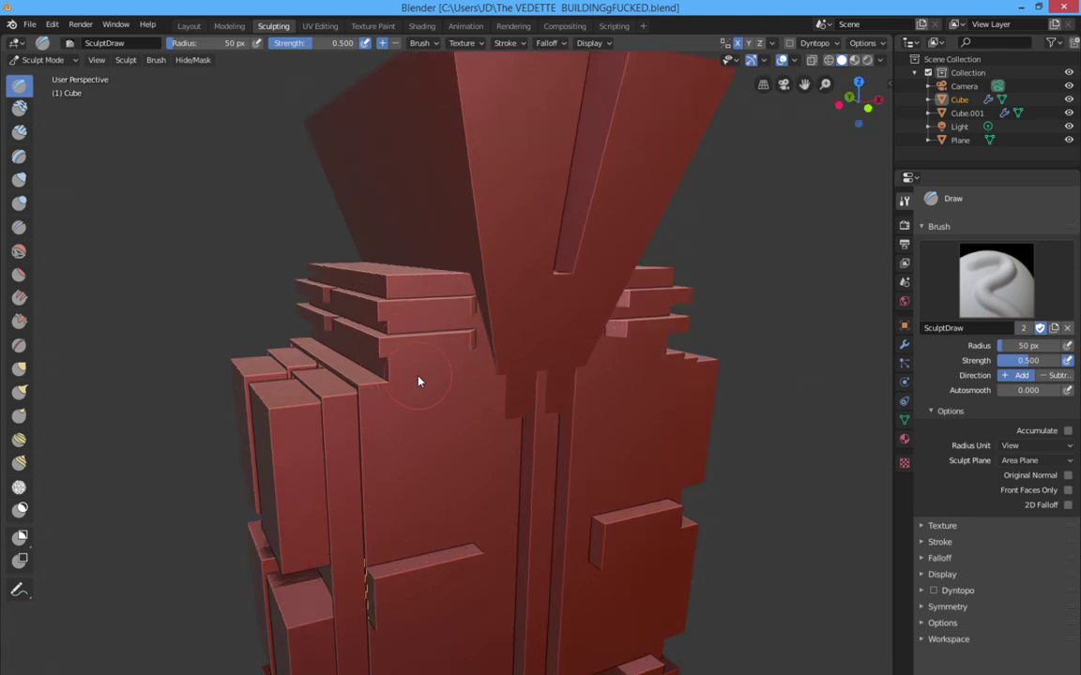
{"action": "scroll", "coordinate": [419, 381], "scroll_direction": "up", "scroll_amount": 2}
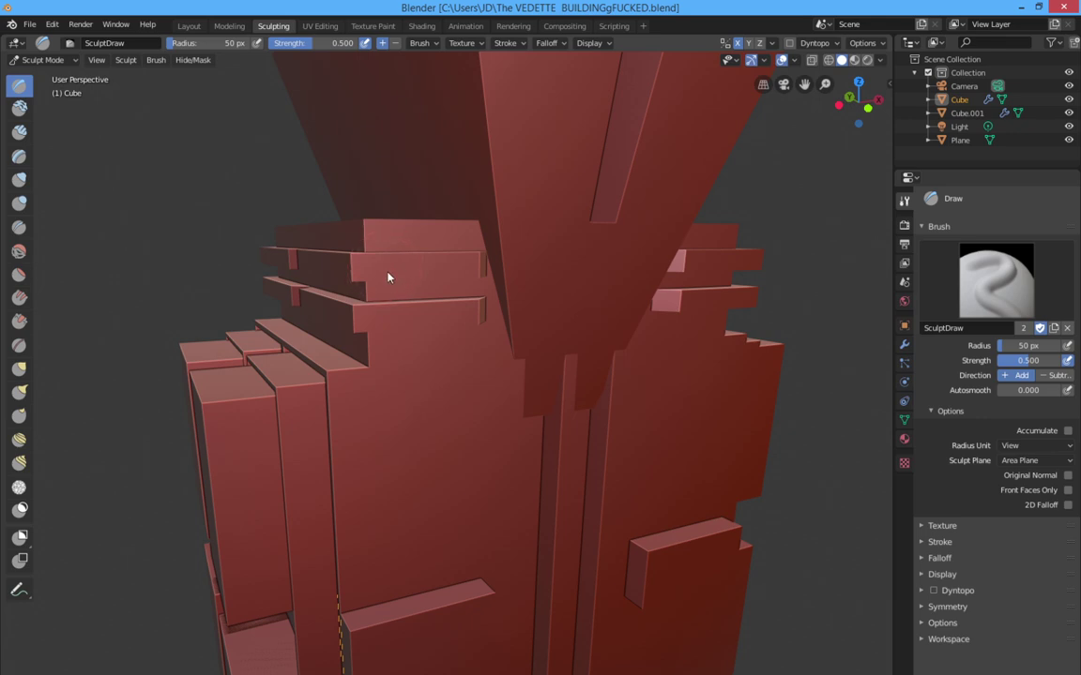
{"action": "scroll", "coordinate": [384, 264], "scroll_direction": "down", "scroll_amount": 4}
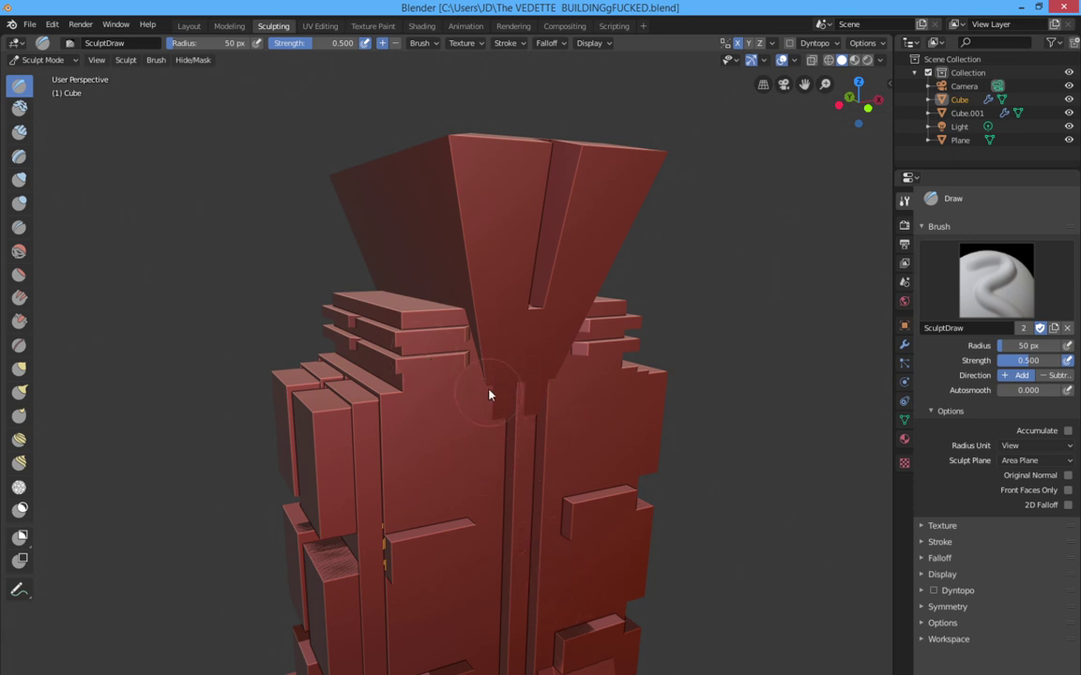
{"action": "scroll", "coordinate": [487, 369], "scroll_direction": "down", "scroll_amount": 3}
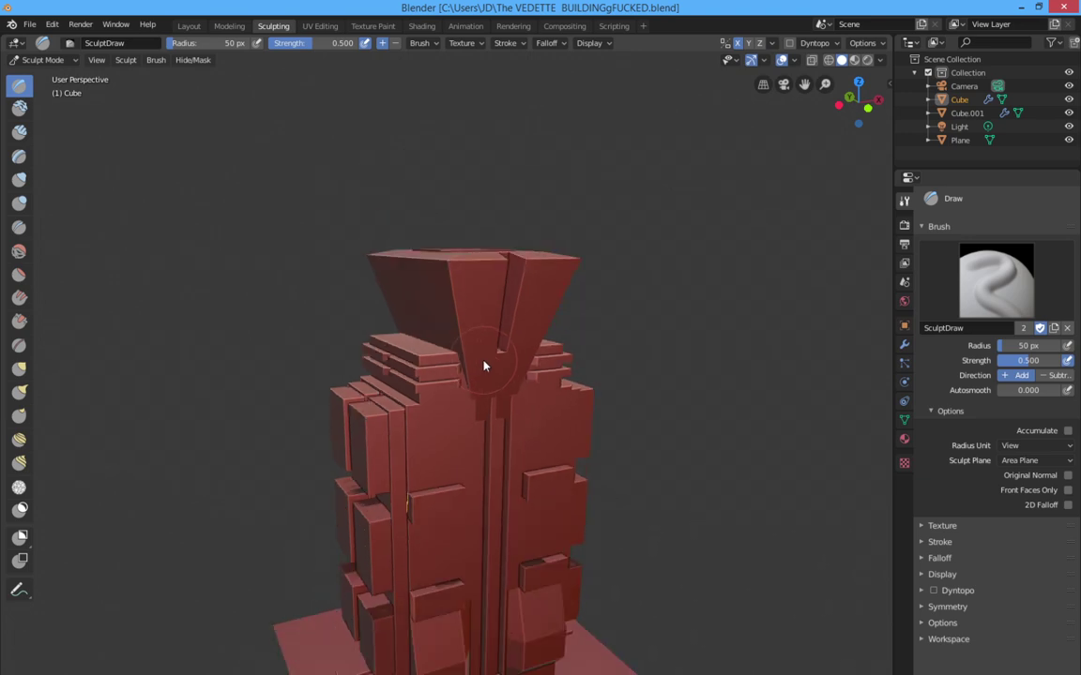
{"action": "middle_click_drag", "start_coordinate": [485, 366], "coordinate": [467, 326]}
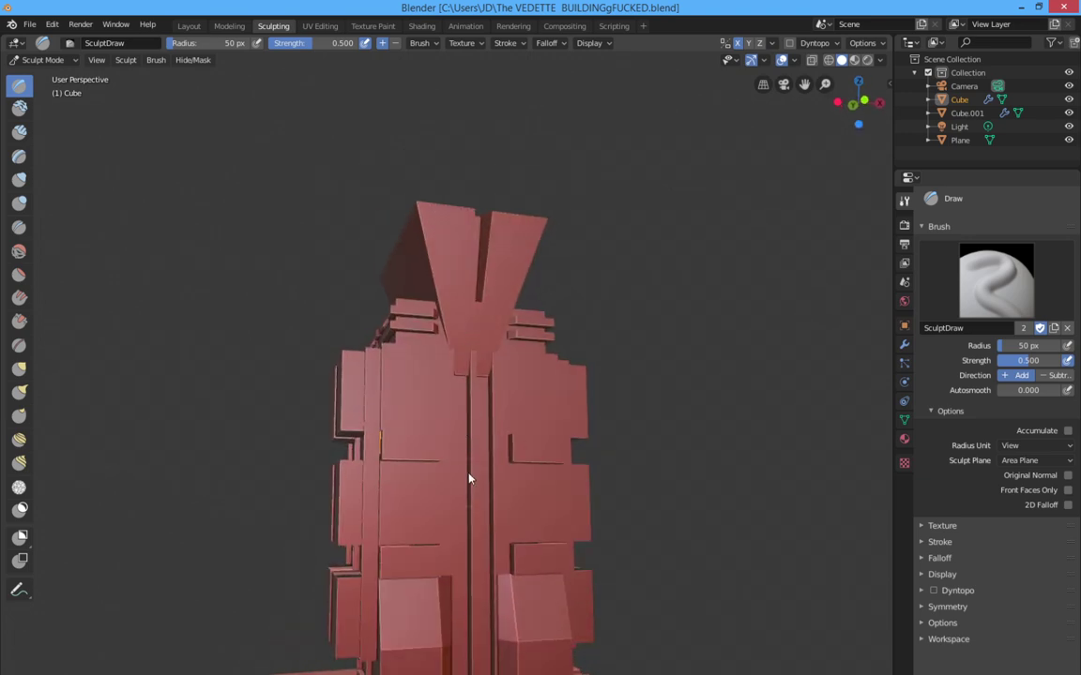
Examine the flared top block, its notch, the stepped ledges and the stacked side blocks of the tower from the front and side.
{"action": "scroll", "coordinate": [470, 479], "scroll_direction": "down", "scroll_amount": 3}
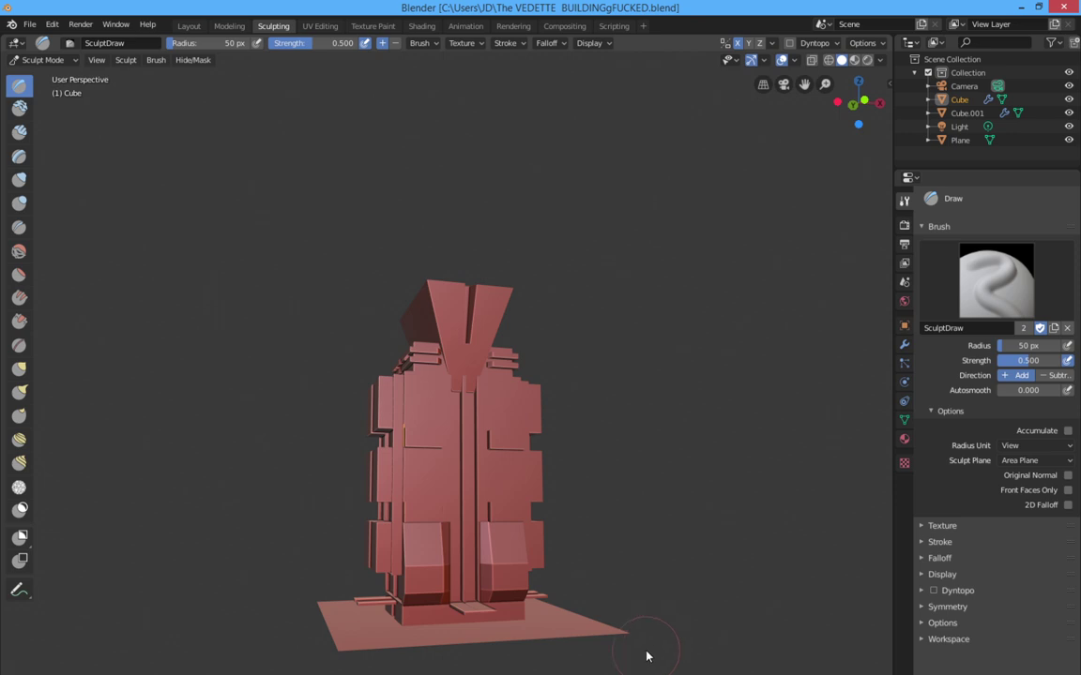
{"action": "middle_click_drag", "start_coordinate": [386, 316], "coordinate": [433, 353]}
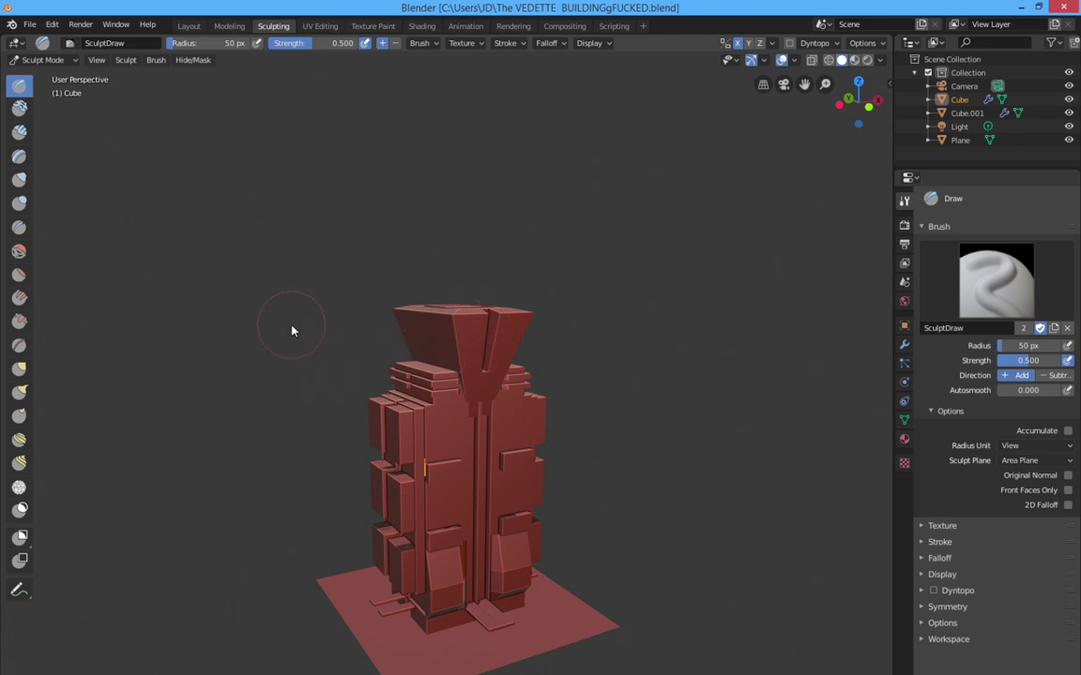
{"action": "scroll", "coordinate": [291, 330], "scroll_direction": "up", "scroll_amount": 3}
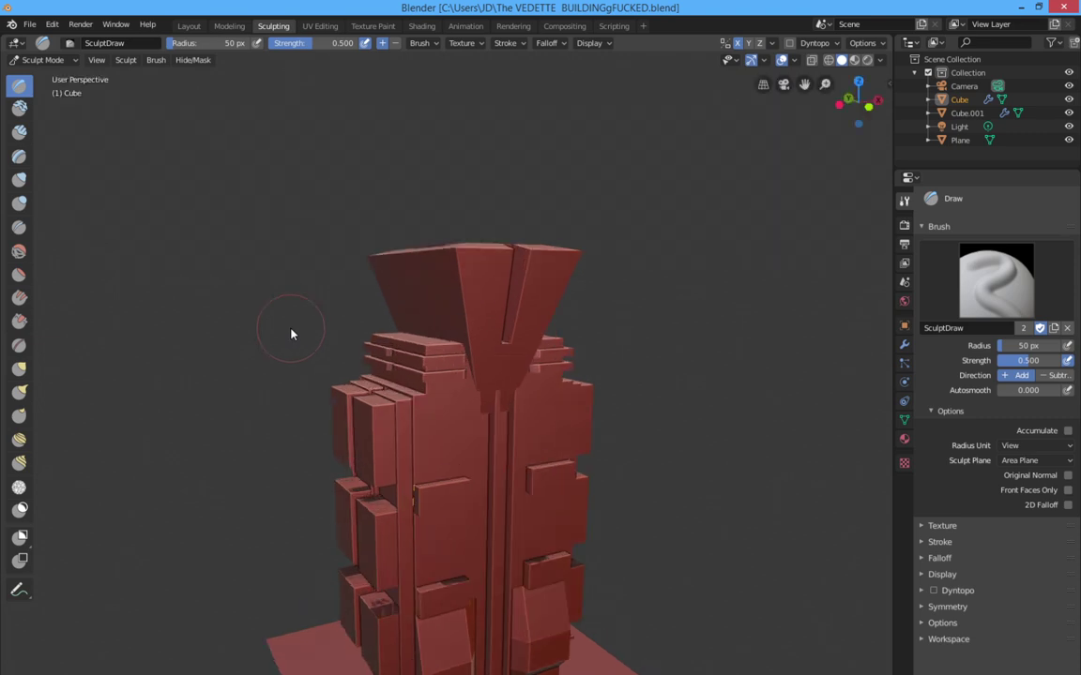
{"action": "middle_click_drag", "start_coordinate": [291, 333], "coordinate": [206, 339]}
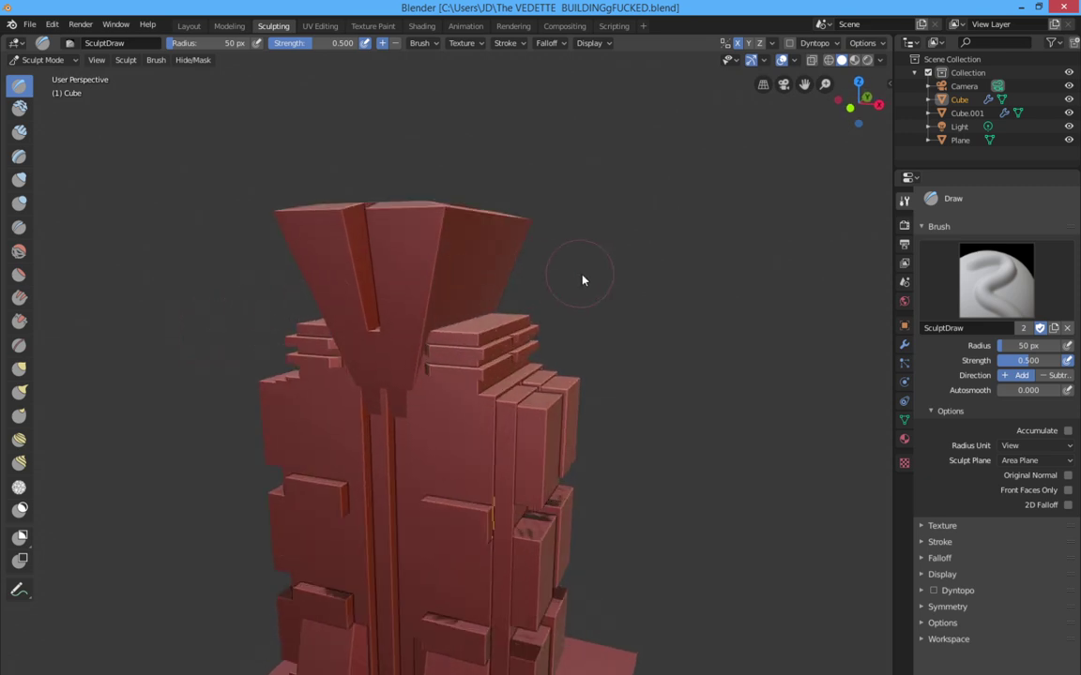
{"action": "middle_click_drag", "start_coordinate": [662, 296], "coordinate": [367, 177]}
{"action": "middle_click_drag", "start_coordinate": [377, 297], "coordinate": [422, 249]}
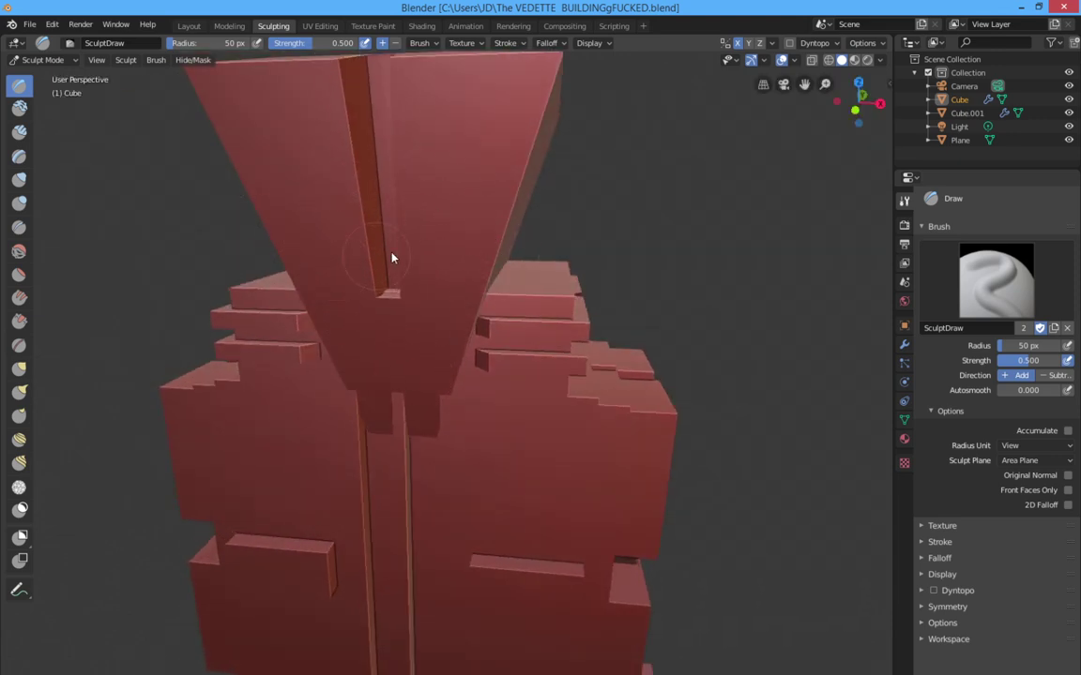
{"action": "middle_click_drag", "start_coordinate": [336, 272], "coordinate": [384, 309]}
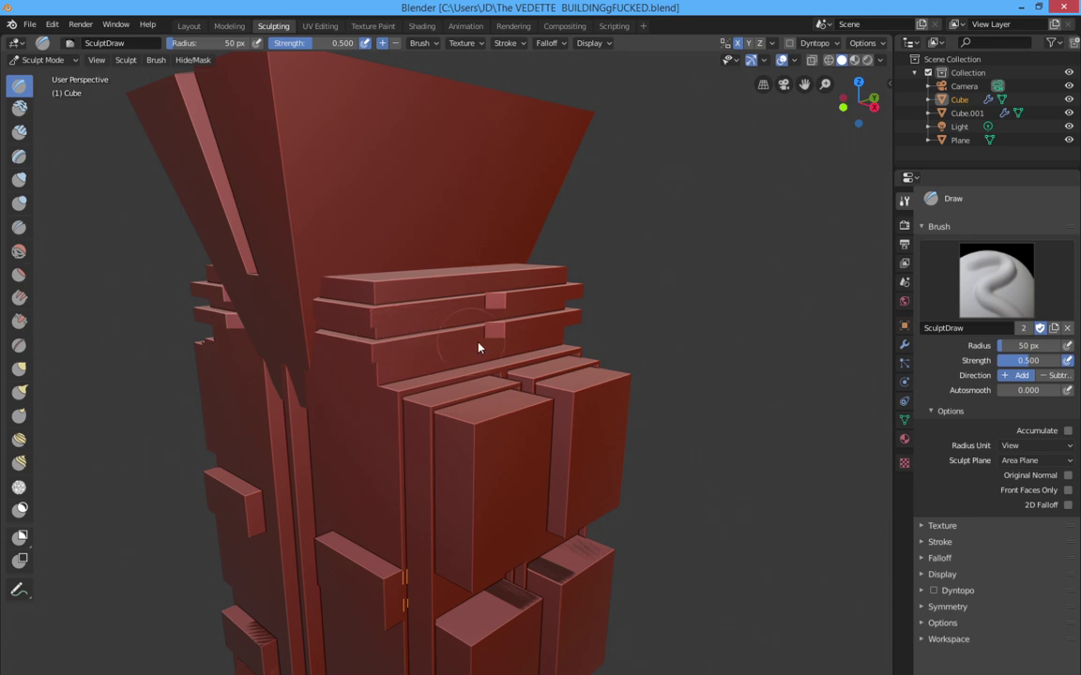
{"action": "middle_click_drag", "start_coordinate": [383, 413], "coordinate": [446, 417]}
{"action": "middle_click_drag", "start_coordinate": [444, 429], "coordinate": [429, 420]}
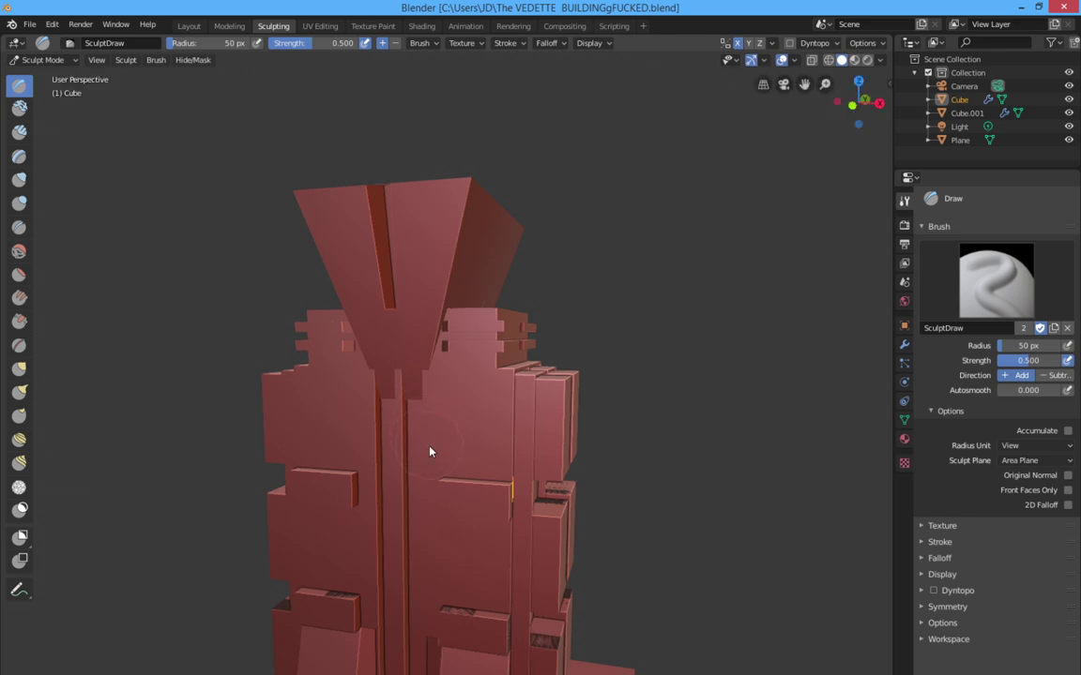
Examine the whole tower on its base plane from the stacked-block side around to the notched front and roof.
{"action": "middle_click_drag", "start_coordinate": [429, 452], "coordinate": [364, 456]}
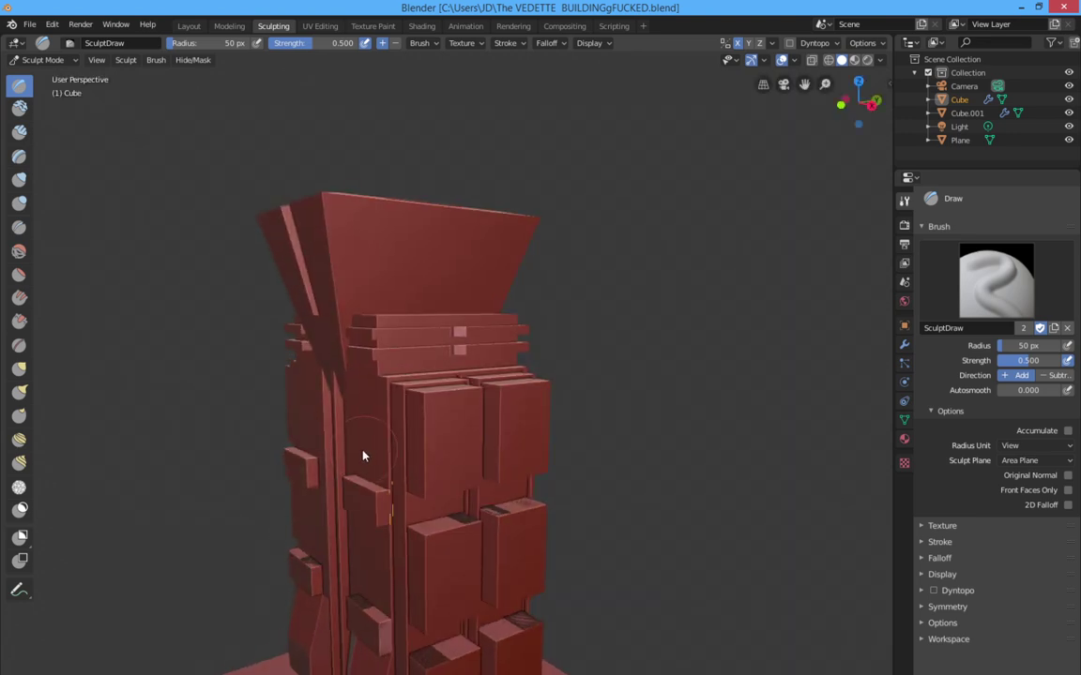
{"action": "scroll", "coordinate": [351, 450], "scroll_direction": "down", "scroll_amount": 4}
{"action": "scroll", "coordinate": [351, 451], "scroll_direction": "up", "scroll_amount": 1}
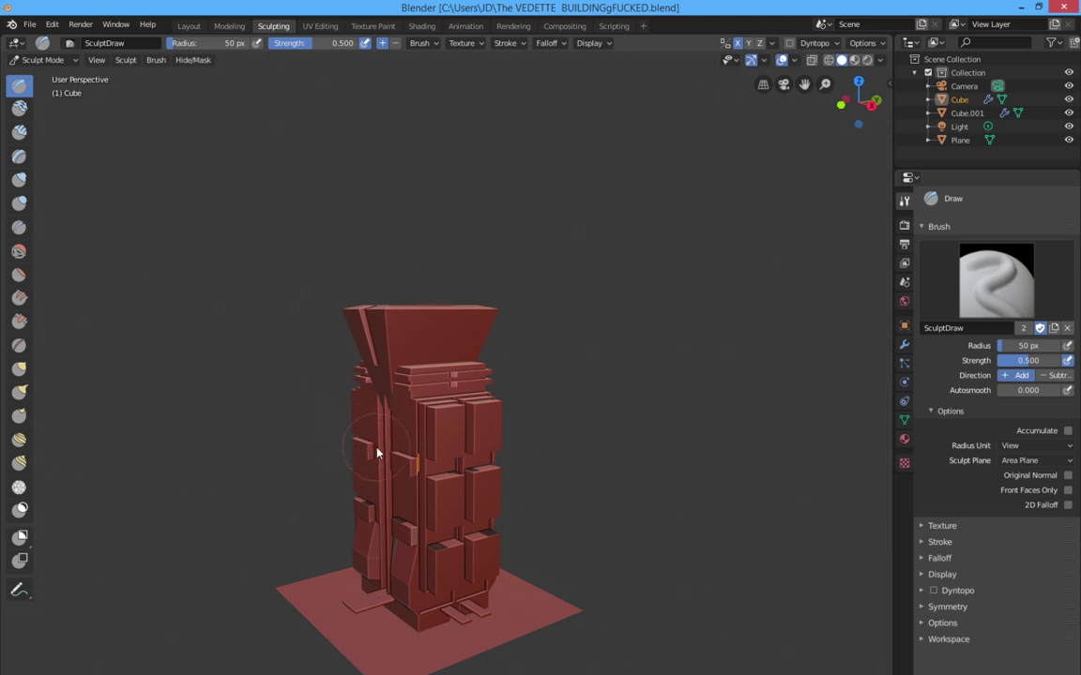
{"action": "scroll", "coordinate": [376, 453], "scroll_direction": "up", "scroll_amount": 1}
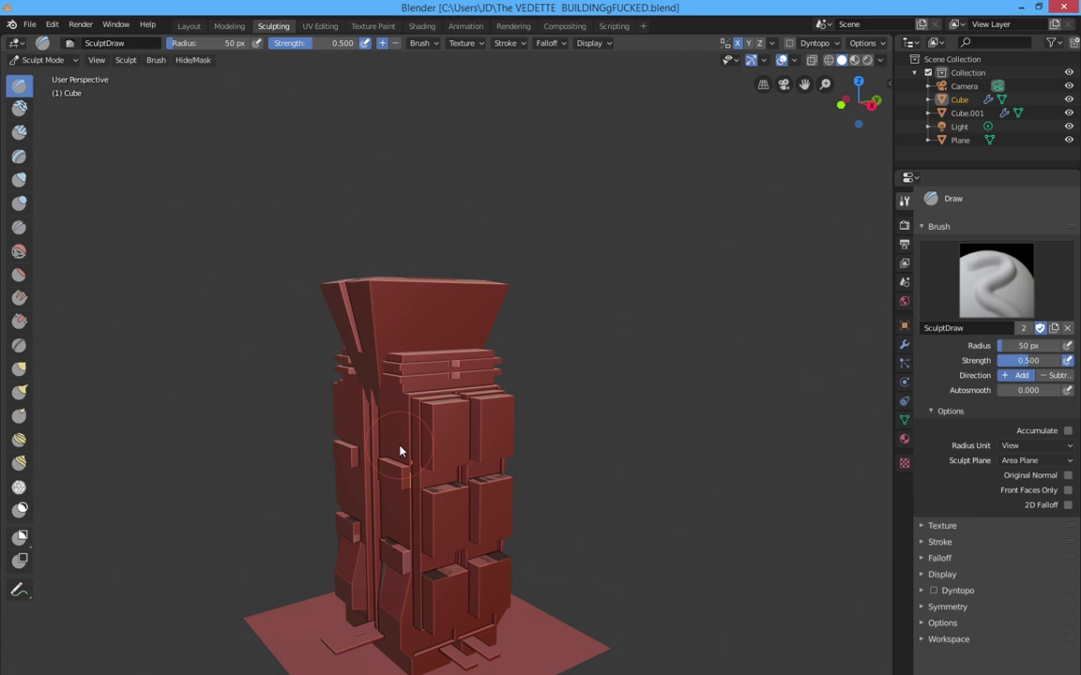
{"action": "middle_click_drag", "start_coordinate": [401, 448], "coordinate": [447, 471]}
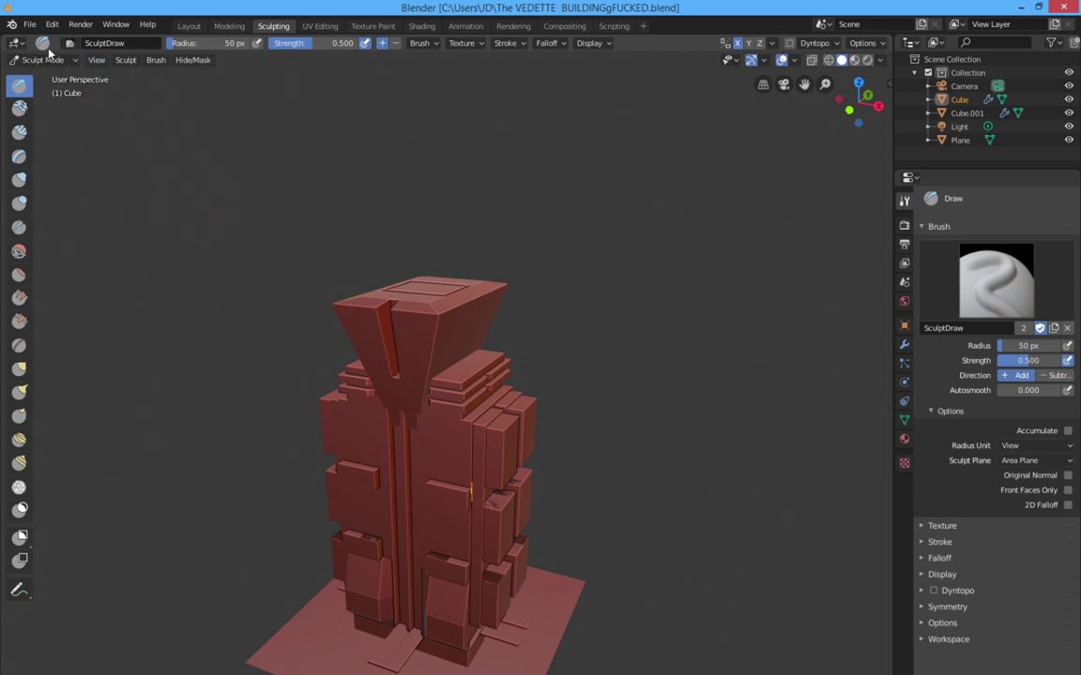
Create a new General file, discarding the unsaved changes in the tower file.
{"action": "left_click", "coordinate": [29, 23]}
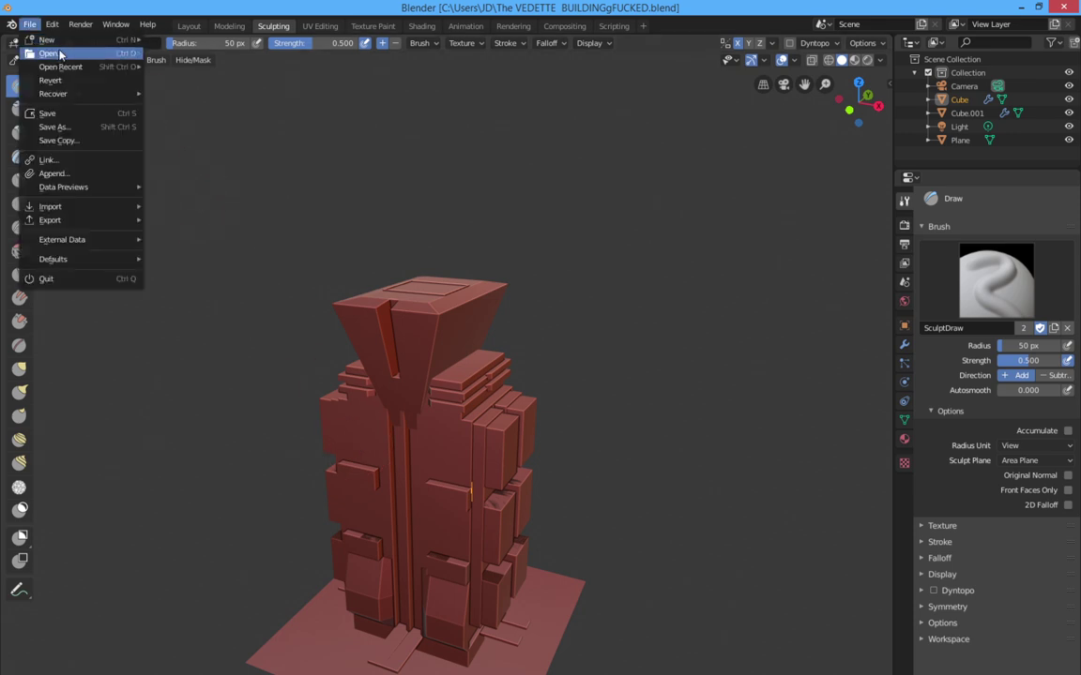
{"action": "mouse_move", "coordinate": [57, 38]}
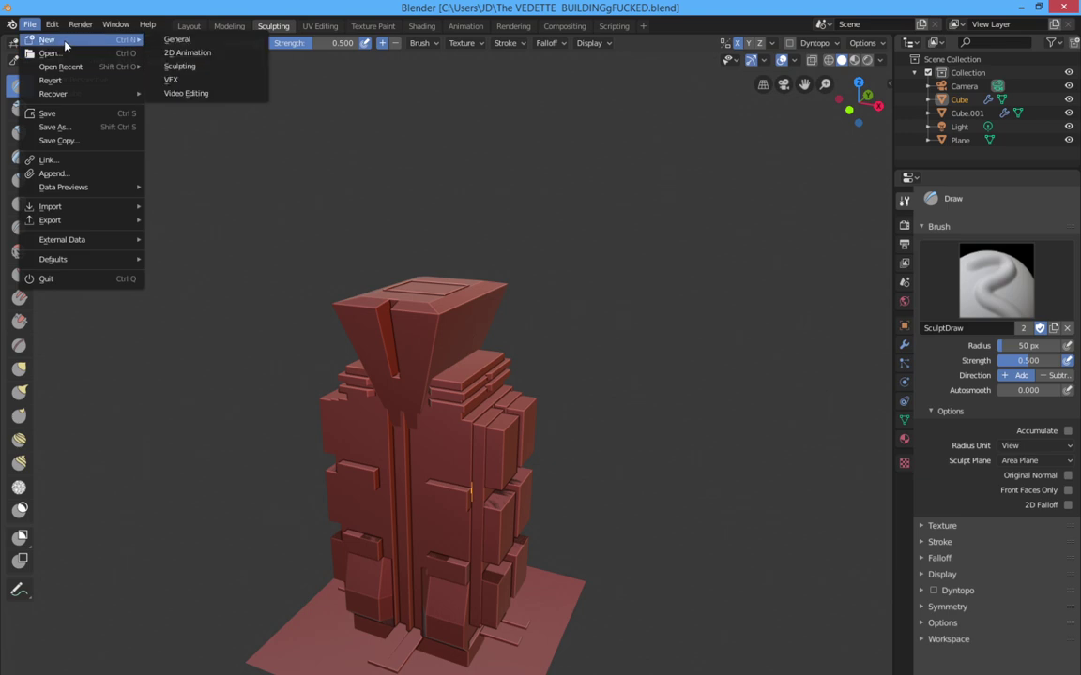
{"action": "left_click", "coordinate": [201, 40]}
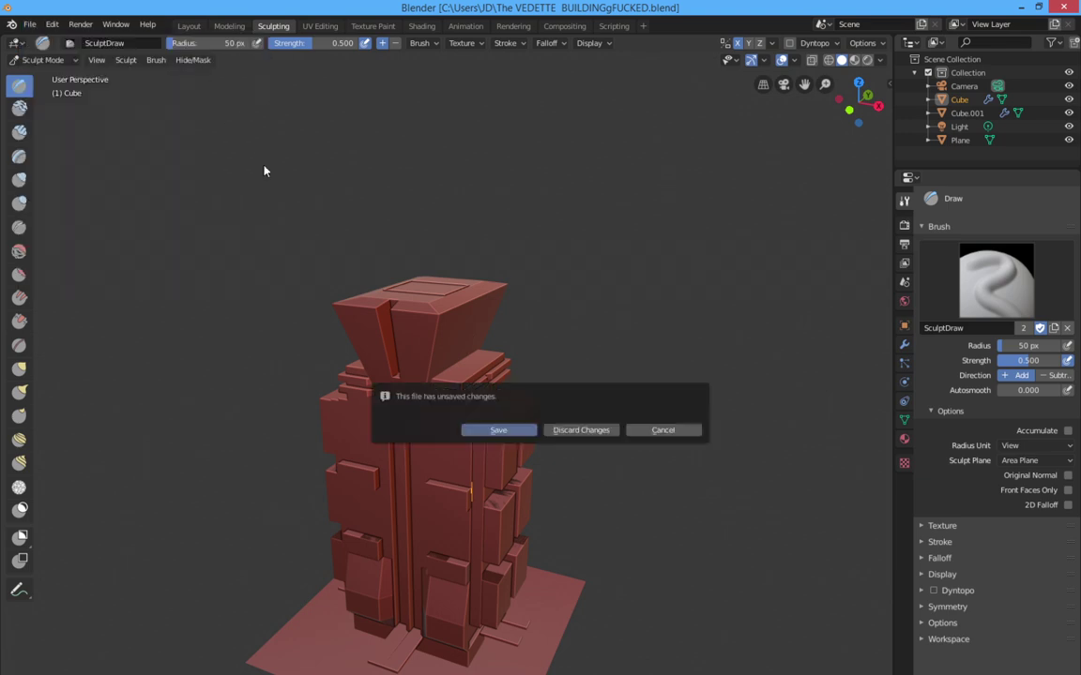
{"action": "left_click", "coordinate": [581, 430]}
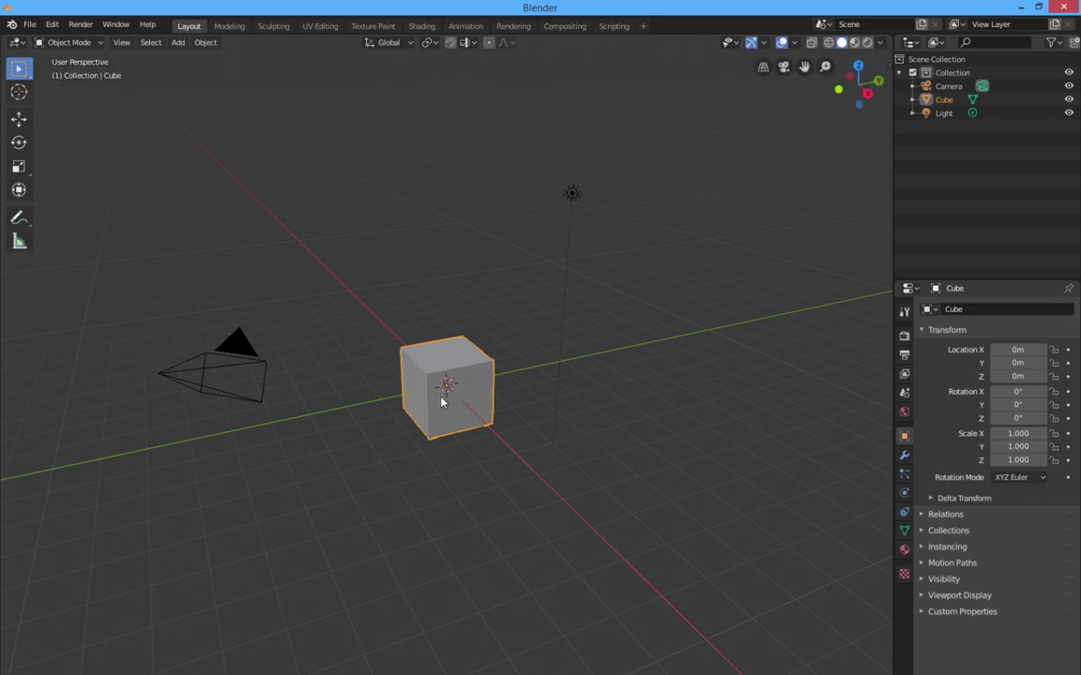
Open the default cube in Edit Mode and add a vertical loop cut through its middle, perpendicular to the X axis.
{"action": "middle_click_drag", "start_coordinate": [441, 402], "coordinate": [525, 402]}
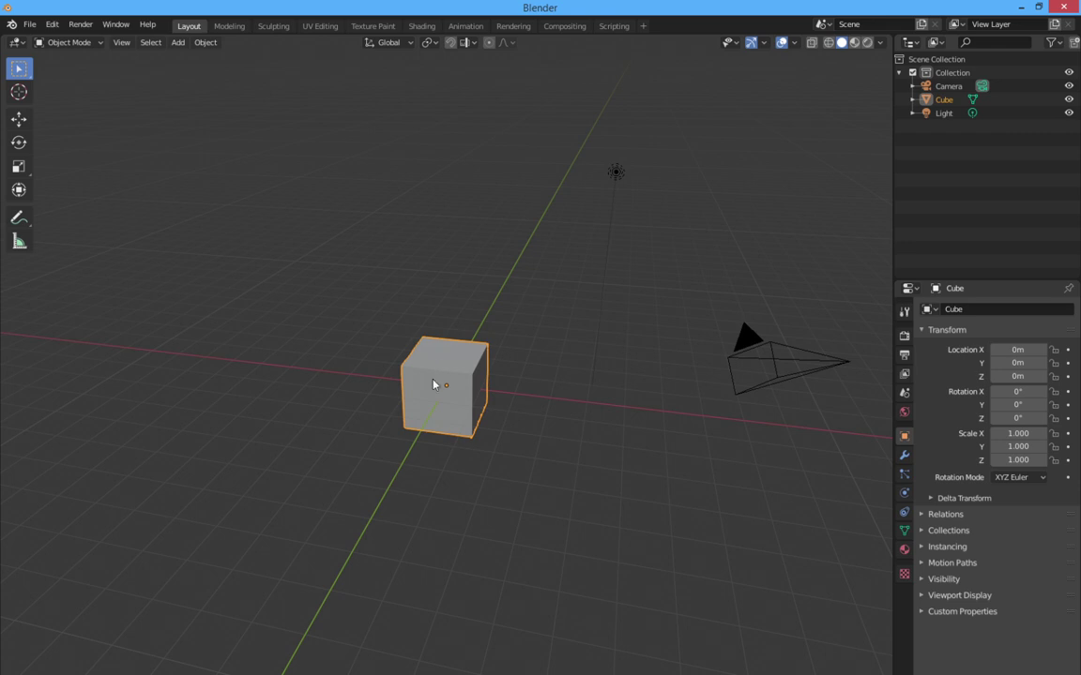
{"action": "key", "text": "Tab"}
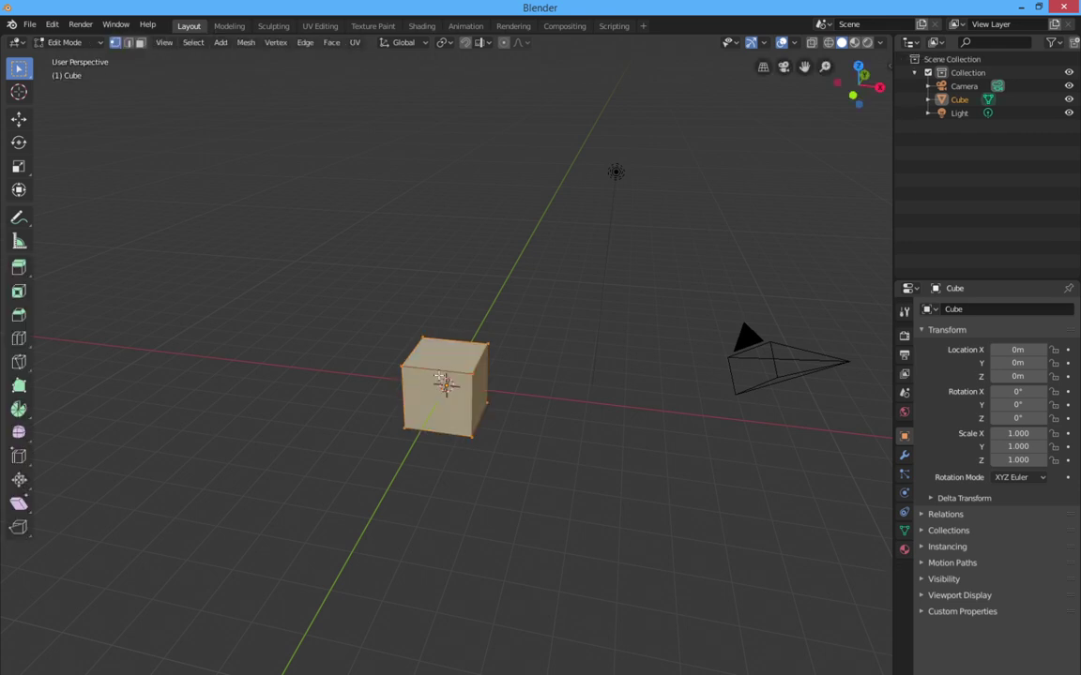
{"action": "left_click", "coordinate": [19, 338]}
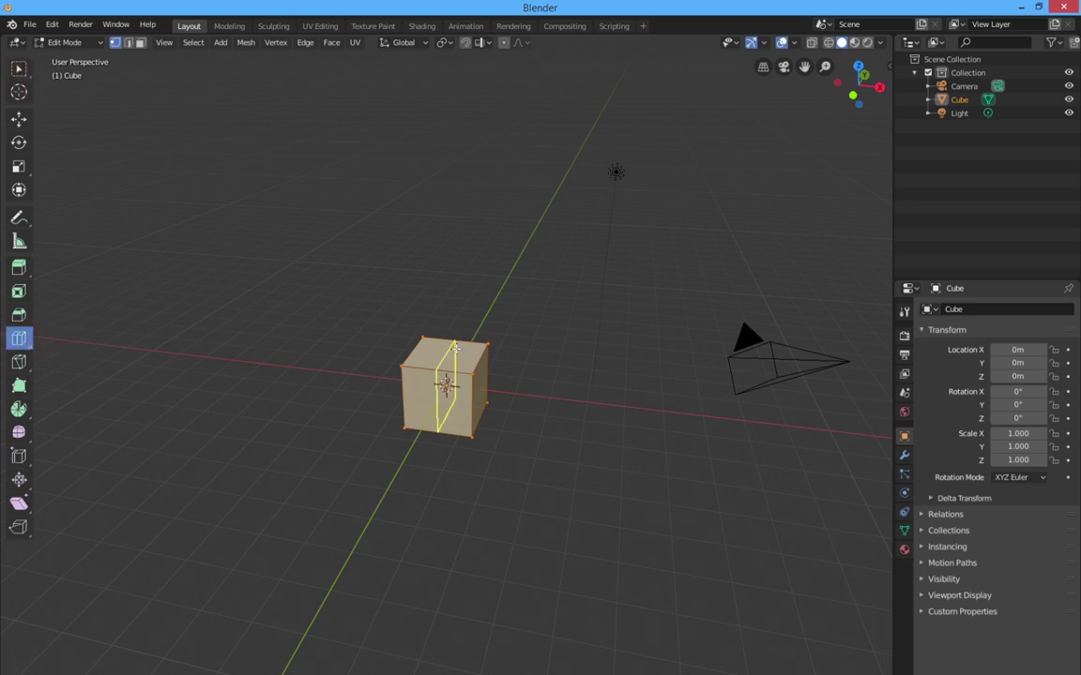
{"action": "left_click", "coordinate": [441, 368]}
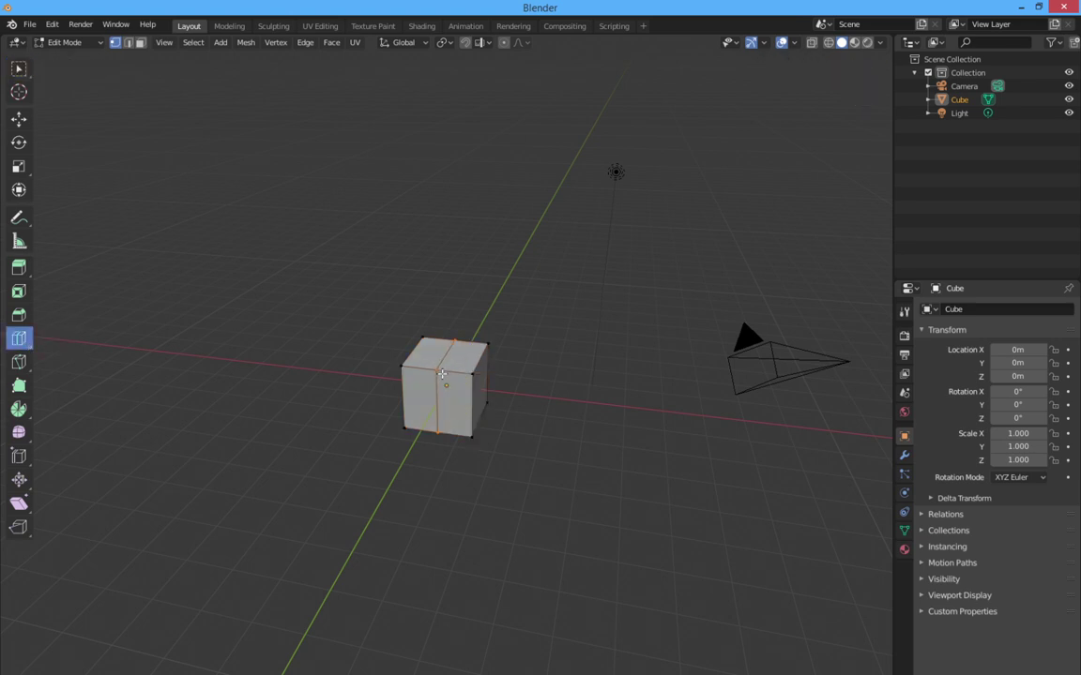
{"action": "left_click", "coordinate": [18, 68]}
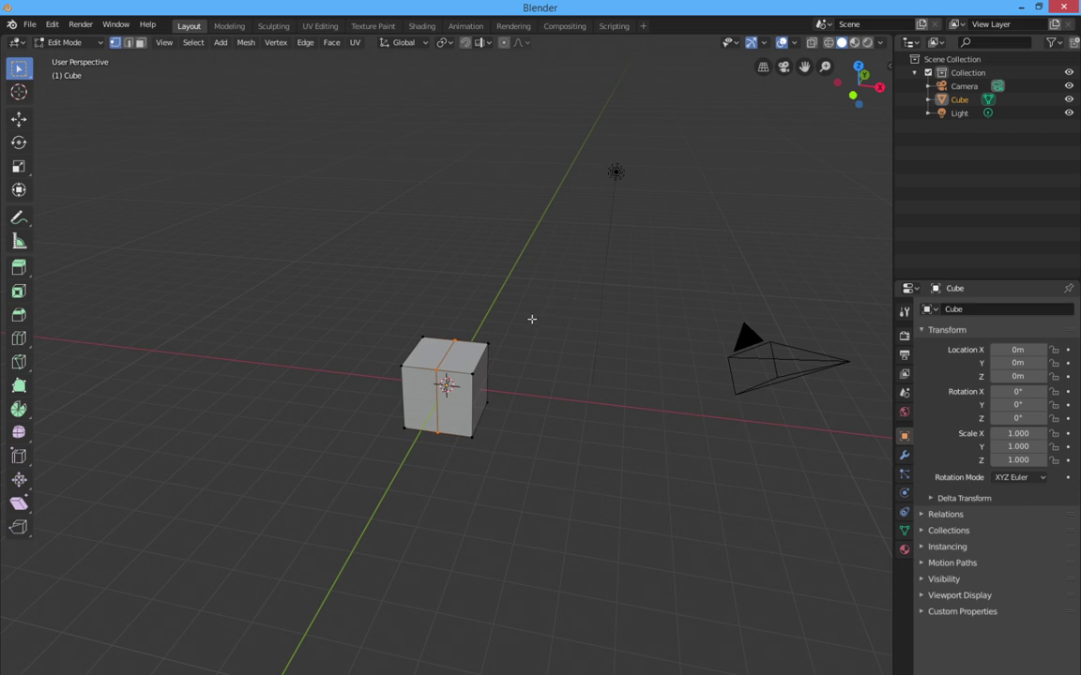
Delete the vertices on the positive X side of the loop cut so only half of the cube remains.
{"action": "left_click_drag", "start_coordinate": [475, 326], "coordinate": [531, 499]}
{"action": "middle_click_drag", "start_coordinate": [467, 304], "coordinate": [480, 299]}
{"action": "key", "text": "ctrl+r"}
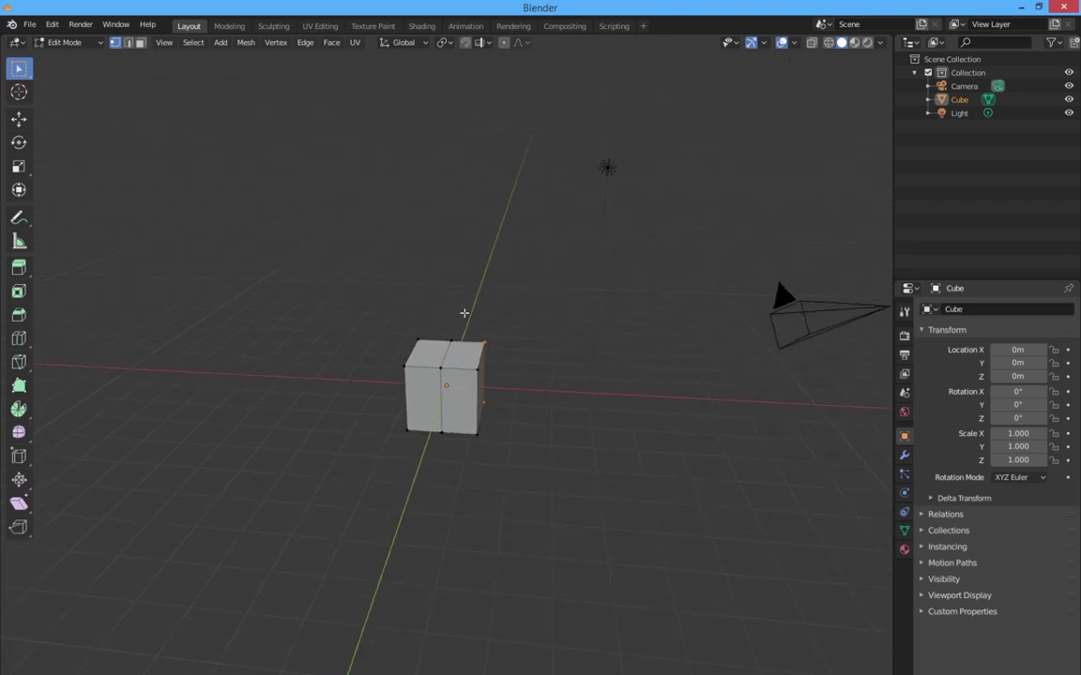
{"action": "left_click_drag", "start_coordinate": [465, 312], "coordinate": [502, 465]}
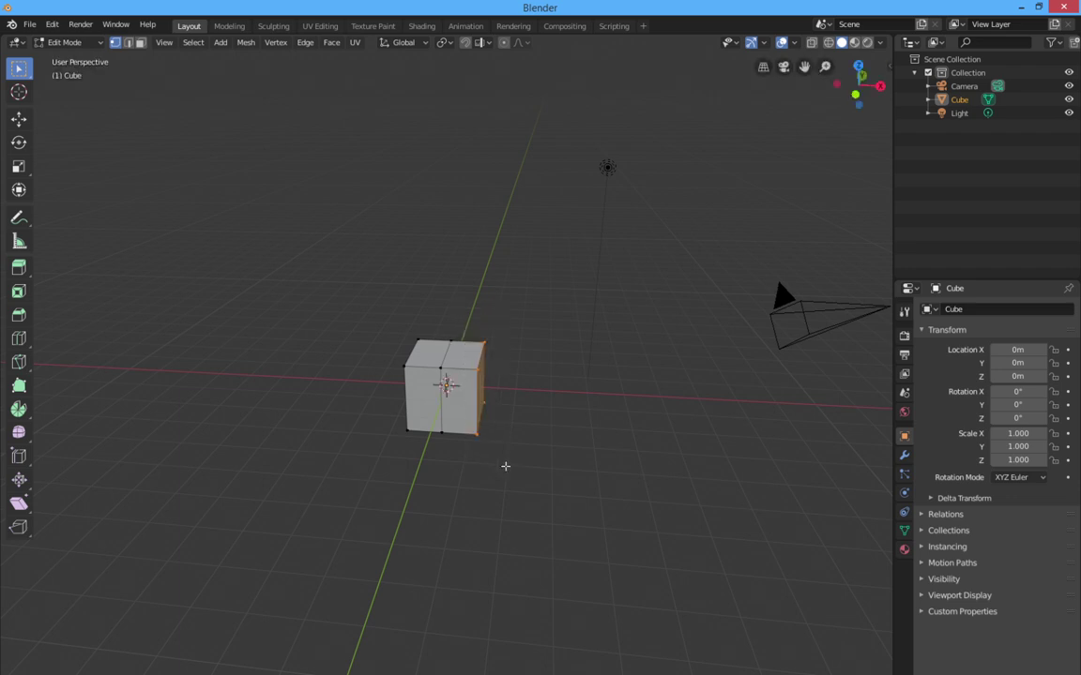
{"action": "right_click", "coordinate": [480, 379]}
{"action": "left_click", "coordinate": [478, 380]}
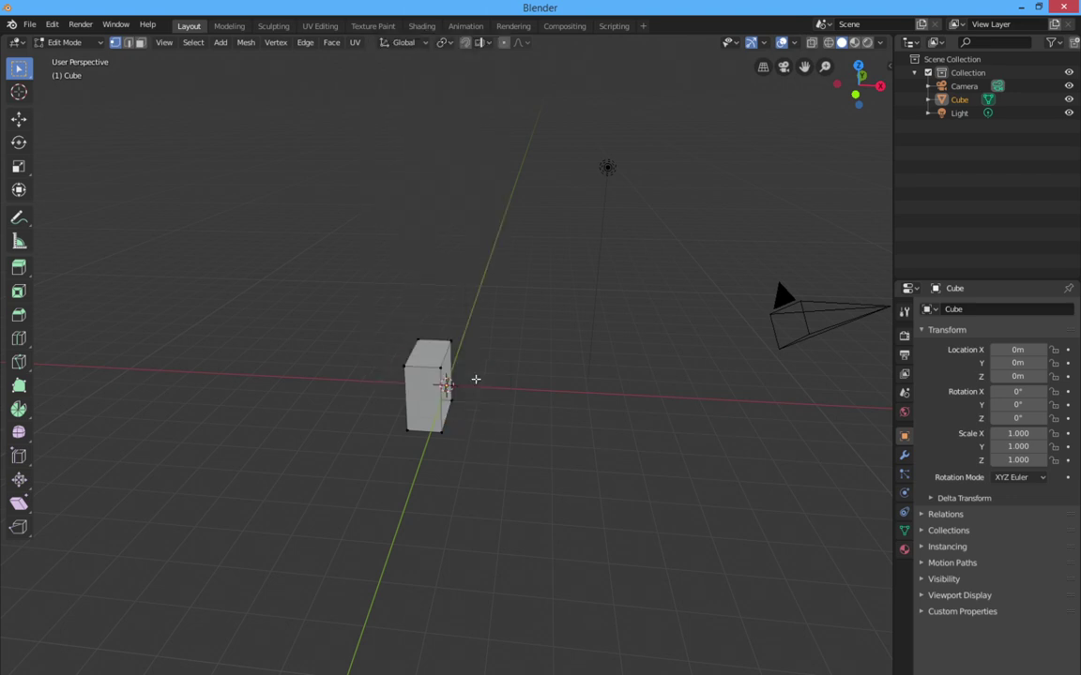
Add a Mirror modifier on the X axis to the half cube.
{"action": "left_click", "coordinate": [905, 457]}
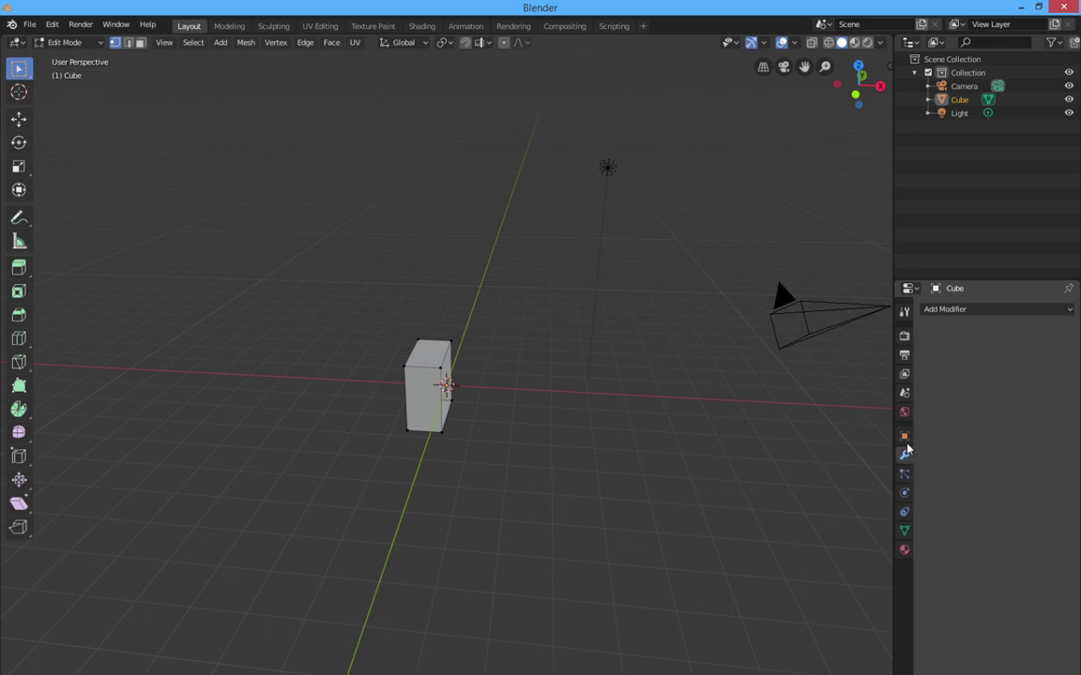
{"action": "left_click", "coordinate": [983, 311]}
{"action": "left_click", "coordinate": [800, 444]}
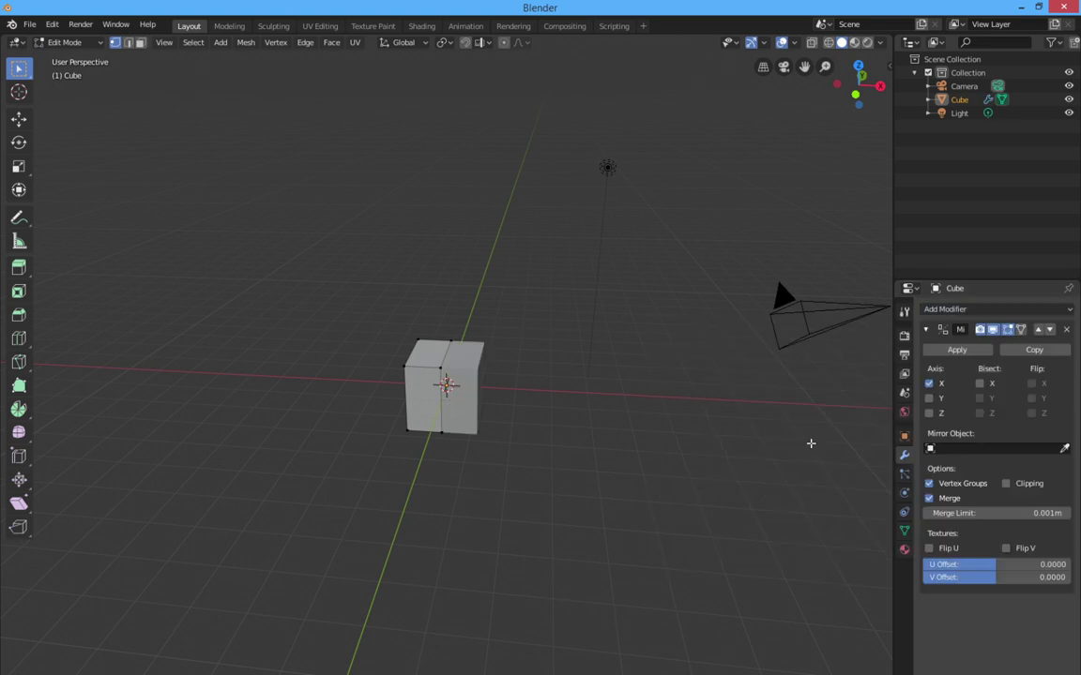
Select the outer vertices on the half cube's side opposite the mirror plane.
{"action": "middle_click_drag", "start_coordinate": [487, 424], "coordinate": [583, 420]}
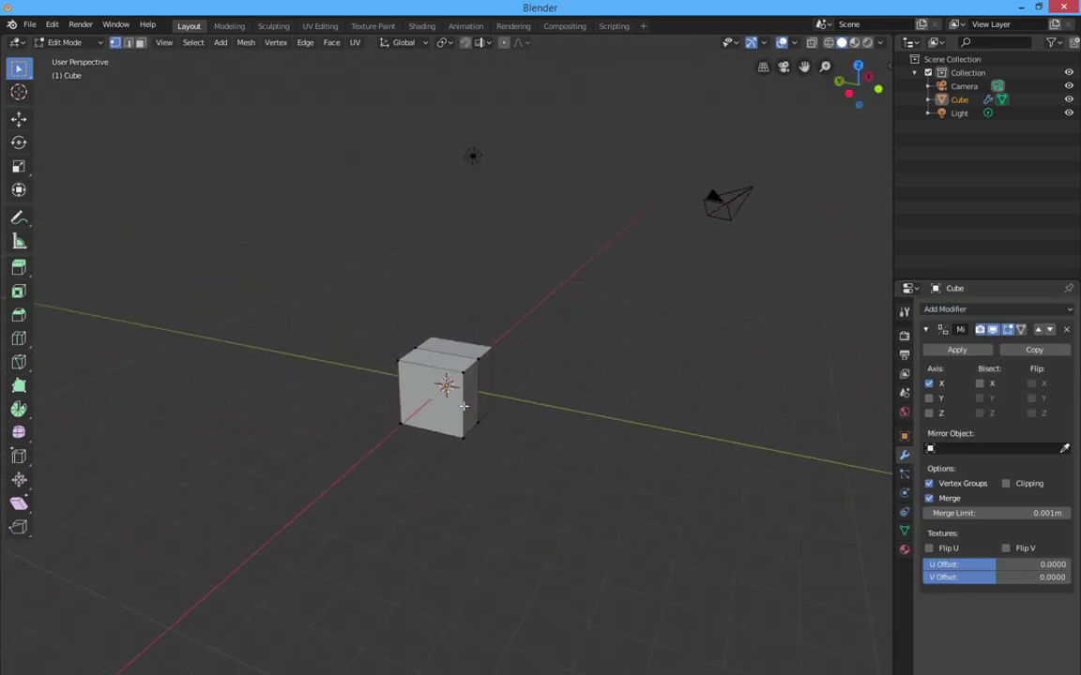
{"action": "middle_click_drag", "start_coordinate": [464, 406], "coordinate": [475, 402]}
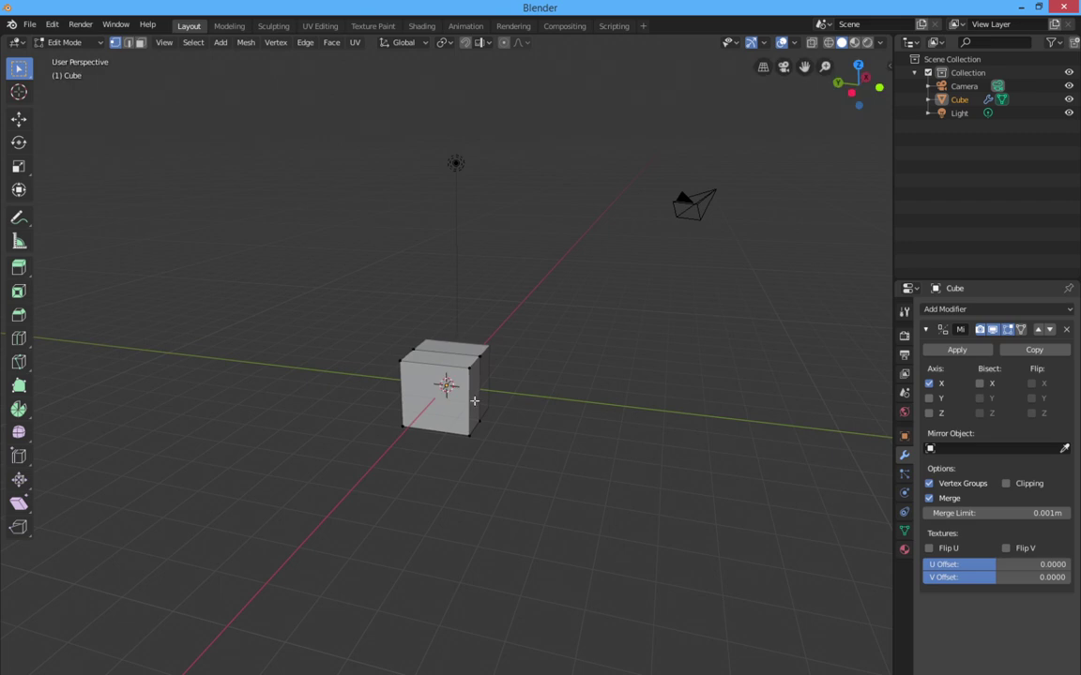
{"action": "scroll", "coordinate": [473, 400], "scroll_direction": "up", "scroll_amount": 4}
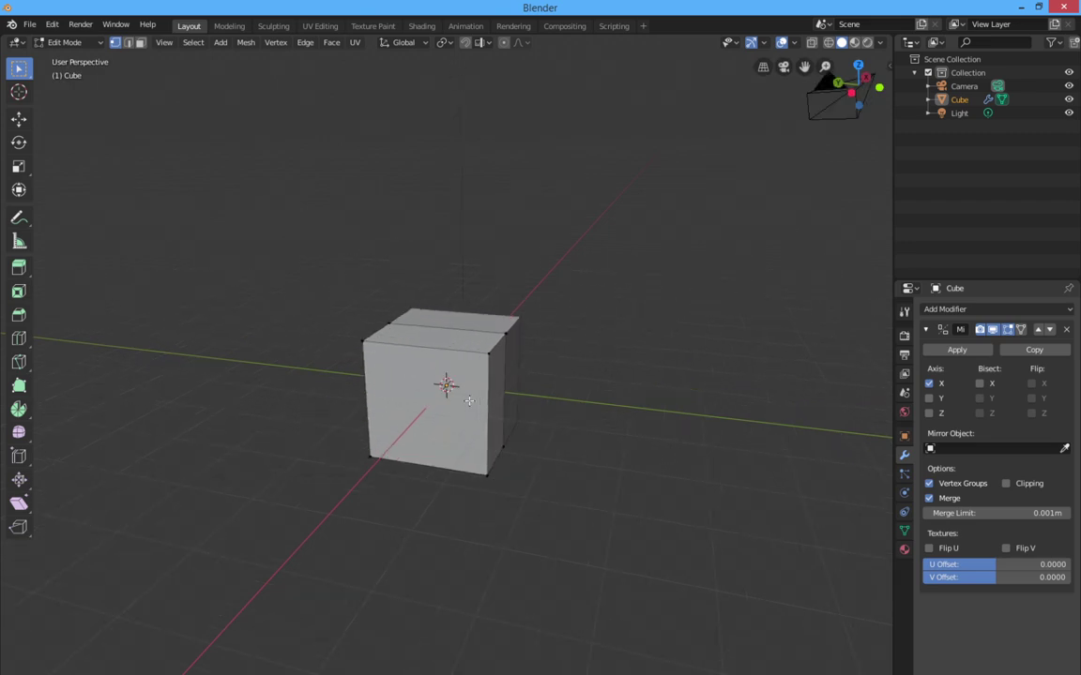
{"action": "scroll", "coordinate": [469, 401], "scroll_direction": "up", "scroll_amount": 2}
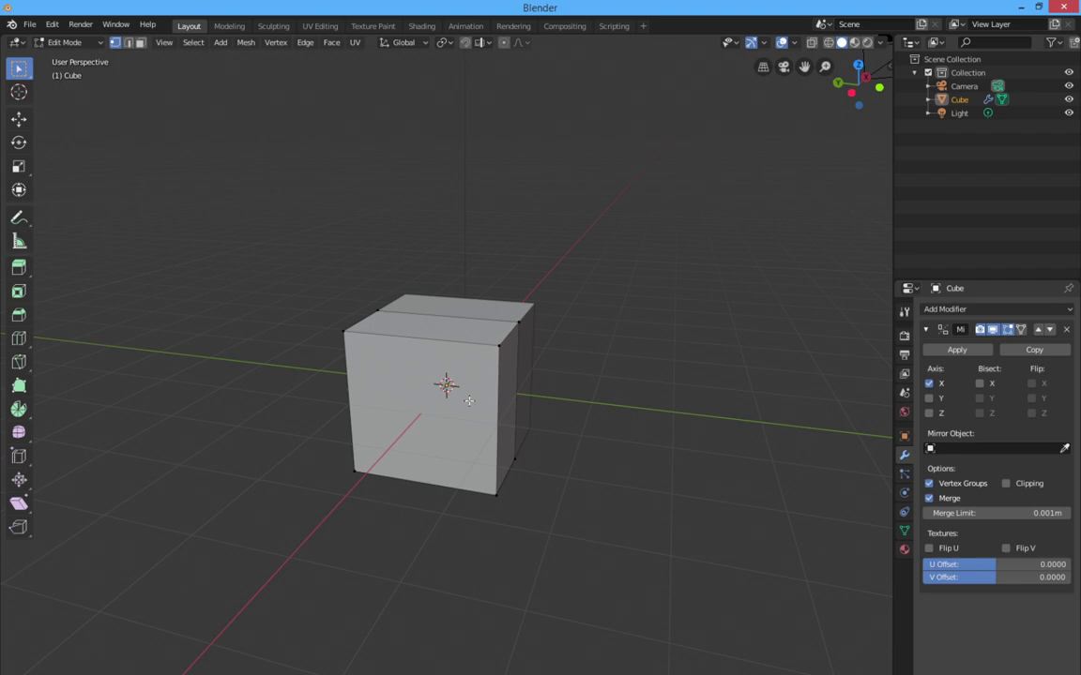
{"action": "key", "text": "i"}
{"action": "middle_click_drag", "start_coordinate": [325, 298], "coordinate": [188, 254]}
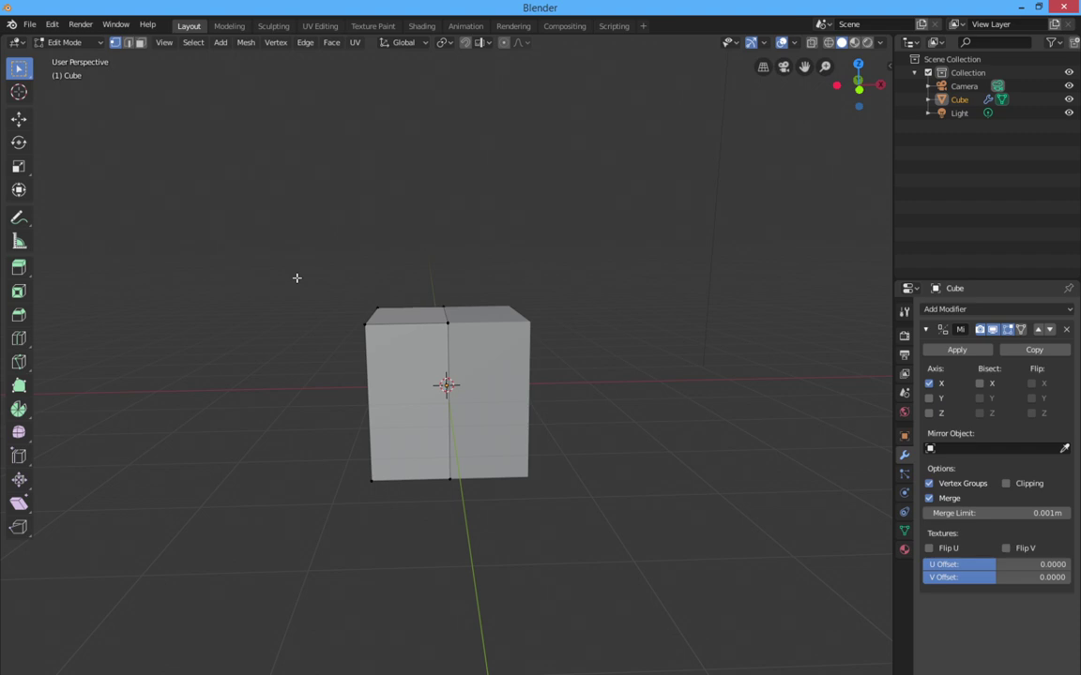
{"action": "left_click_drag", "start_coordinate": [316, 256], "coordinate": [405, 522]}
{"action": "middle_click_drag", "start_coordinate": [308, 422], "coordinate": [405, 437]}
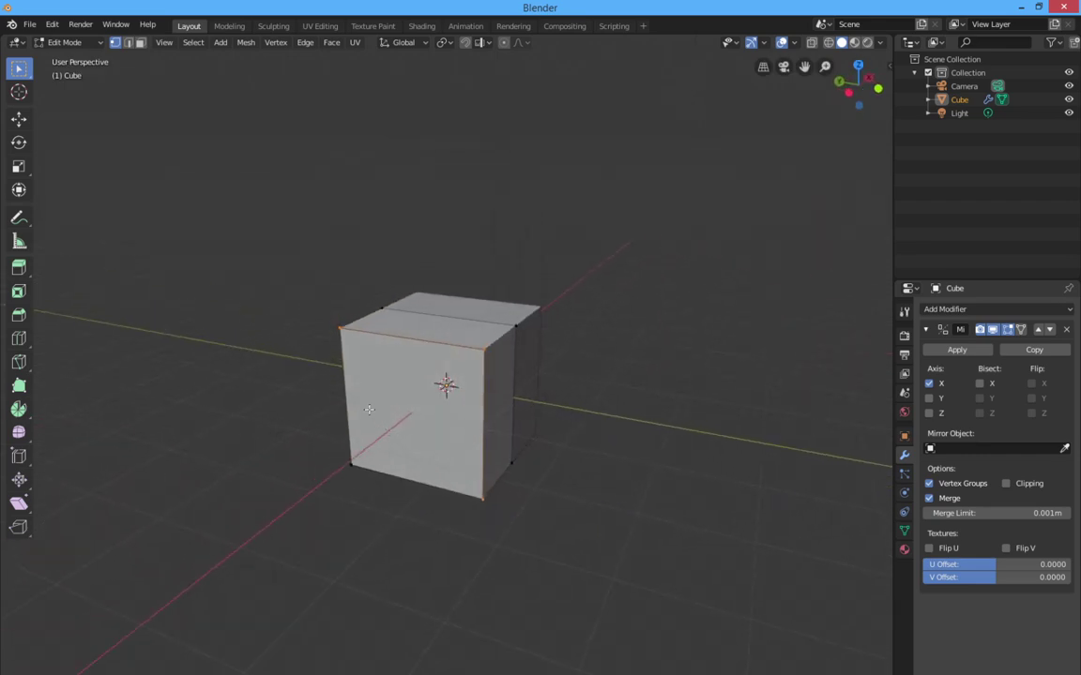
{"action": "middle_click_drag", "start_coordinate": [369, 409], "coordinate": [333, 405]}
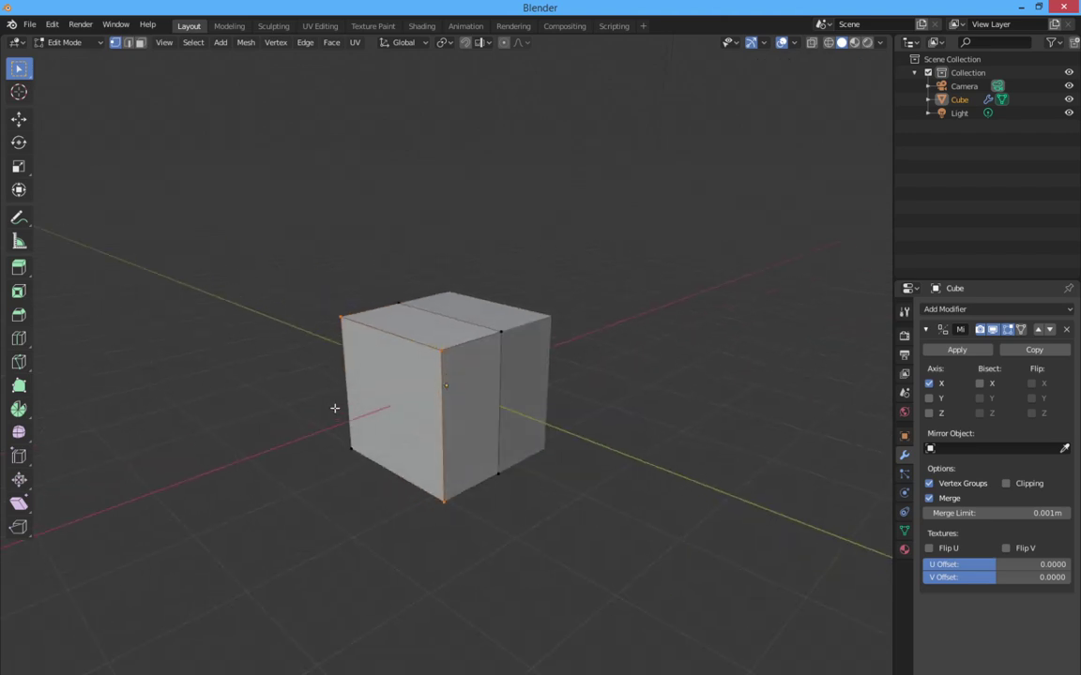
{"action": "key", "text": "i"}
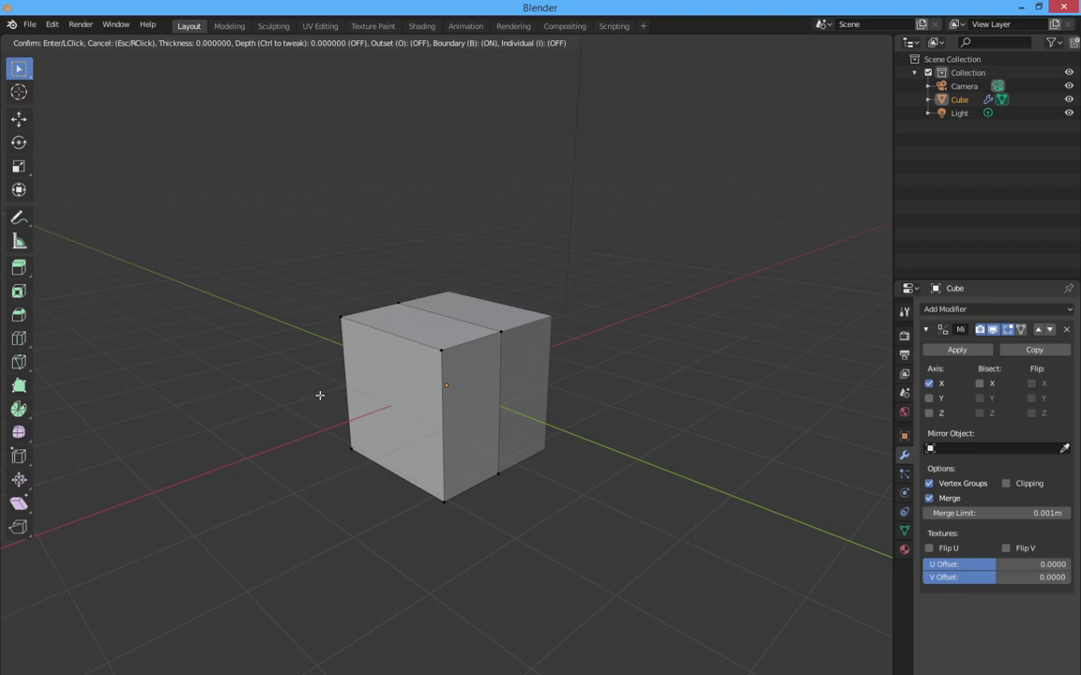
{"action": "key", "text": "ctrl"}
{"action": "key", "text": "Escape"}
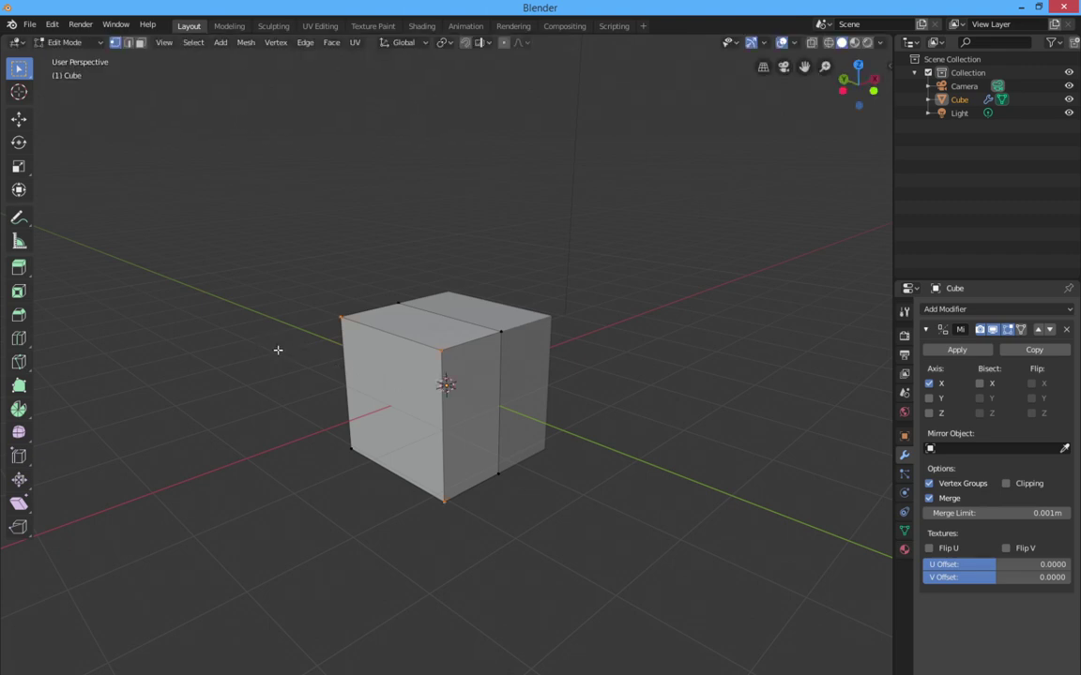
{"action": "key", "text": "i"}
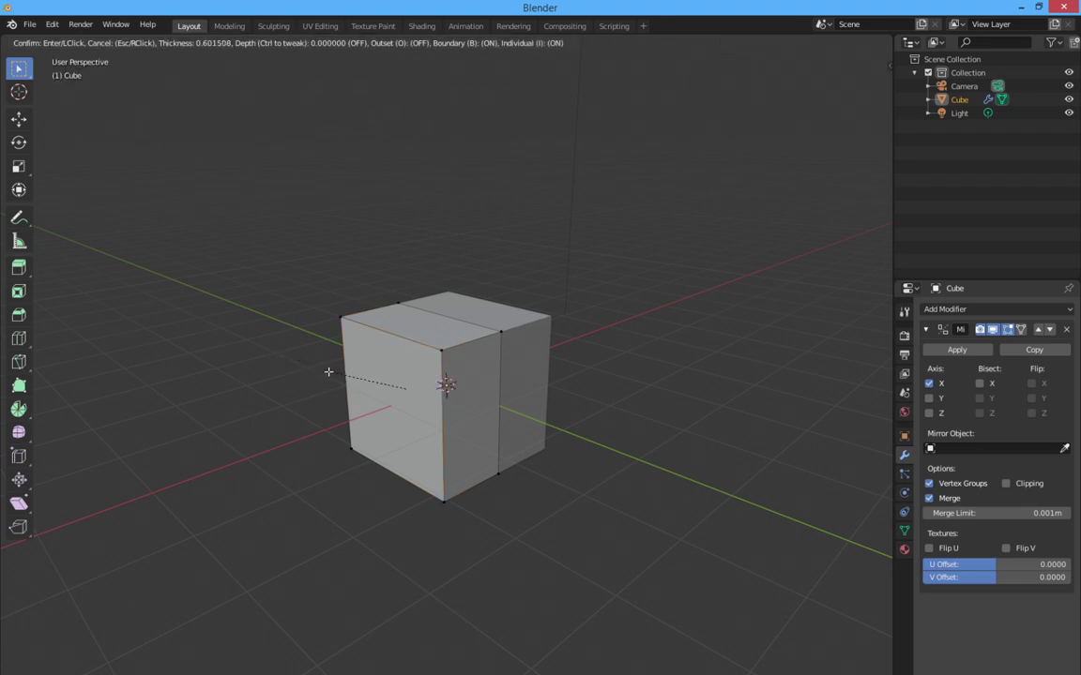
{"action": "key", "text": "Escape"}
{"action": "key", "text": "i"}
{"action": "key", "text": "Escape"}
{"action": "right_click", "coordinate": [323, 372]}
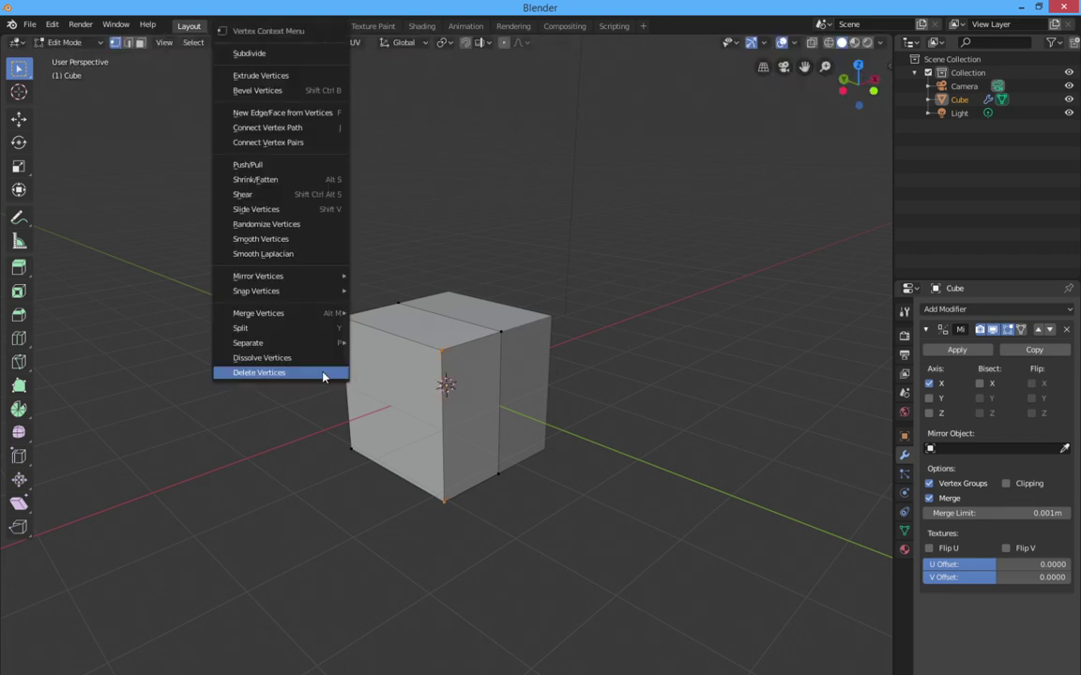
{"action": "key", "text": "Escape"}
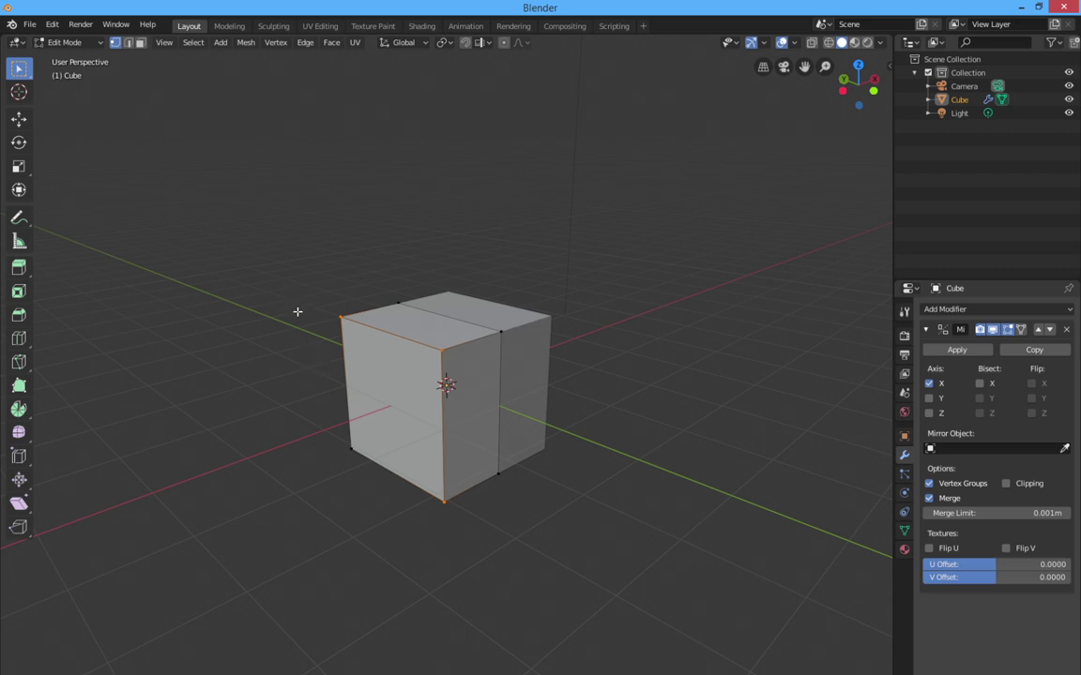
{"action": "key", "text": "i"}
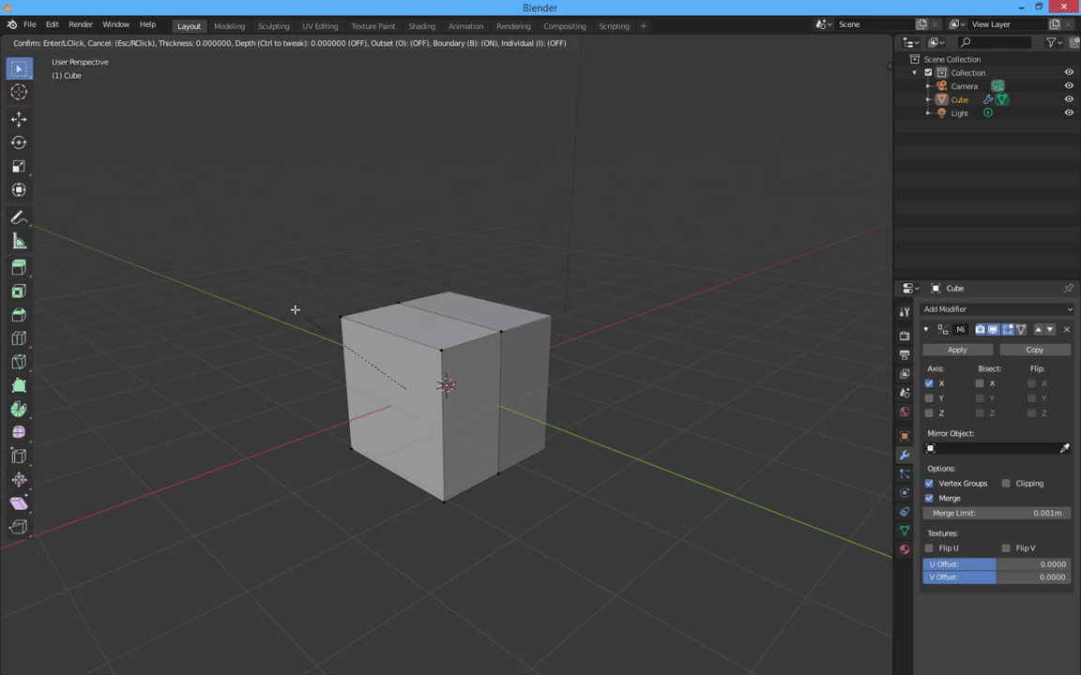
{"action": "key", "text": "Escape"}
{"action": "key", "text": "i"}
{"action": "key", "text": "i"}
{"action": "key", "text": "Escape"}
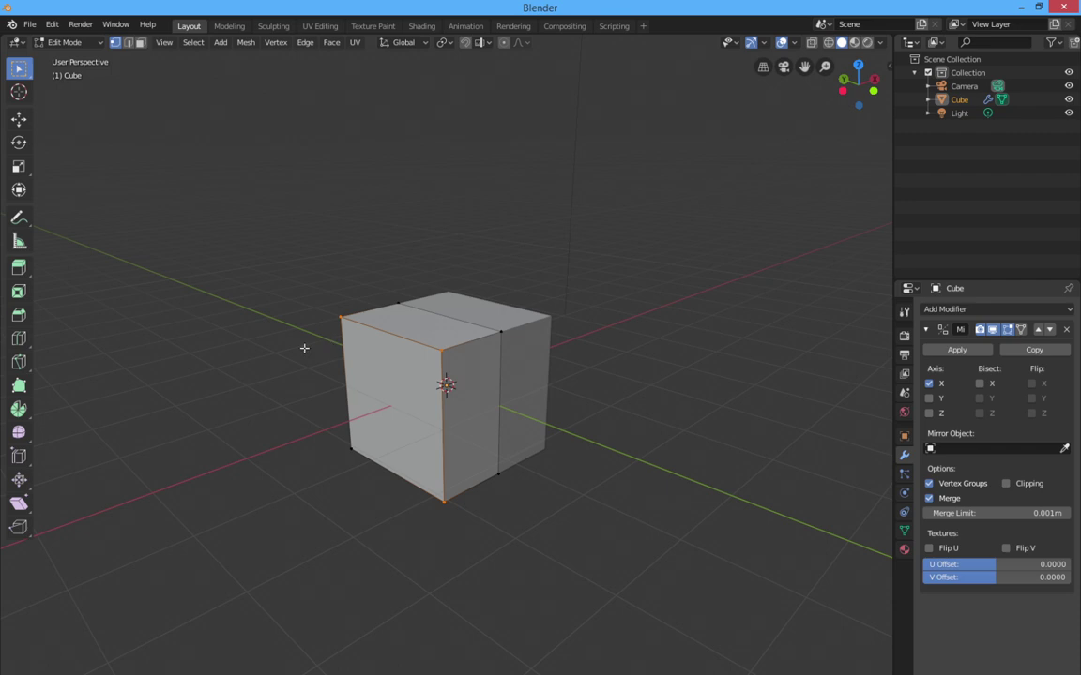
{"action": "key", "text": "i"}
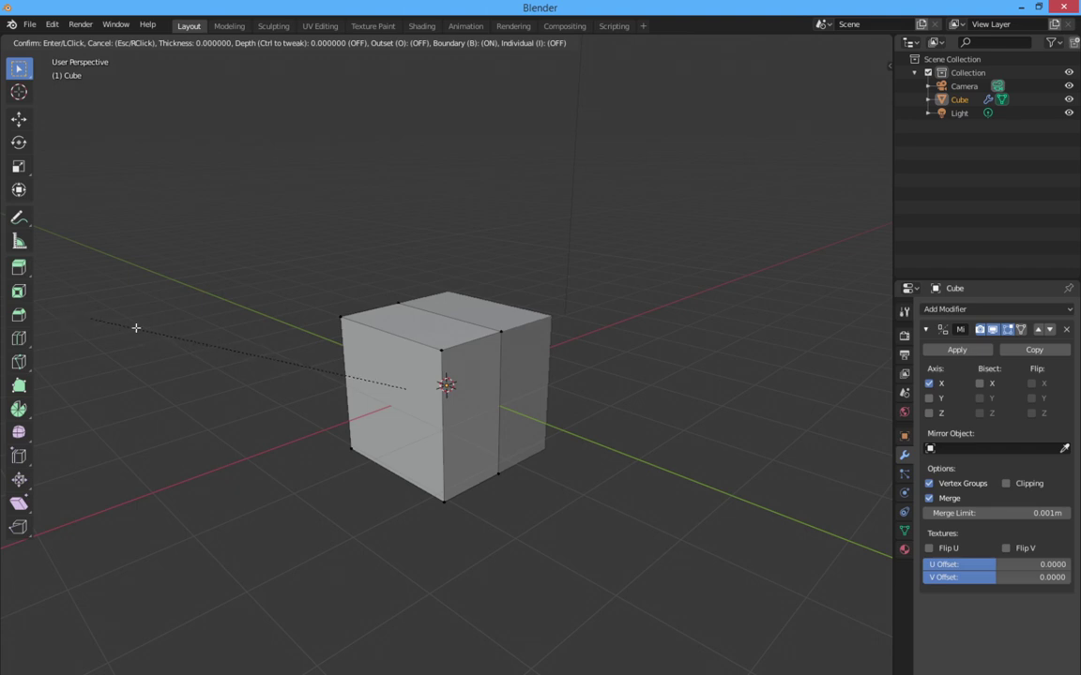
{"action": "key", "text": "Escape"}
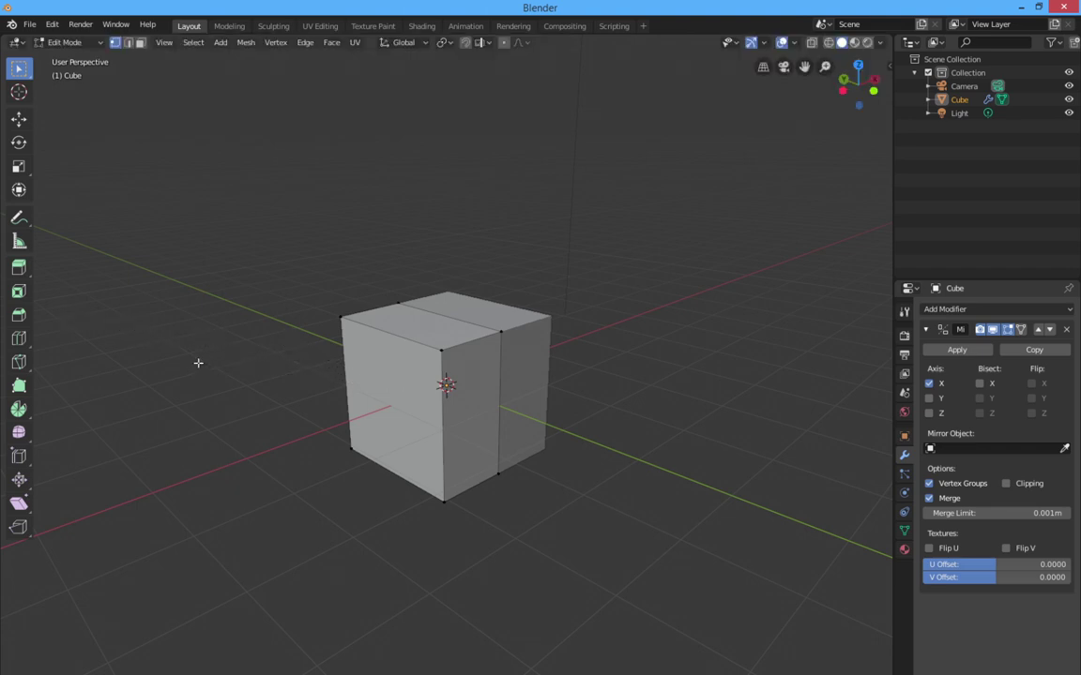
{"action": "left_click", "coordinate": [20, 292]}
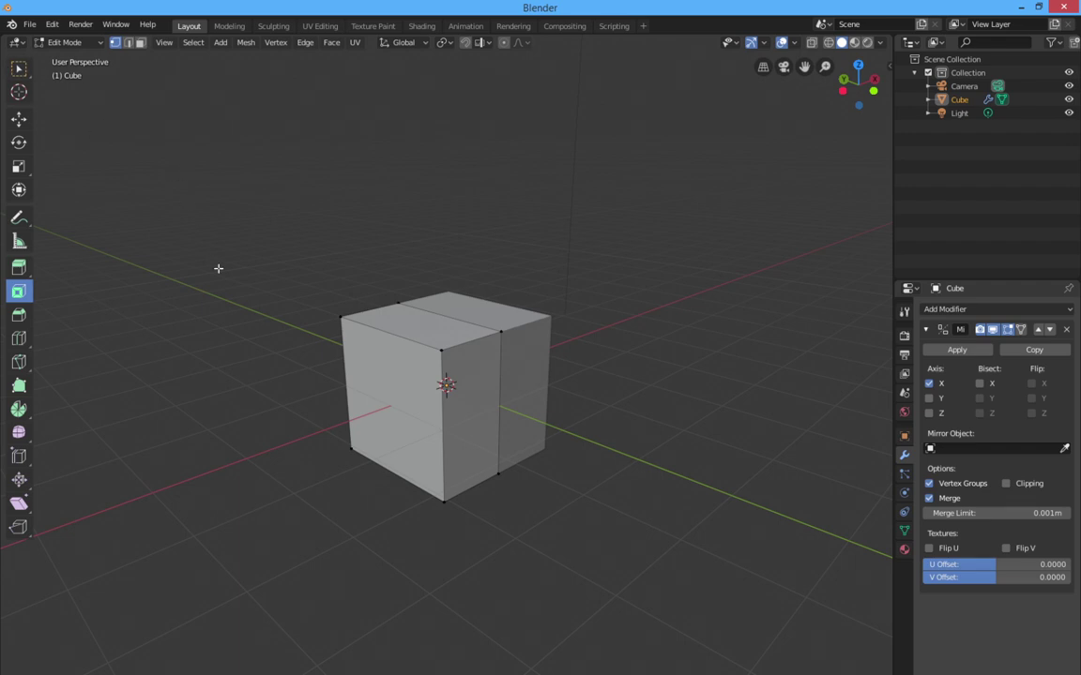
{"action": "left_click", "coordinate": [18, 68]}
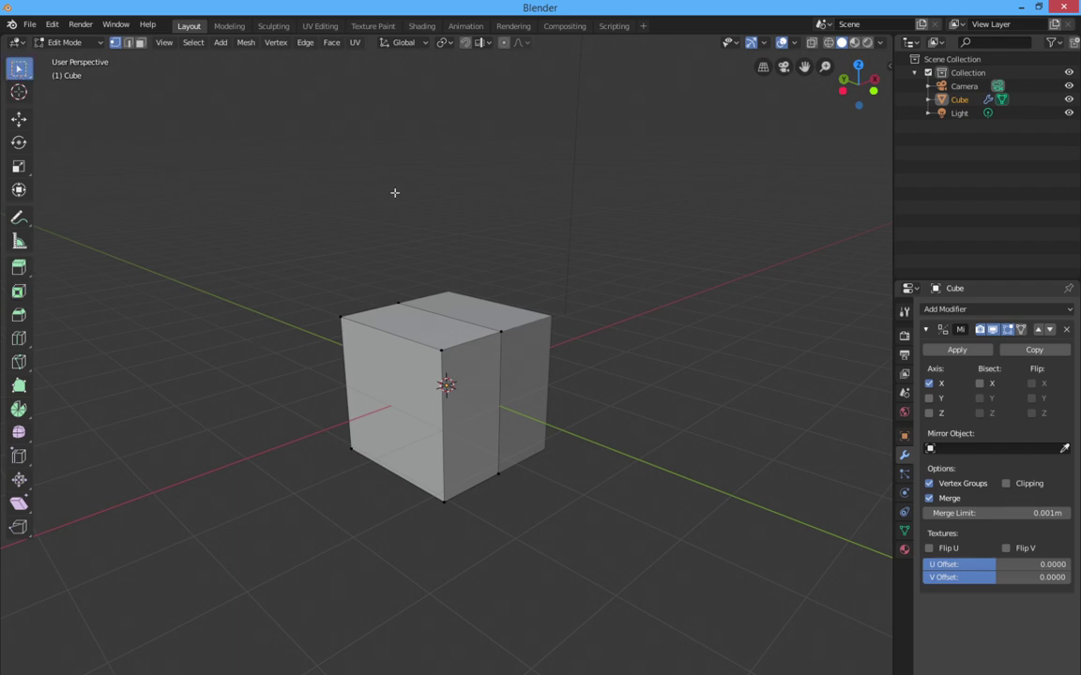
Select all edges of the half cube's outer face in edge mode, and return to vertex selection with the whole face selected.
{"action": "right_click", "coordinate": [355, 174]}
{"action": "left_click_drag", "start_coordinate": [465, 215], "coordinate": [362, 212]}
{"action": "middle_click_drag", "start_coordinate": [362, 212], "coordinate": [299, 224]}
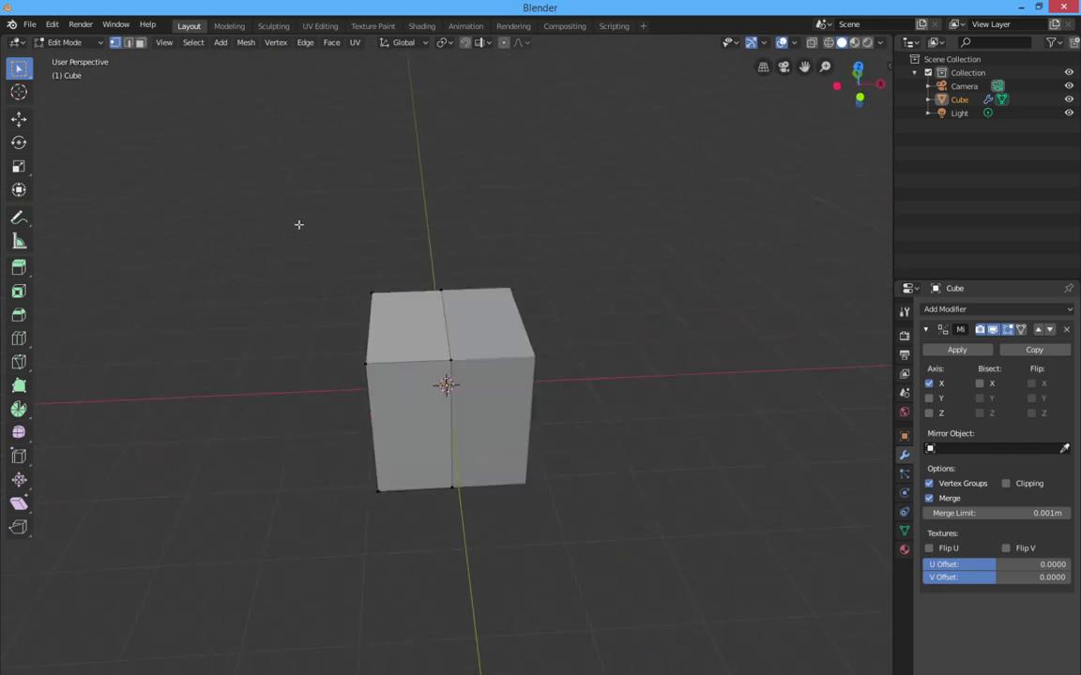
{"action": "left_click", "coordinate": [130, 44]}
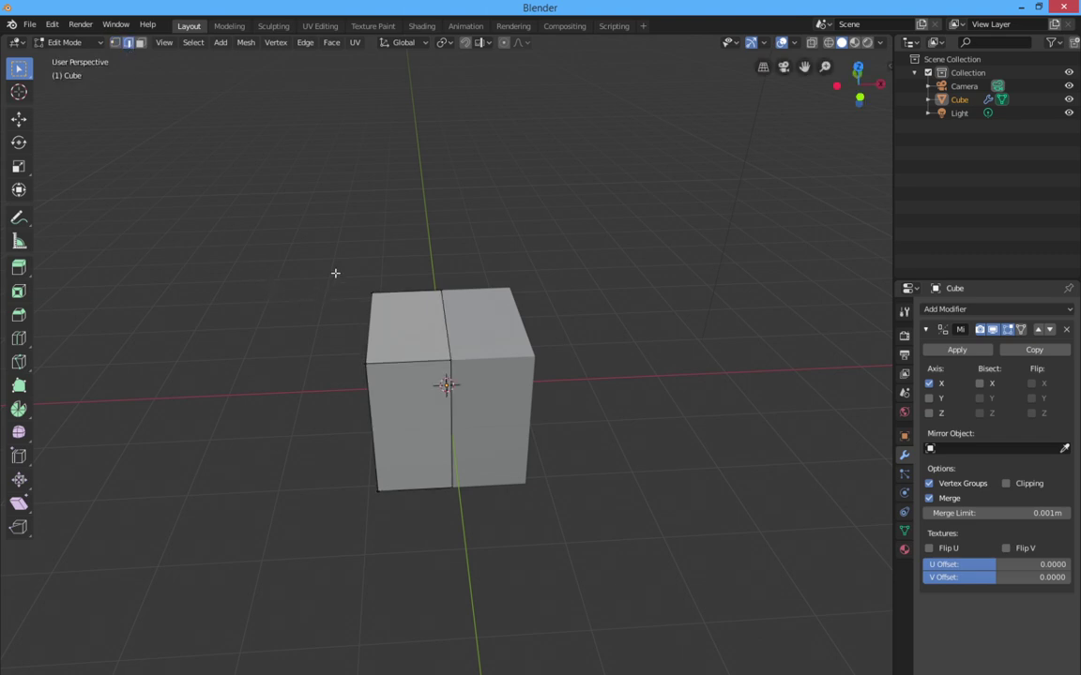
{"action": "left_click_drag", "start_coordinate": [378, 284], "coordinate": [415, 506]}
{"action": "middle_click_drag", "start_coordinate": [422, 493], "coordinate": [474, 472]}
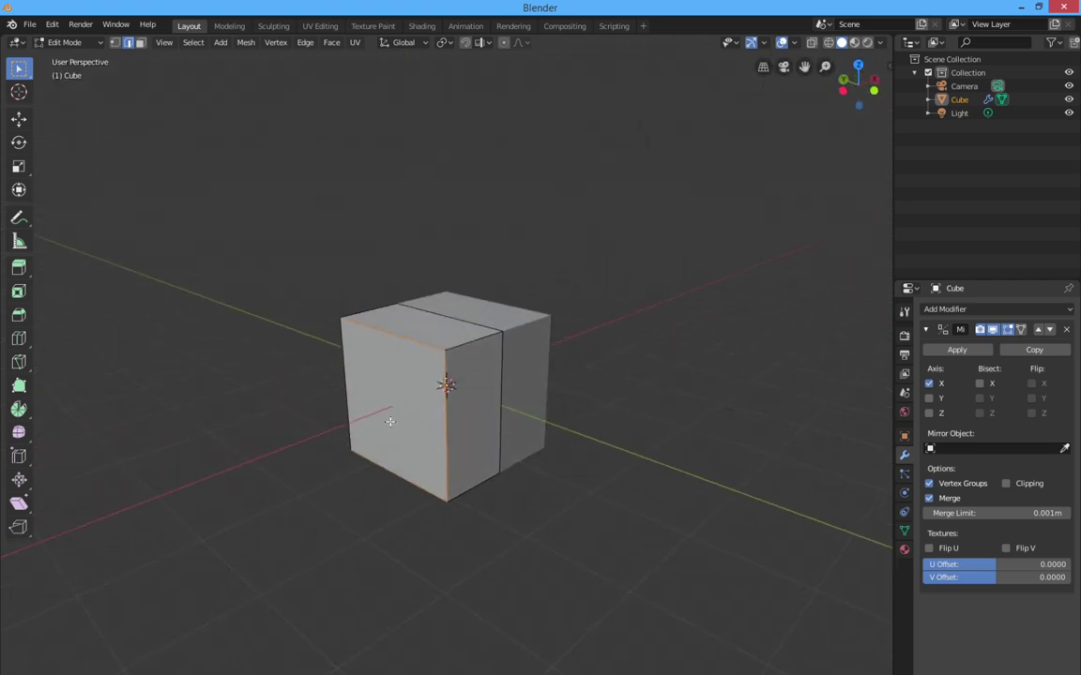
{"action": "key", "text": "i"}
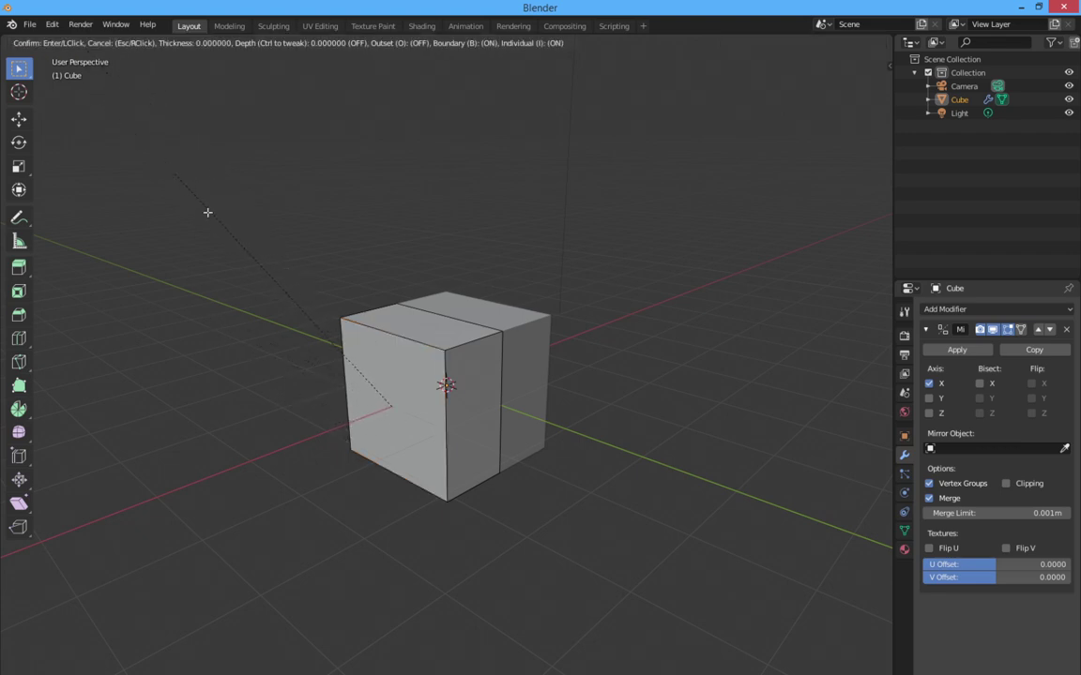
{"action": "right_click", "coordinate": [245, 268]}
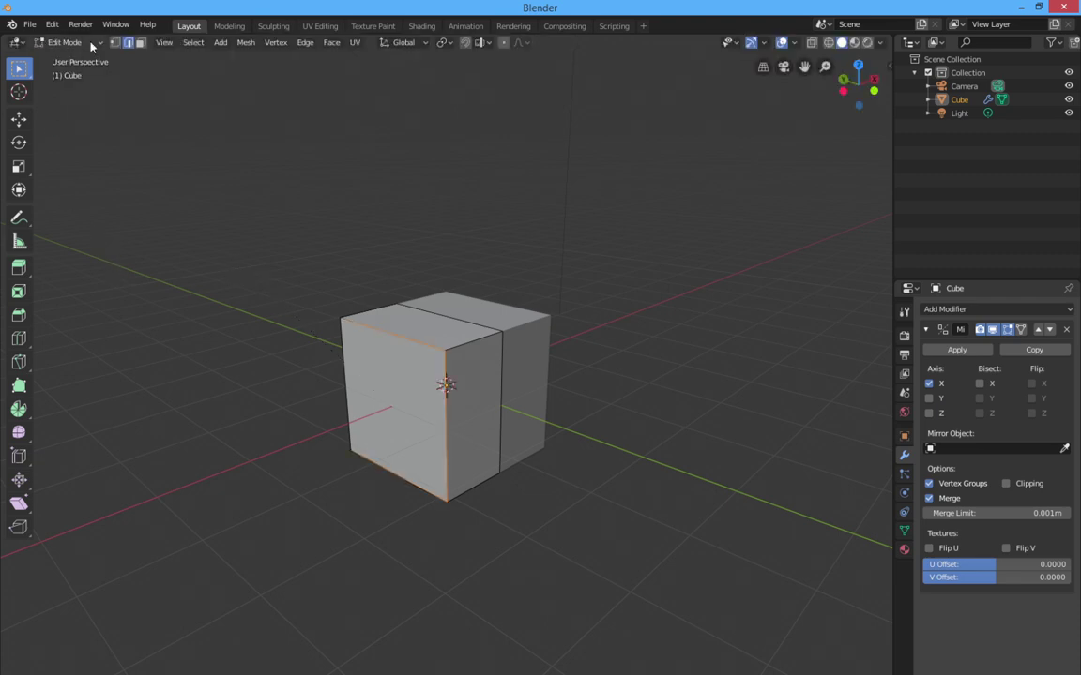
{"action": "left_click", "coordinate": [114, 44]}
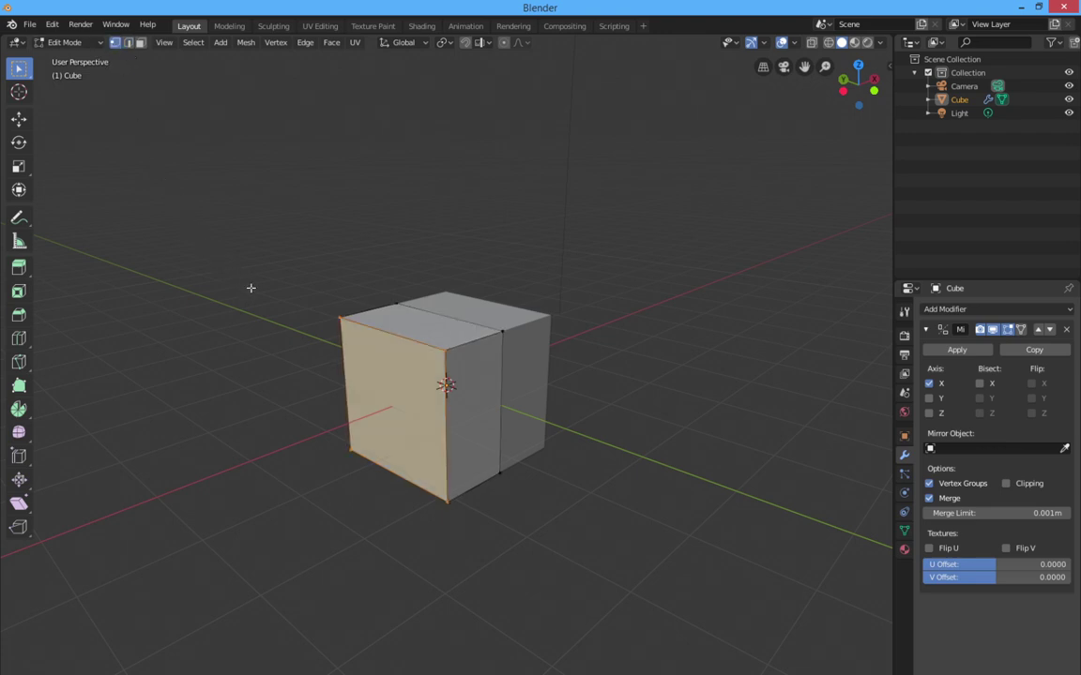
Inset the half cube's outer face by about 0.14 m.
{"action": "key", "text": "i"}
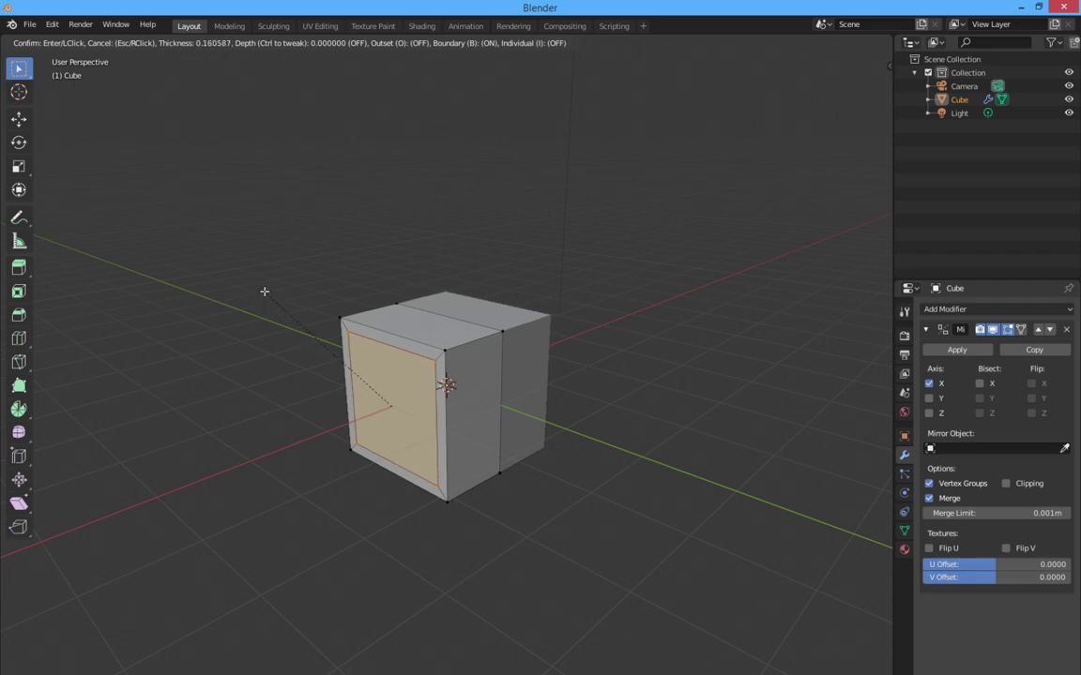
{"action": "left_click", "coordinate": [263, 292]}
{"action": "key", "text": "i"}
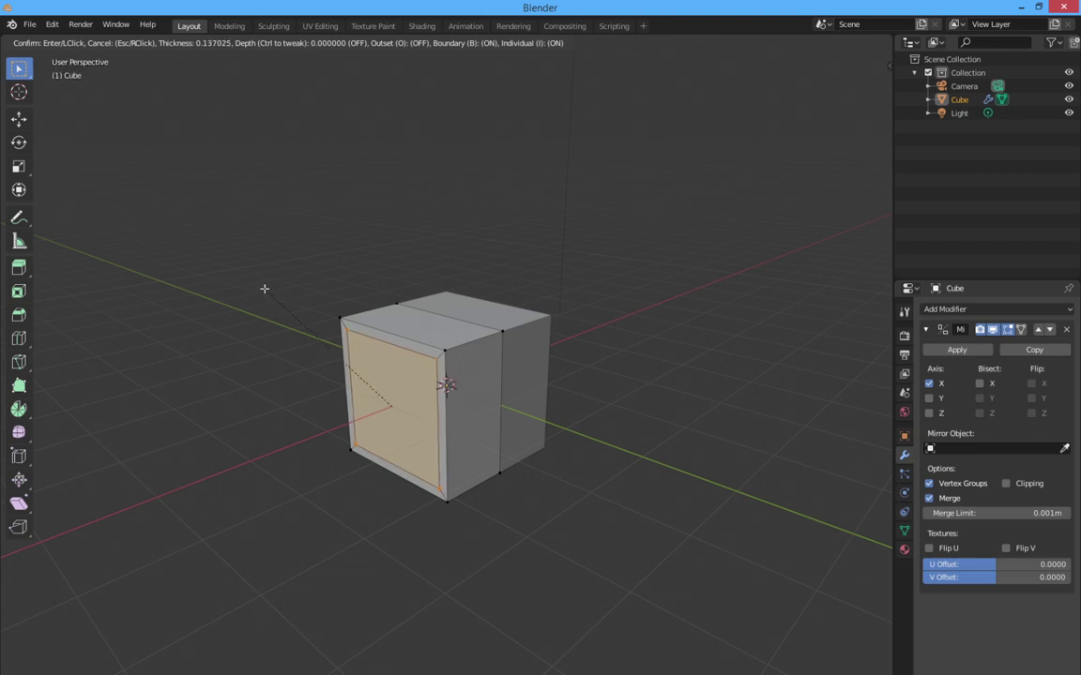
{"action": "left_click", "coordinate": [264, 289]}
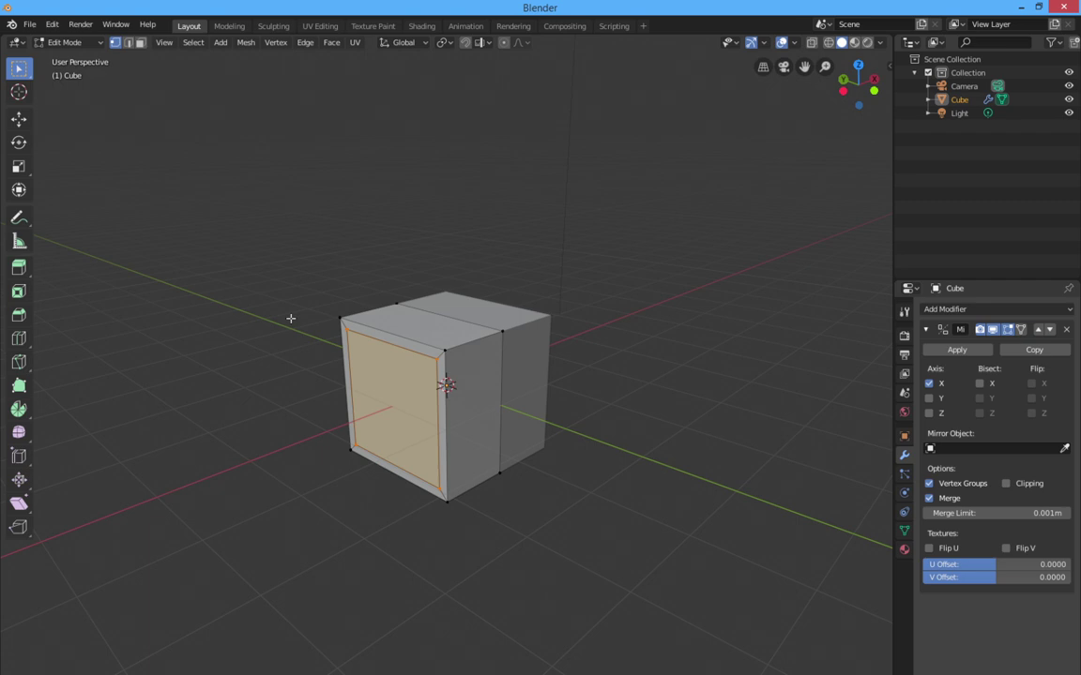
Extrude the inset face about 0.24 m into the cube and inset the recessed face slightly.
{"action": "key", "text": "e"}
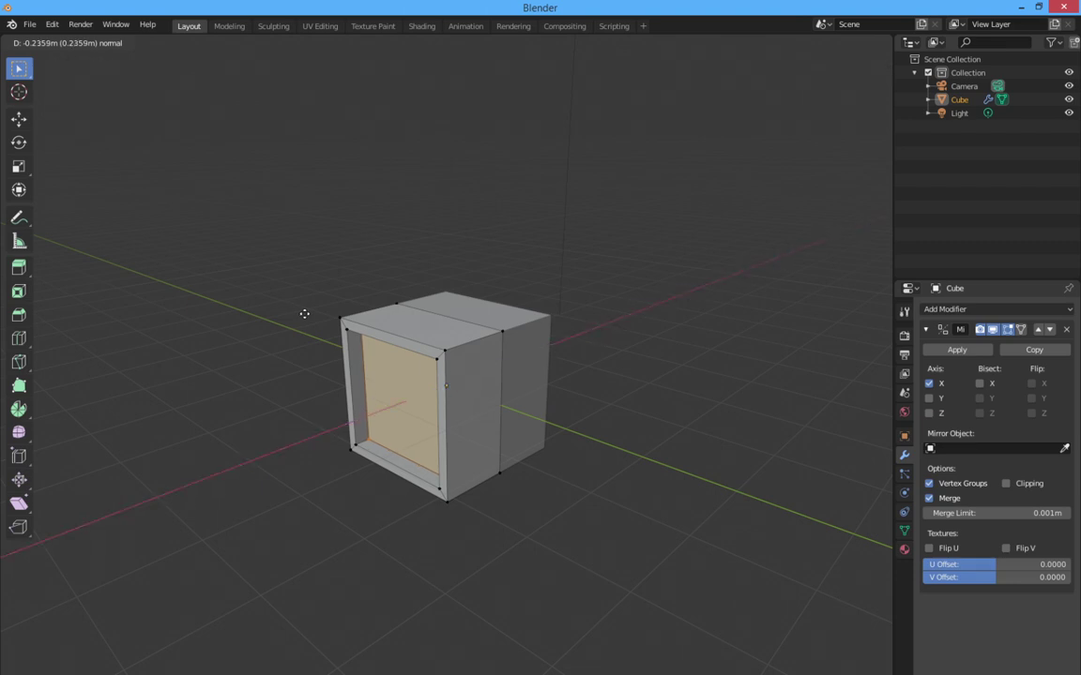
{"action": "key", "text": "e"}
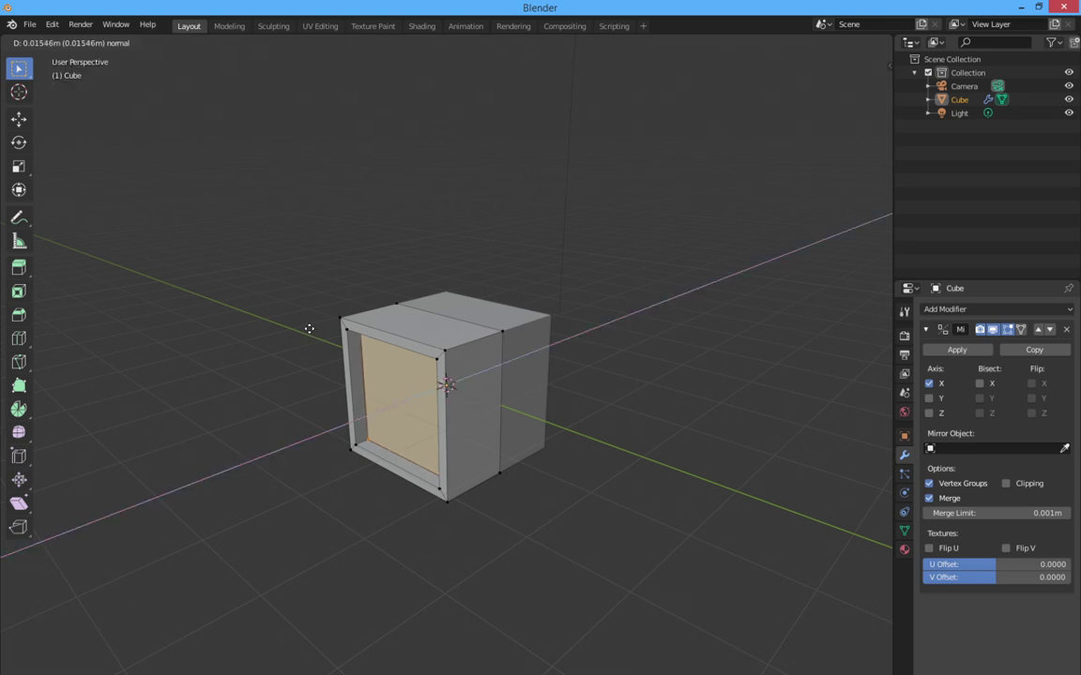
{"action": "left_click", "coordinate": [310, 329]}
{"action": "key", "text": "i"}
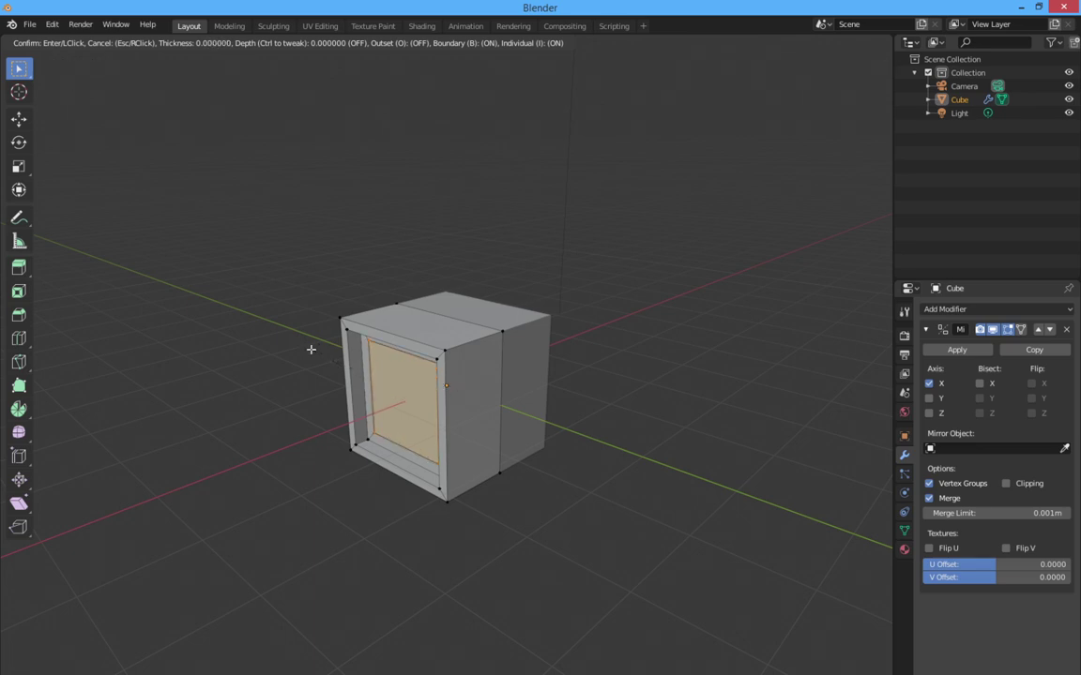
{"action": "key", "text": "Escape"}
Extrude the recessed face outward along its normal, well past the cube's side, to form a narrower long block.
{"action": "key", "text": "e"}
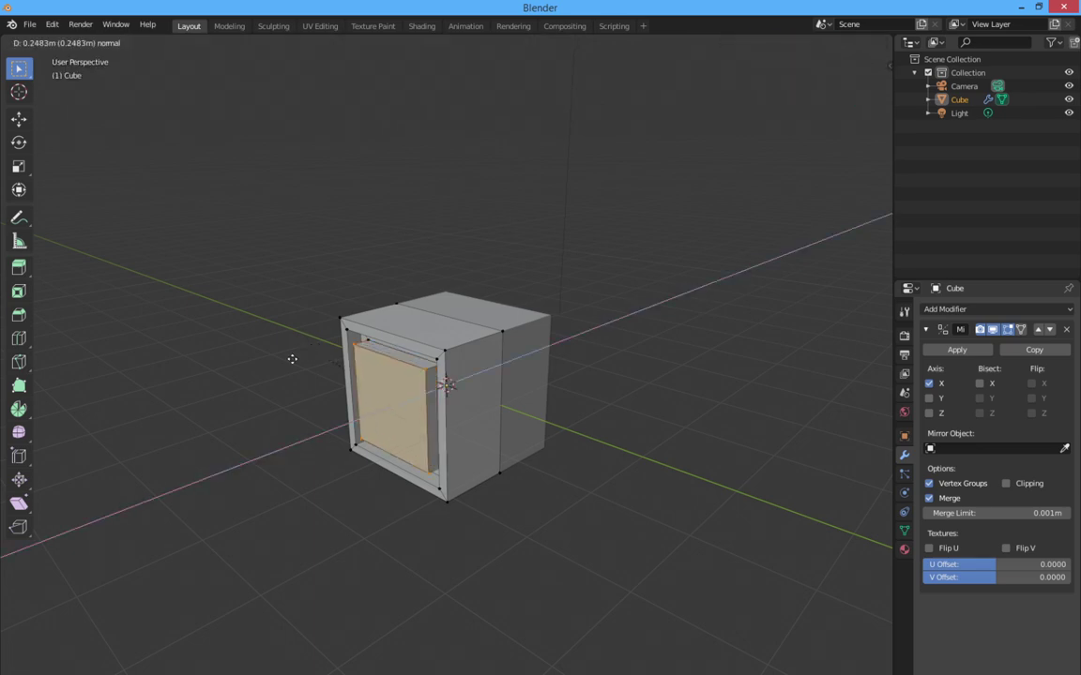
{"action": "left_click", "coordinate": [173, 397]}
{"action": "key", "text": "e"}
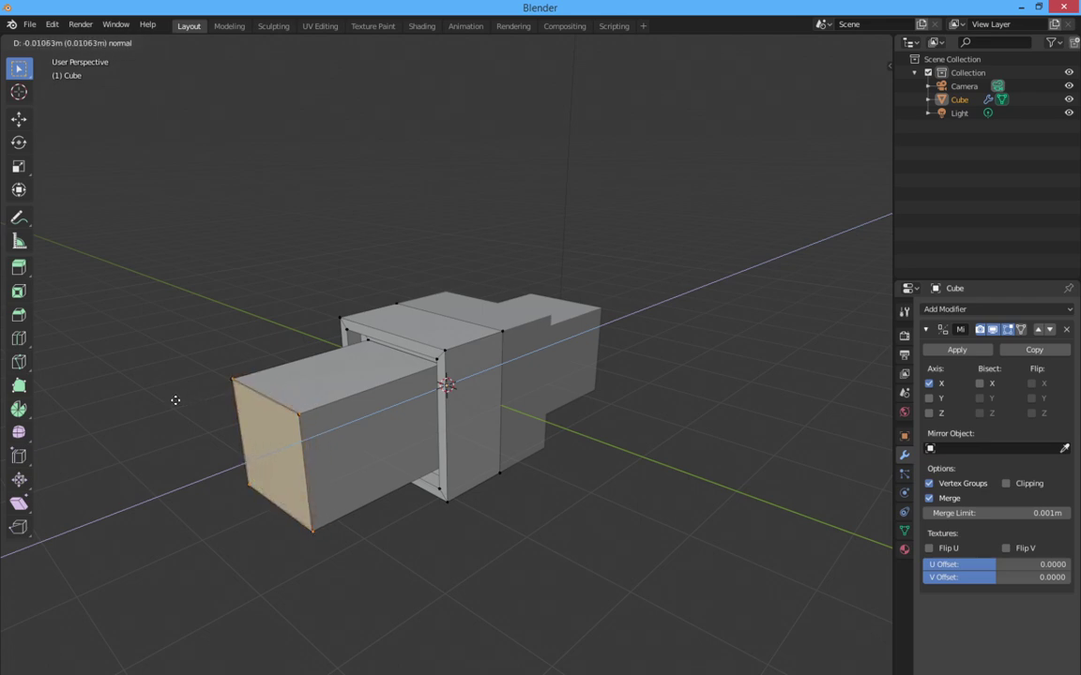
{"action": "left_click", "coordinate": [175, 400]}
Inset the long block's end face and extrude the inner face back into the block as a recess.
{"action": "key", "text": "i"}
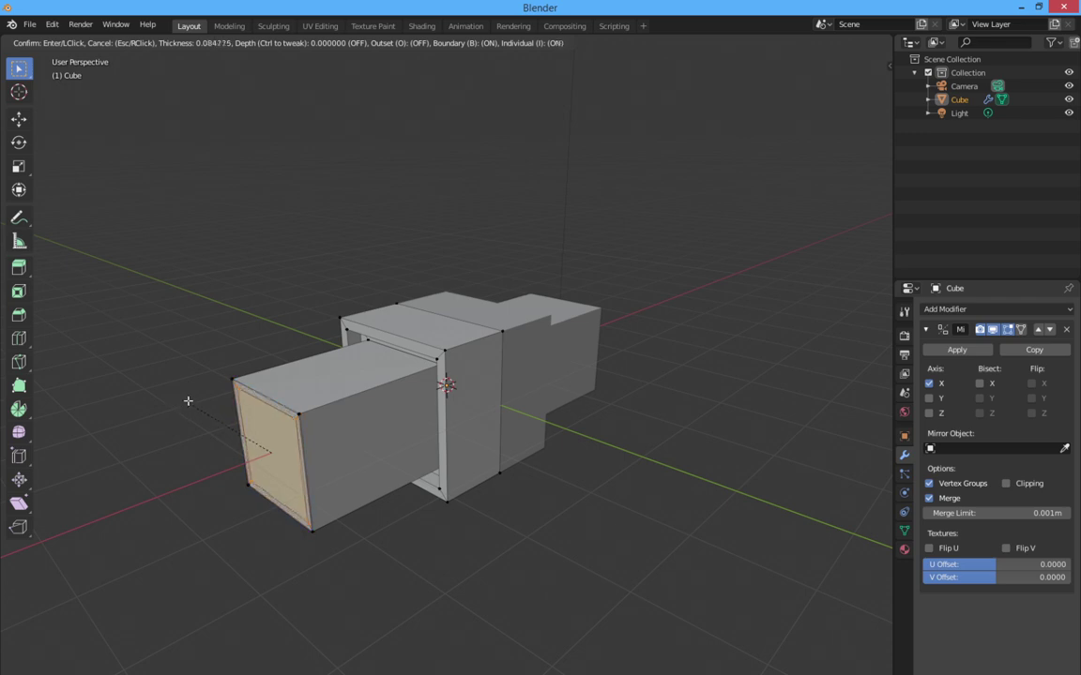
{"action": "key", "text": "i"}
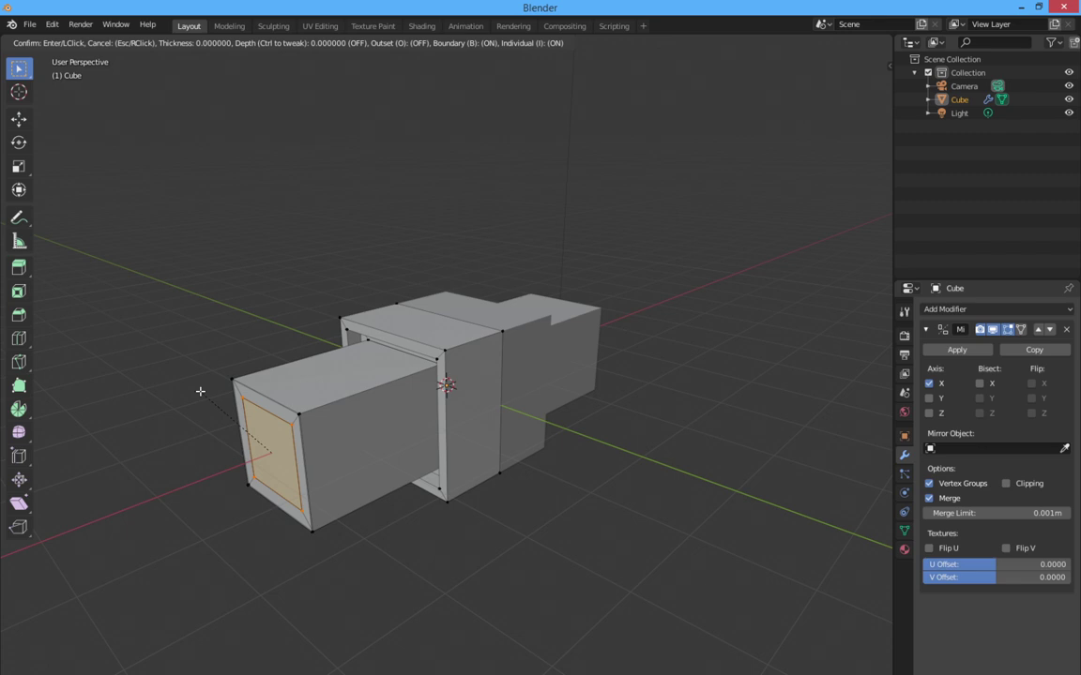
{"action": "left_click", "coordinate": [200, 391]}
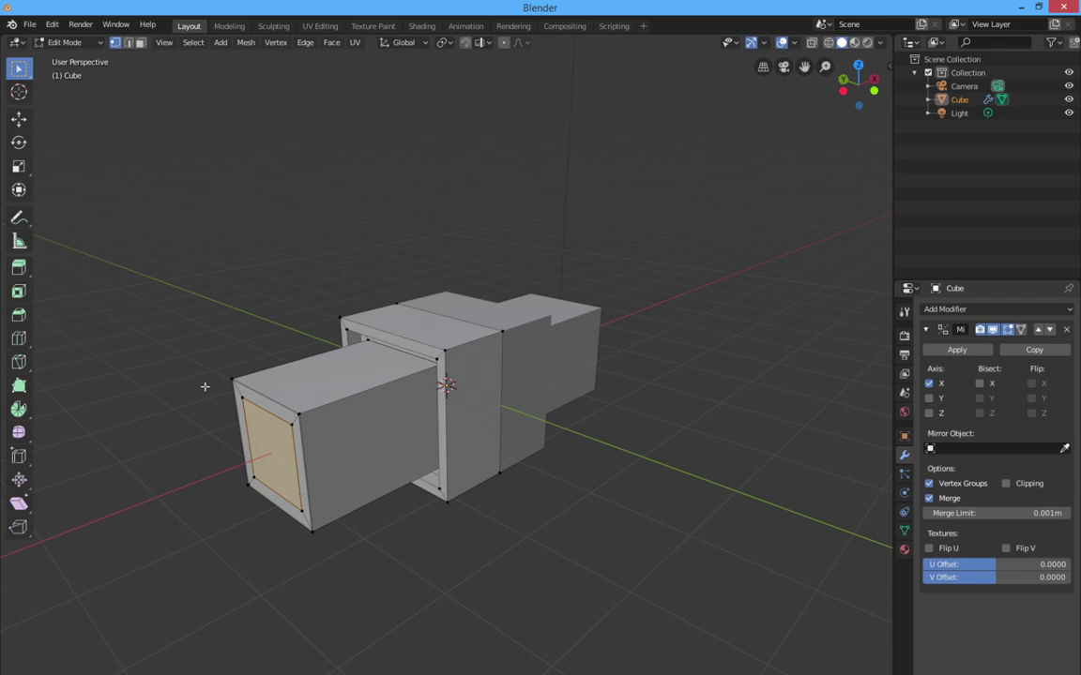
{"action": "key", "text": "i"}
{"action": "left_click", "coordinate": [220, 382]}
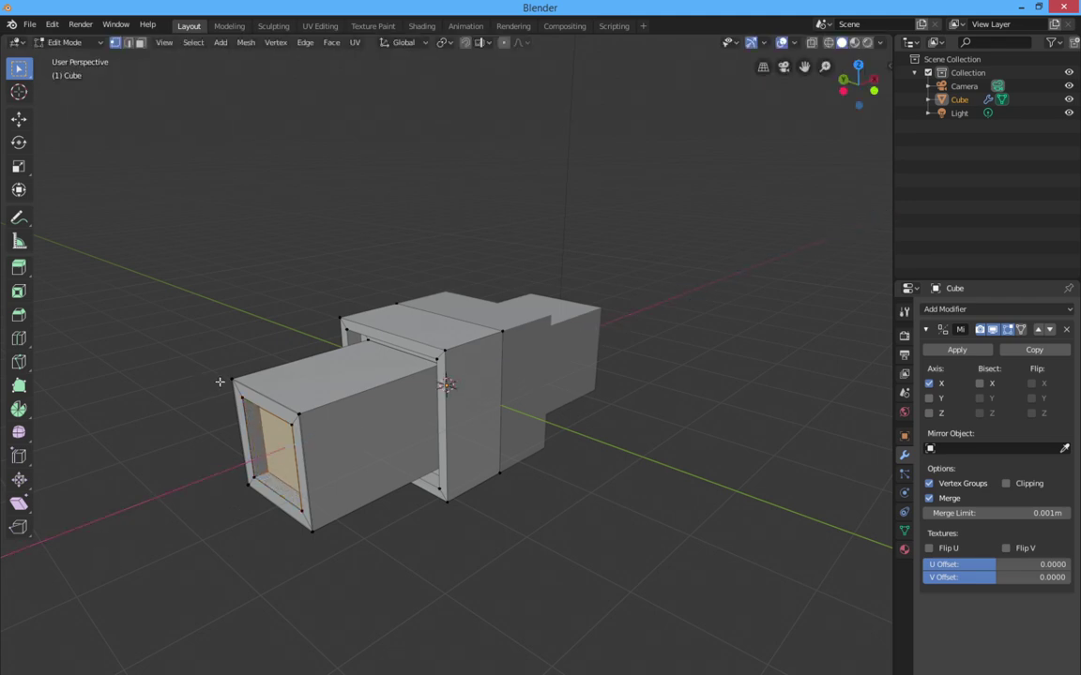
Inset the recessed end face by about 0.14 m and extrude it outward past the block's end as a third, narrower tier.
{"action": "key", "text": "i"}
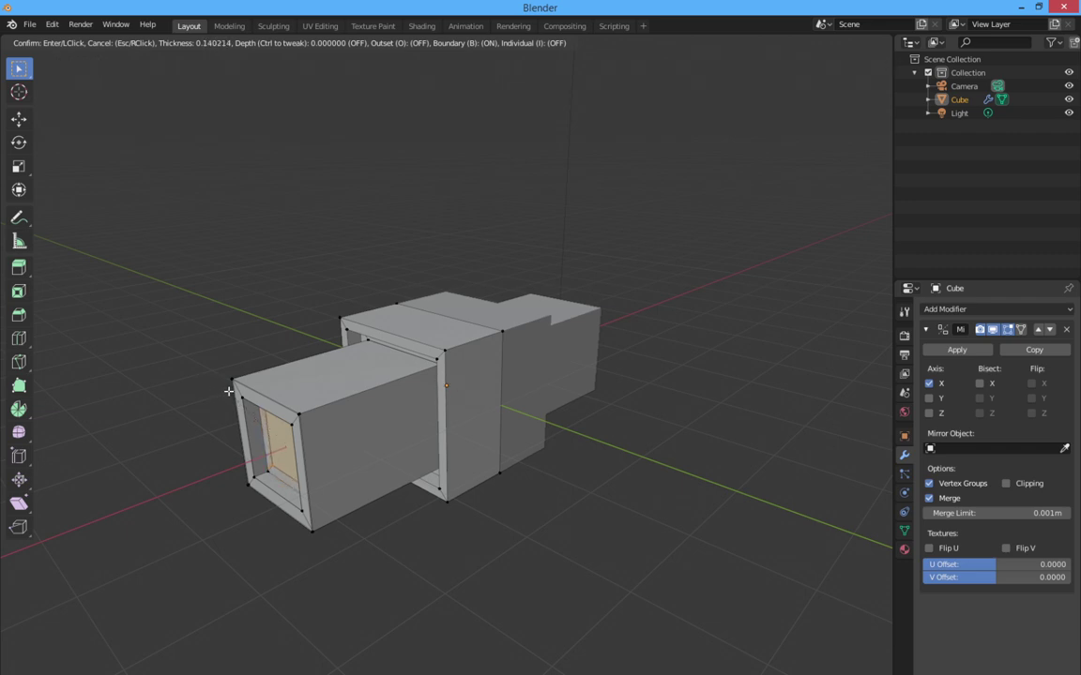
{"action": "left_click", "coordinate": [227, 392]}
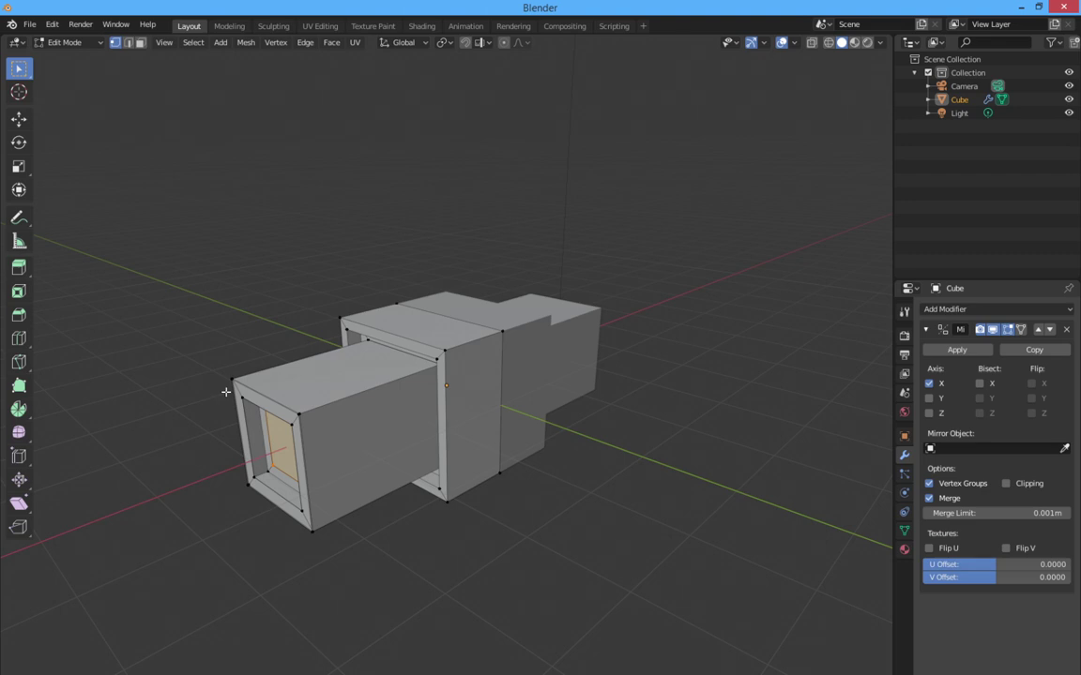
{"action": "key", "text": "e"}
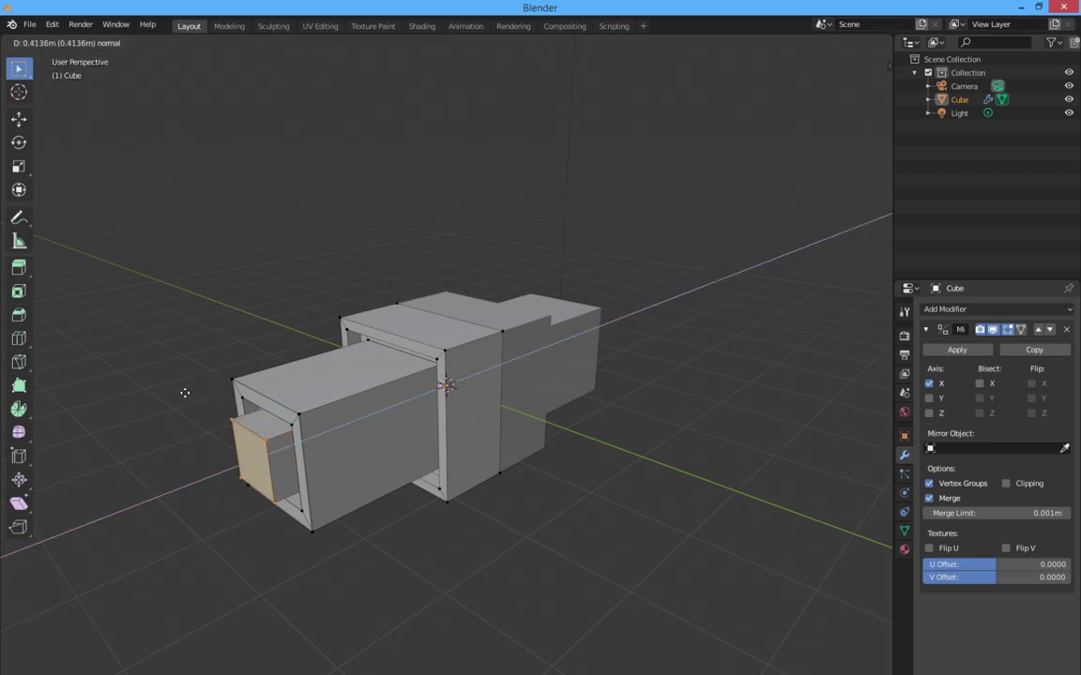
{"action": "left_click", "coordinate": [79, 387]}
{"action": "middle_click_drag", "start_coordinate": [140, 386], "coordinate": [207, 405]}
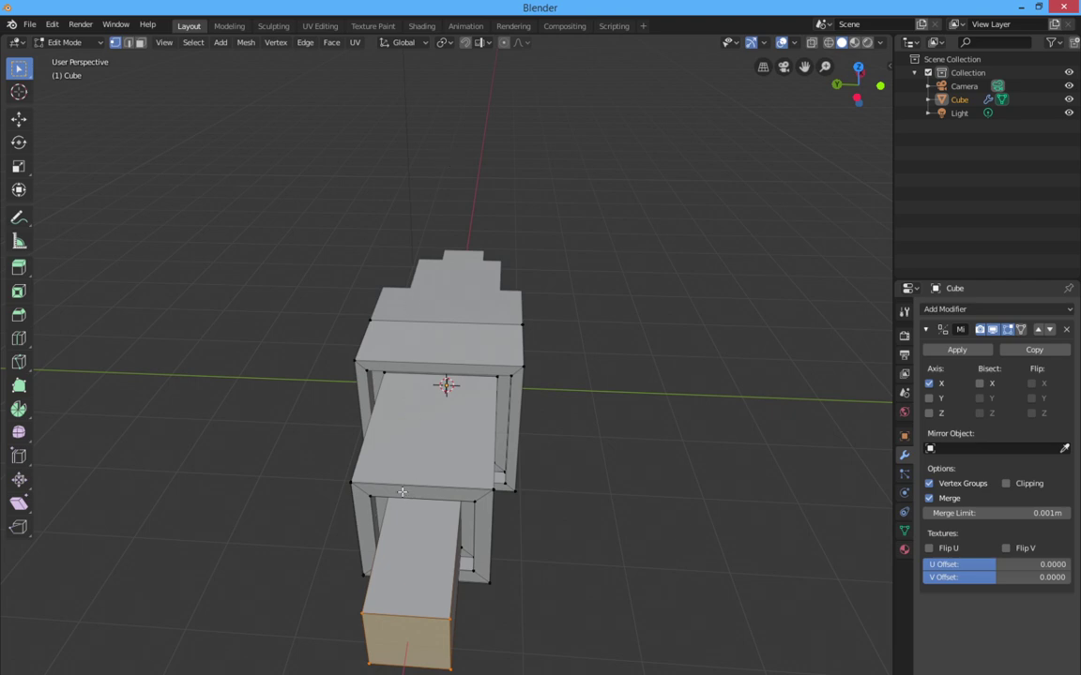
{"action": "middle_click_drag", "start_coordinate": [402, 491], "coordinate": [331, 484]}
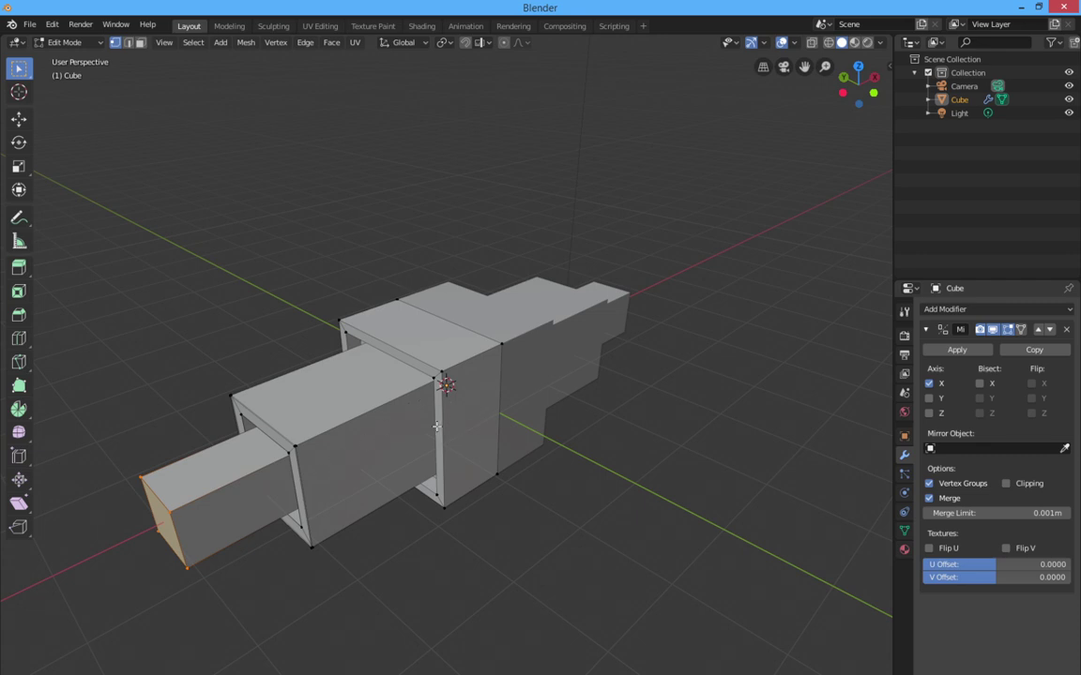
Undo the third tier's extrusion and insets back to the long block's plain end face.
{"action": "key", "text": "ctrl+z"}
{"action": "key", "text": "ctrl+z"}
{"action": "key", "text": "ctrl+z"}
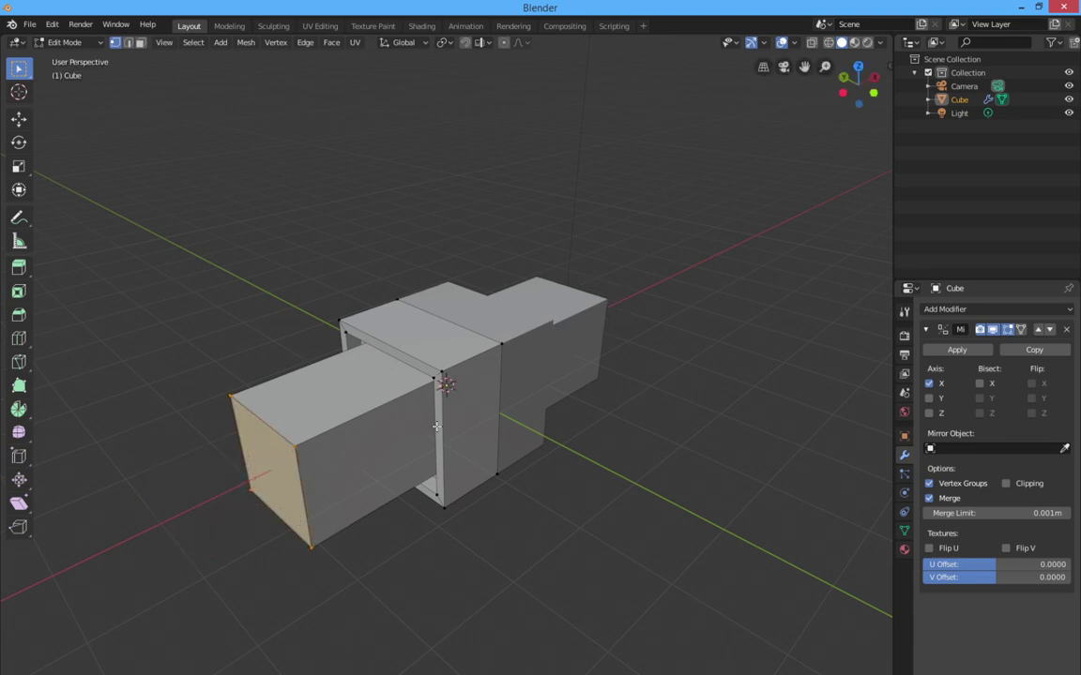
Undo the long block's extrusion, the recess and the inset back to the plain mirrored half cube.
{"action": "key", "text": "ctrl+z"}
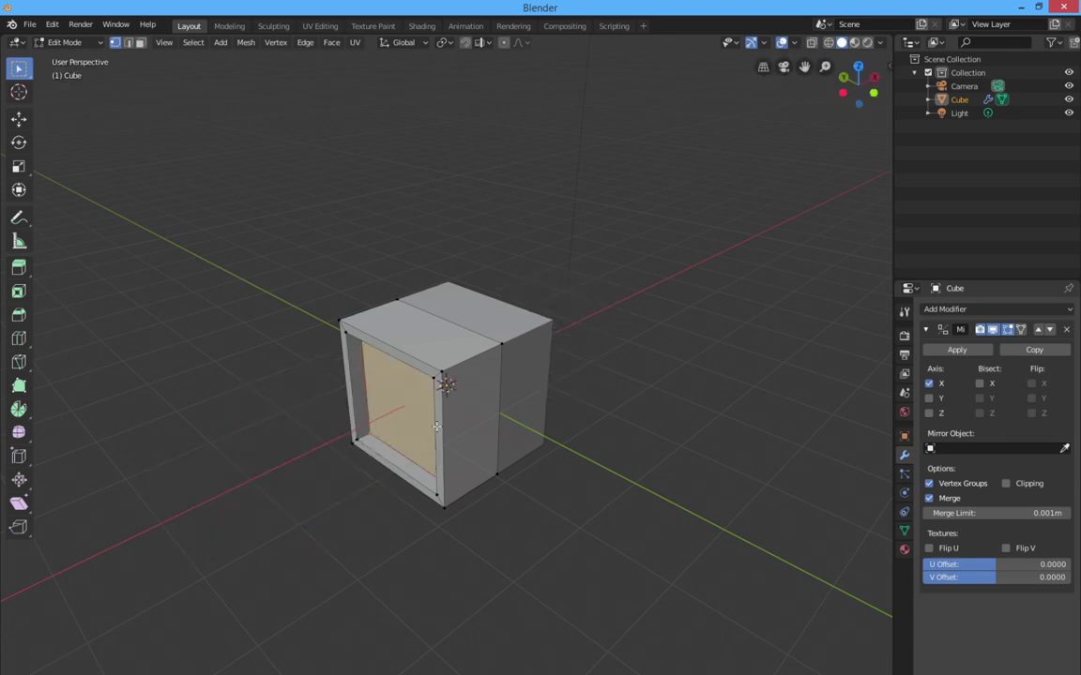
{"action": "key", "text": "ctrl+z"}
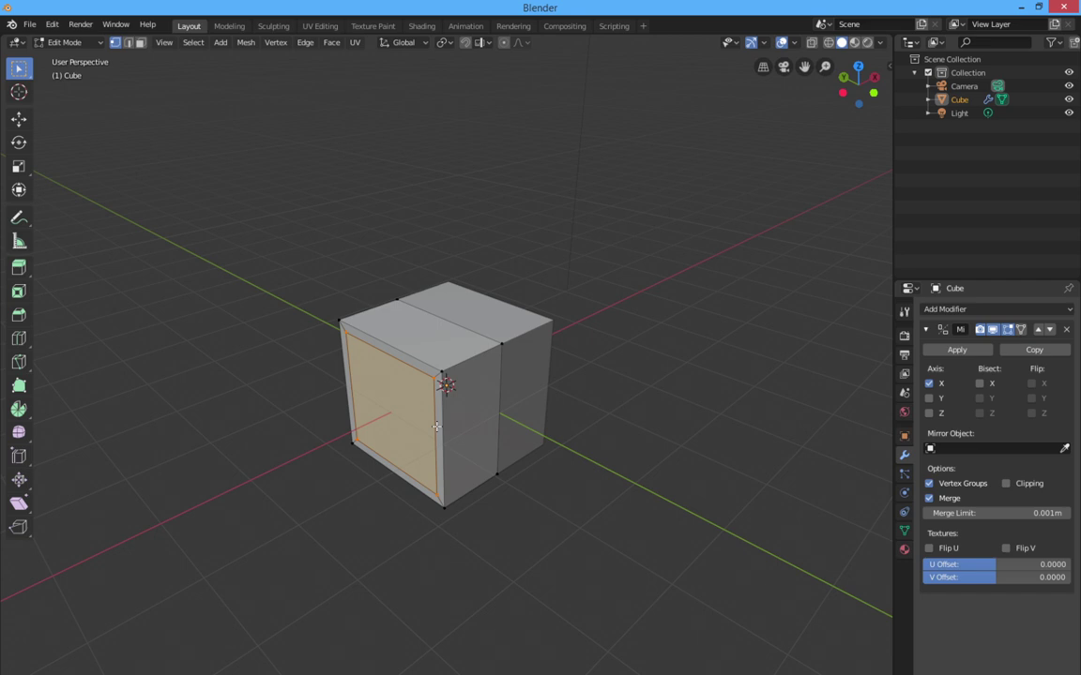
{"action": "key", "text": "ctrl+z"}
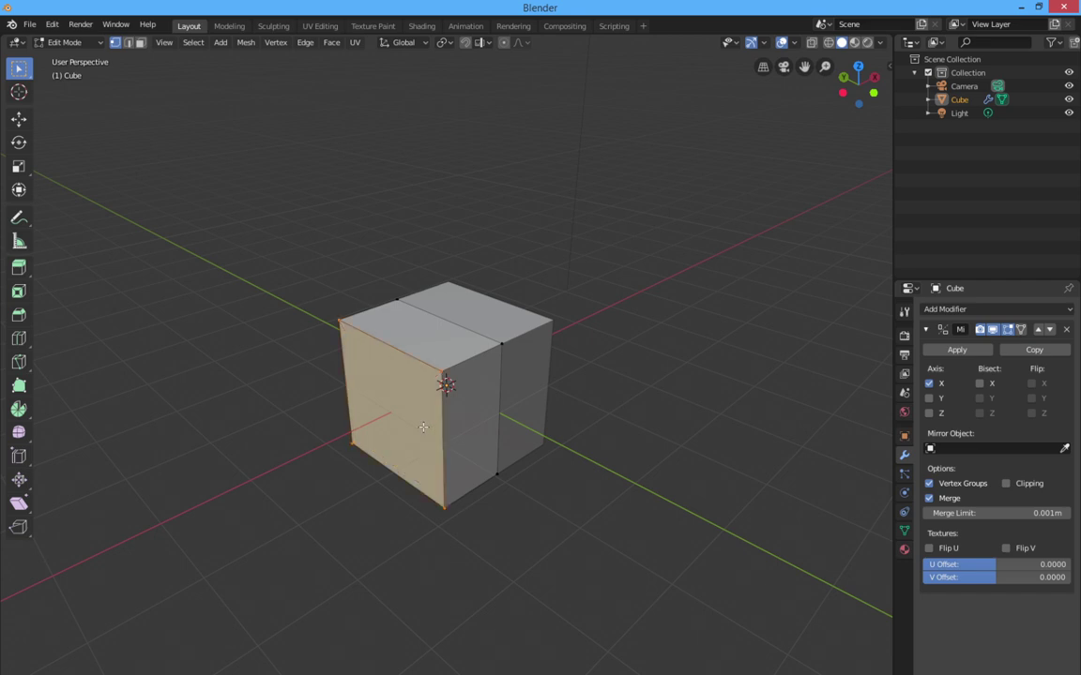
Add a centred loop cut along the X axis that splits the half cube into two equal parts.
{"action": "left_click", "coordinate": [21, 339]}
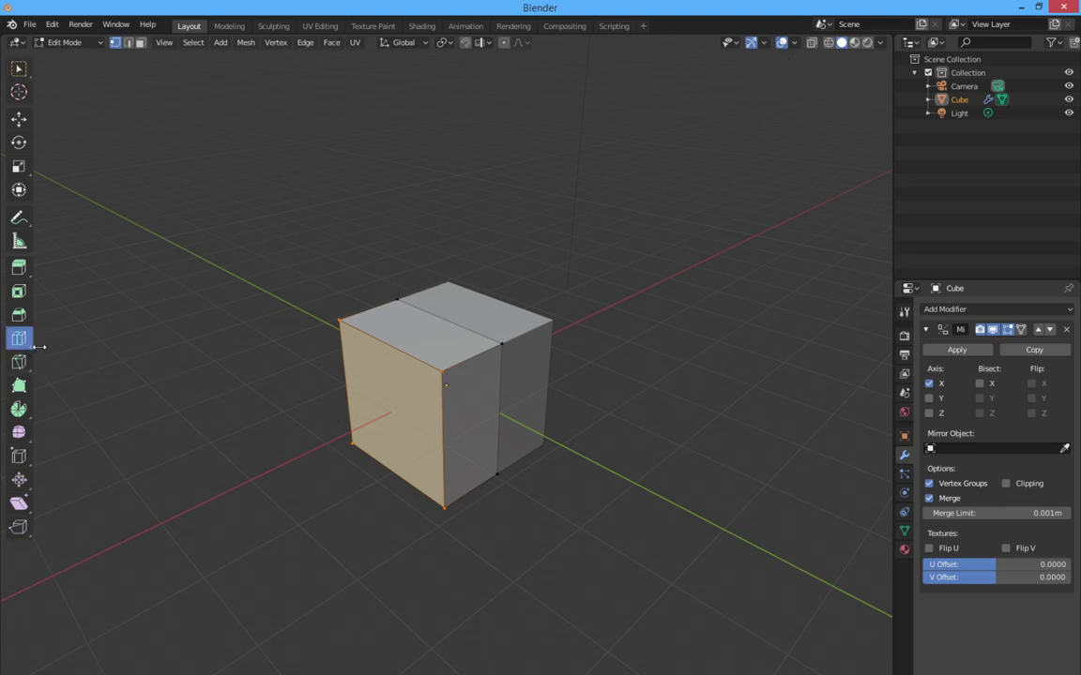
{"action": "left_click", "coordinate": [414, 300]}
{"action": "middle_click_drag", "start_coordinate": [418, 306], "coordinate": [478, 356]}
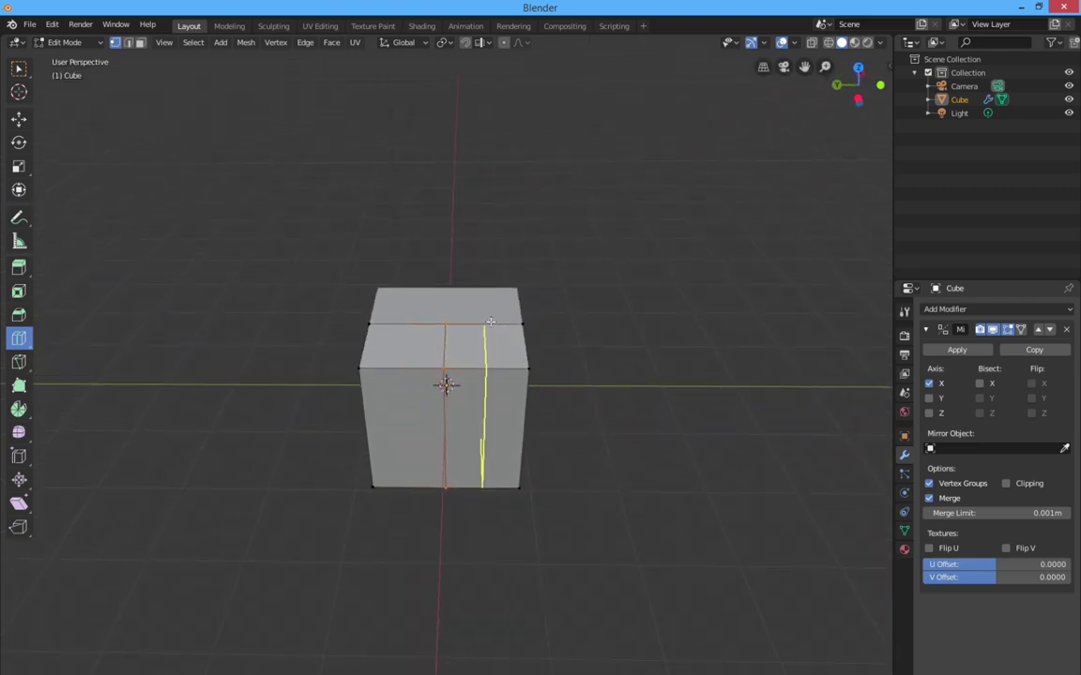
{"action": "left_click", "coordinate": [19, 70]}
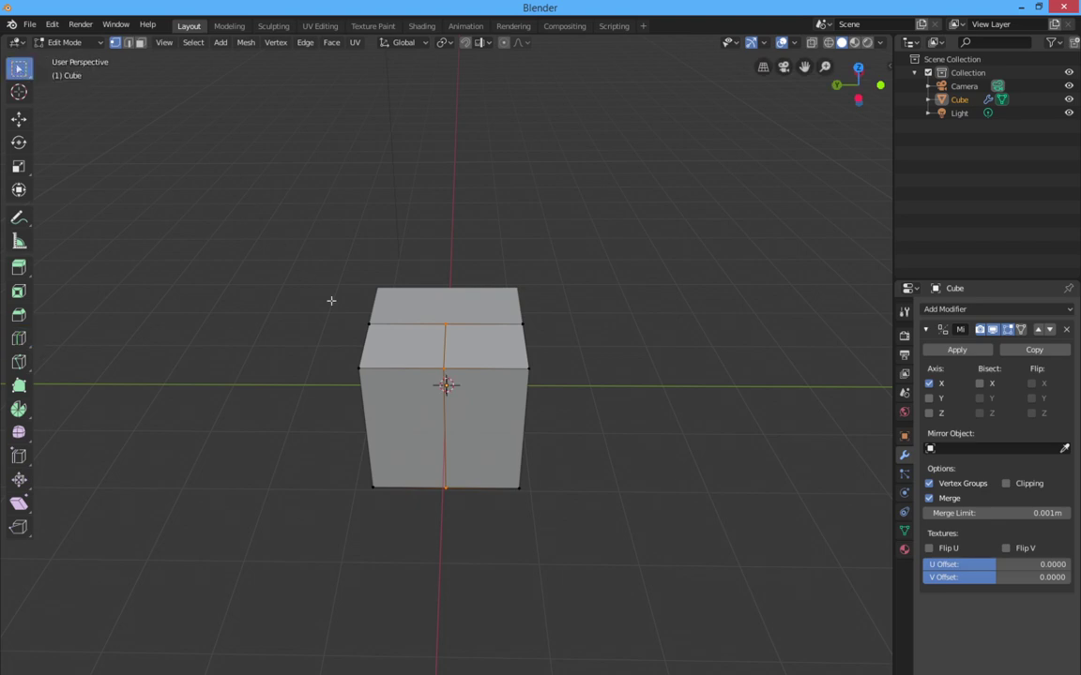
Delete the outer vertices on one side of the new centre cut so only a quarter block remains.
{"action": "mouse_move", "coordinate": [328, 300]}
{"action": "middle_mouse_down"}
{"action": "mouse_move", "coordinate": [335, 307]}
{"action": "mouse_move", "coordinate": [336, 284]}
{"action": "middle_mouse_up"}
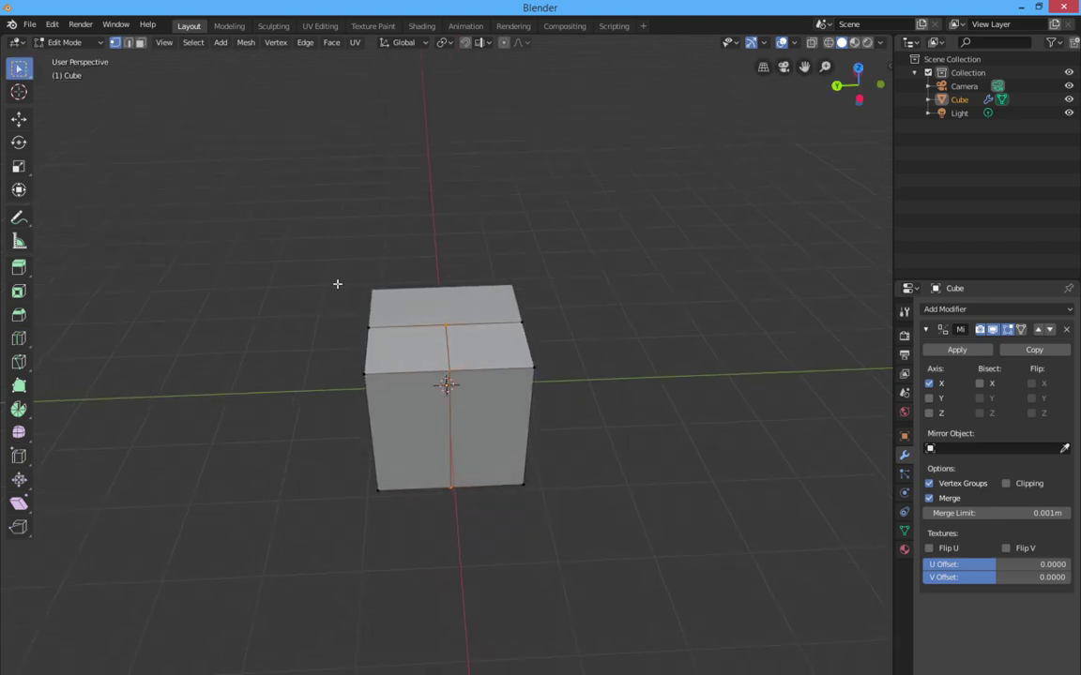
{"action": "left_click_drag", "start_coordinate": [338, 284], "coordinate": [402, 504]}
{"action": "right_click", "coordinate": [366, 417]}
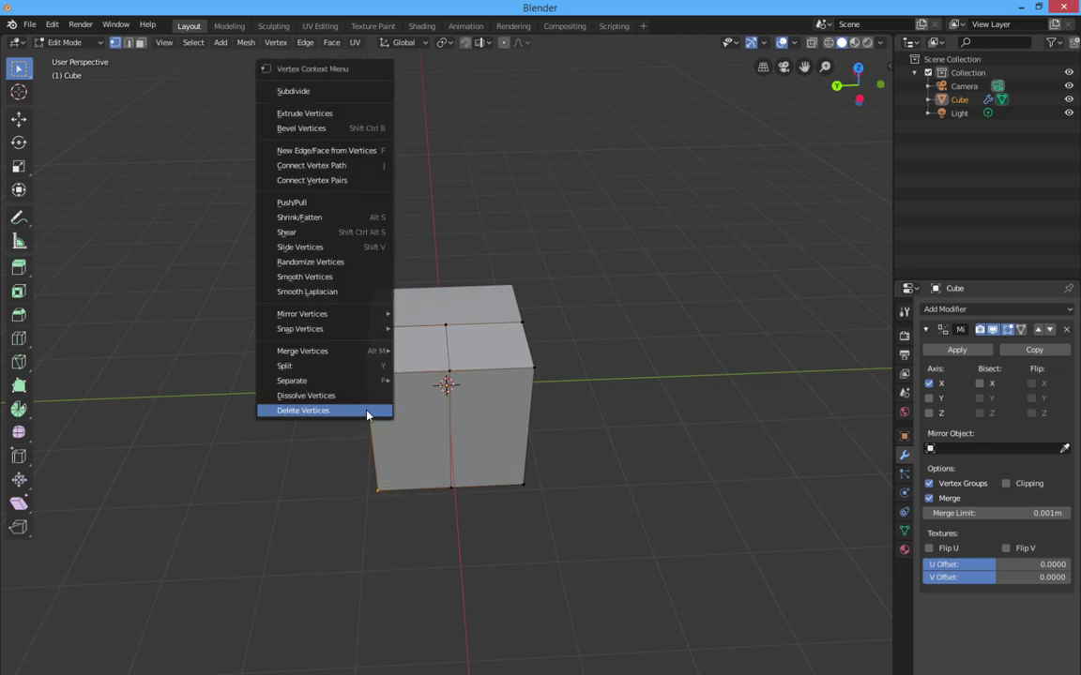
{"action": "left_click", "coordinate": [365, 417]}
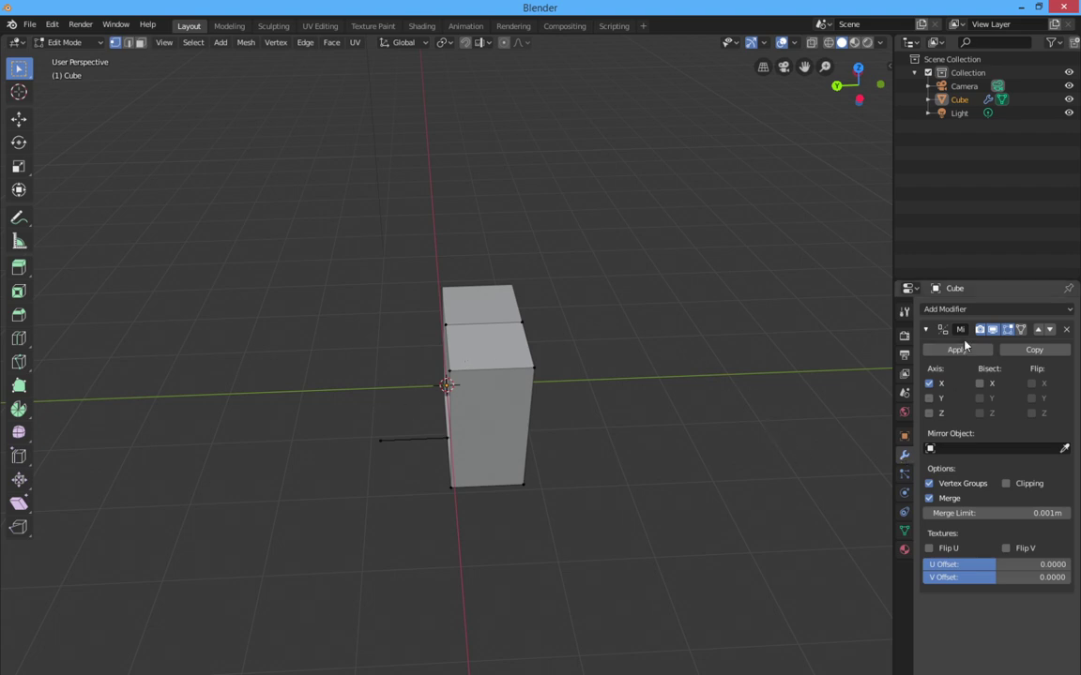
Add a second Mirror modifier and enable the Y axis on the first Mirror modifier.
{"action": "left_click", "coordinate": [942, 309]}
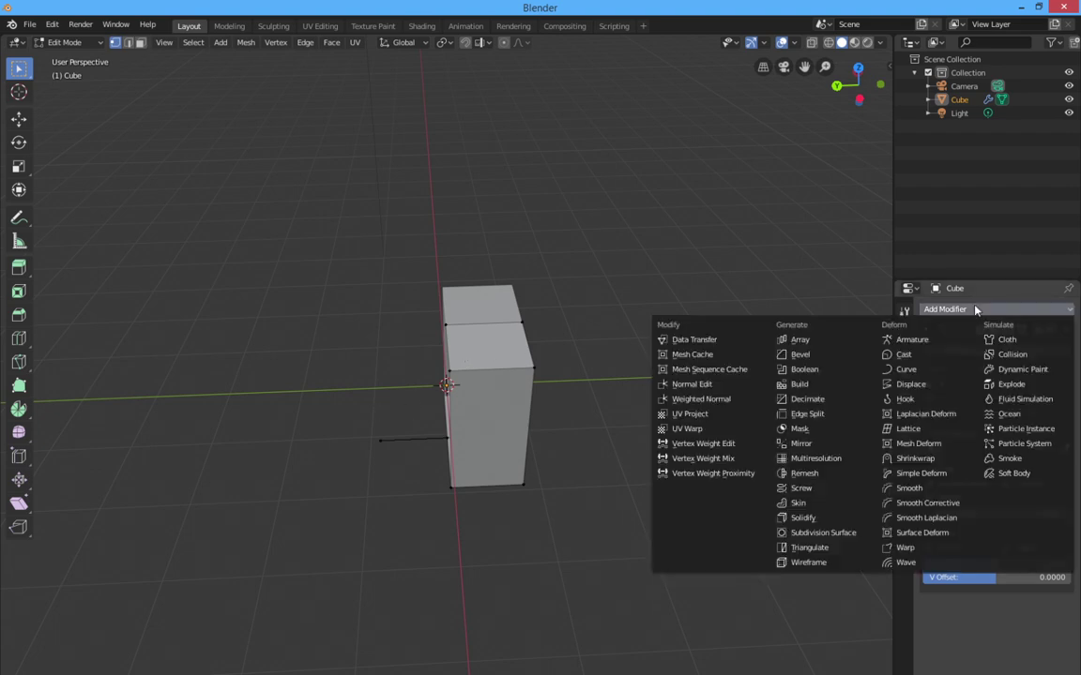
{"action": "left_click", "coordinate": [821, 445]}
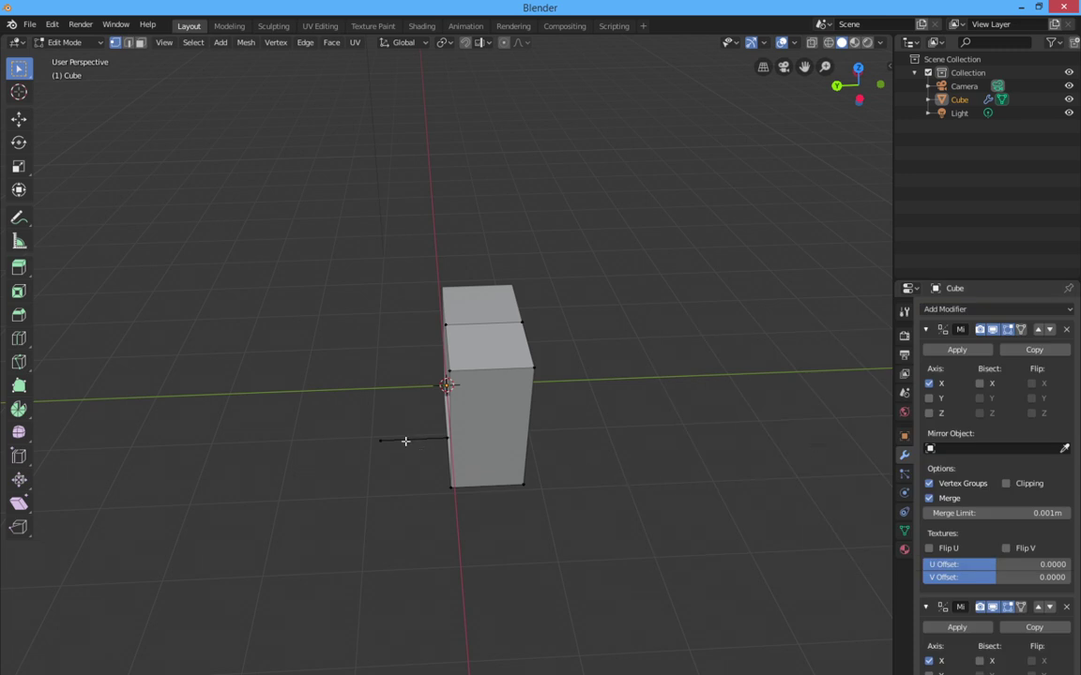
{"action": "left_click", "coordinate": [931, 400]}
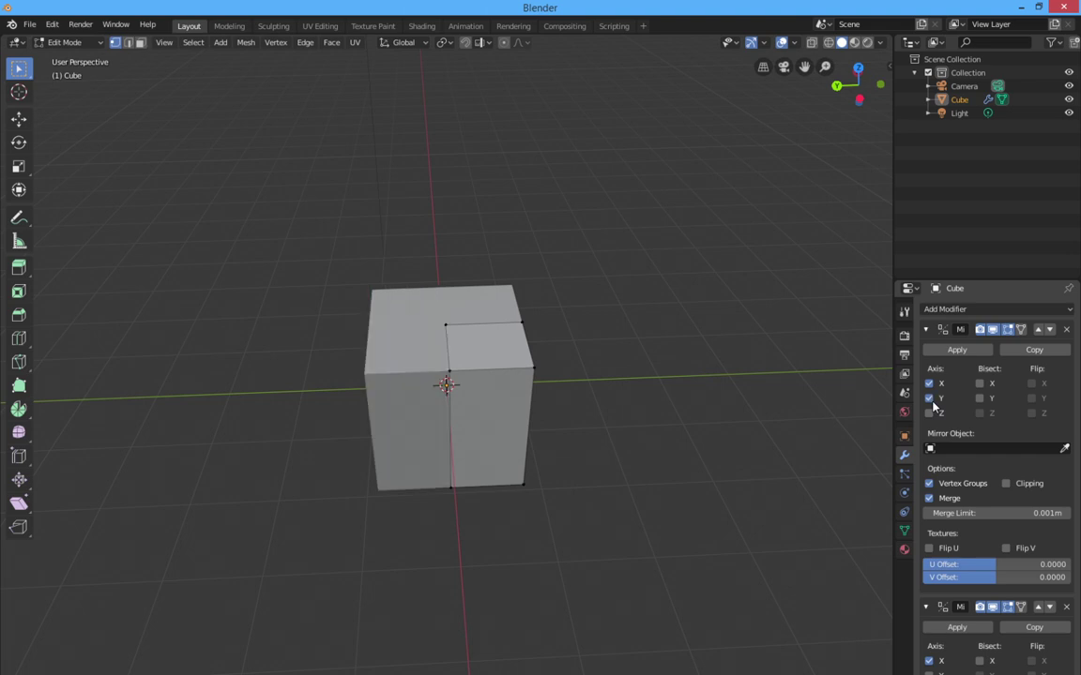
Try to inset the quarter block's outer X-side face with only part of its corner vertices selected.
{"action": "right_click", "coordinate": [609, 427]}
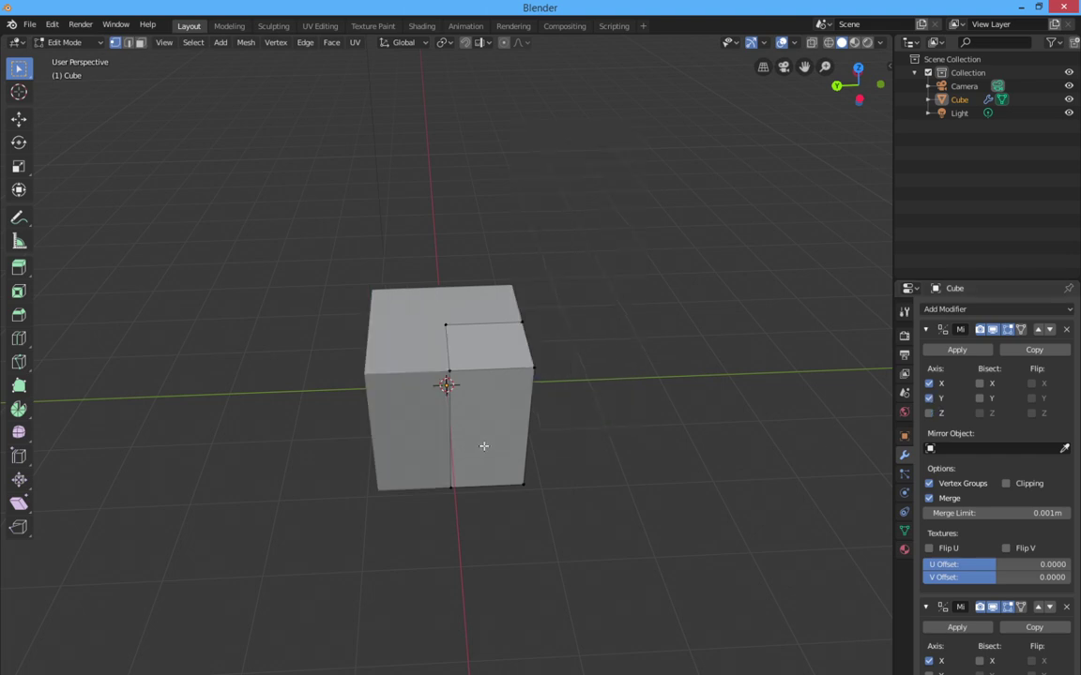
{"action": "middle_click_drag", "start_coordinate": [661, 446], "coordinate": [530, 462]}
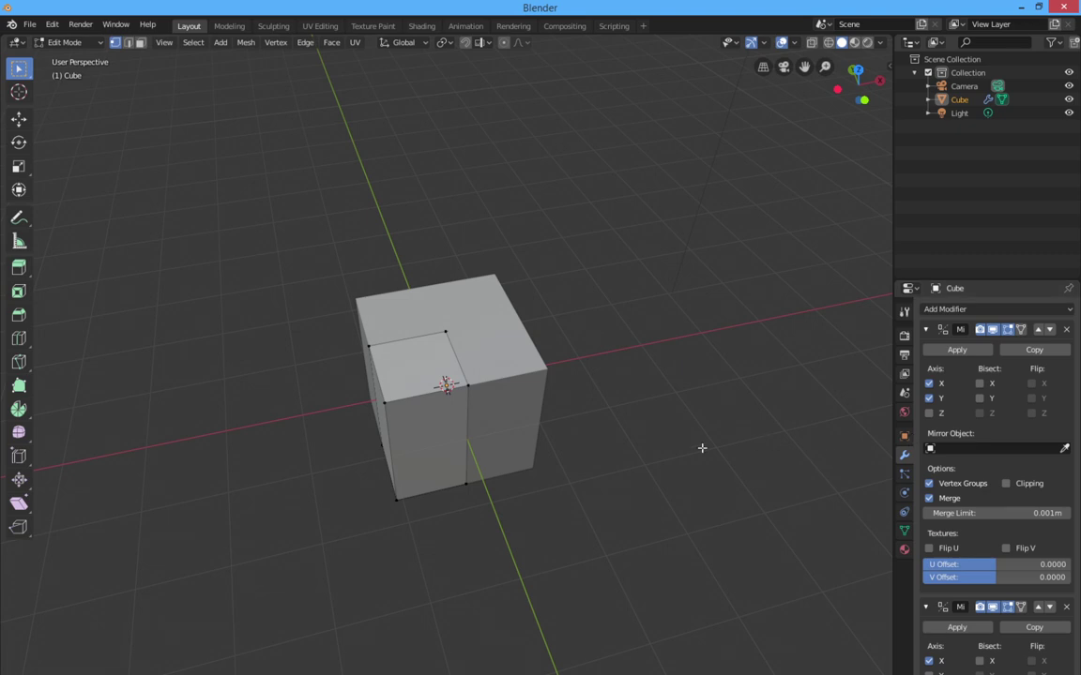
{"action": "middle_click_drag", "start_coordinate": [683, 448], "coordinate": [651, 410]}
{"action": "key", "text": "ctrl+r"}
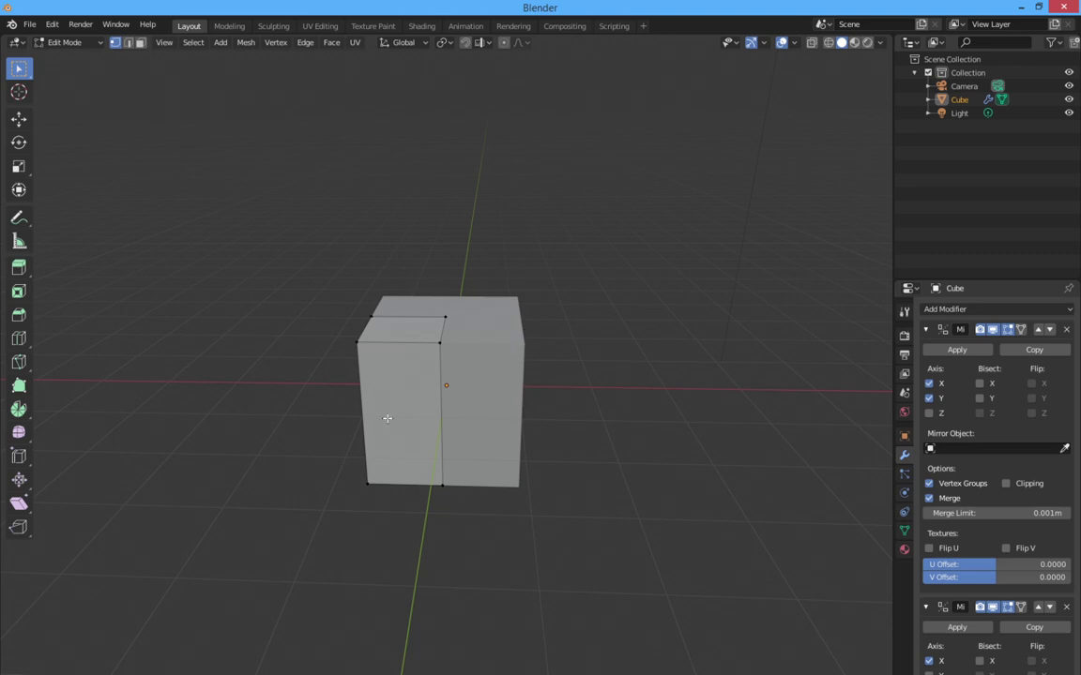
{"action": "key", "text": "shift+alt+z"}
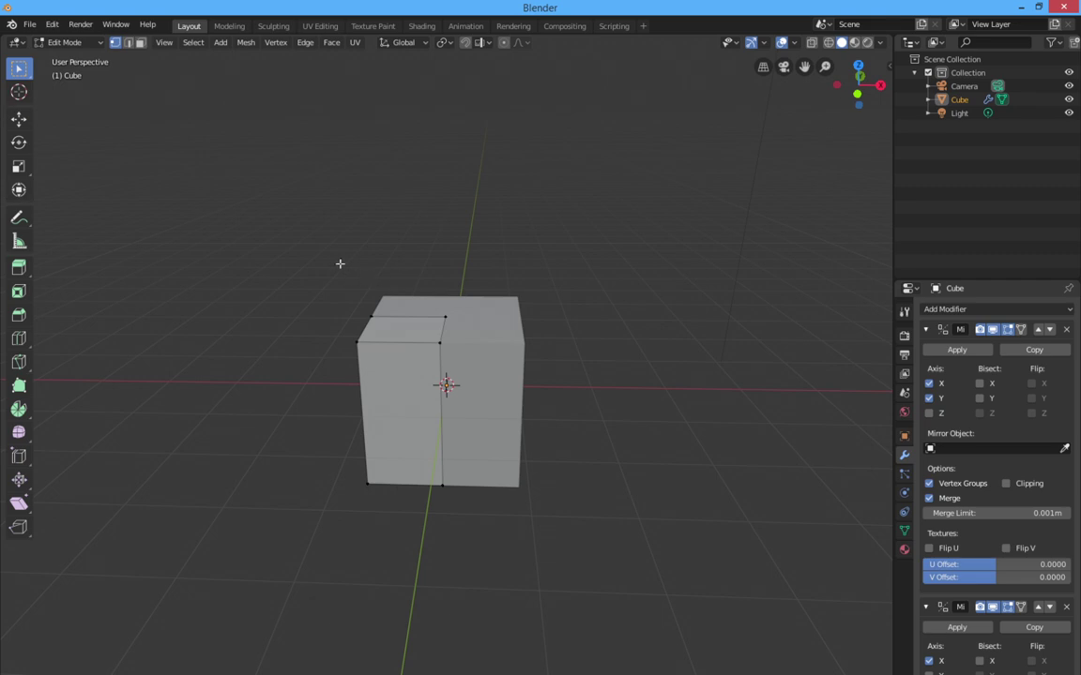
{"action": "left_click_drag", "start_coordinate": [336, 263], "coordinate": [405, 487]}
{"action": "middle_click_drag", "start_coordinate": [404, 482], "coordinate": [520, 470]}
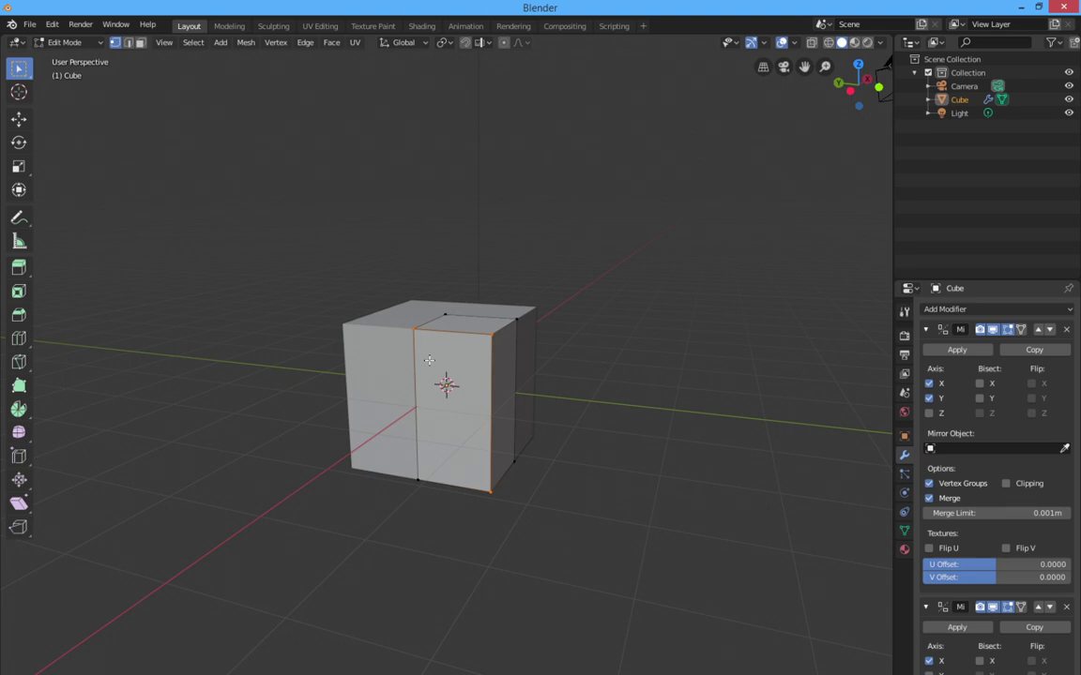
{"action": "key", "text": "i"}
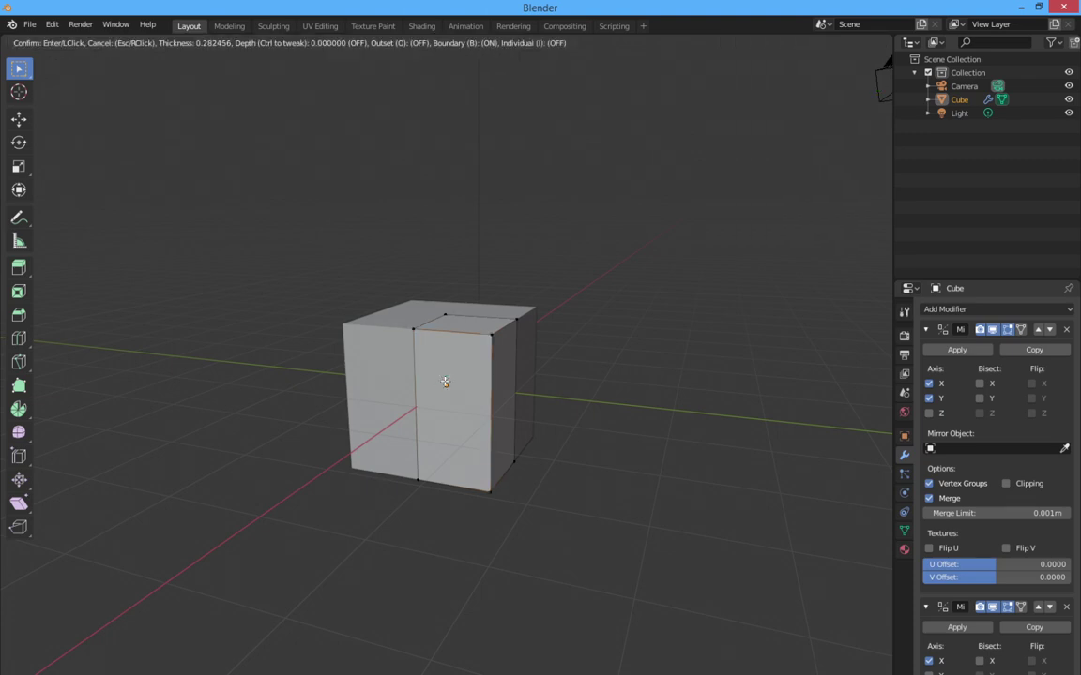
{"action": "left_click", "coordinate": [445, 382]}
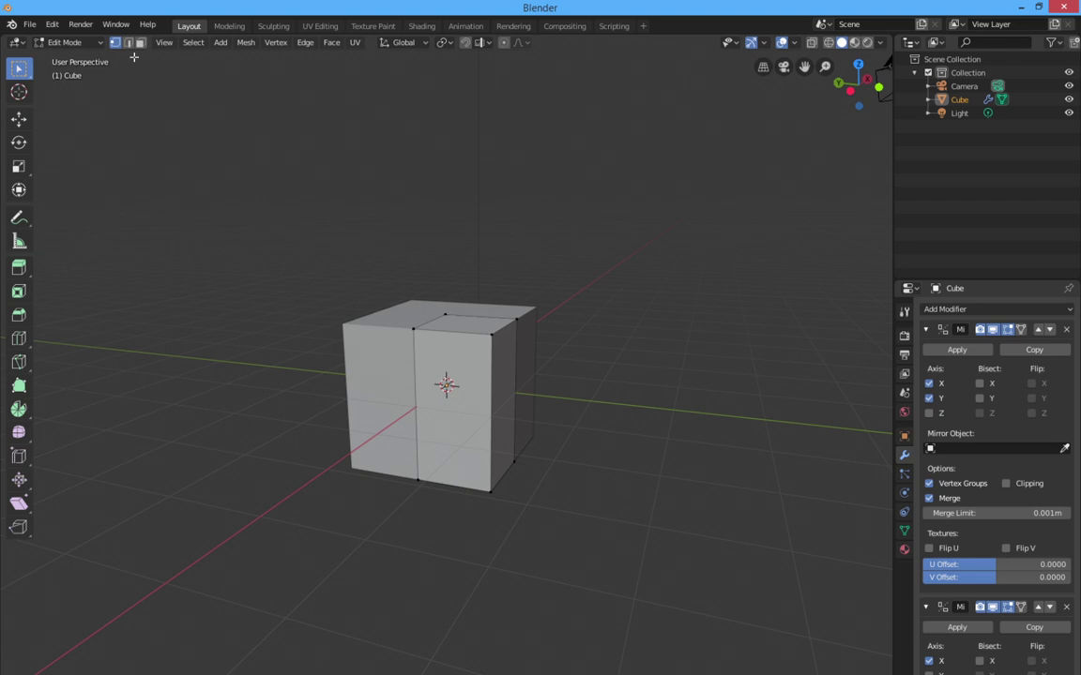
Select all four vertices of the quarter block's outer X-side face and inset it by about 0.12 m.
{"action": "middle_click_drag", "start_coordinate": [375, 286], "coordinate": [327, 303]}
{"action": "left_click_drag", "start_coordinate": [336, 292], "coordinate": [410, 514]}
{"action": "middle_click_drag", "start_coordinate": [386, 470], "coordinate": [461, 465]}
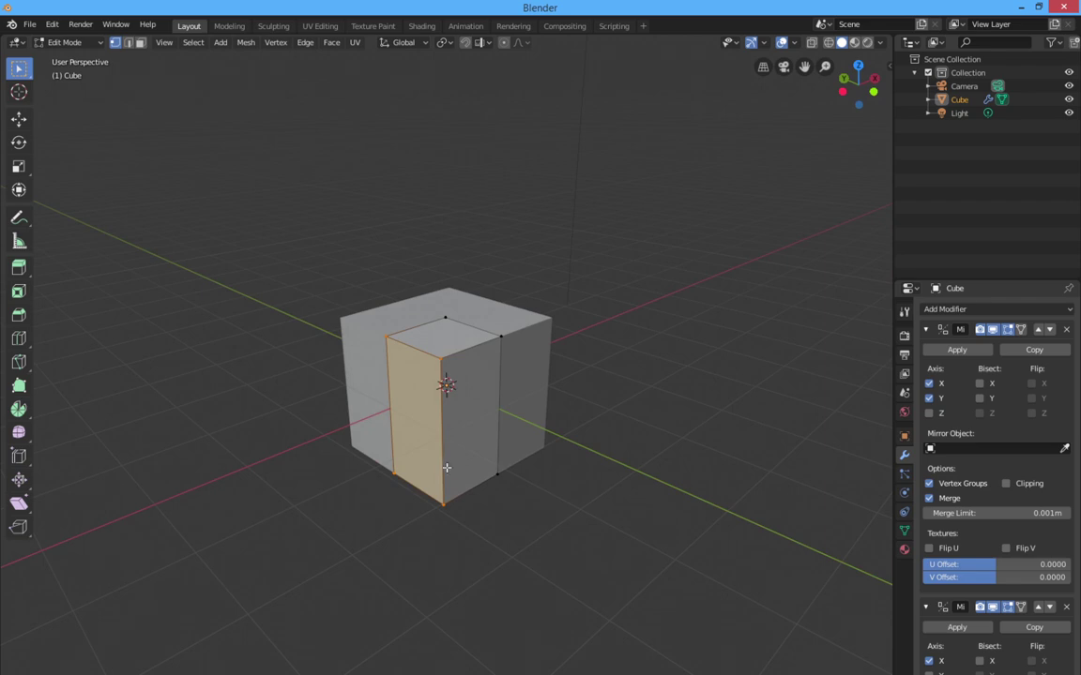
{"action": "key", "text": "i"}
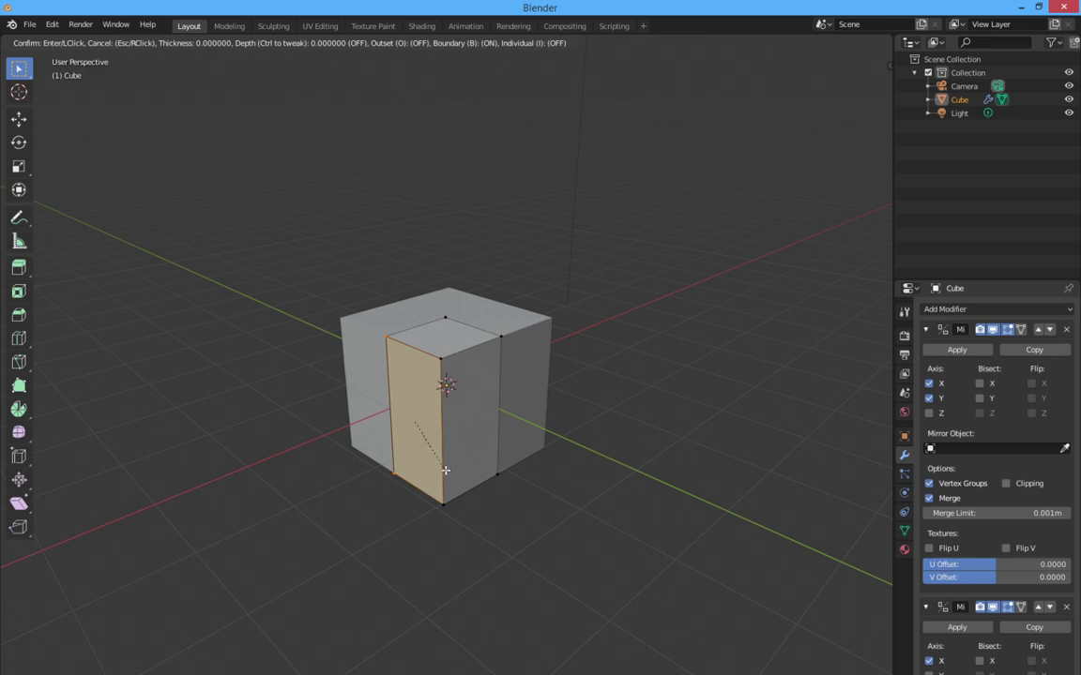
{"action": "key", "text": "i"}
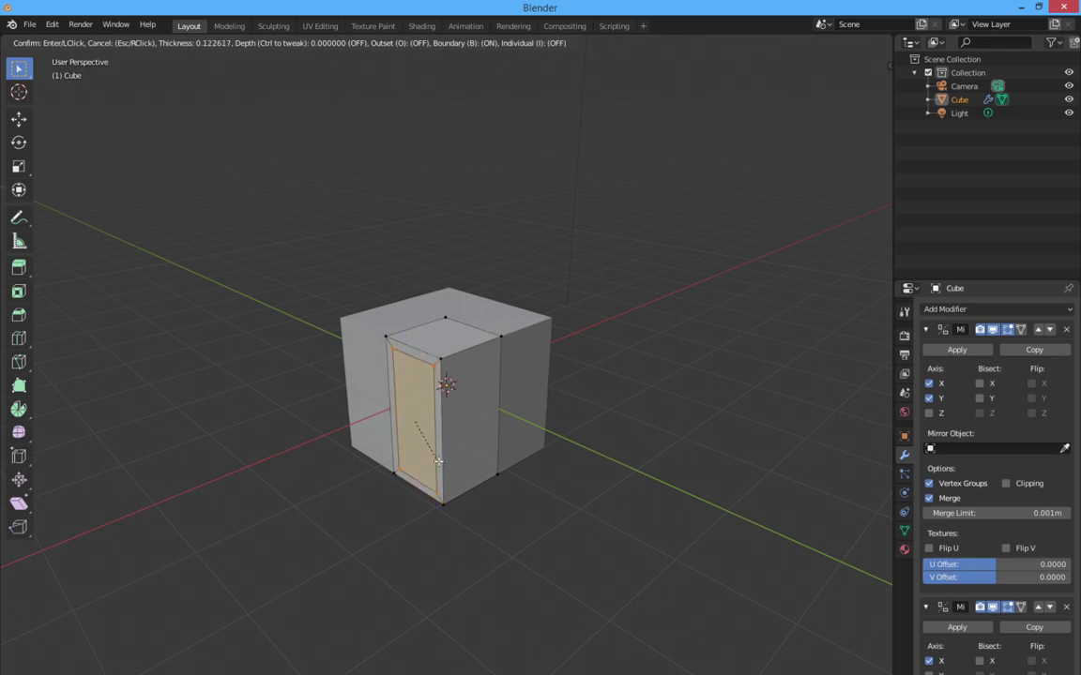
{"action": "key", "text": "i"}
{"action": "key", "text": "Escape"}
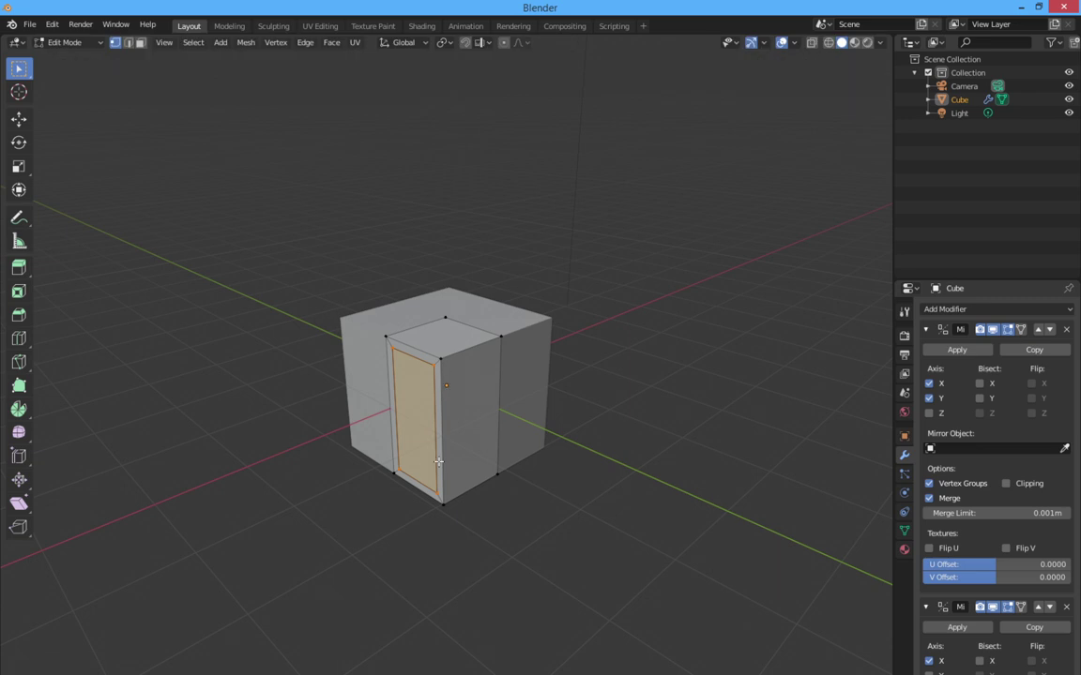
Extrude the inset face about 0.22 m inward along its normal as a recess.
{"action": "key", "text": "e"}
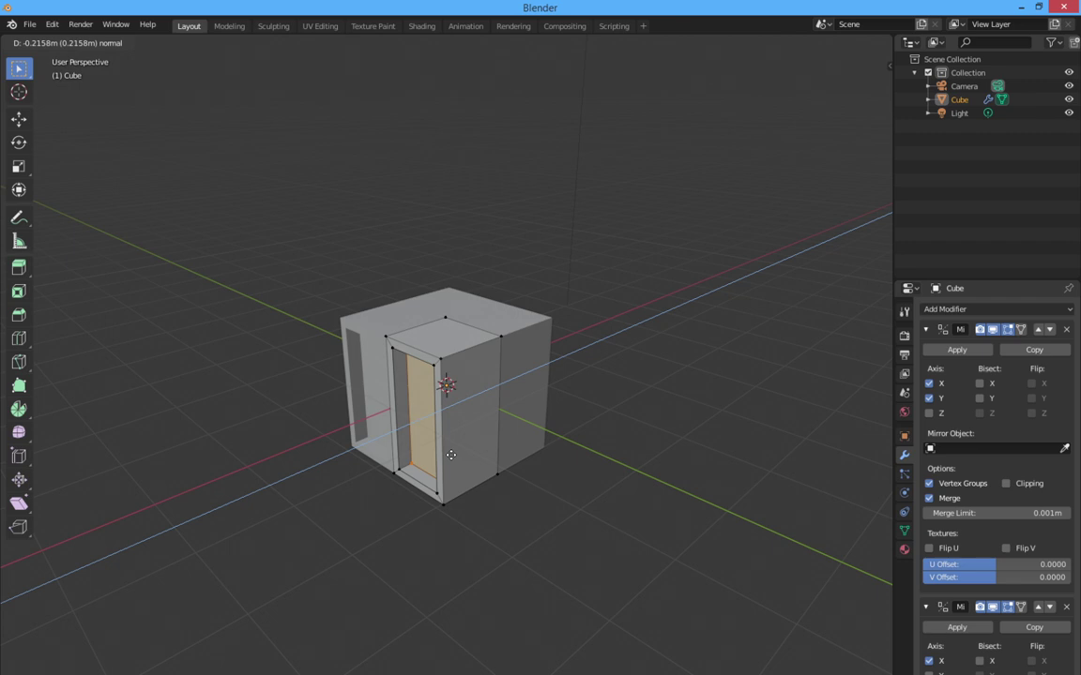
{"action": "left_click", "coordinate": [452, 455]}
{"action": "key", "text": "e"}
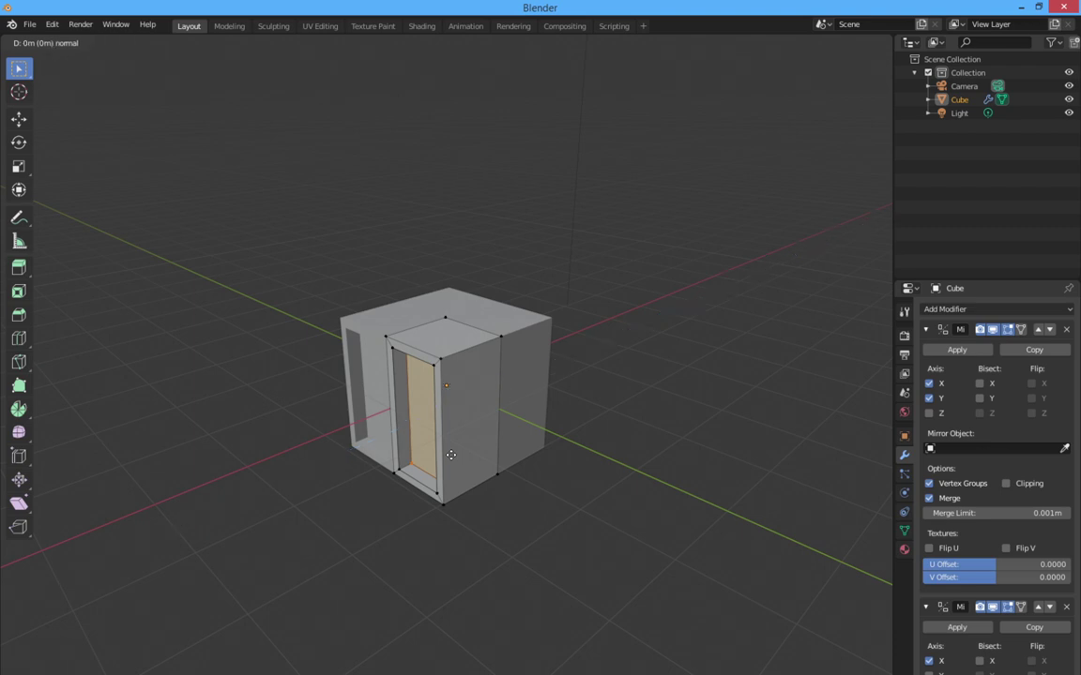
{"action": "key", "text": "Escape"}
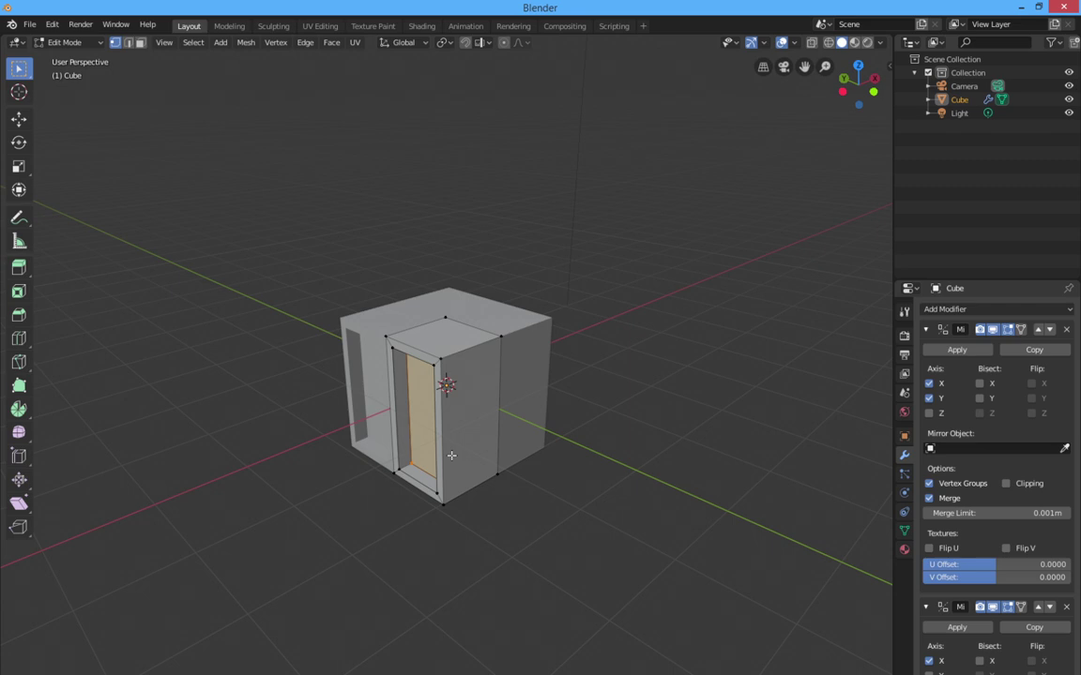
Inset the recessed face by about 0.1 m and extrude it outward about 1.25 m as a narrower tier.
{"action": "key", "text": "i"}
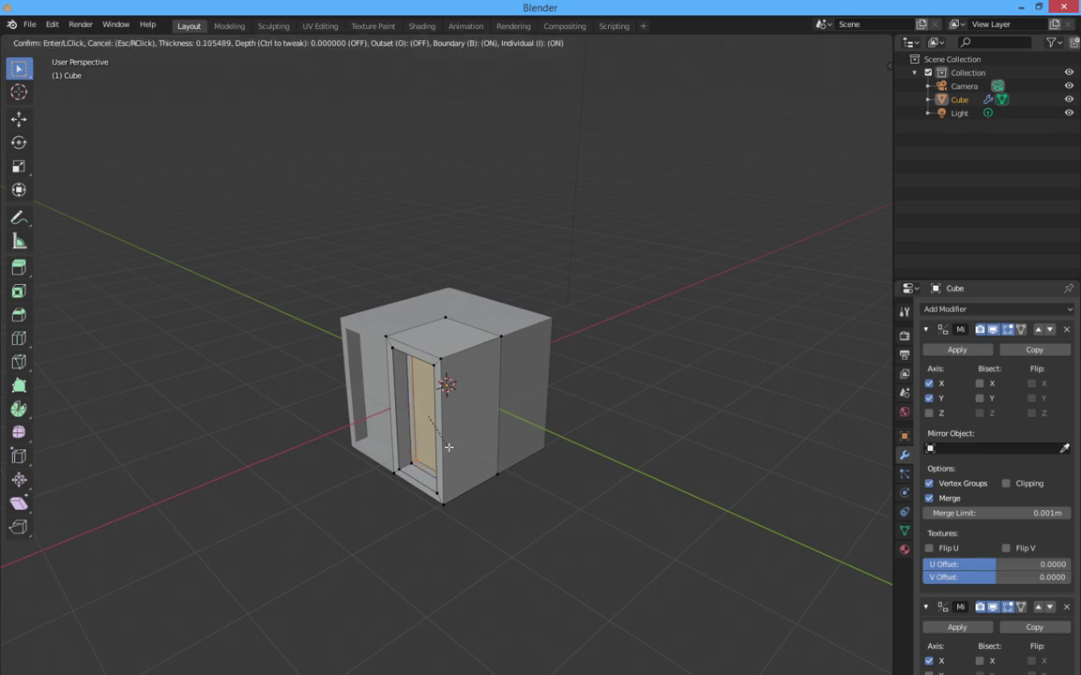
{"action": "key", "text": "i"}
{"action": "key", "text": "0"}
{"action": "key", "text": "Return"}
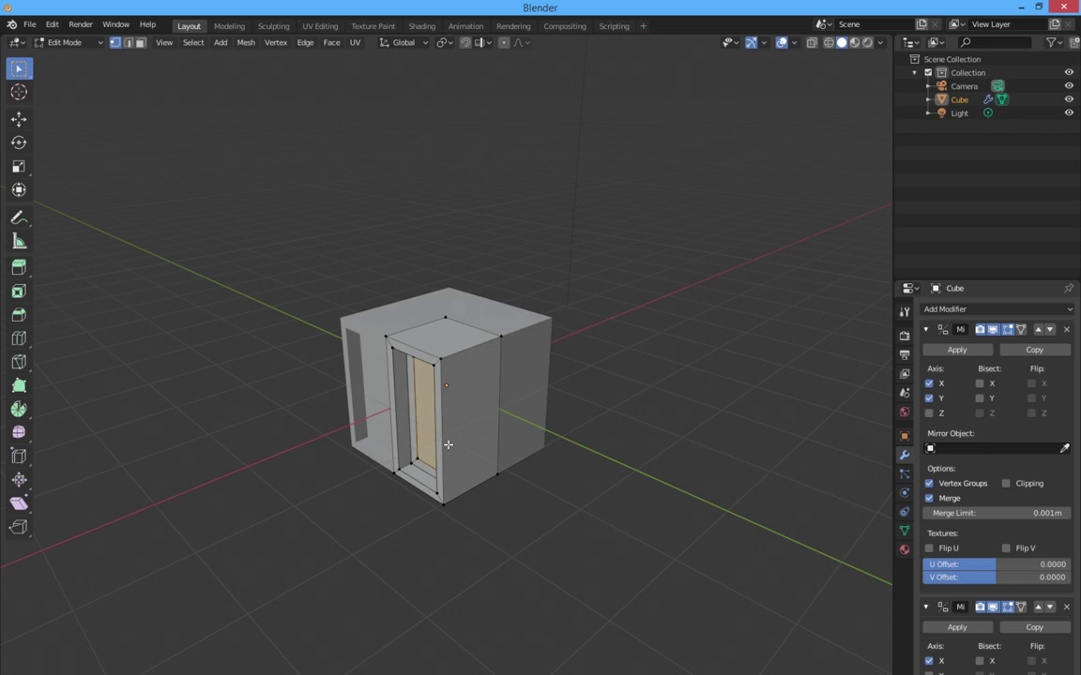
{"action": "key", "text": "e"}
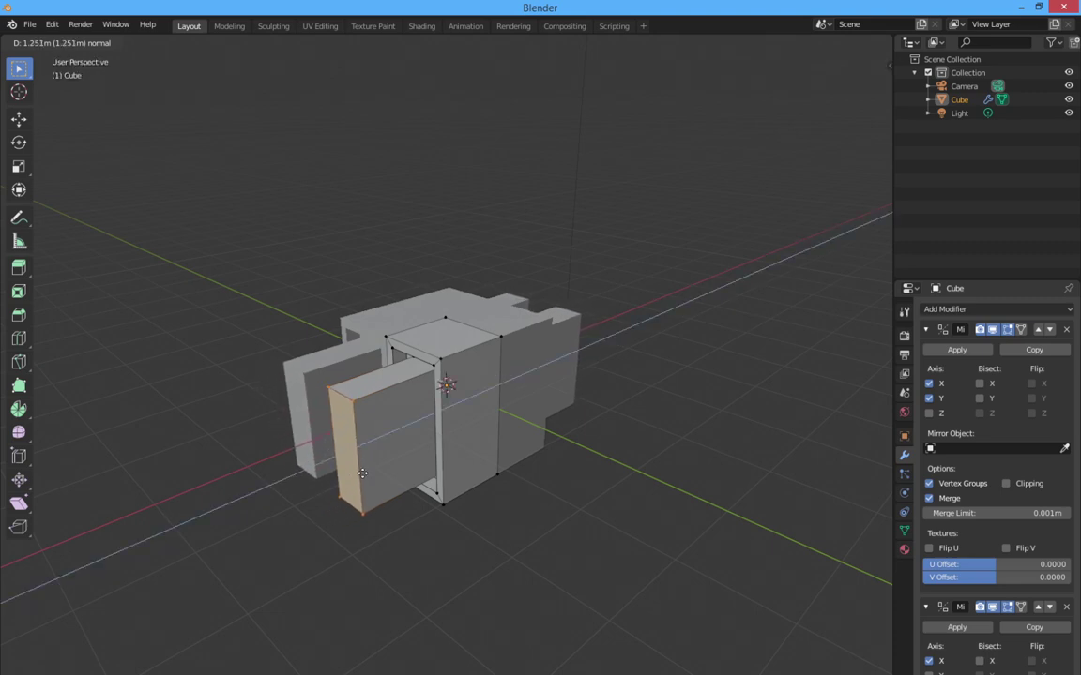
{"action": "left_click", "coordinate": [362, 474]}
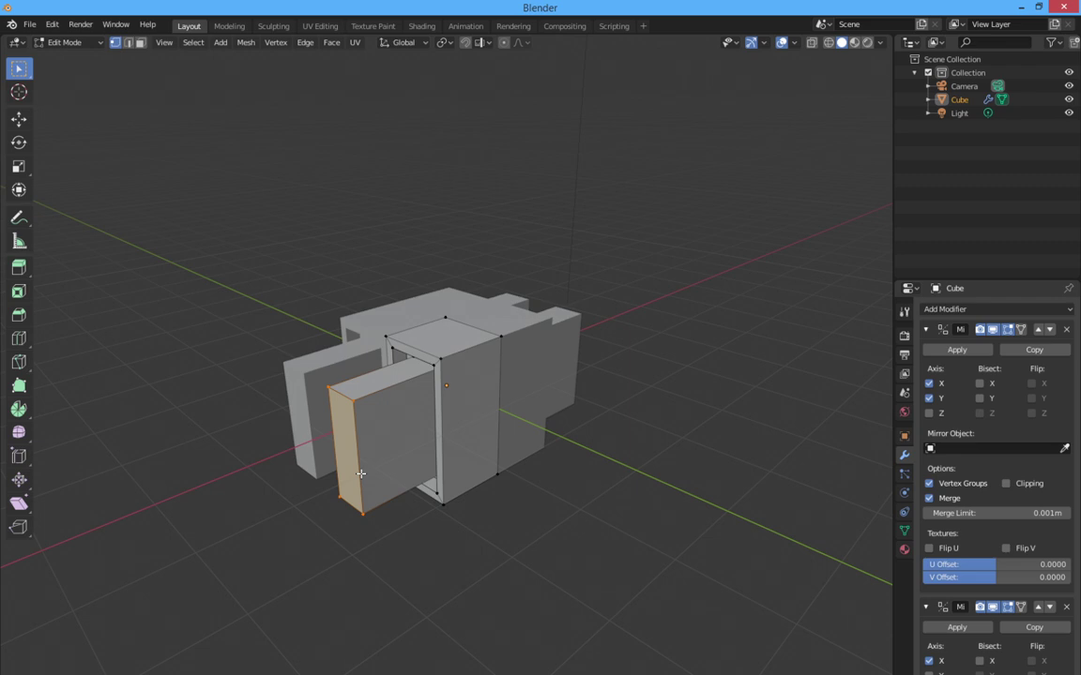
Inset the tier's end face by about 0.1 m and extrude it outward along its normal as a third, narrower tier.
{"action": "key", "text": "i"}
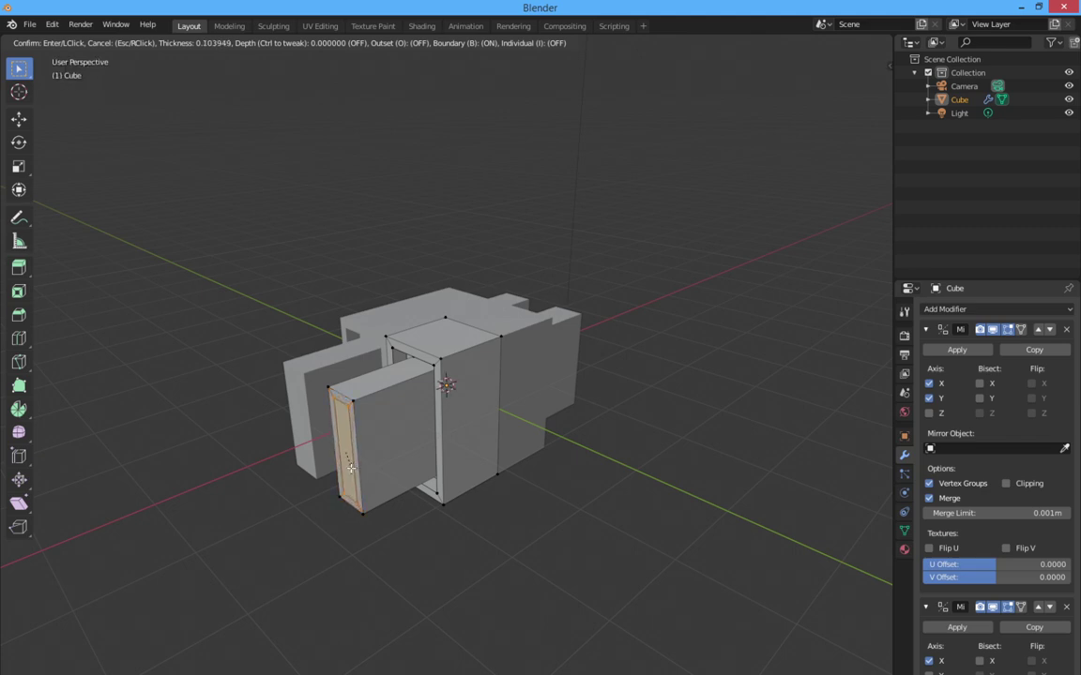
{"action": "left_click", "coordinate": [350, 467]}
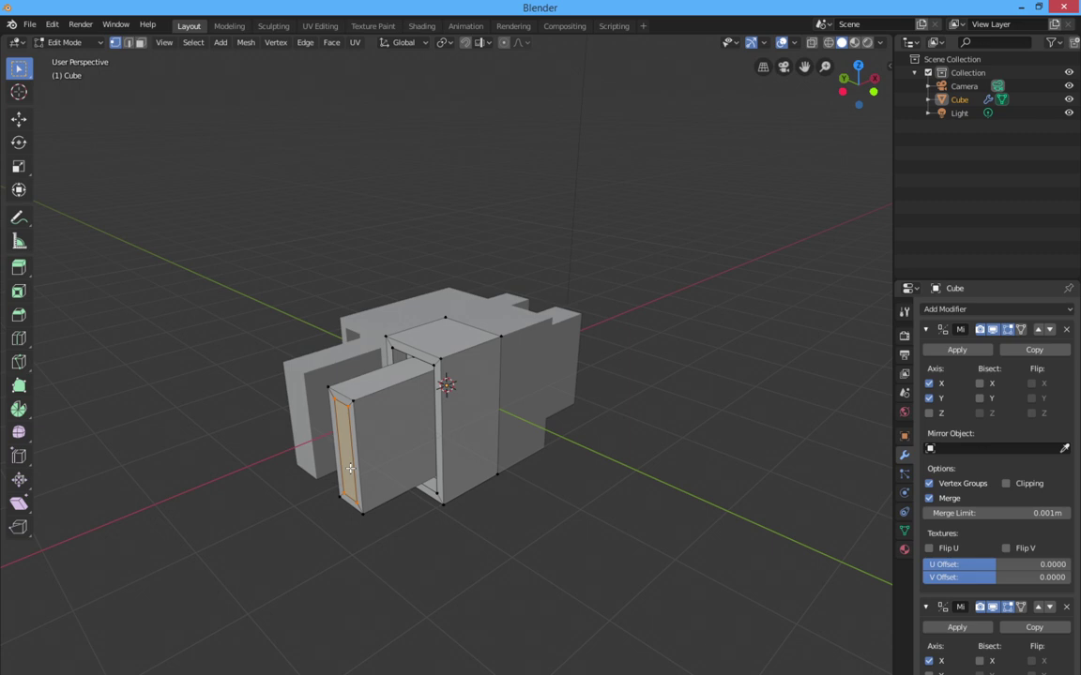
{"action": "key", "text": "e"}
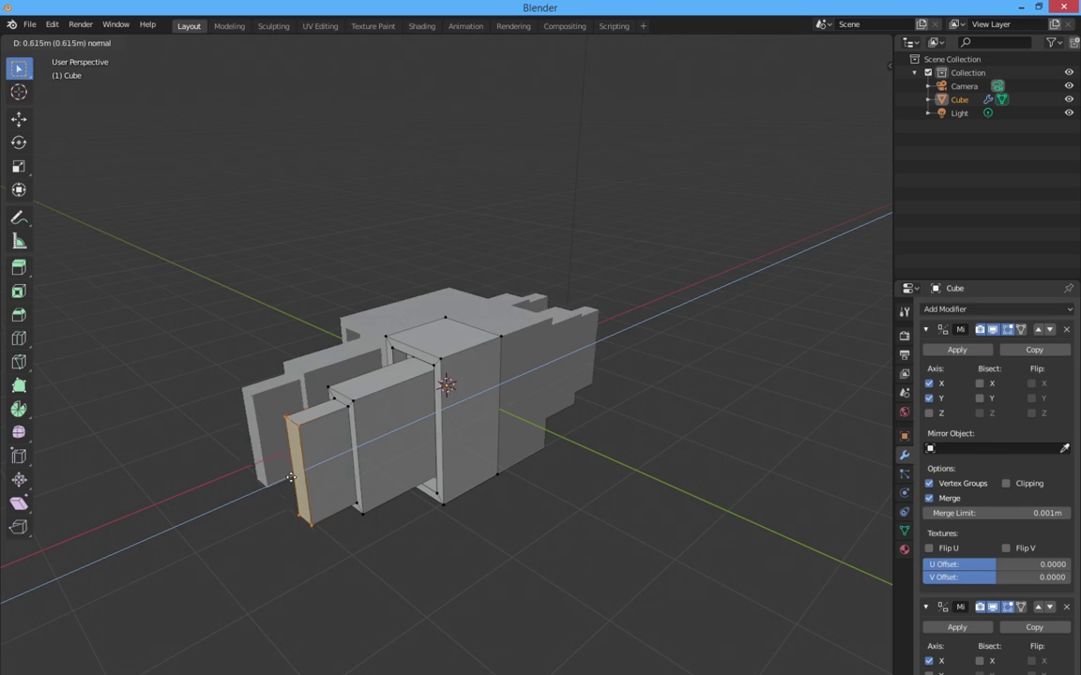
{"action": "left_click", "coordinate": [245, 483]}
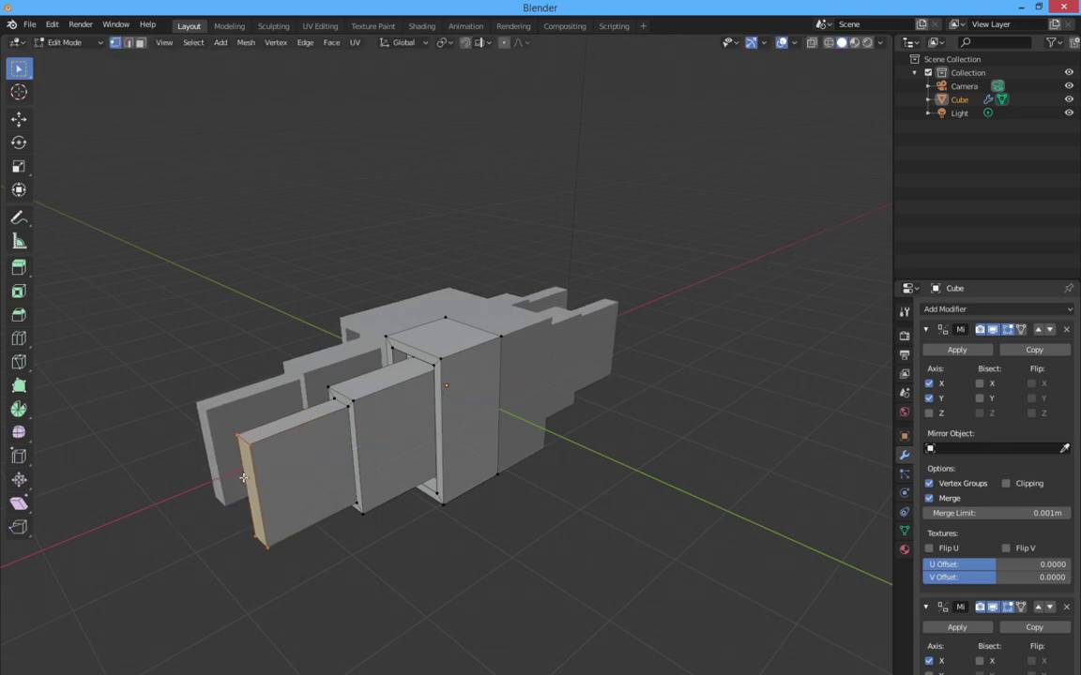
{"action": "middle_click_drag", "start_coordinate": [296, 457], "coordinate": [229, 364]}
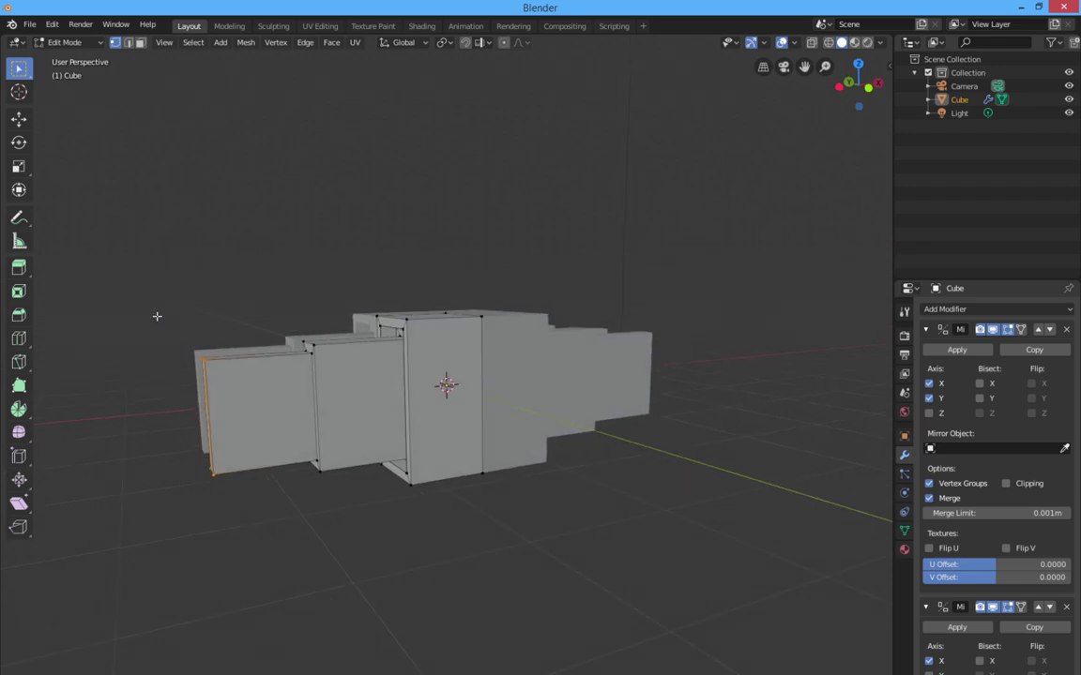
{"action": "left_click_drag", "start_coordinate": [156, 316], "coordinate": [593, 501]}
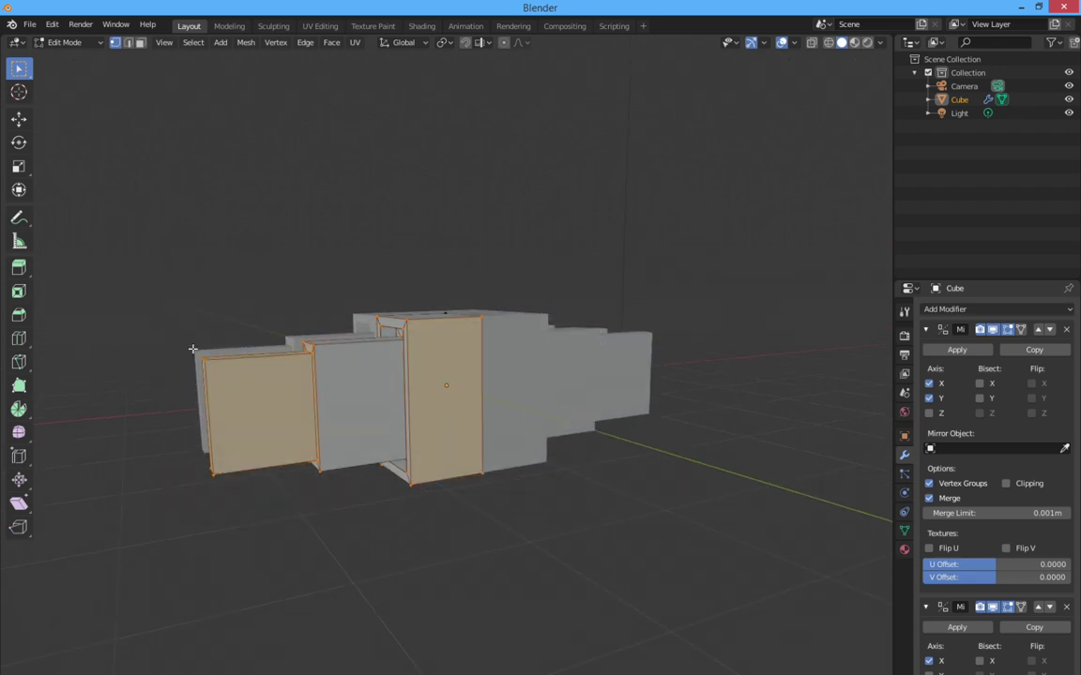
{"action": "left_click_drag", "start_coordinate": [96, 180], "coordinate": [665, 578]}
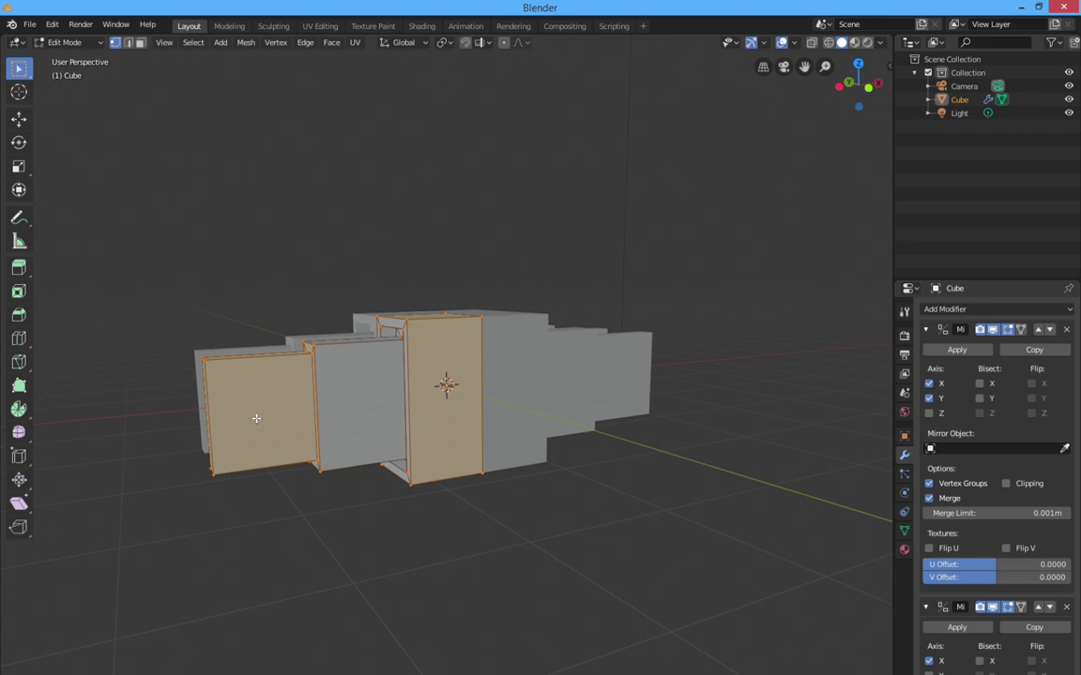
{"action": "key", "text": "s"}
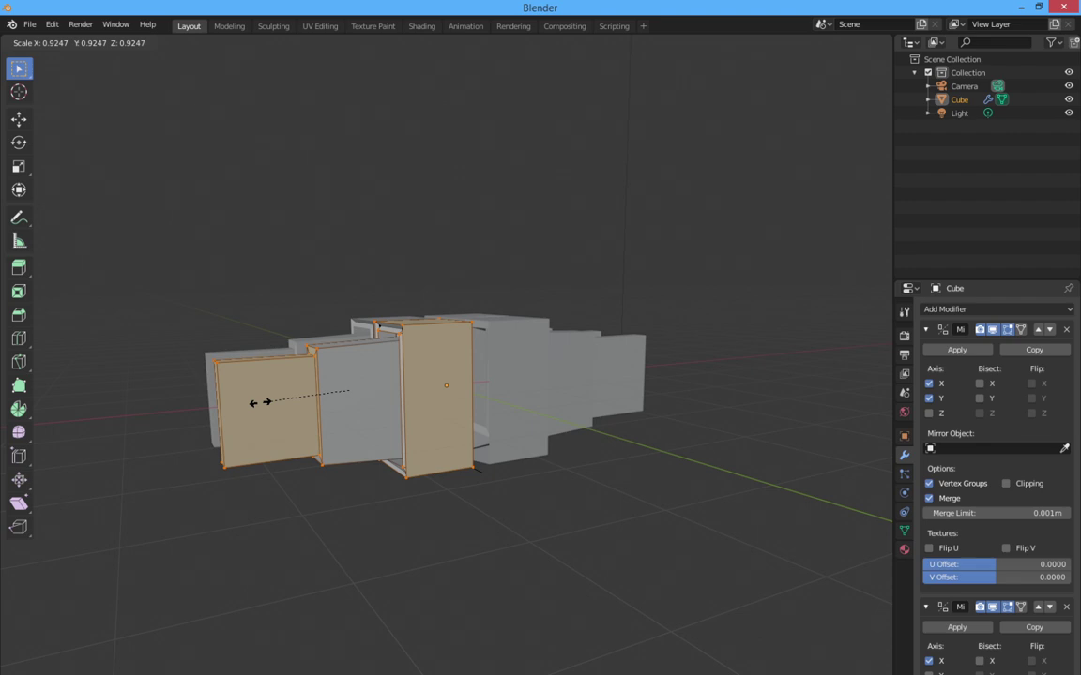
{"action": "key", "text": "z"}
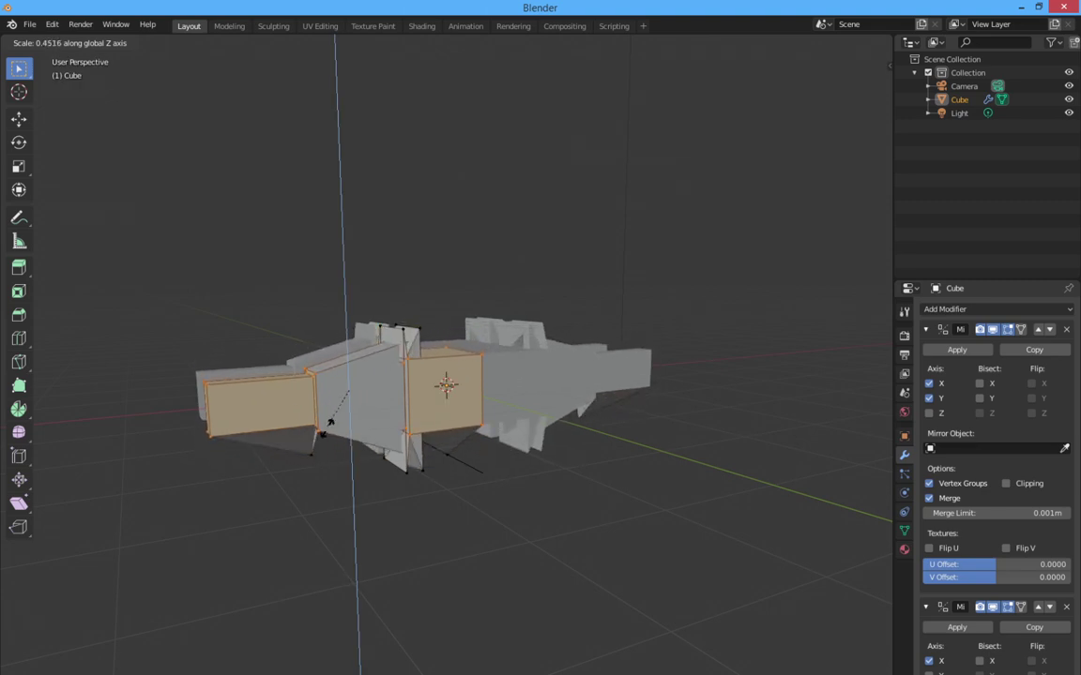
{"action": "right_click", "coordinate": [286, 382]}
{"action": "key", "text": "s"}
{"action": "key", "text": "z"}
{"action": "right_click", "coordinate": [286, 382]}
{"action": "key", "text": "s"}
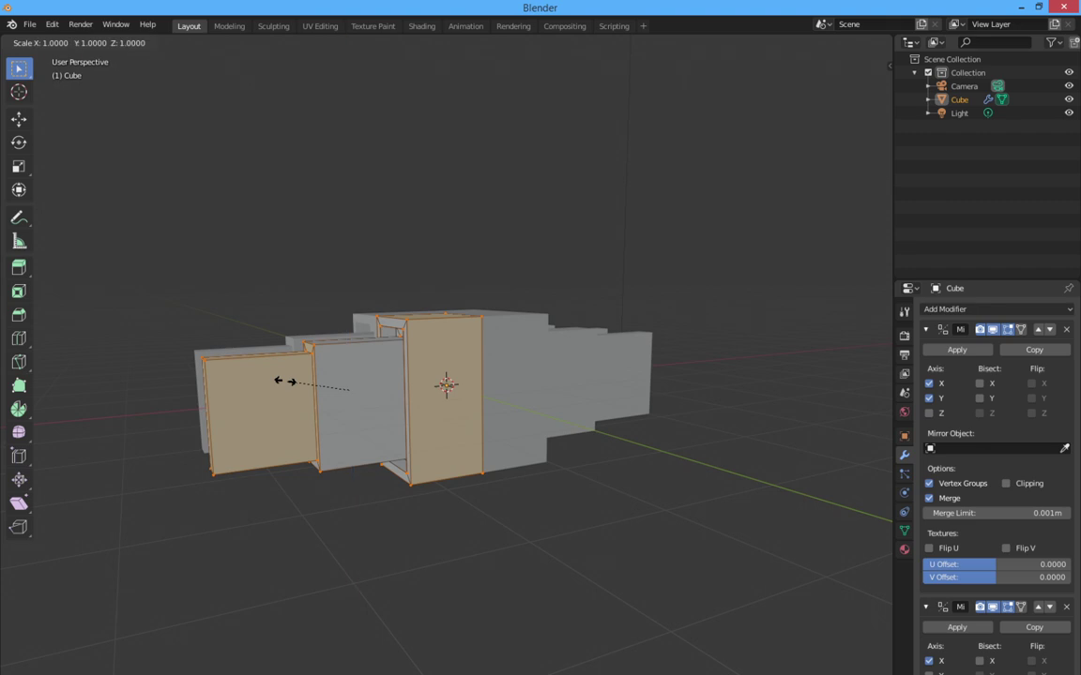
{"action": "key", "text": "z"}
{"action": "middle_click", "coordinate": [285, 382]}
{"action": "mouse_move", "coordinate": [286, 383]}
{"action": "middle_mouse_down"}
{"action": "mouse_move", "coordinate": [296, 406]}
{"action": "mouse_move", "coordinate": [265, 385]}
{"action": "middle_mouse_up"}
{"action": "middle_click", "coordinate": [264, 382]}
{"action": "key", "text": "z"}
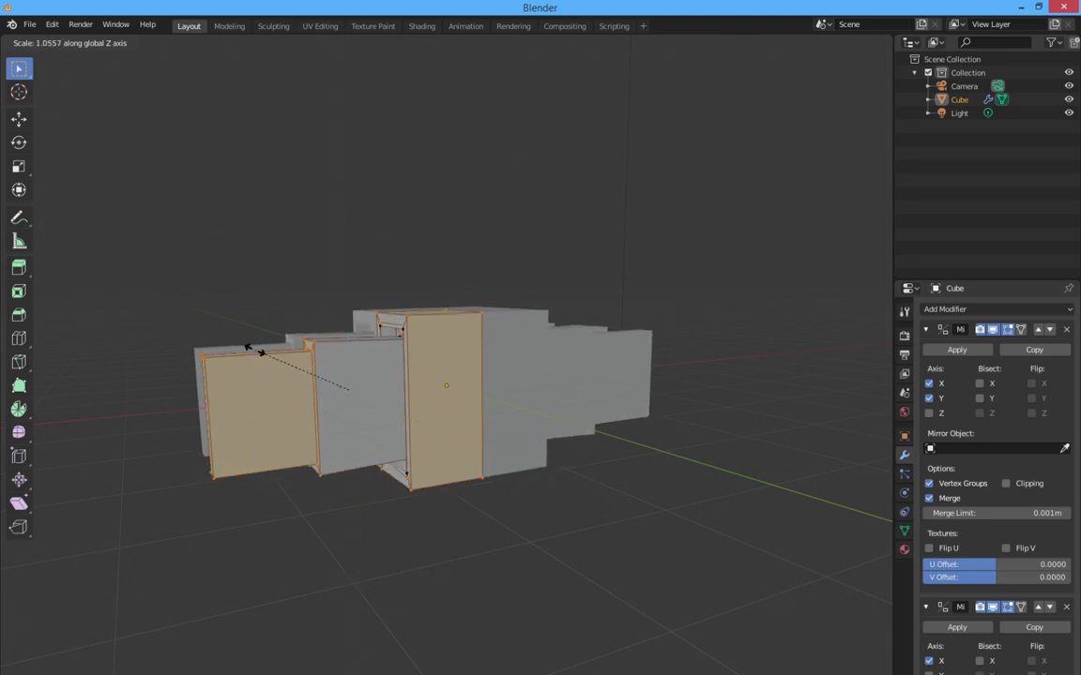
{"action": "right_click", "coordinate": [250, 348]}
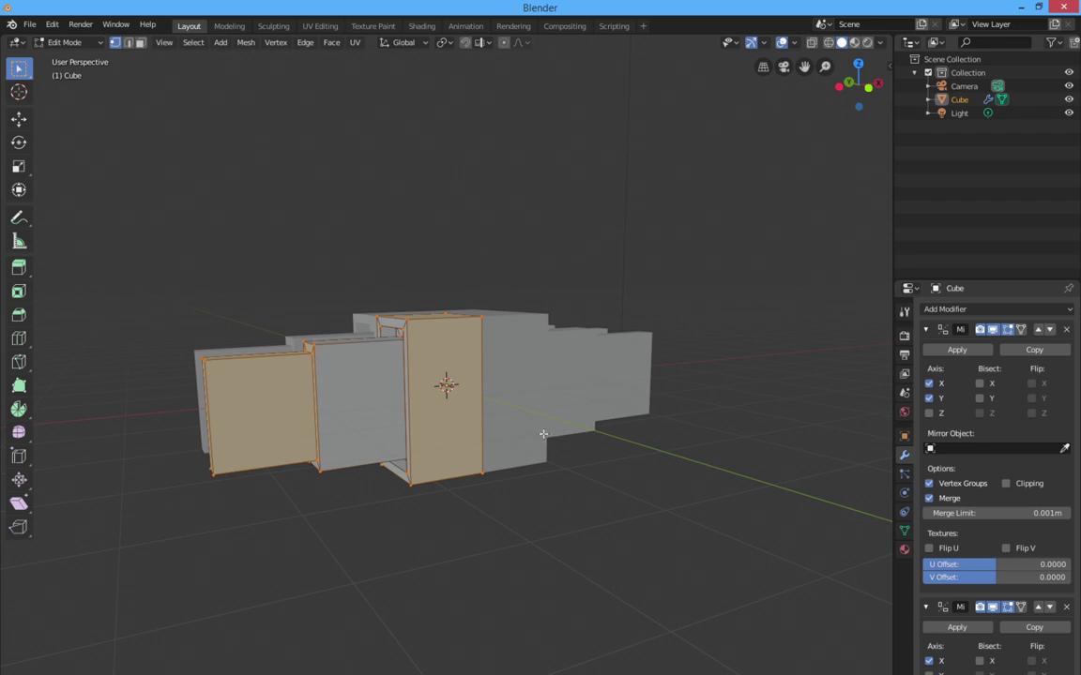
{"action": "key", "text": "alt+a"}
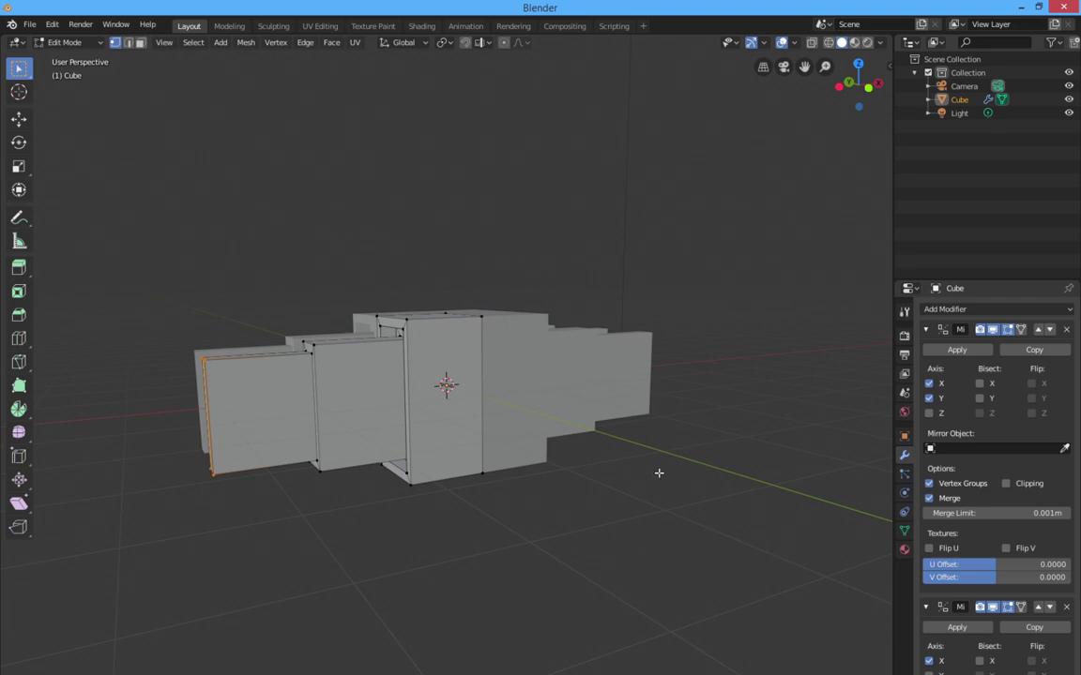
Try to widen the tiers by moving the visible vertices on the quarter block's outer Y side about 0.53 m along negative Y.
{"action": "middle_click_drag", "start_coordinate": [661, 481], "coordinate": [713, 504]}
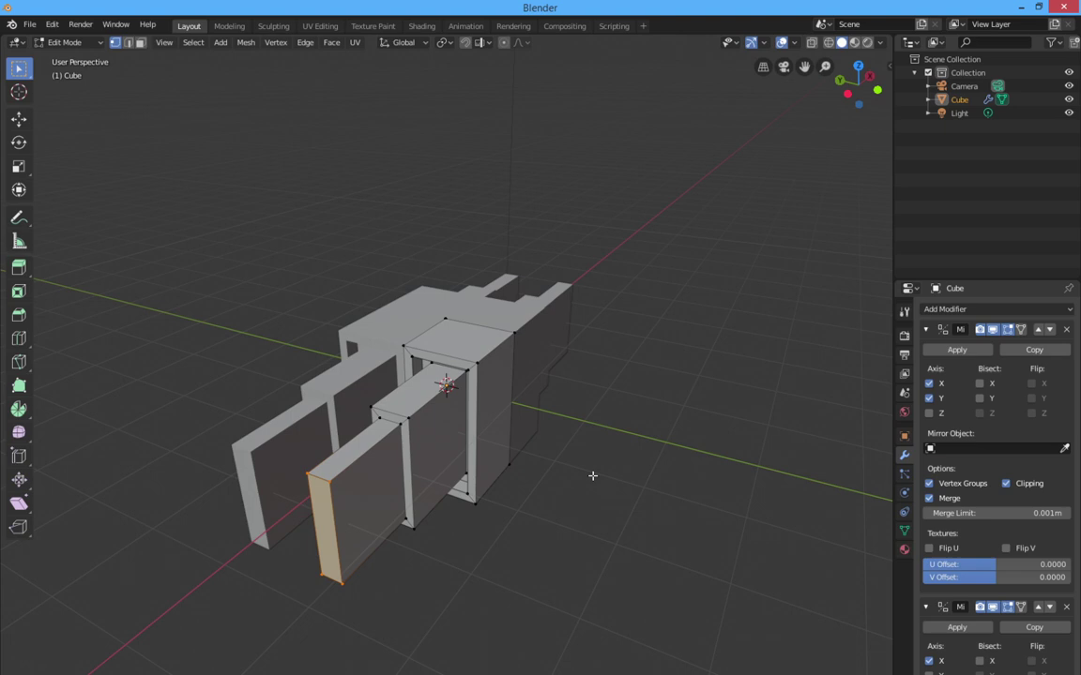
{"action": "middle_click_drag", "start_coordinate": [591, 472], "coordinate": [637, 431]}
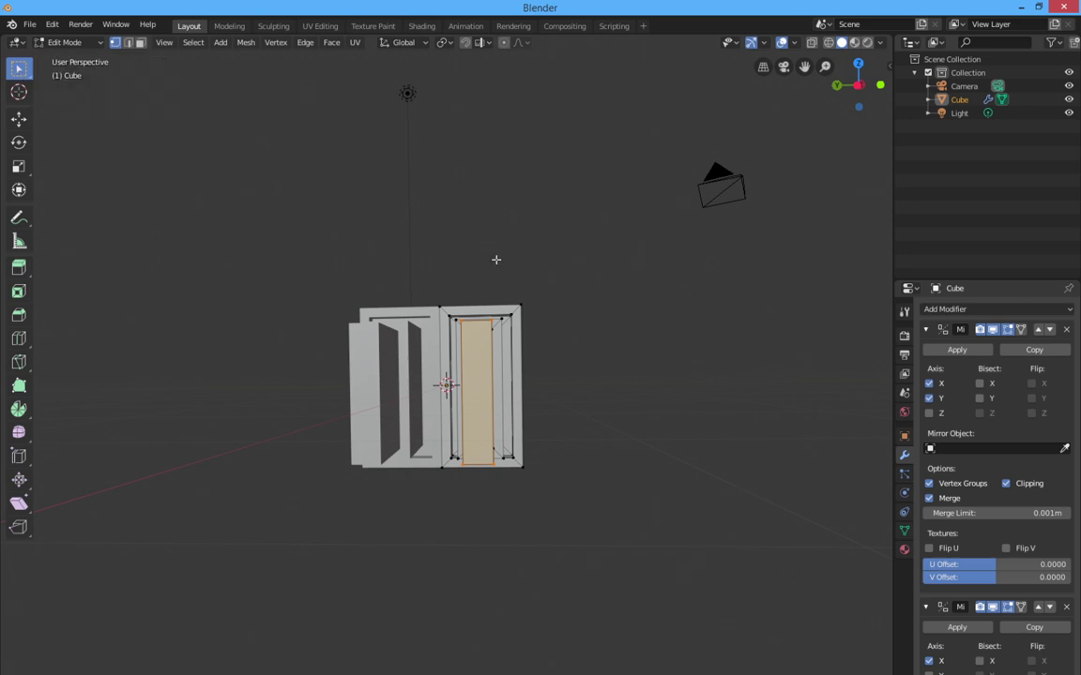
{"action": "left_click_drag", "start_coordinate": [474, 248], "coordinate": [560, 514]}
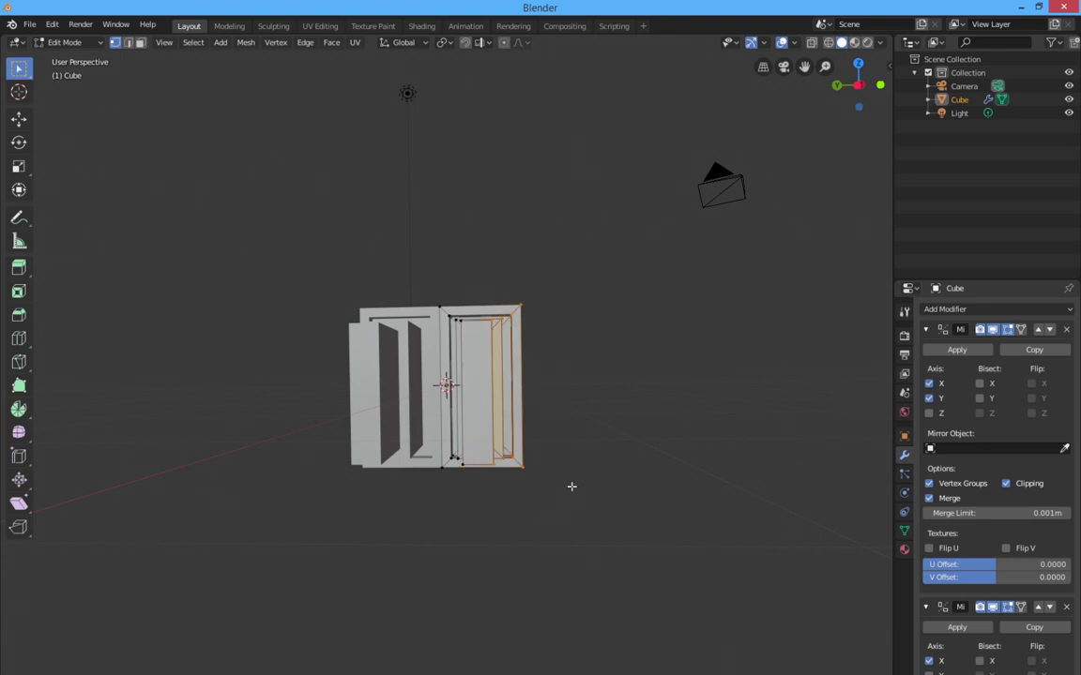
{"action": "key", "text": "s"}
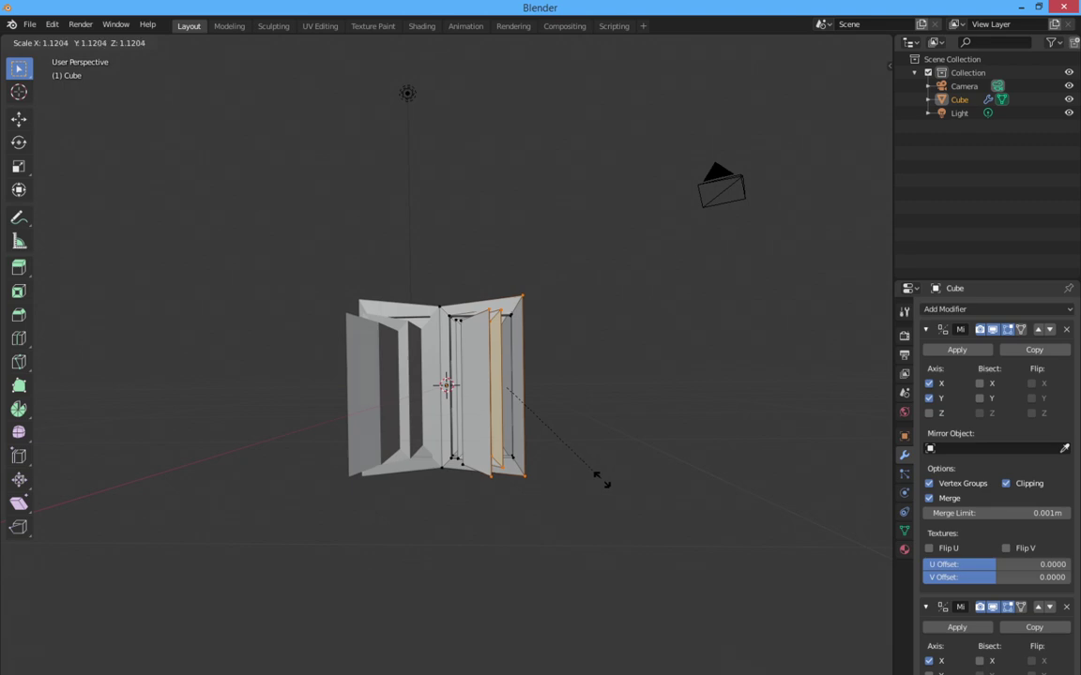
{"action": "key", "text": "Escape"}
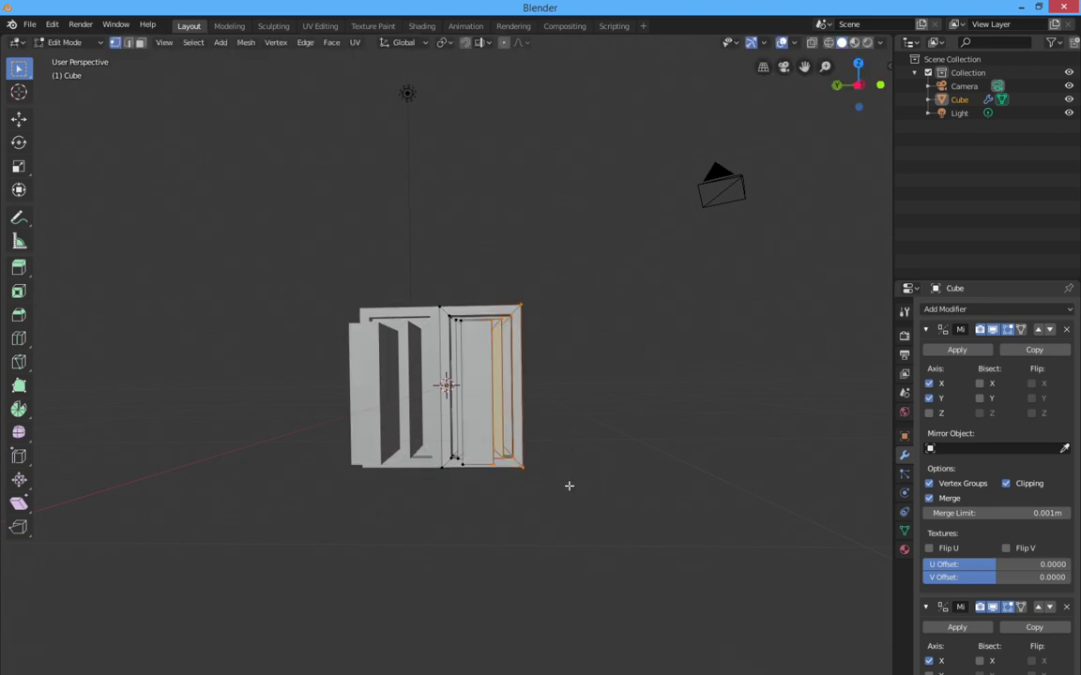
{"action": "key", "text": "g"}
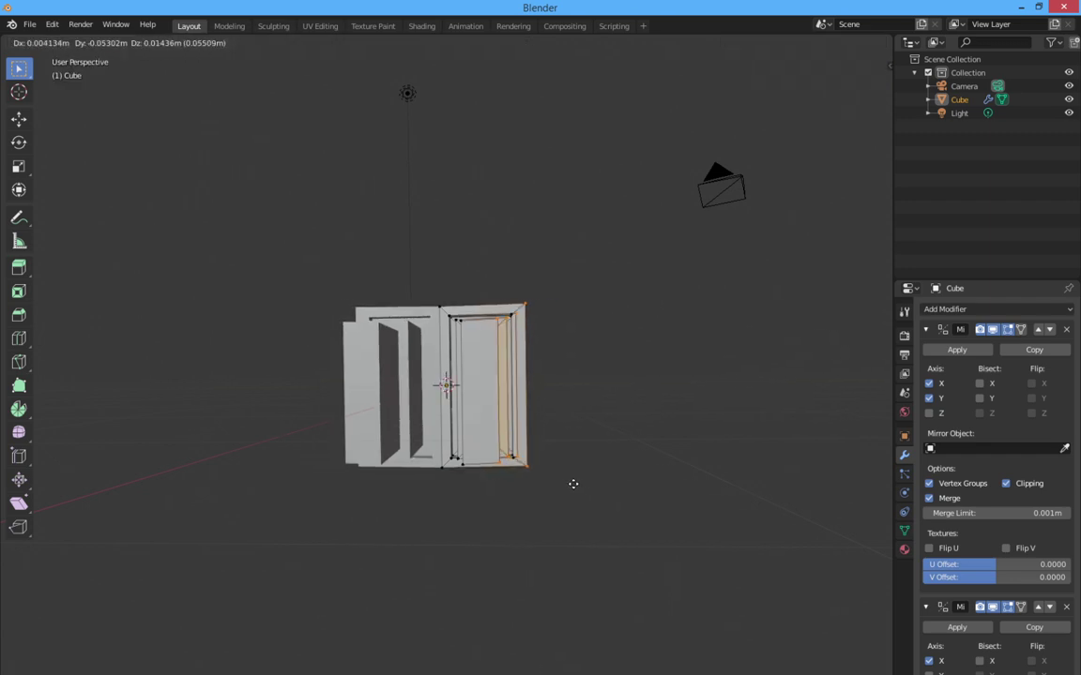
{"action": "key", "text": "Escape"}
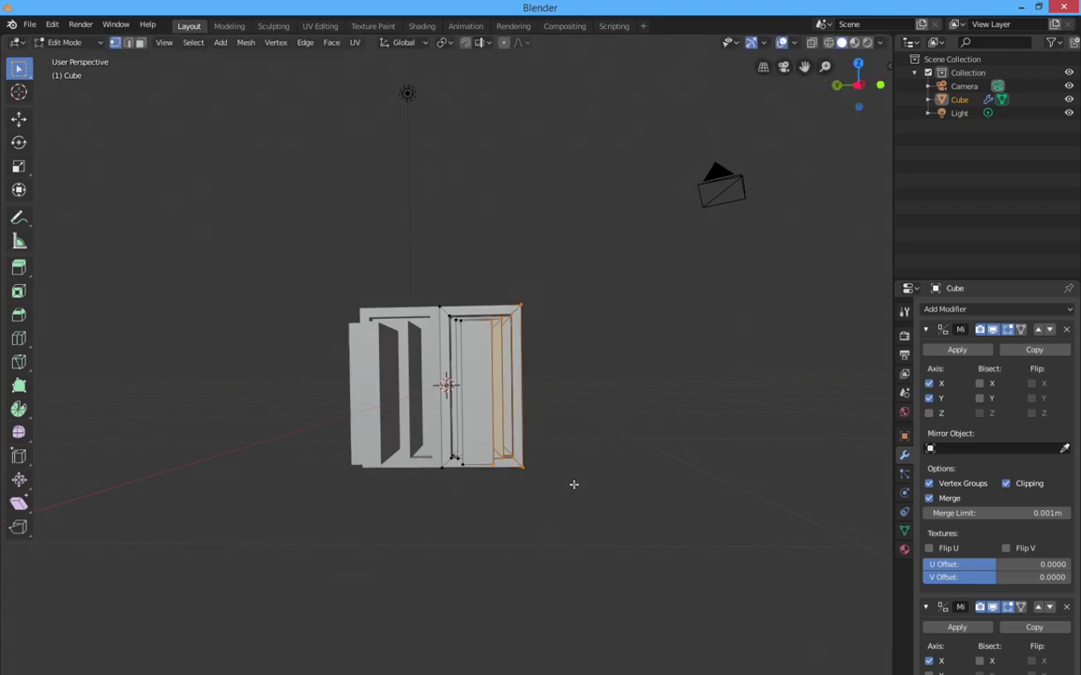
{"action": "key", "text": "g"}
{"action": "key", "text": "y"}
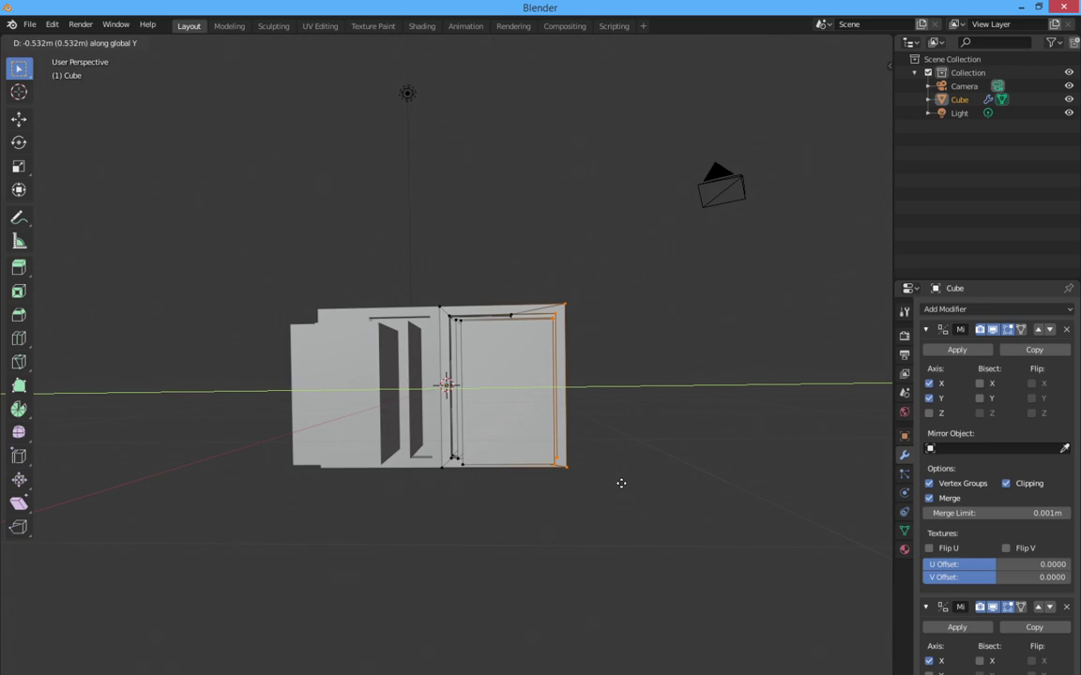
{"action": "left_click", "coordinate": [621, 483]}
Inspect the distorted tiers from several angles and undo the last Y move.
{"action": "middle_click_drag", "start_coordinate": [621, 483], "coordinate": [507, 539]}
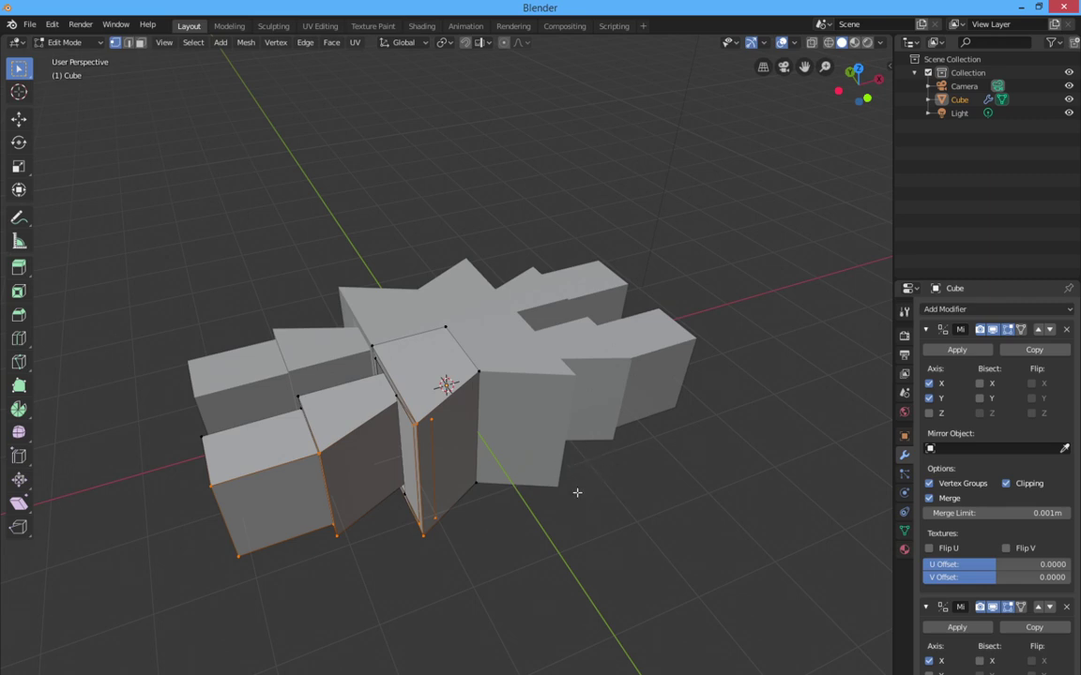
{"action": "middle_click_drag", "start_coordinate": [608, 461], "coordinate": [717, 451]}
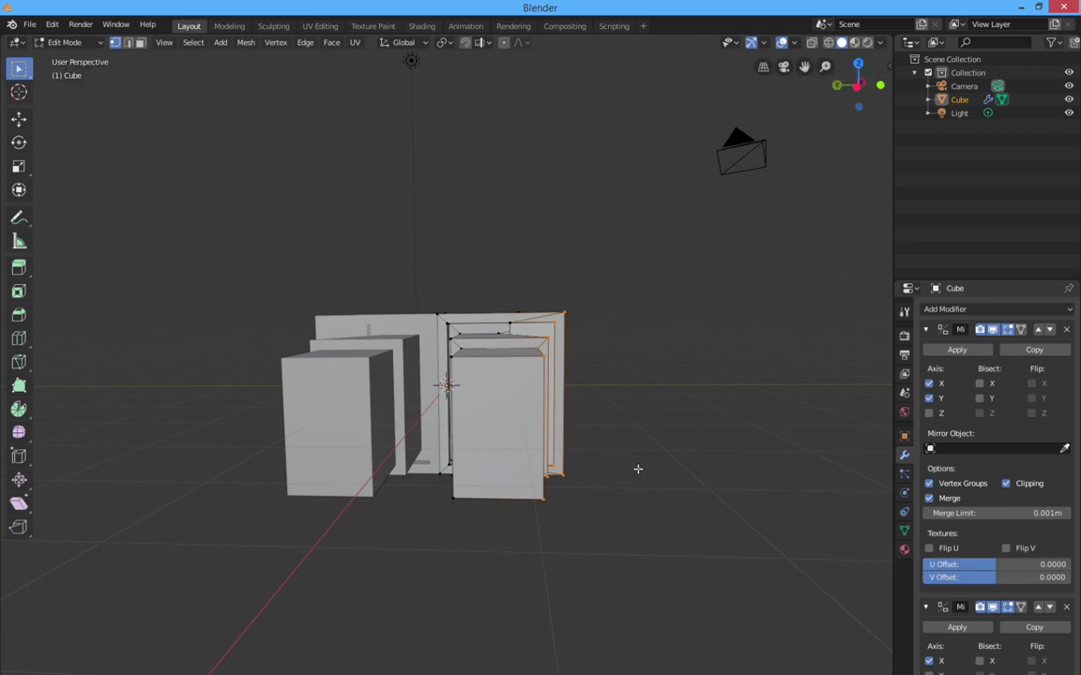
{"action": "key", "text": "ctrl+z"}
{"action": "middle_click_drag", "start_coordinate": [638, 469], "coordinate": [630, 497]}
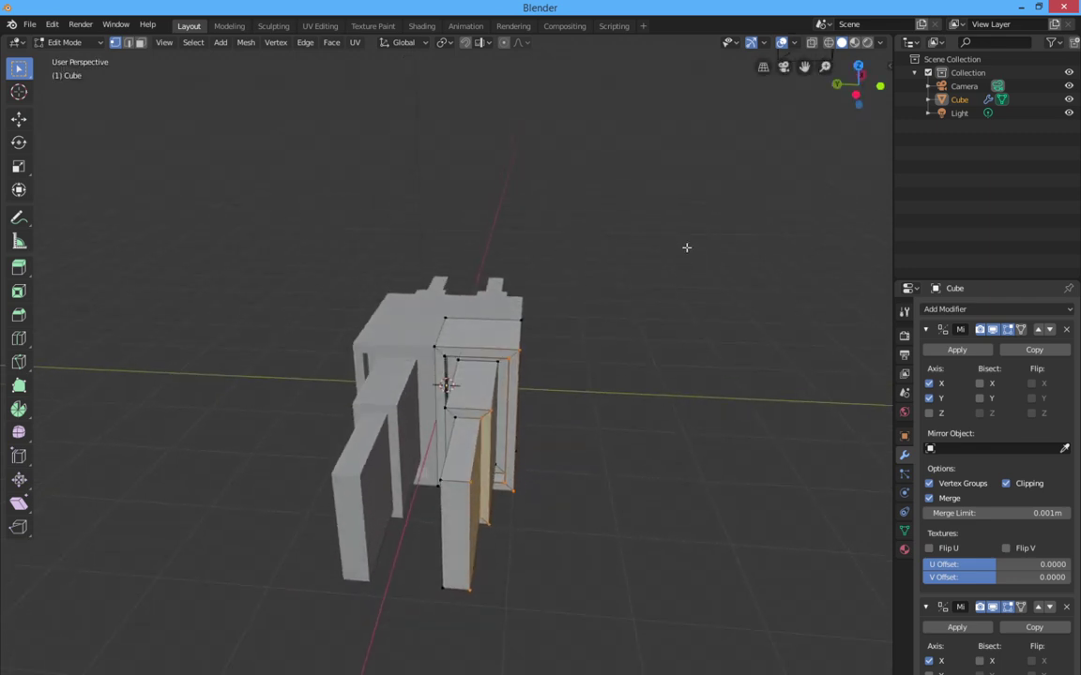
Turn on X-ray and select all vertices on the quarter block's outer Y side, including the hidden ones.
{"action": "left_click", "coordinate": [812, 43]}
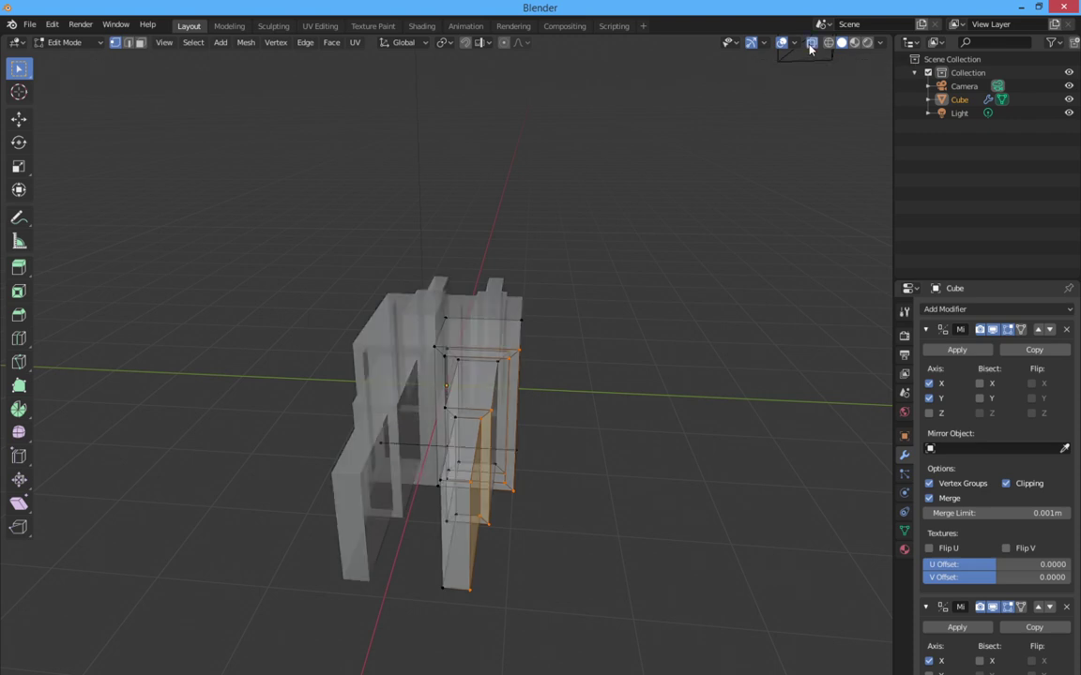
{"action": "mouse_move", "coordinate": [664, 336]}
{"action": "left_mouse_down"}
{"action": "mouse_move", "coordinate": [663, 306]}
{"action": "mouse_move", "coordinate": [661, 317]}
{"action": "left_mouse_up"}
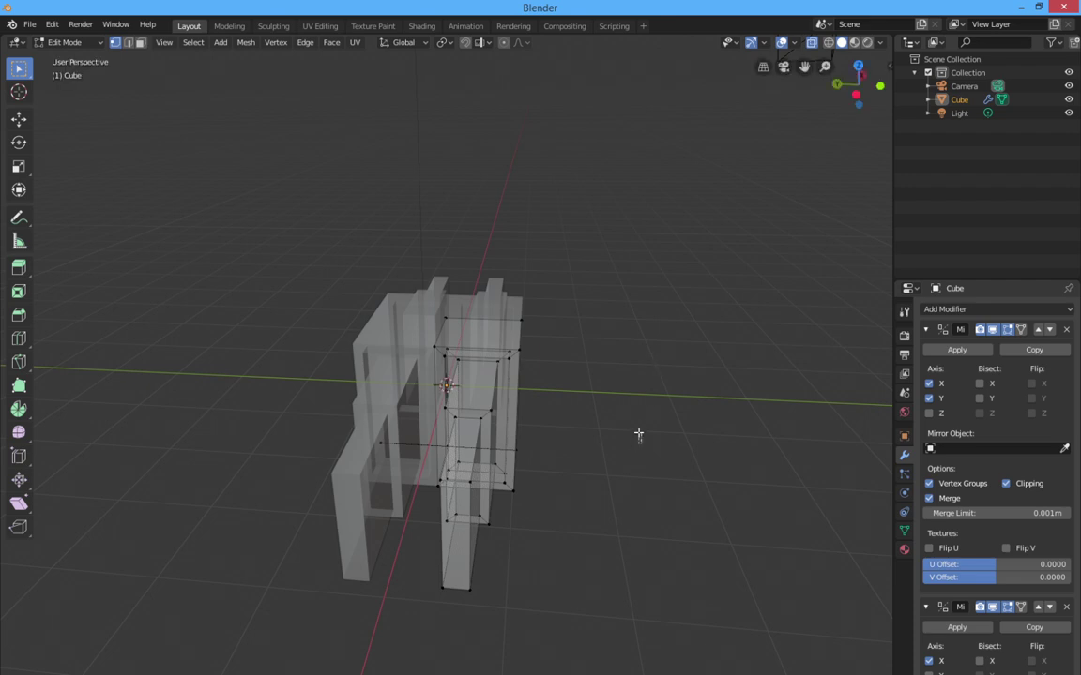
{"action": "middle_click_drag", "start_coordinate": [639, 434], "coordinate": [644, 388]}
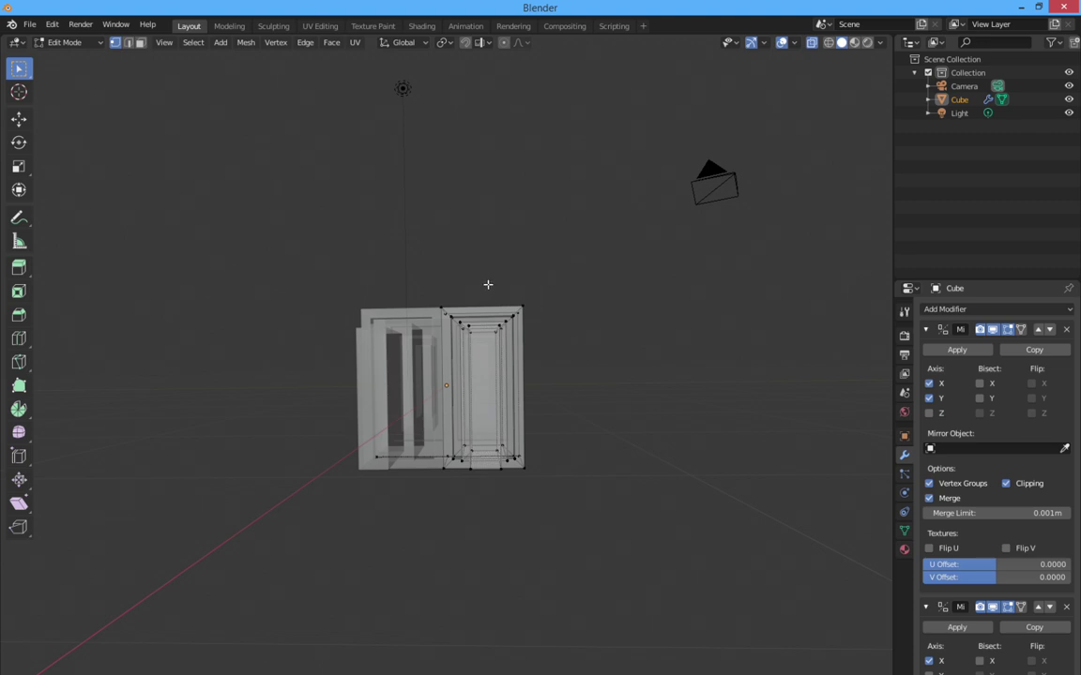
{"action": "left_click_drag", "start_coordinate": [490, 283], "coordinate": [567, 504]}
{"action": "middle_click_drag", "start_coordinate": [566, 503], "coordinate": [540, 514]}
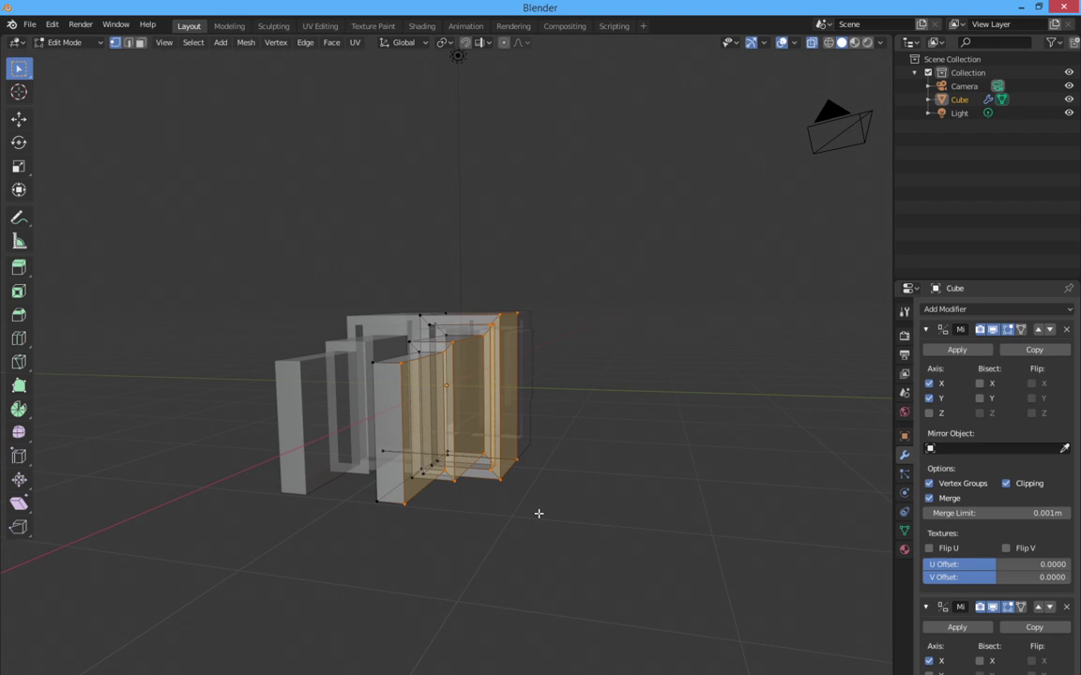
Move the selected outer Y-side vertices about 0.76 m along negative Y to widen all tiers.
{"action": "key", "text": "g"}
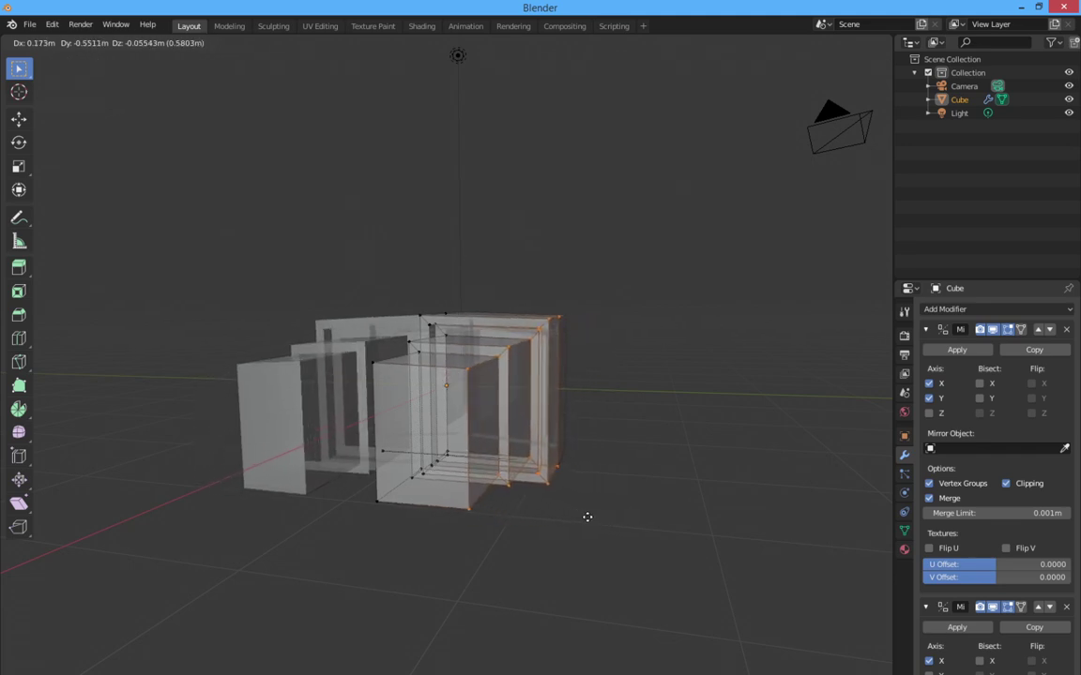
{"action": "key", "text": "Escape"}
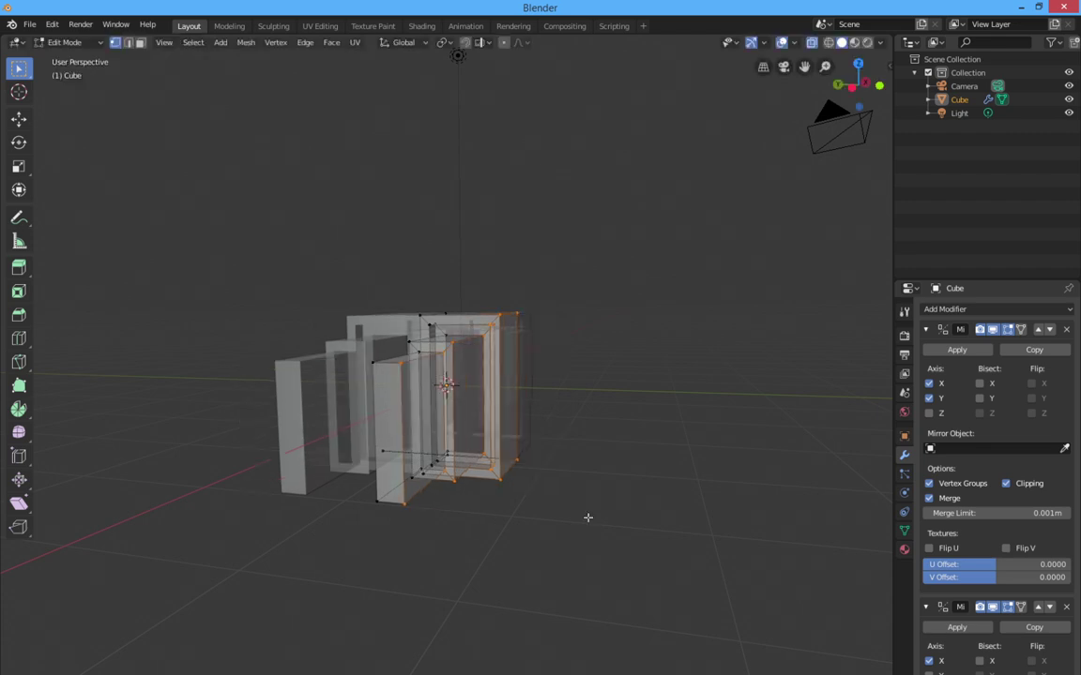
{"action": "key", "text": "g"}
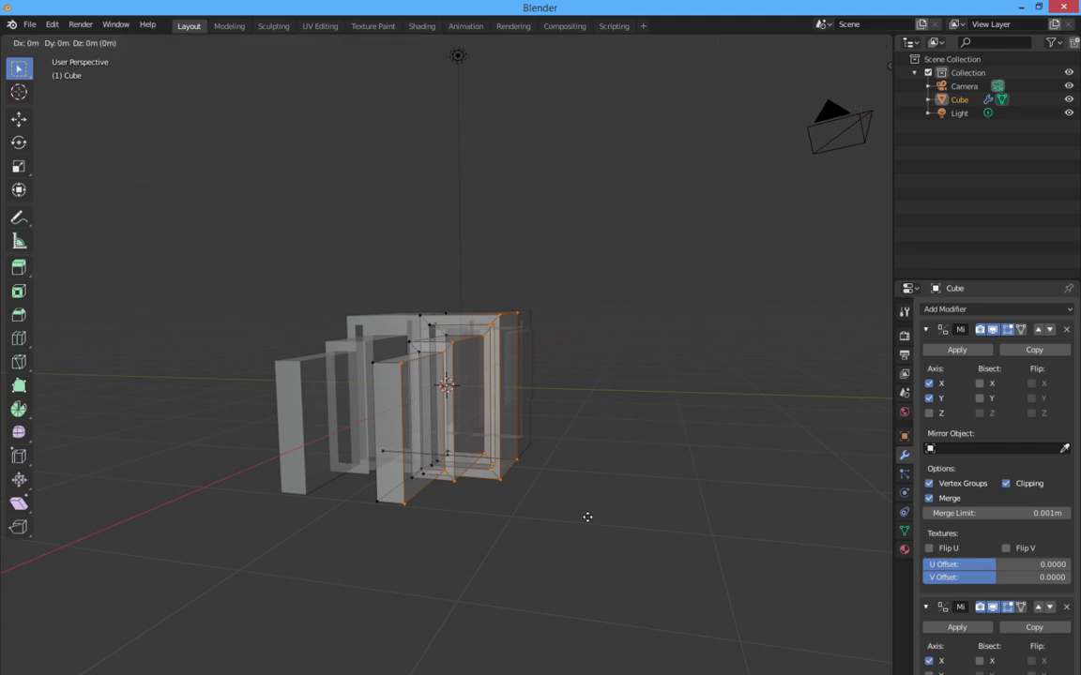
{"action": "key", "text": "y"}
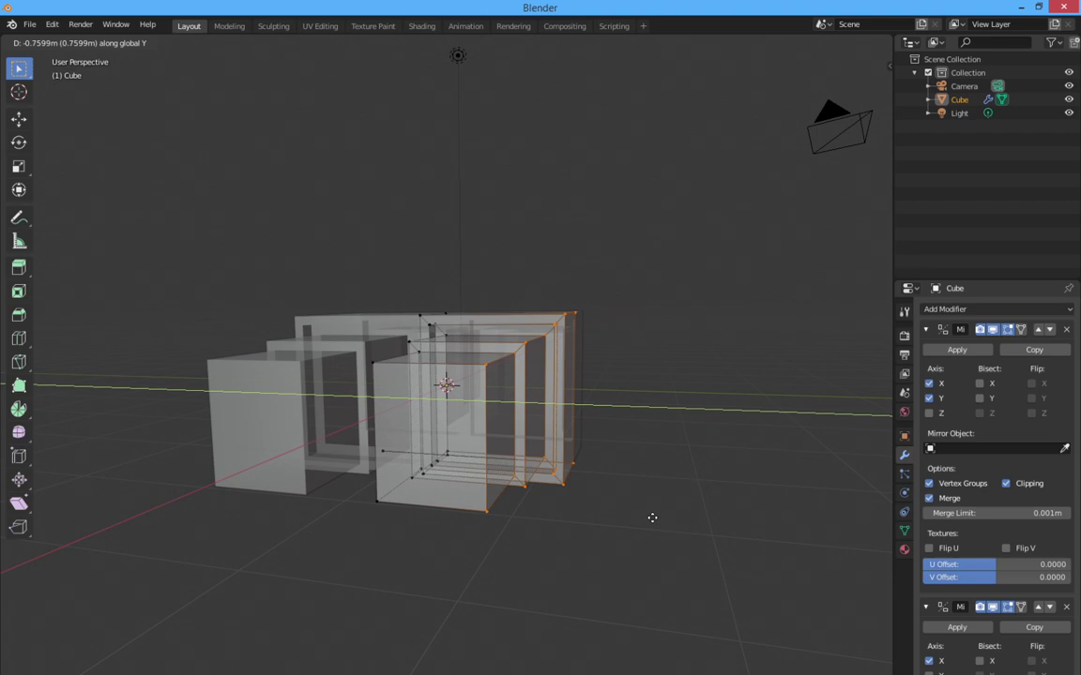
{"action": "left_click", "coordinate": [653, 518]}
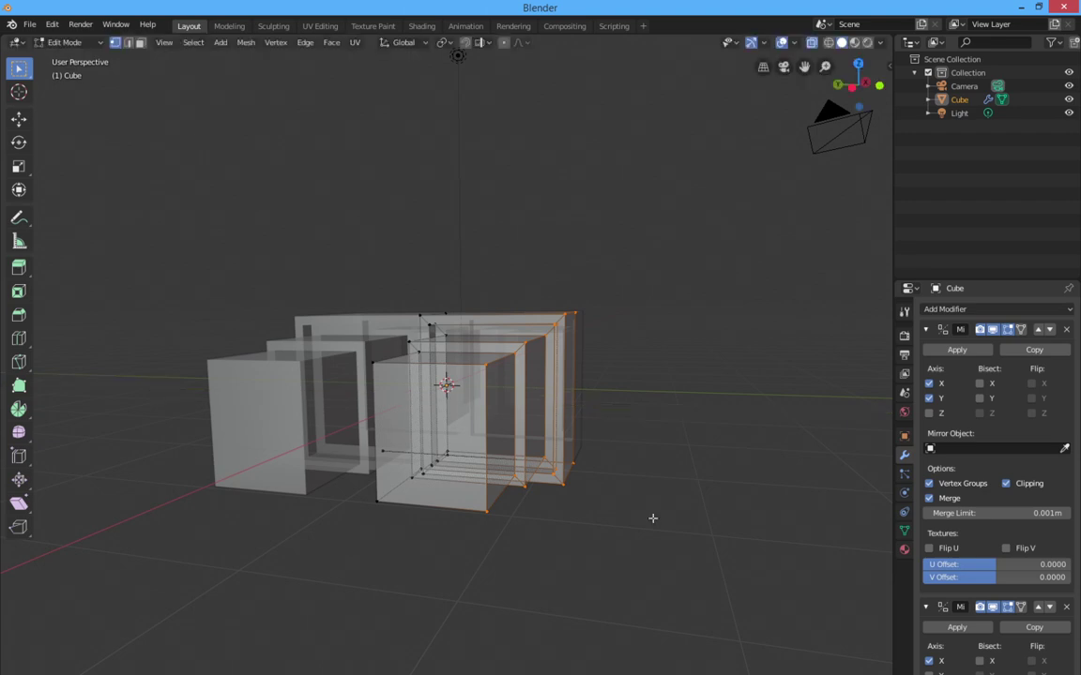
{"action": "middle_click_drag", "start_coordinate": [653, 518], "coordinate": [547, 559]}
Select all vertices along the top of the quarter block's tiers, including the hidden ones.
{"action": "middle_click_drag", "start_coordinate": [618, 552], "coordinate": [680, 507]}
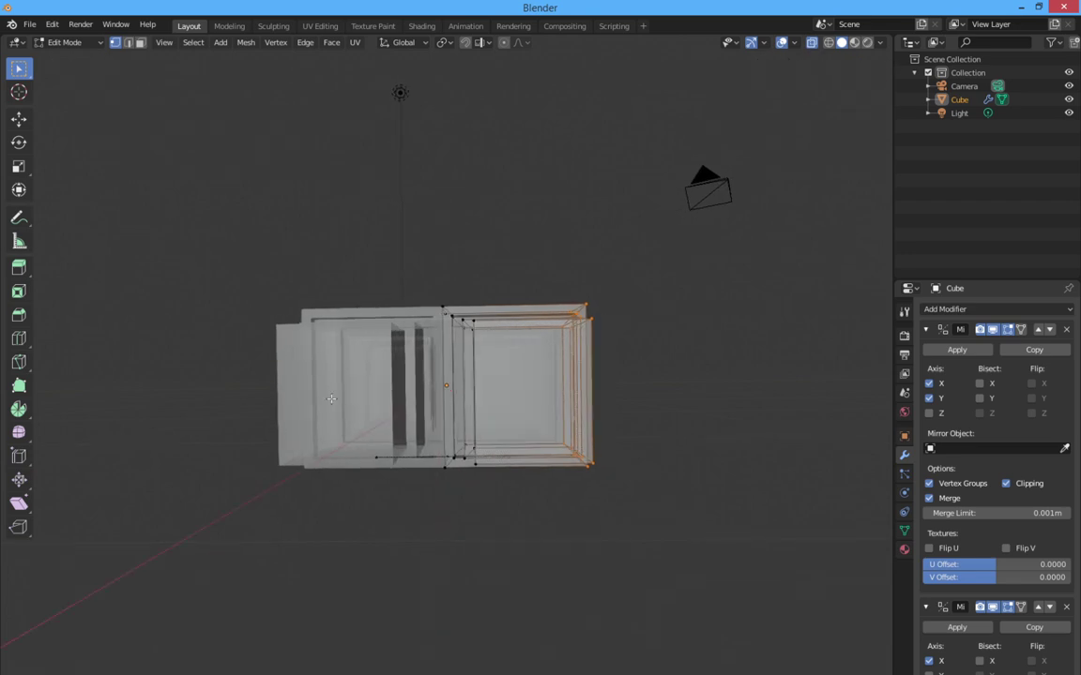
{"action": "left_click_drag", "start_coordinate": [223, 261], "coordinate": [664, 371]}
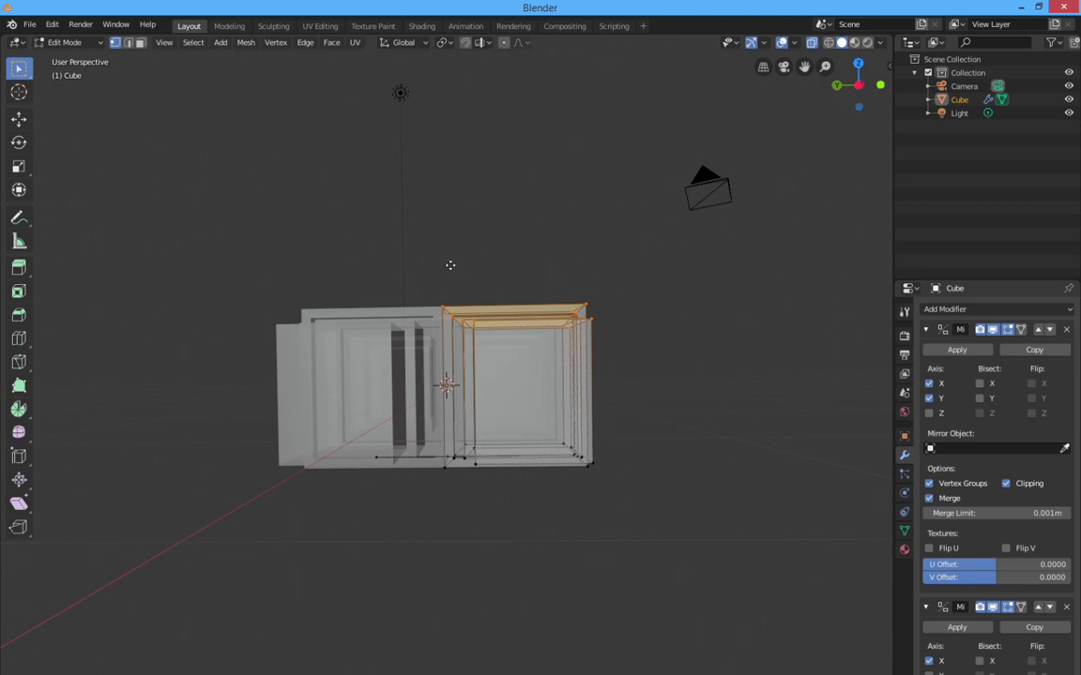
{"action": "key", "text": "g"}
{"action": "key", "text": "g"}
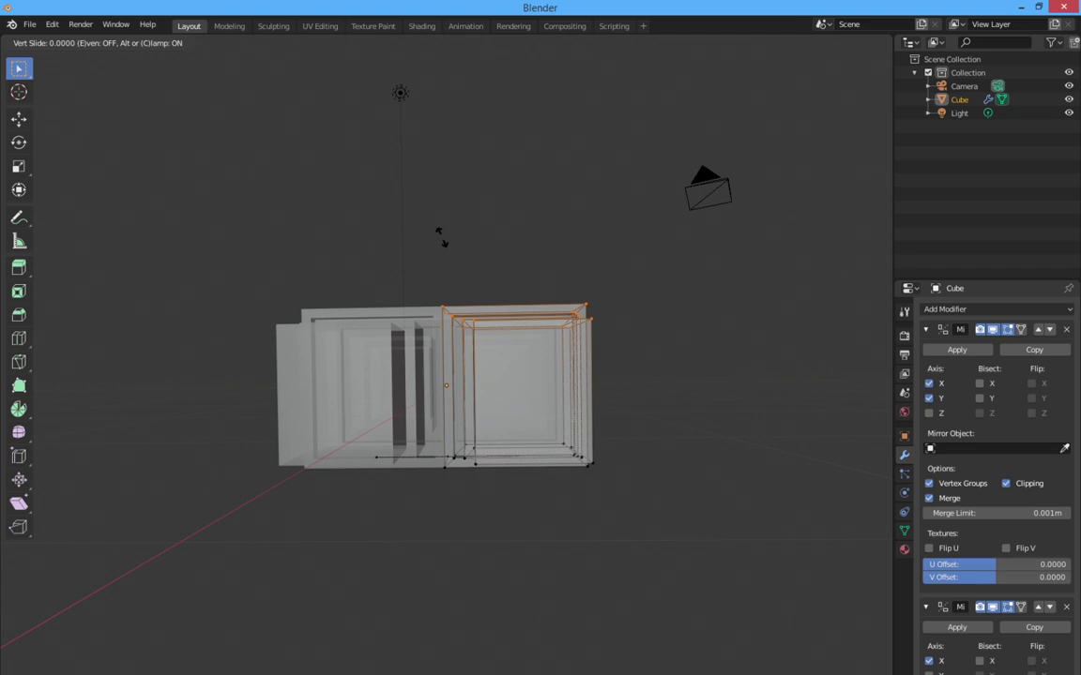
{"action": "right_click", "coordinate": [442, 238]}
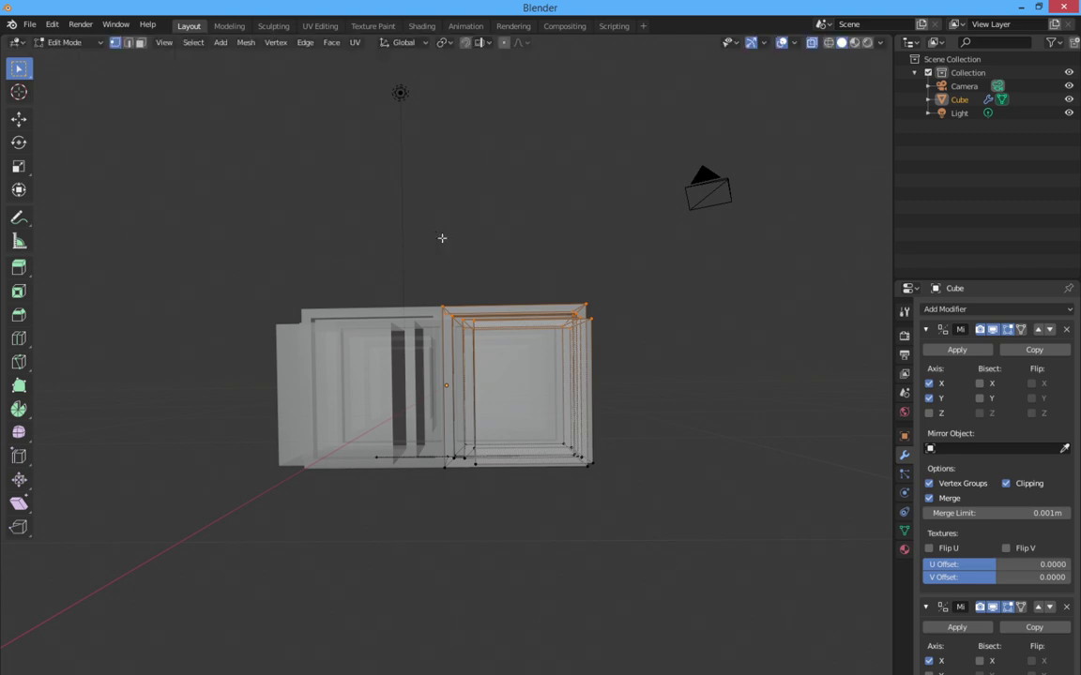
Raise the selected top vertices about 4 m along Z to stretch the stepped tiers into a tall tower.
{"action": "key", "text": "shift+alt+z"}
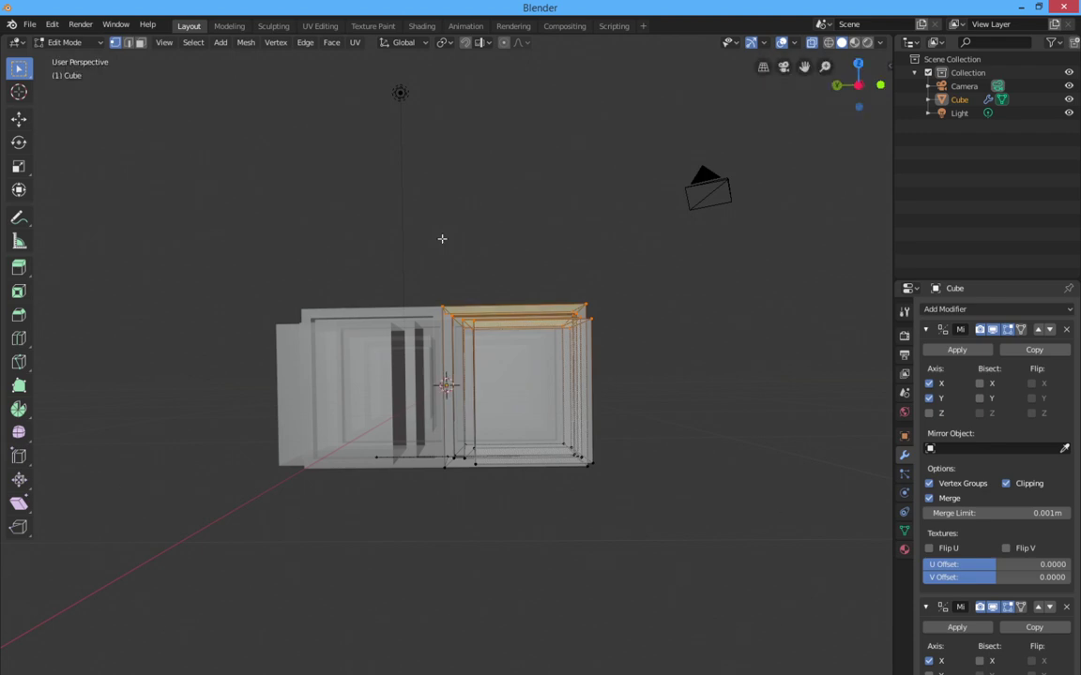
{"action": "middle_click_drag", "start_coordinate": [442, 238], "coordinate": [437, 257]}
{"action": "key", "text": "g"}
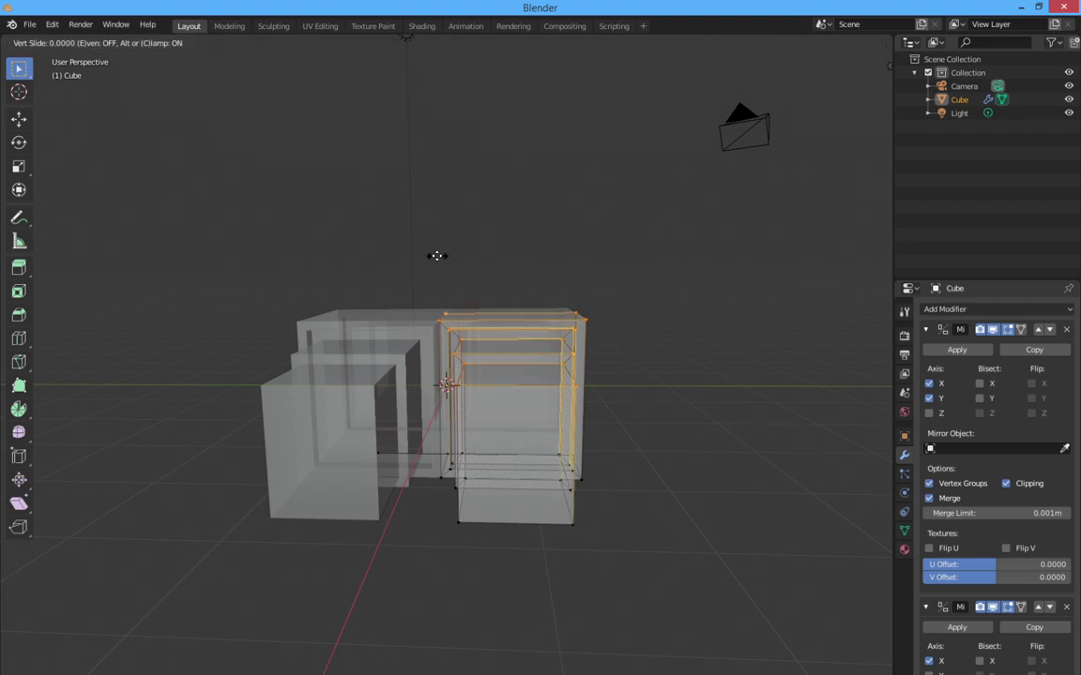
{"action": "key", "text": "z"}
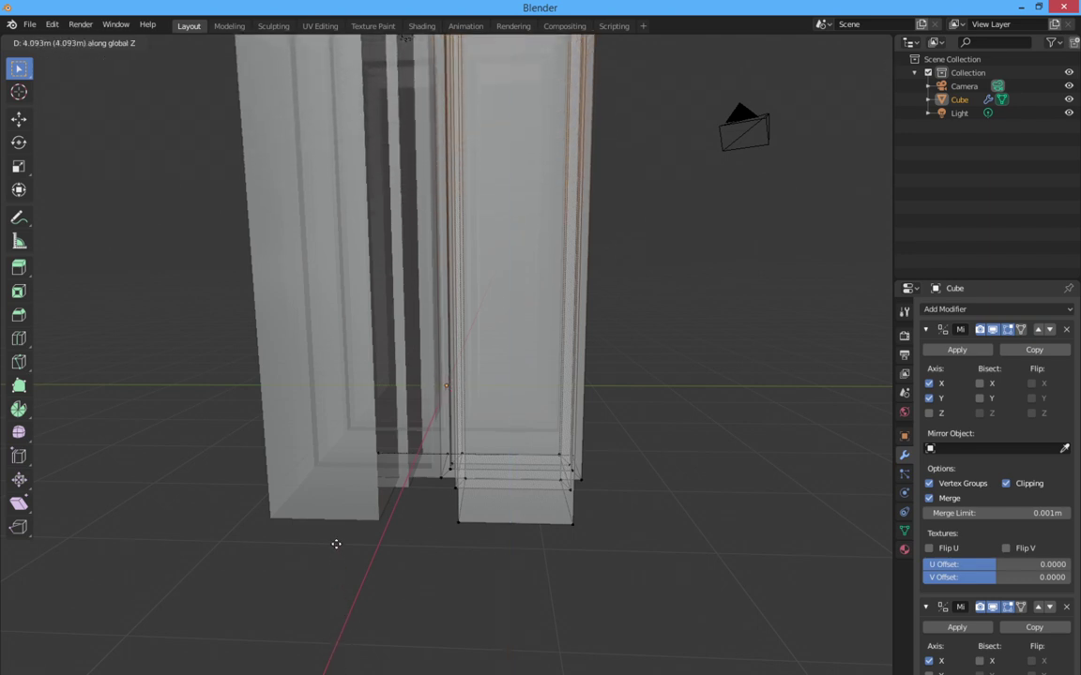
{"action": "left_click", "coordinate": [337, 481]}
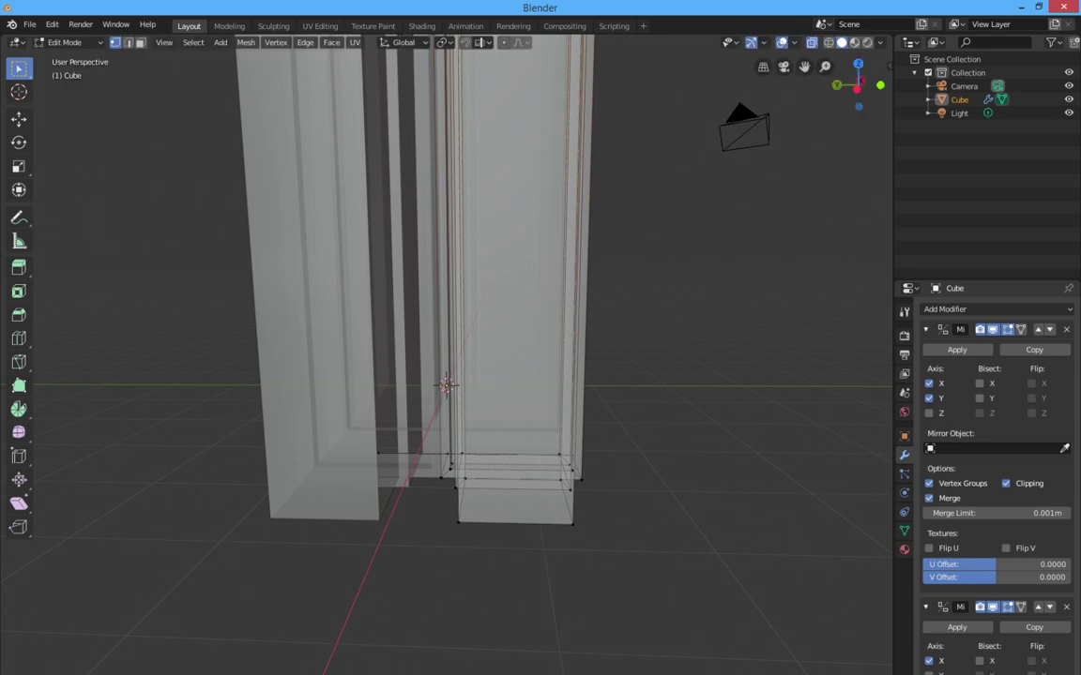
Examine the raised tower's top, tiers and mirrored sides from several angles.
{"action": "middle_click_drag", "start_coordinate": [334, 493], "coordinate": [182, 521]}
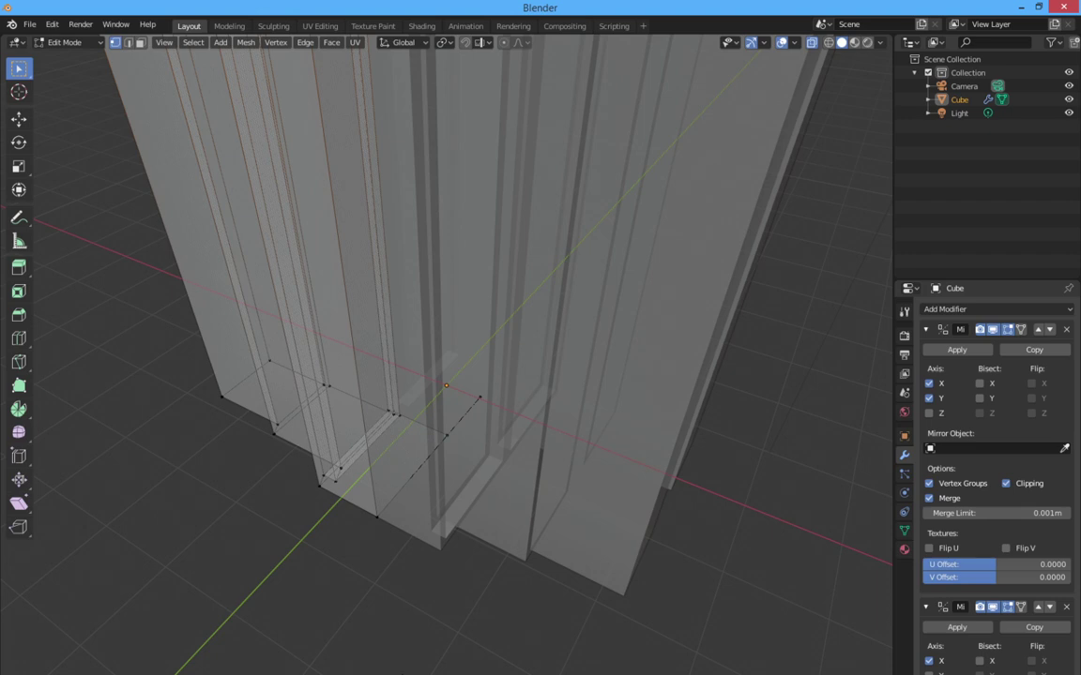
{"action": "middle_click_drag", "start_coordinate": [418, 56], "coordinate": [453, 140]}
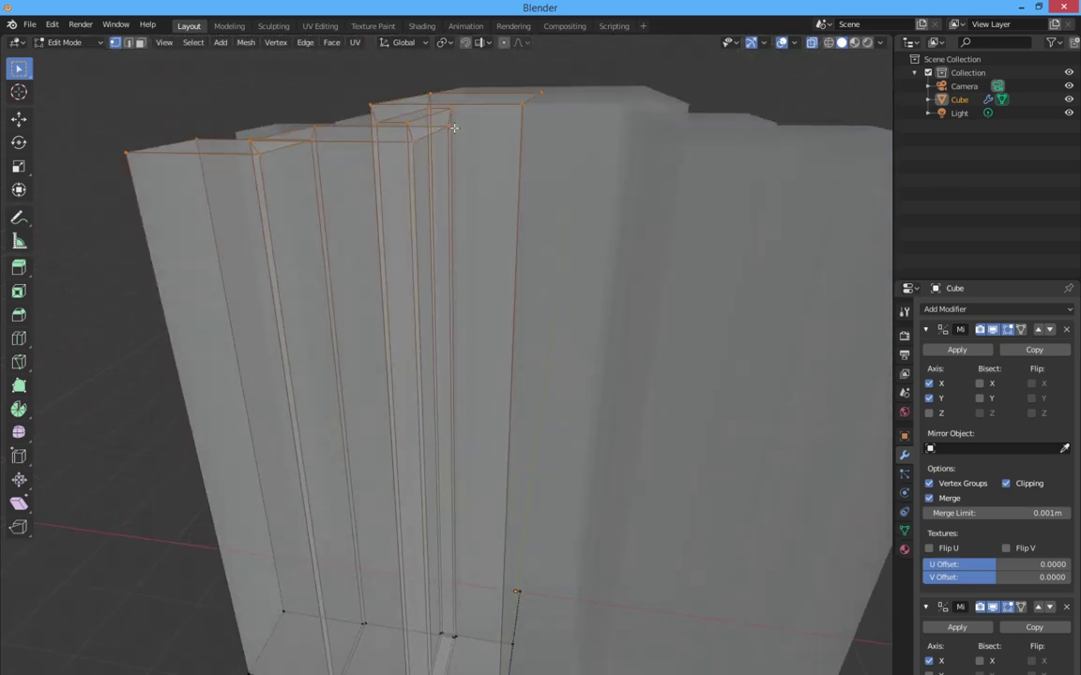
{"action": "scroll", "coordinate": [453, 128], "scroll_direction": "down", "scroll_amount": 5}
{"action": "middle_click_drag", "start_coordinate": [419, 198], "coordinate": [444, 217]}
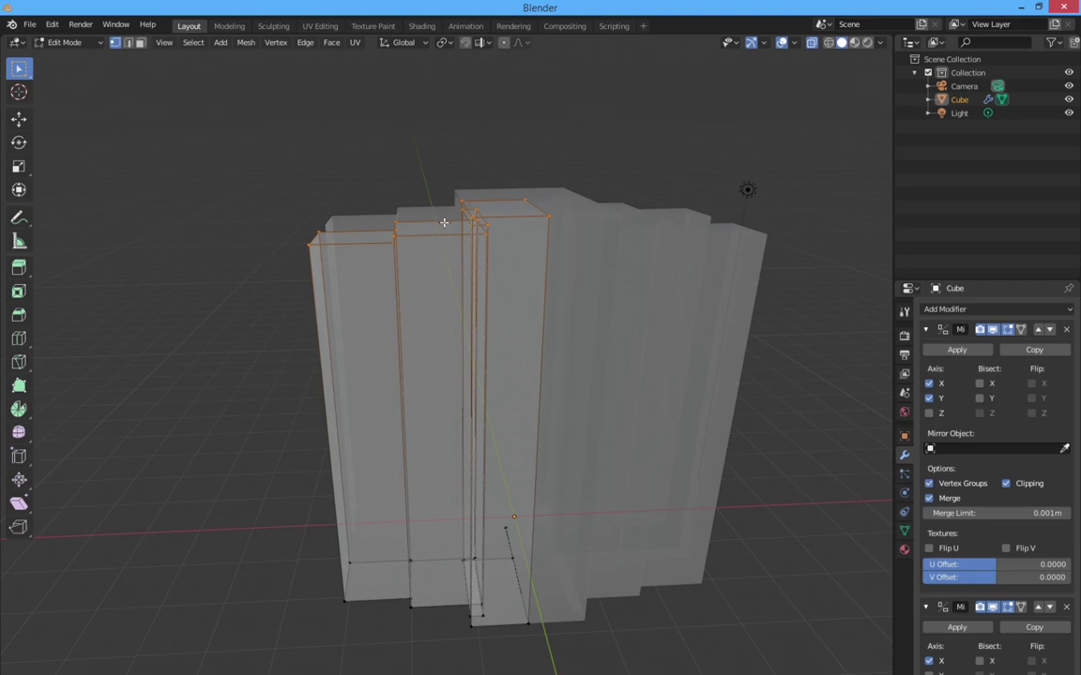
{"action": "middle_click_drag", "start_coordinate": [443, 223], "coordinate": [411, 230]}
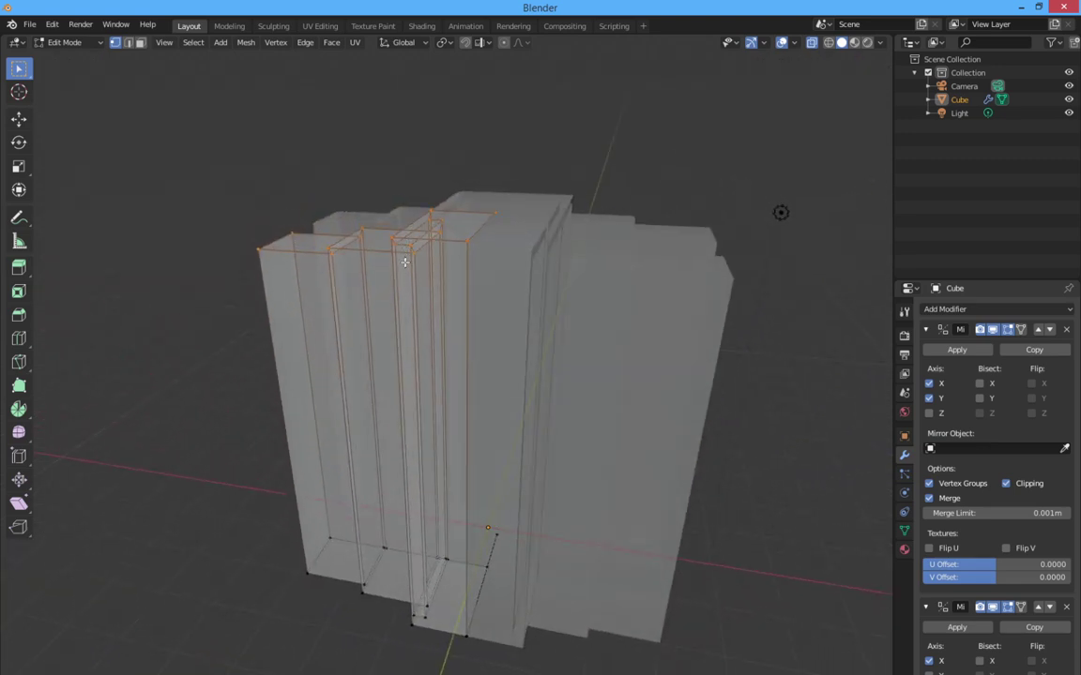
{"action": "scroll", "coordinate": [404, 263], "scroll_direction": "up", "scroll_amount": 3}
{"action": "scroll", "coordinate": [405, 263], "scroll_direction": "down", "scroll_amount": 4}
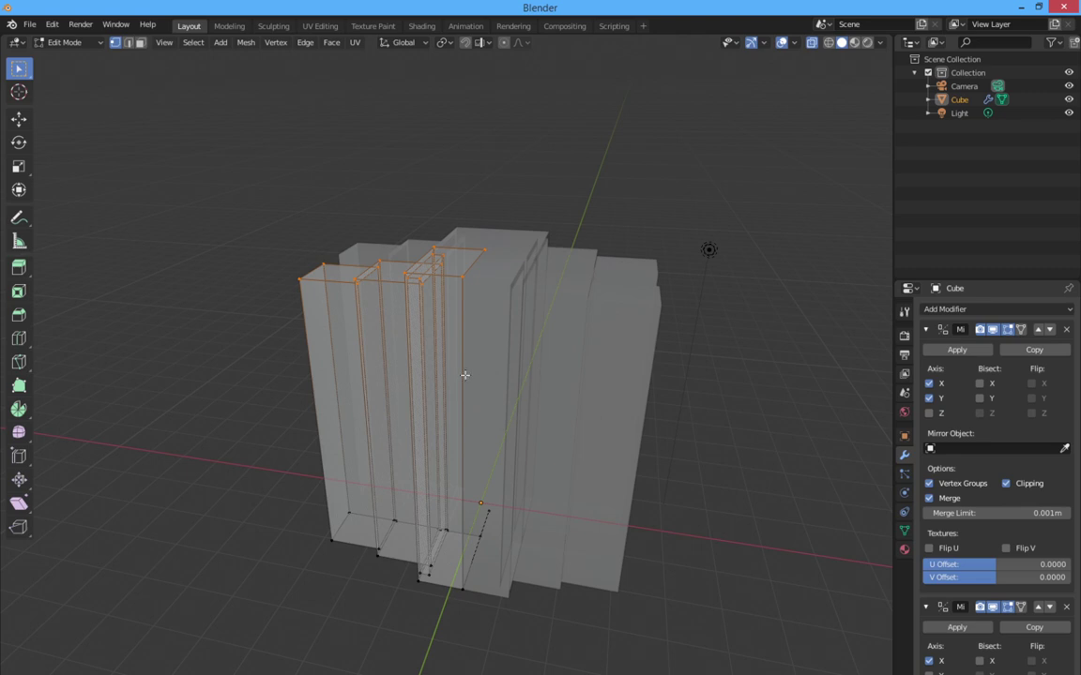
{"action": "scroll", "coordinate": [437, 367], "scroll_direction": "down", "scroll_amount": 3}
{"action": "scroll", "coordinate": [437, 367], "scroll_direction": "up", "scroll_amount": 2}
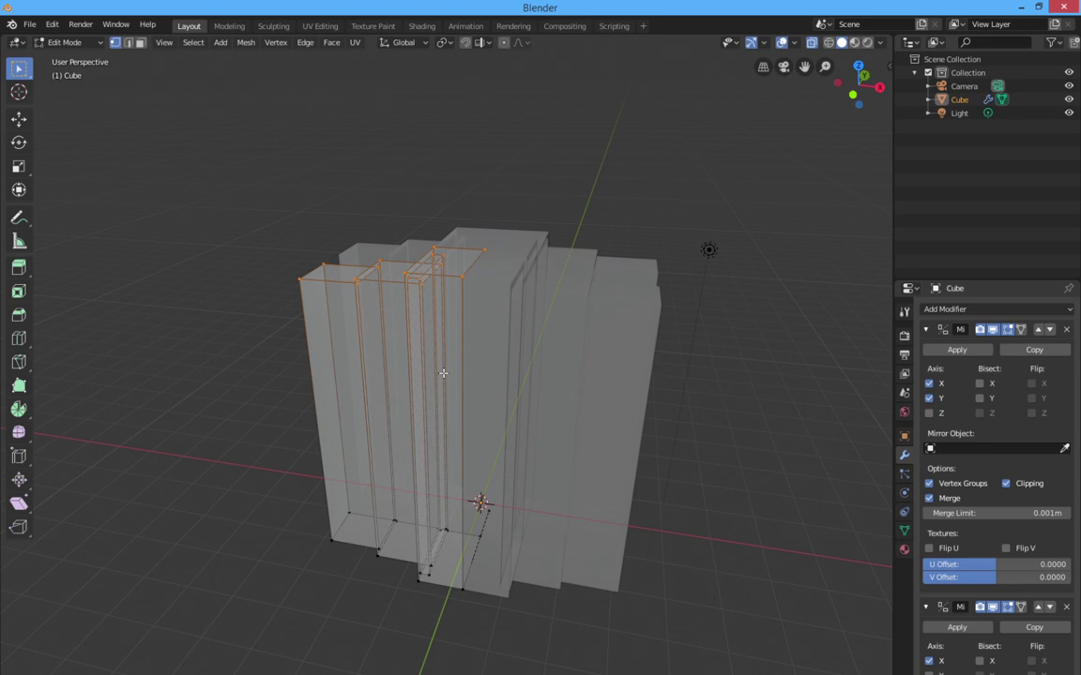
{"action": "middle_click_drag", "start_coordinate": [443, 373], "coordinate": [408, 376]}
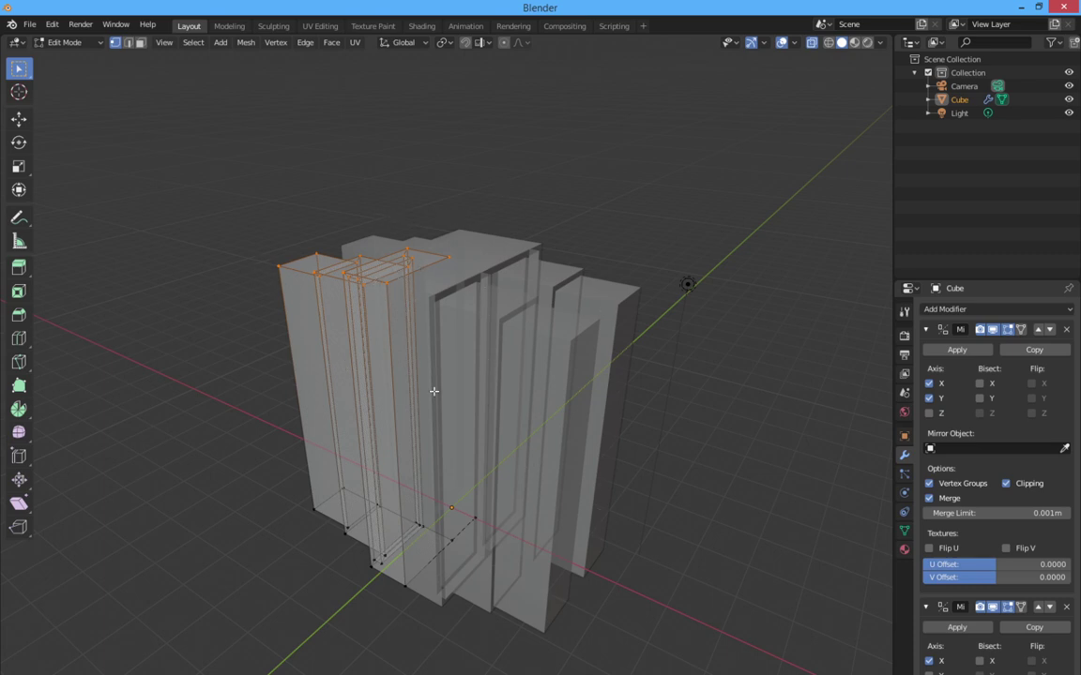
{"action": "middle_click_drag", "start_coordinate": [424, 417], "coordinate": [350, 394]}
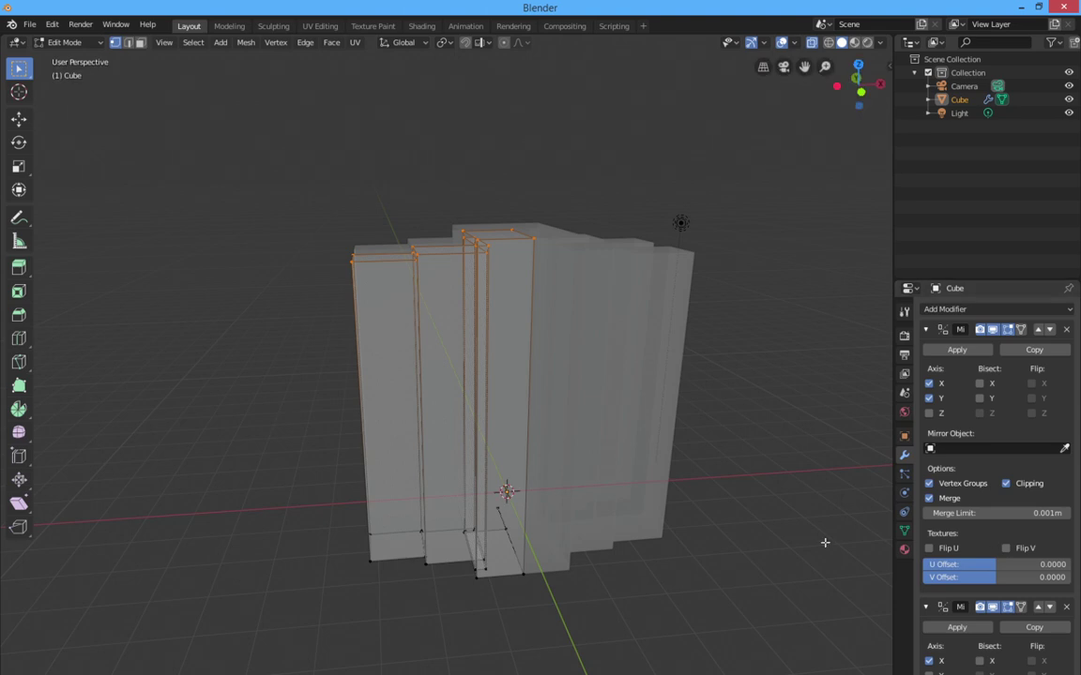
Add a horizontal loop cut around the quarter block slightly below mid-height and return to the box selection tool.
{"action": "left_click", "coordinate": [19, 337]}
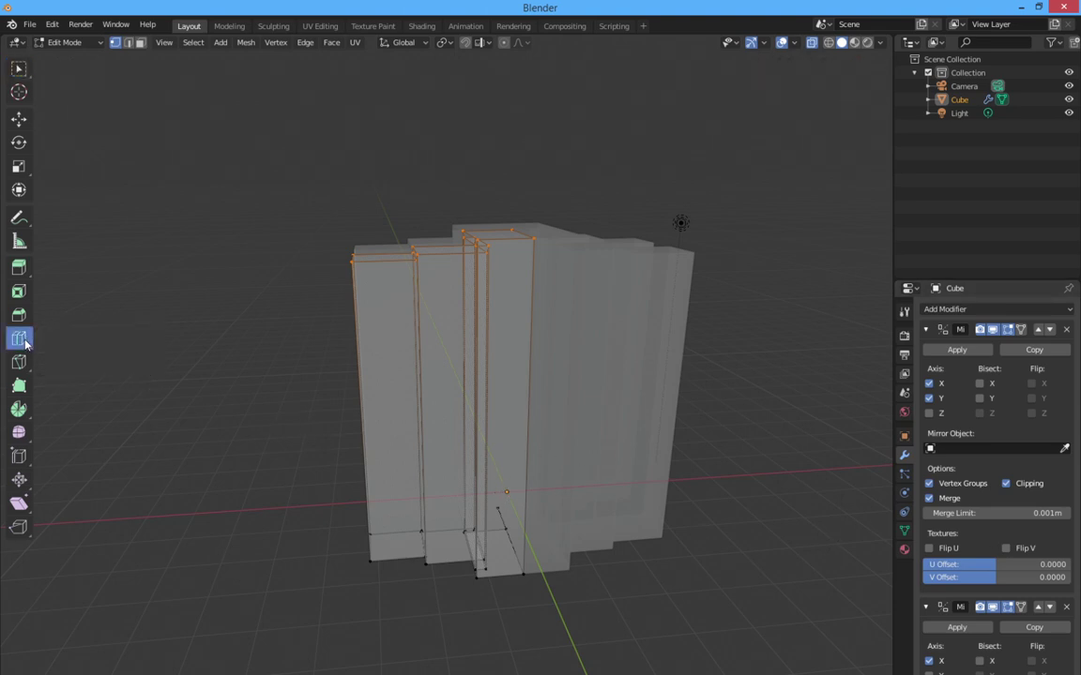
{"action": "left_click", "coordinate": [459, 427]}
{"action": "left_click", "coordinate": [16, 69]}
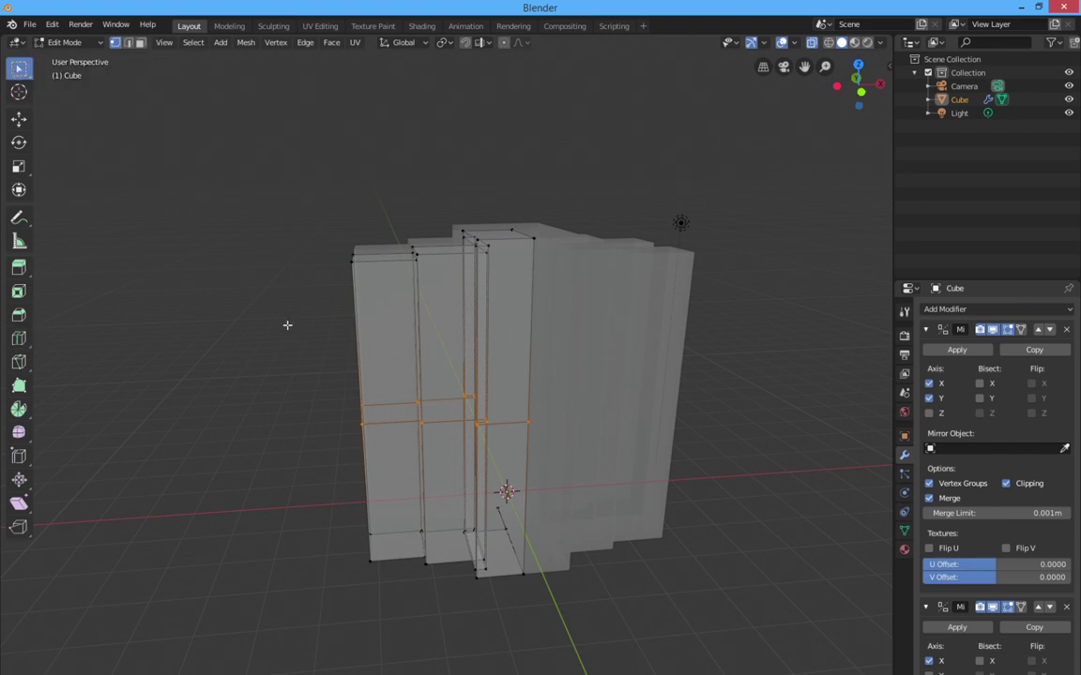
Select the quarter block's top faces and extrude them about 1.1 m along the normal to flare the tower's top.
{"action": "left_click_drag", "start_coordinate": [287, 325], "coordinate": [762, 194]}
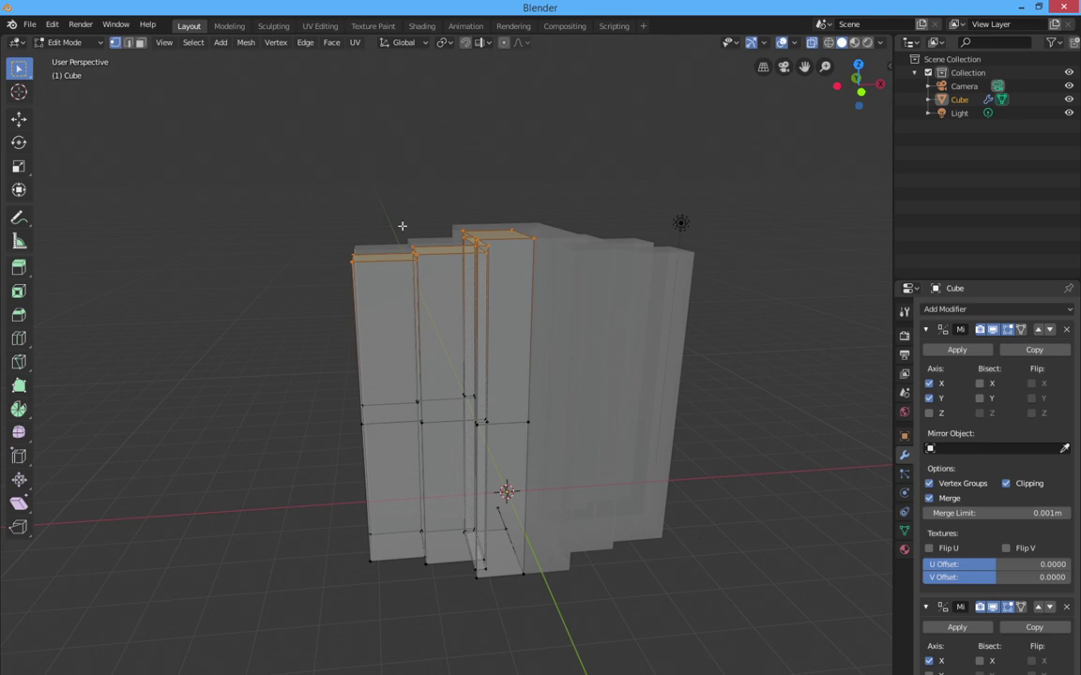
{"action": "key", "text": "e"}
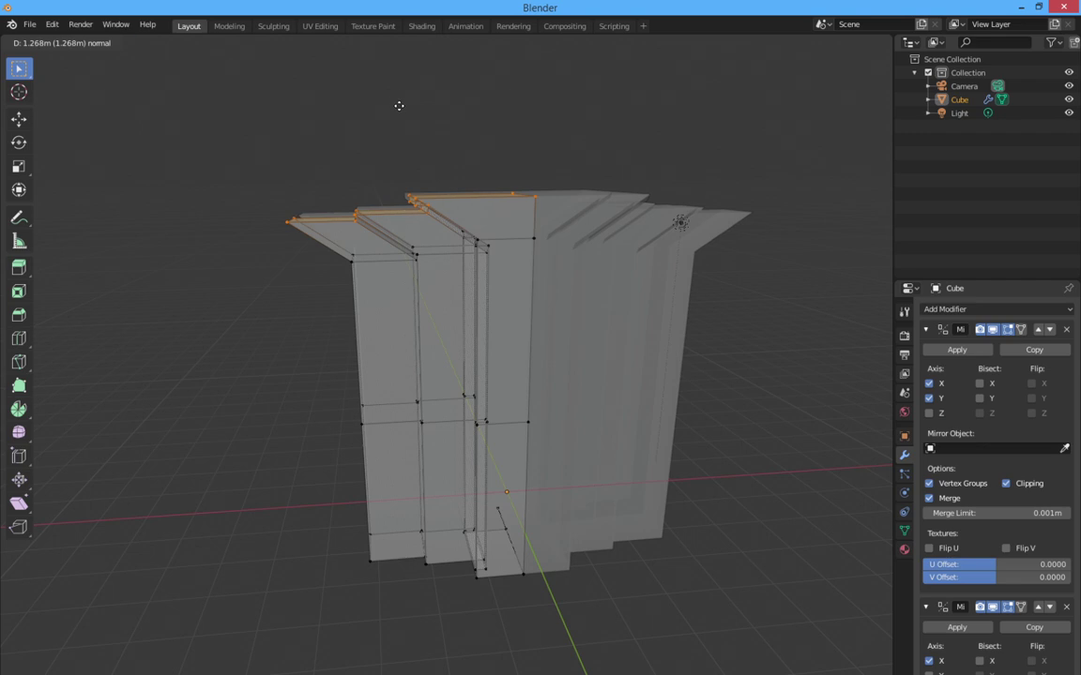
{"action": "key", "text": "y"}
{"action": "key", "text": "y"}
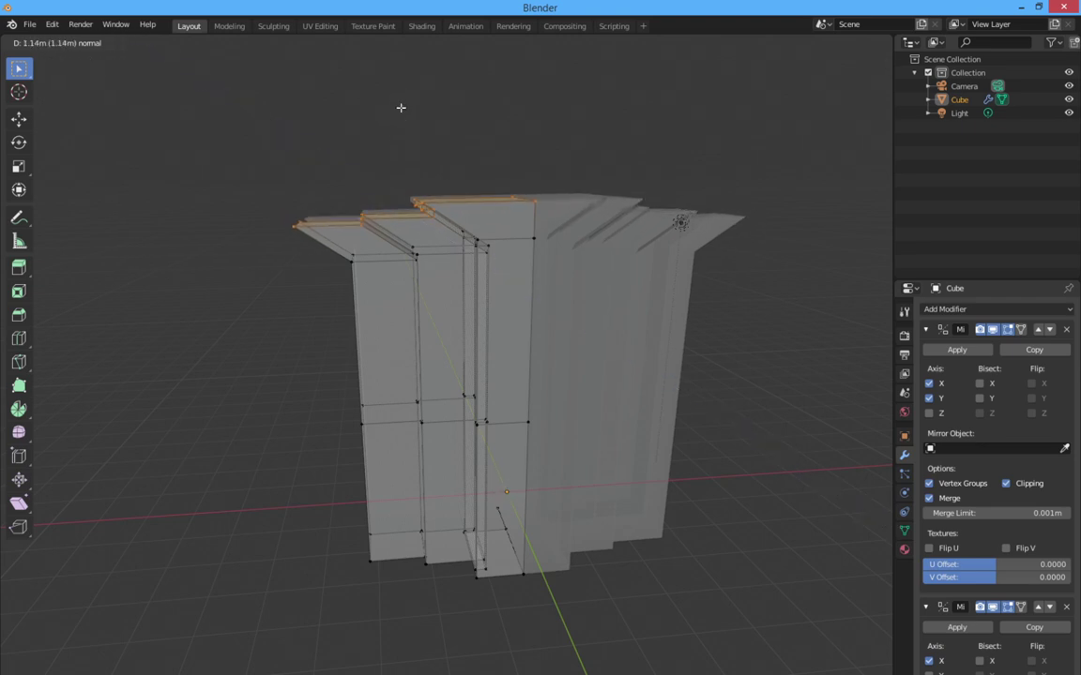
{"action": "left_click", "coordinate": [402, 116]}
Move the extruded top about 0.2 m along positive X and raise it about 1.02 m along Z.
{"action": "middle_click_drag", "start_coordinate": [403, 116], "coordinate": [415, 146]}
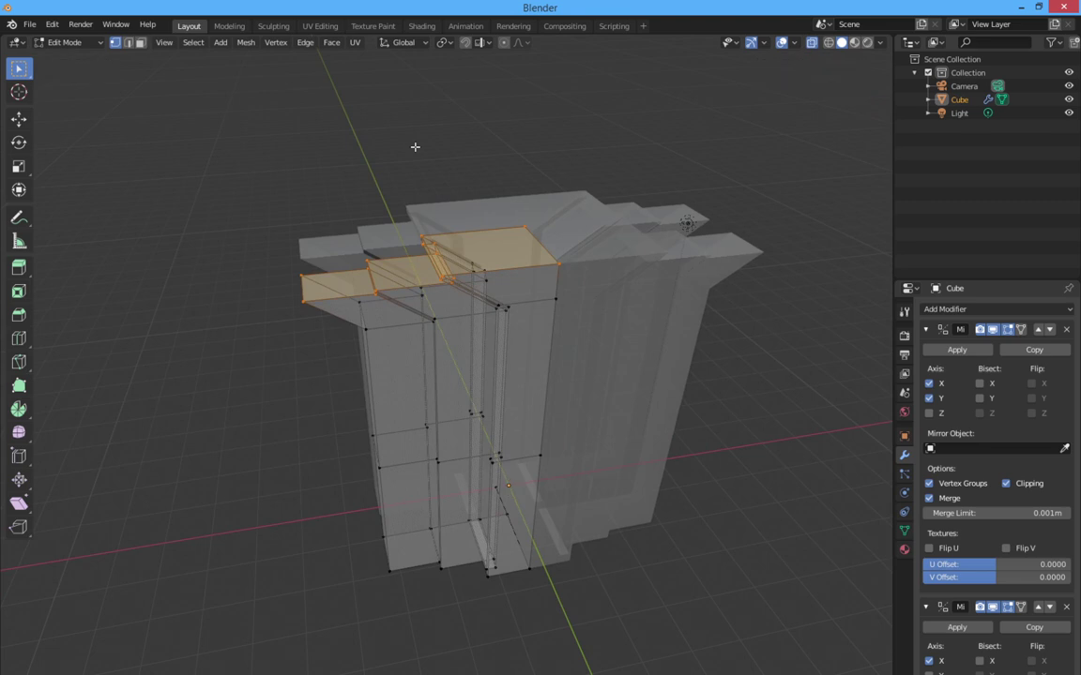
{"action": "key", "text": "g"}
{"action": "key", "text": "x"}
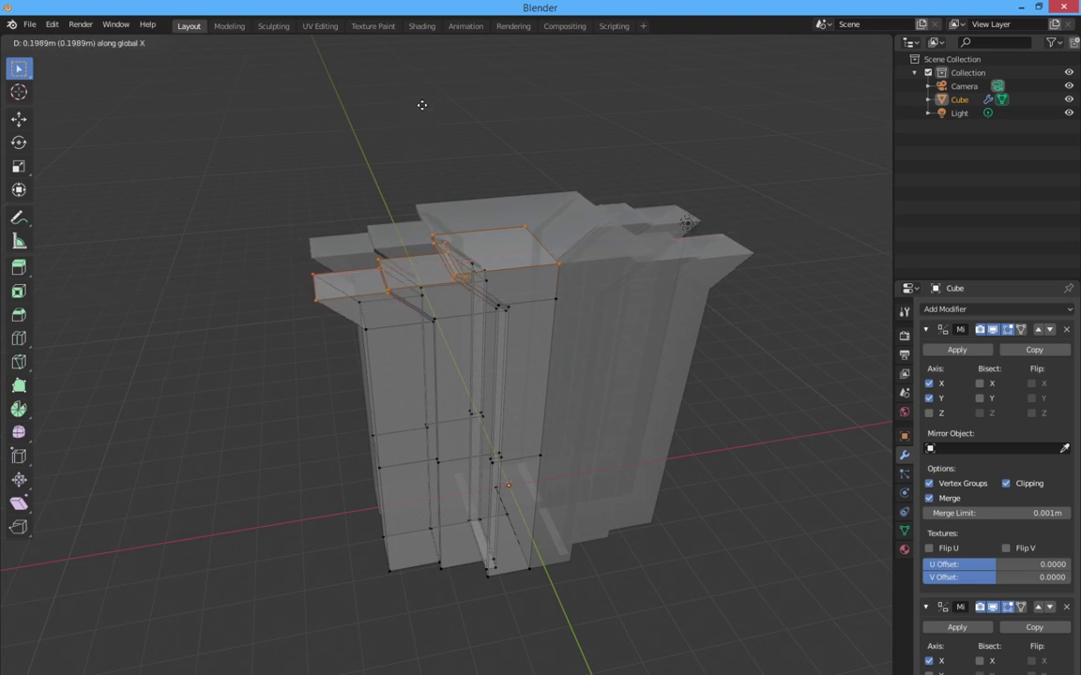
{"action": "left_click", "coordinate": [422, 105]}
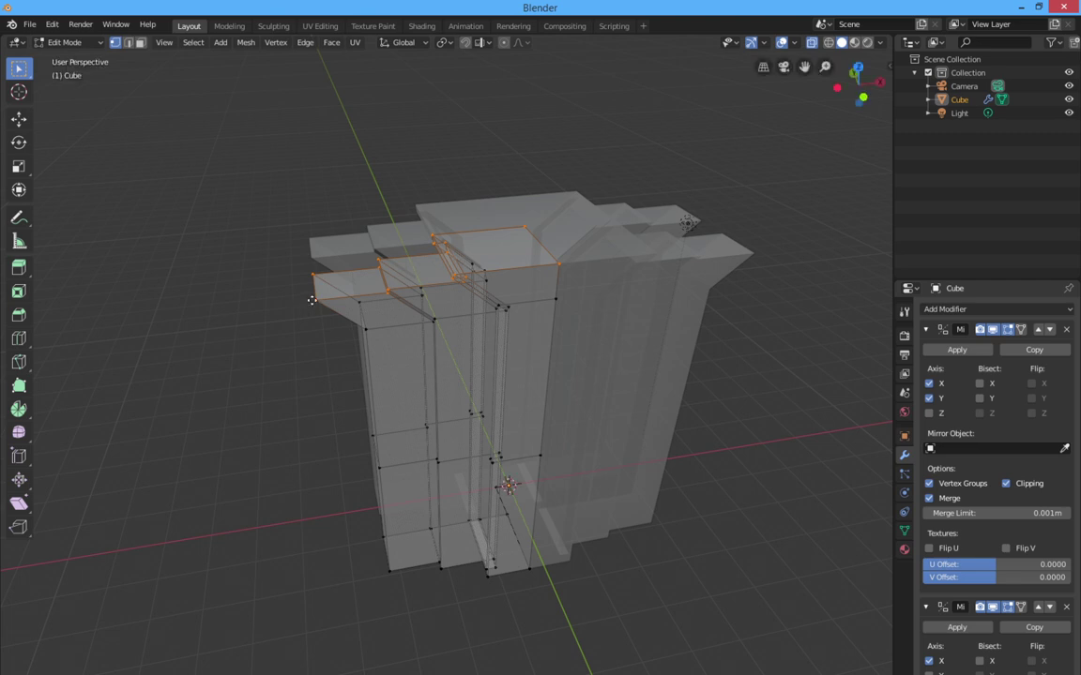
{"action": "key", "text": "g"}
{"action": "key", "text": "z"}
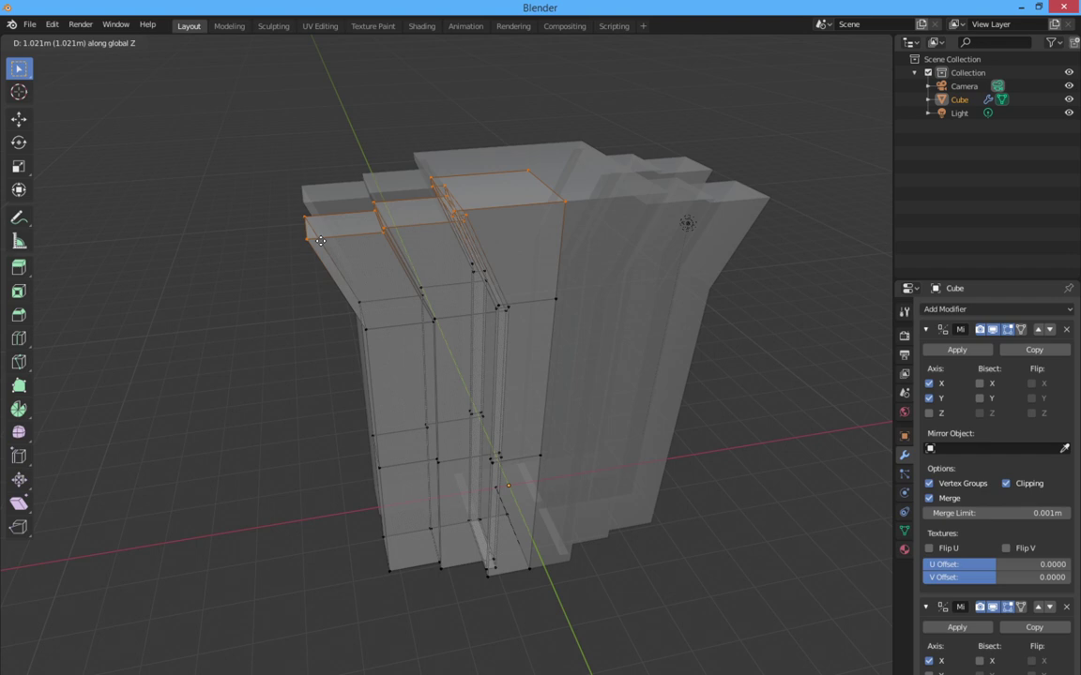
{"action": "left_click", "coordinate": [320, 241]}
Select the edge loop around the tower's middle, scale it up about 1.39 times and adjust its scale along X.
{"action": "middle_click_drag", "start_coordinate": [321, 239], "coordinate": [394, 226]}
{"action": "middle_click_drag", "start_coordinate": [291, 222], "coordinate": [331, 237]}
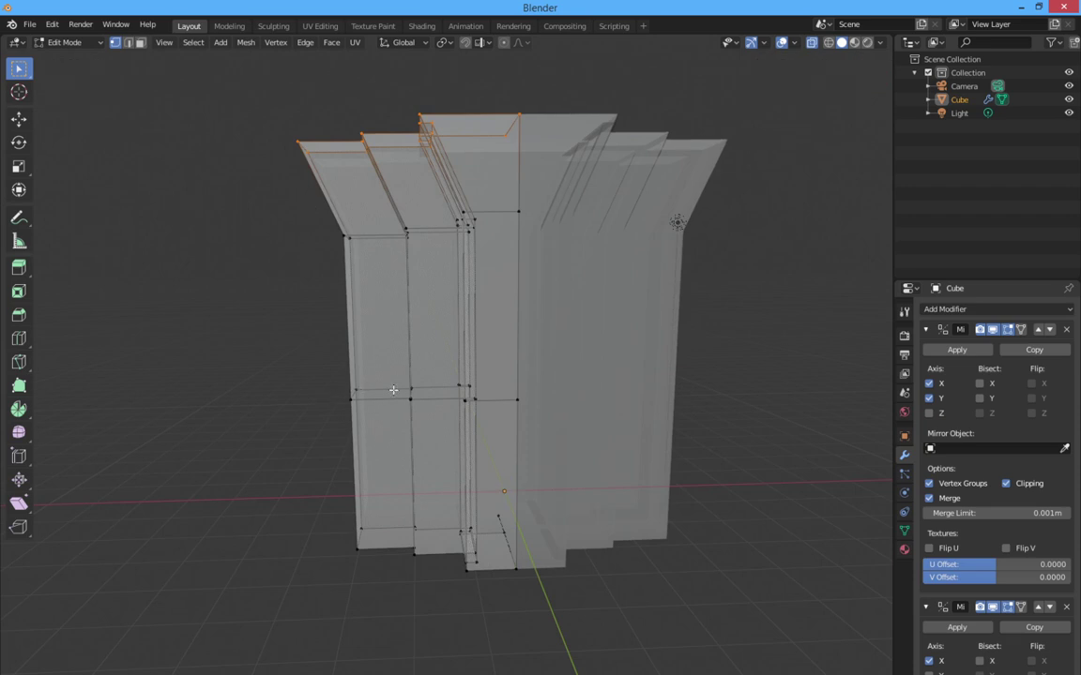
{"action": "left_click", "coordinate": [433, 399], "text": "alt"}
{"action": "key", "text": "s"}
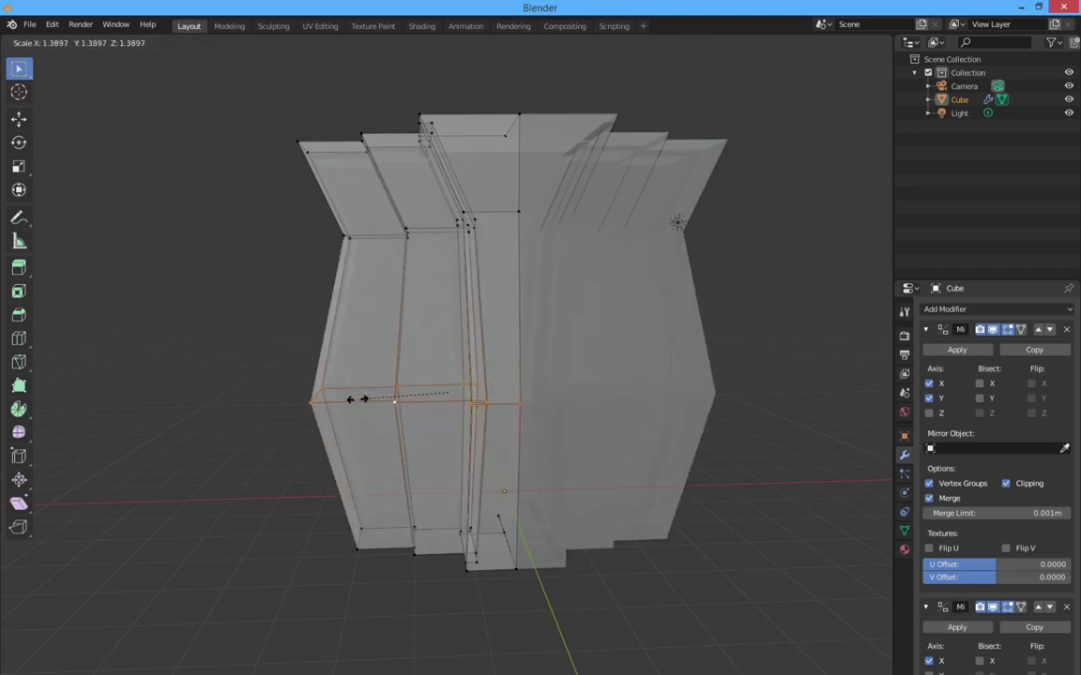
{"action": "left_click", "coordinate": [357, 400]}
{"action": "key", "text": "s"}
{"action": "key", "text": "x"}
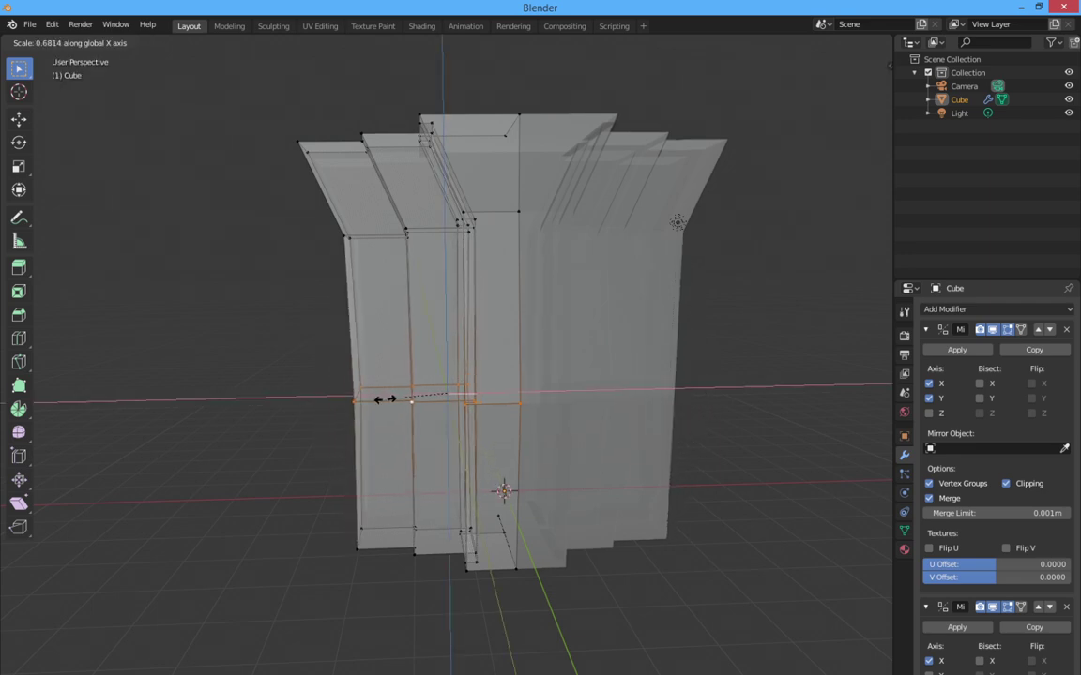
{"action": "left_click", "coordinate": [361, 394]}
Examine the tower's flared top and bulging middle from several angles.
{"action": "mouse_move", "coordinate": [418, 401]}
{"action": "middle_mouse_down"}
{"action": "mouse_move", "coordinate": [525, 404]}
{"action": "mouse_move", "coordinate": [416, 401]}
{"action": "mouse_move", "coordinate": [434, 417]}
{"action": "mouse_move", "coordinate": [417, 440]}
{"action": "mouse_move", "coordinate": [325, 406]}
{"action": "mouse_move", "coordinate": [376, 392]}
{"action": "mouse_move", "coordinate": [337, 394]}
{"action": "mouse_move", "coordinate": [356, 418]}
{"action": "mouse_move", "coordinate": [420, 426]}
{"action": "mouse_move", "coordinate": [442, 449]}
{"action": "mouse_move", "coordinate": [422, 441]}
{"action": "mouse_move", "coordinate": [485, 440]}
{"action": "mouse_move", "coordinate": [476, 415]}
{"action": "mouse_move", "coordinate": [523, 426]}
{"action": "mouse_move", "coordinate": [431, 411]}
{"action": "middle_mouse_up"}
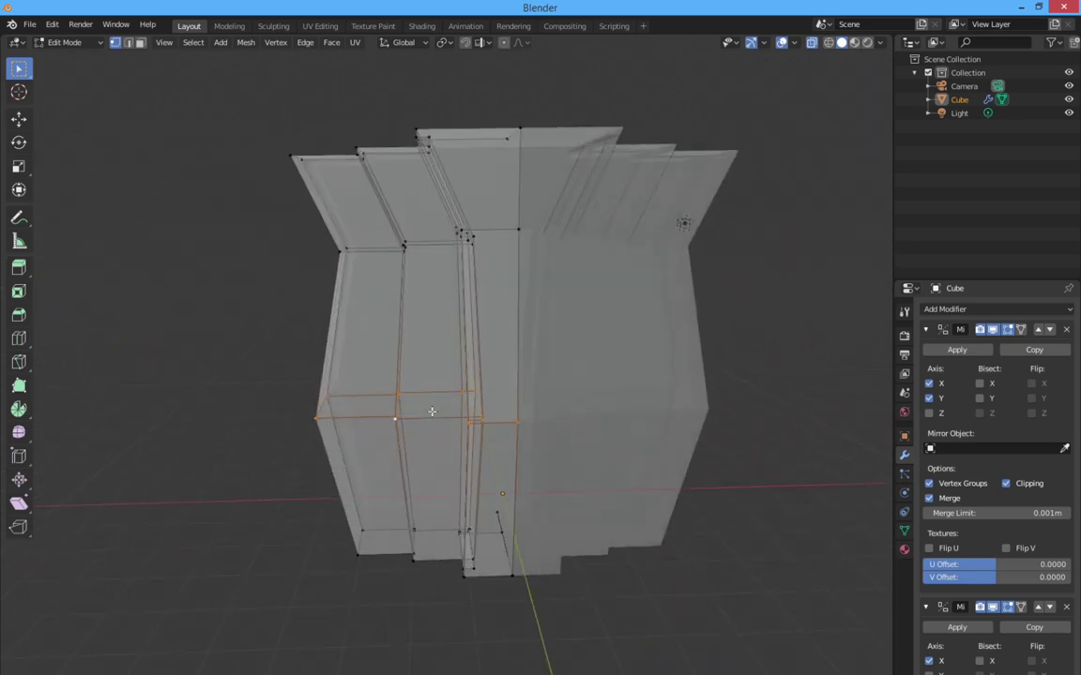
{"action": "middle_click_drag", "start_coordinate": [434, 409], "coordinate": [463, 438]}
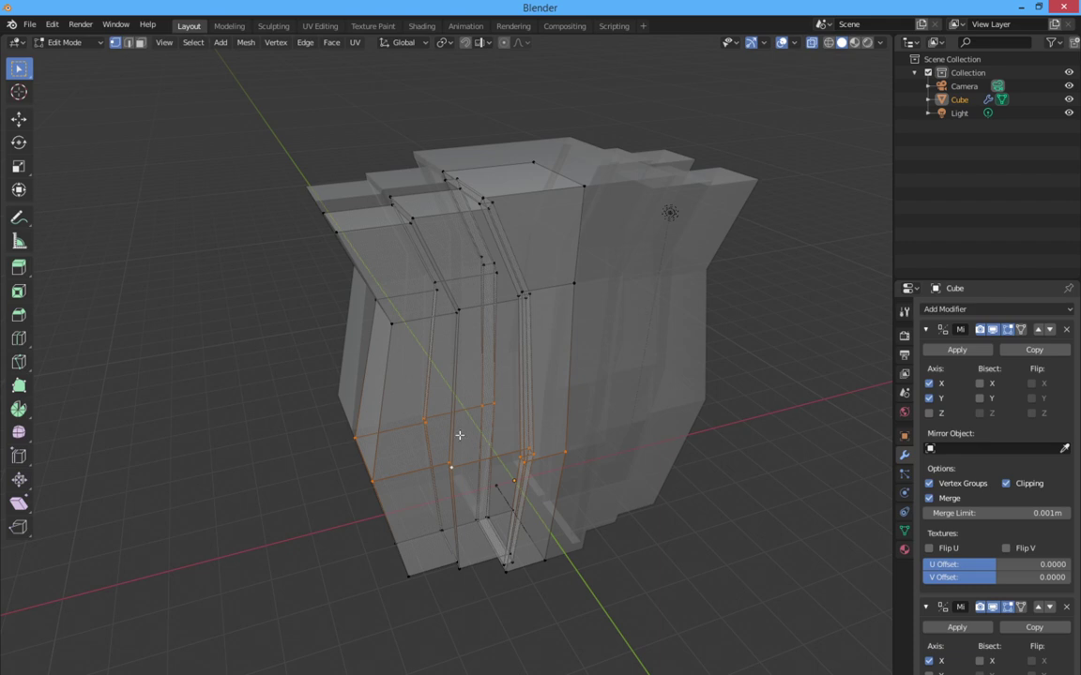
{"action": "middle_click_drag", "start_coordinate": [459, 434], "coordinate": [391, 423]}
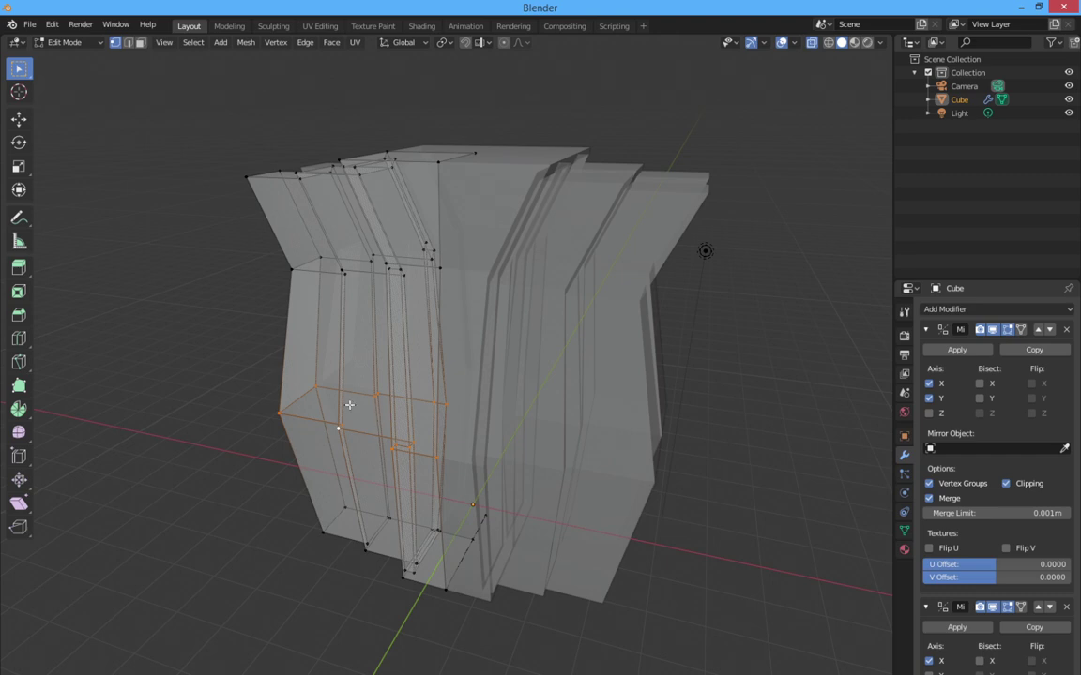
{"action": "middle_click_drag", "start_coordinate": [251, 368], "coordinate": [359, 382]}
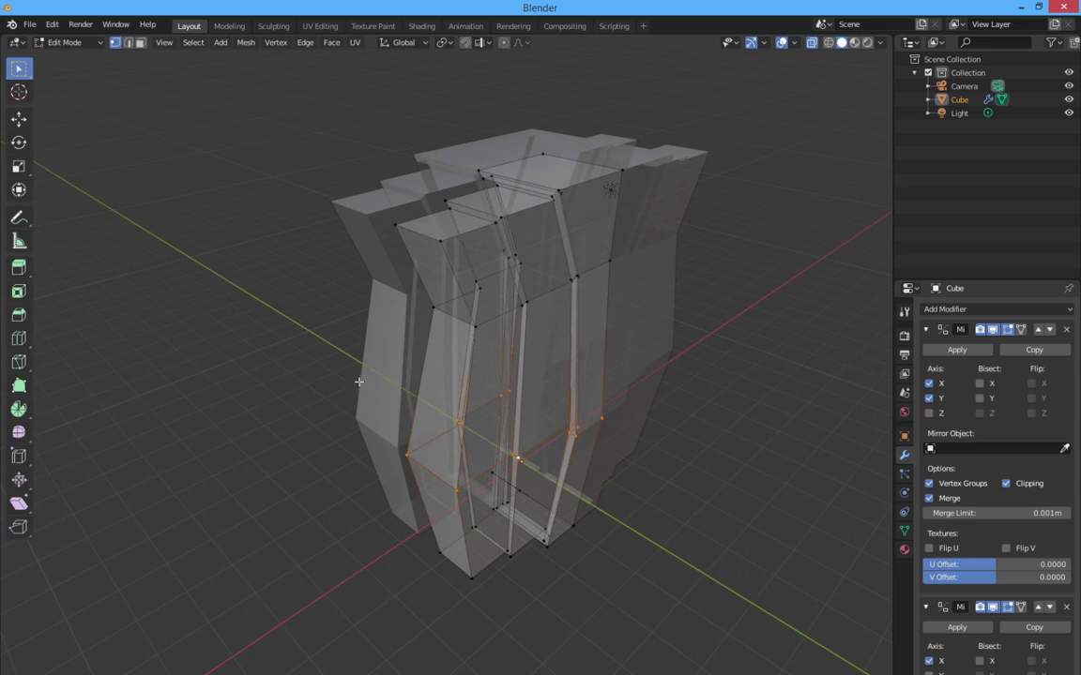
{"action": "key", "text": "alt+z"}
{"action": "mouse_move", "coordinate": [353, 389]}
{"action": "middle_mouse_down"}
{"action": "mouse_move", "coordinate": [333, 413]}
{"action": "mouse_move", "coordinate": [319, 409]}
{"action": "middle_mouse_up"}
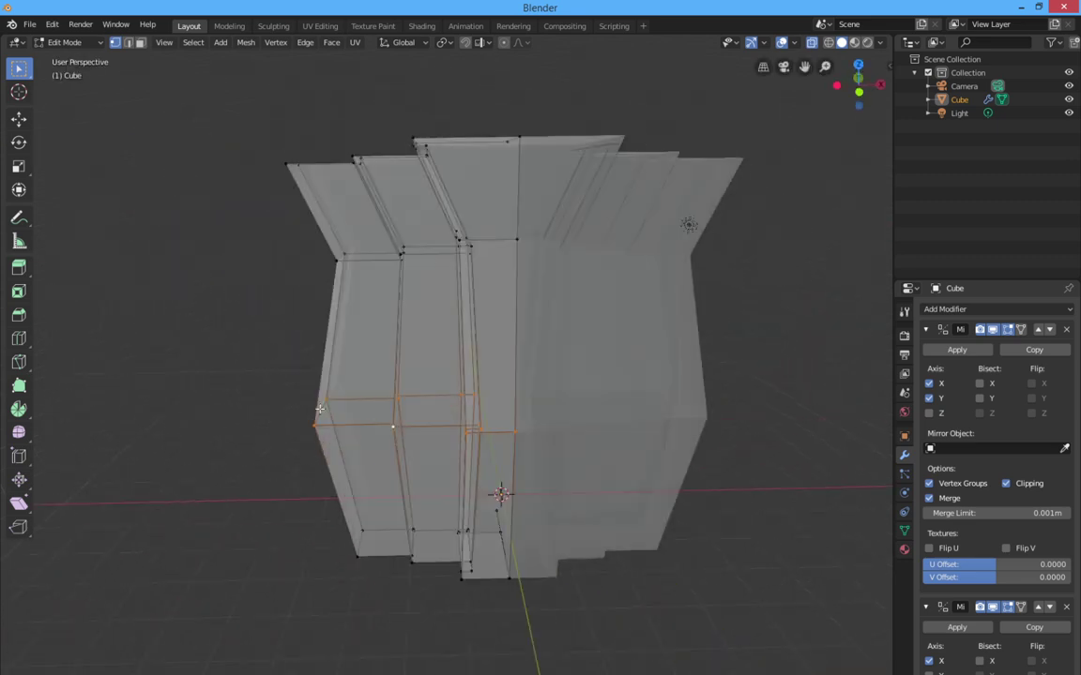
{"action": "key", "text": "alt+z"}
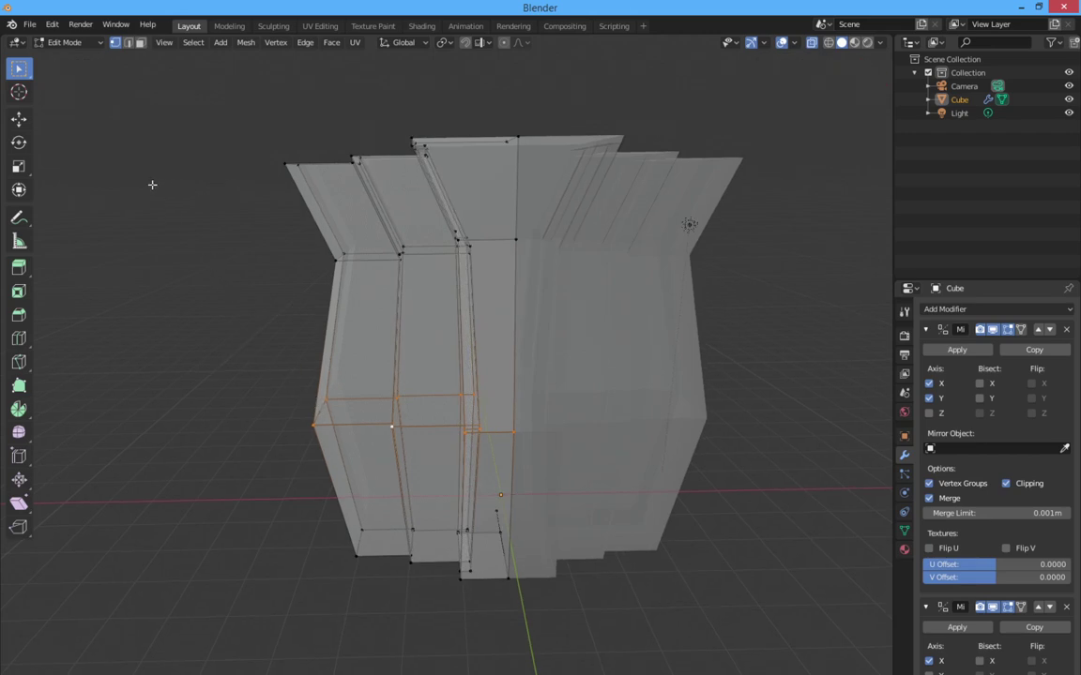
{"action": "middle_click_drag", "start_coordinate": [214, 255], "coordinate": [181, 297]}
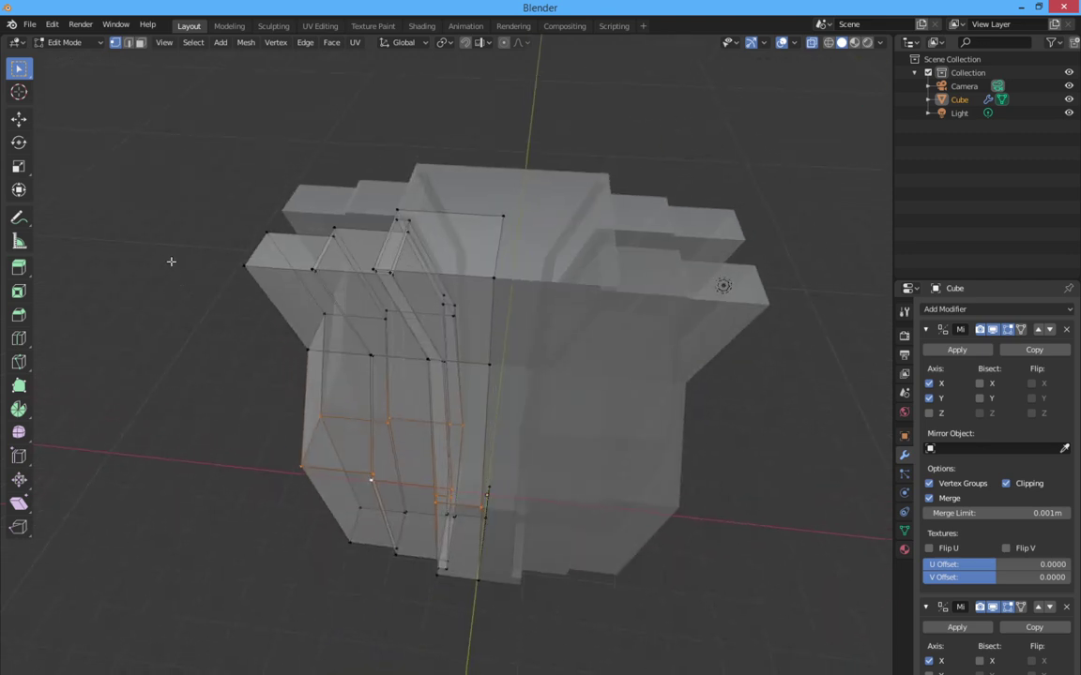
{"action": "middle_click_drag", "start_coordinate": [167, 256], "coordinate": [145, 244]}
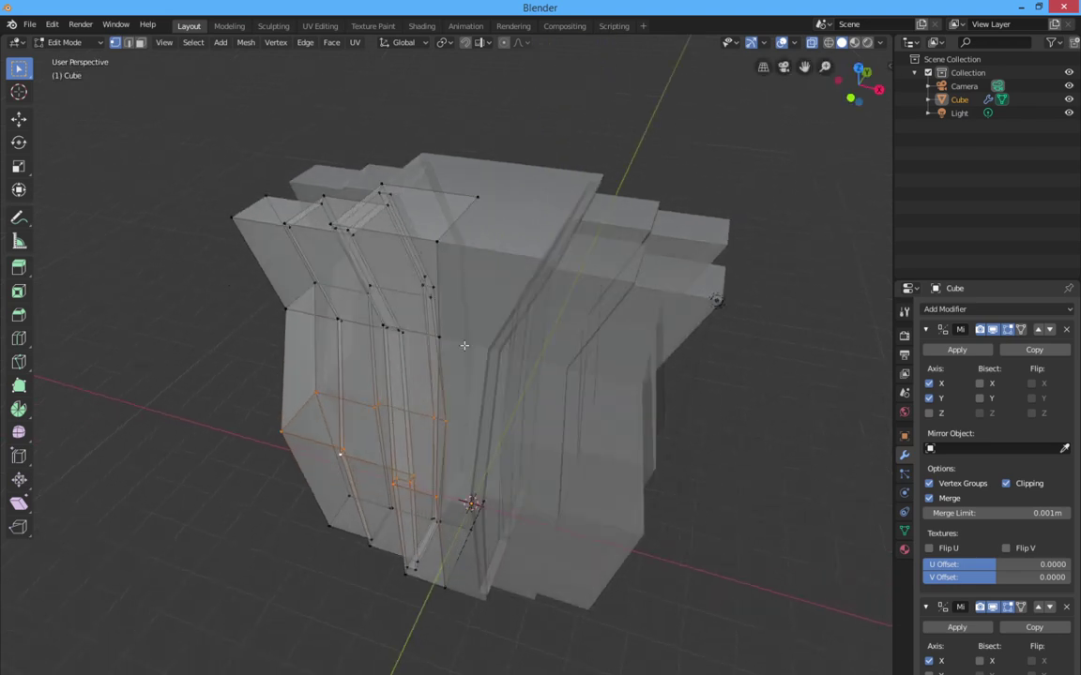
{"action": "middle_click_drag", "start_coordinate": [338, 302], "coordinate": [357, 268]}
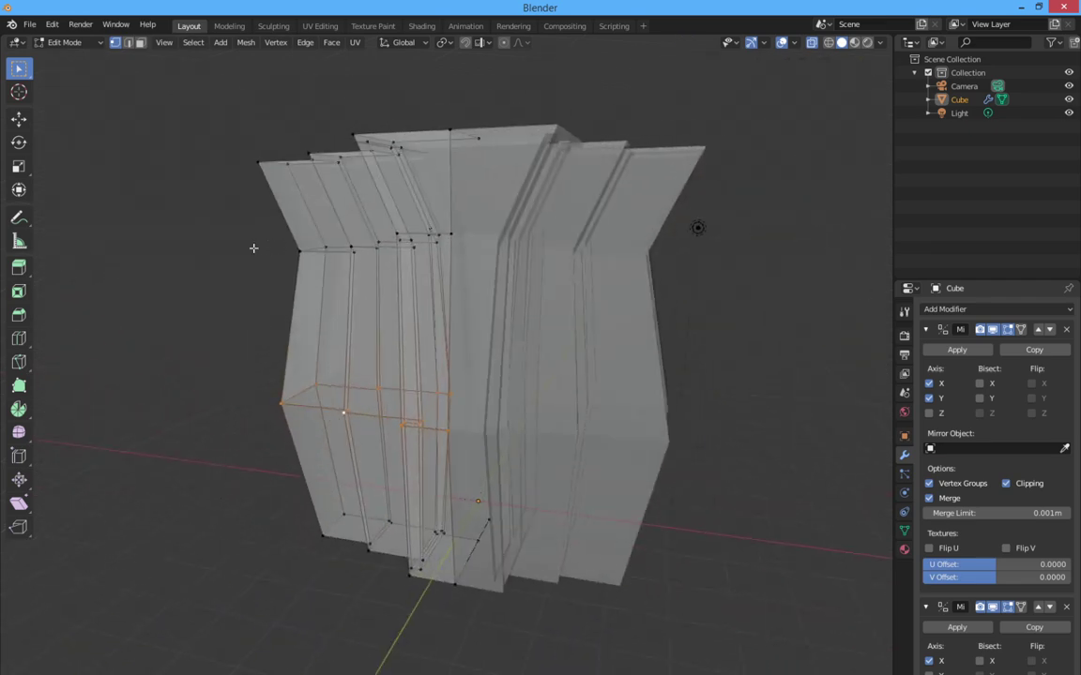
{"action": "middle_click_drag", "start_coordinate": [254, 248], "coordinate": [301, 283]}
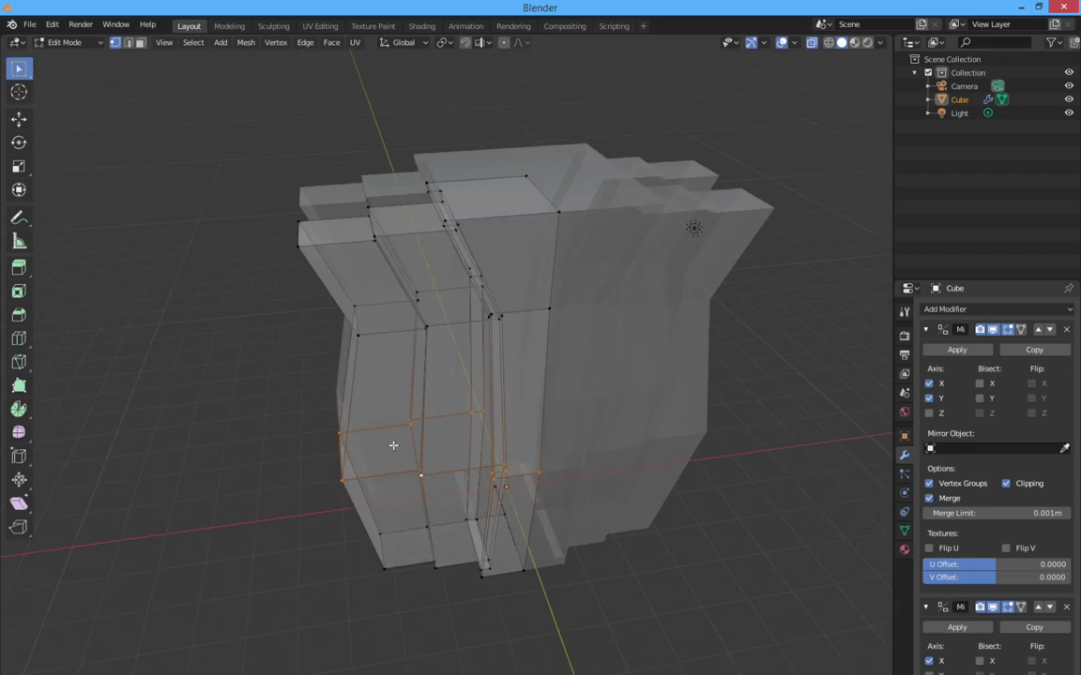
Switch to the other Blender window containing the MIGHT.4Eblend.blend character sculpt.
{"action": "mouse_move", "coordinate": [484, 674]}
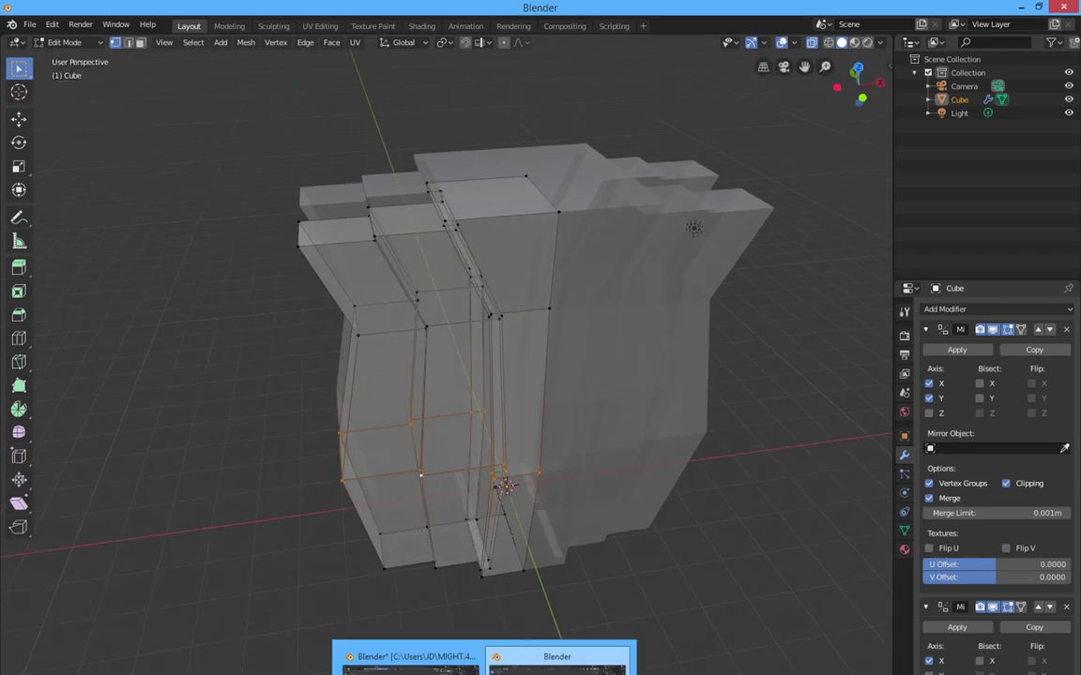
{"action": "left_click", "coordinate": [410, 662]}
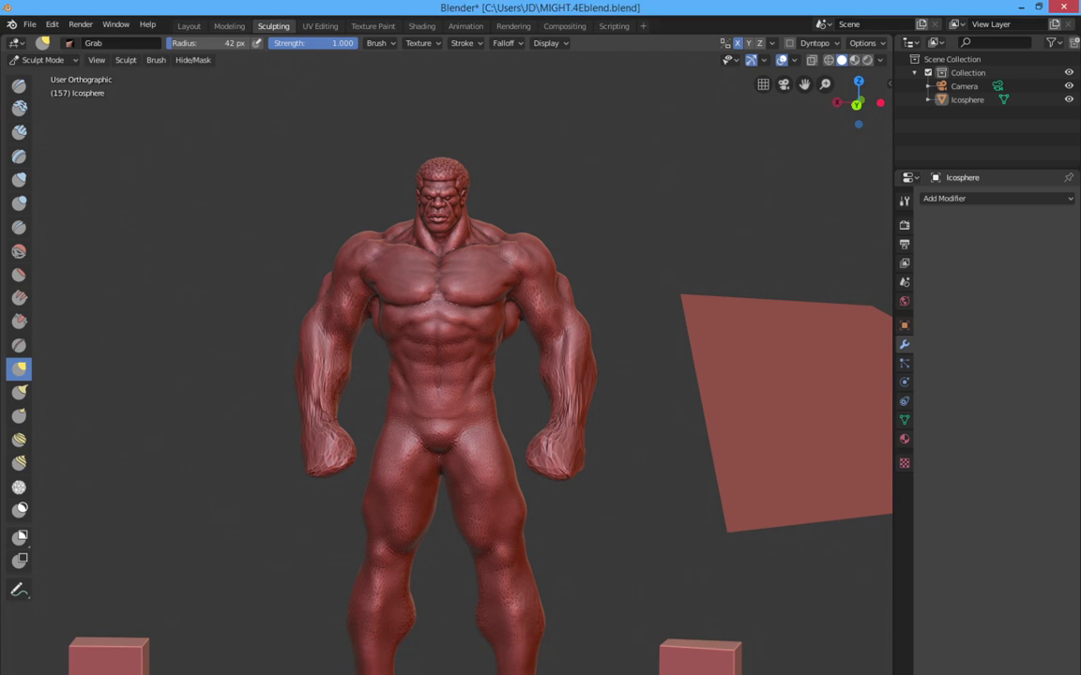